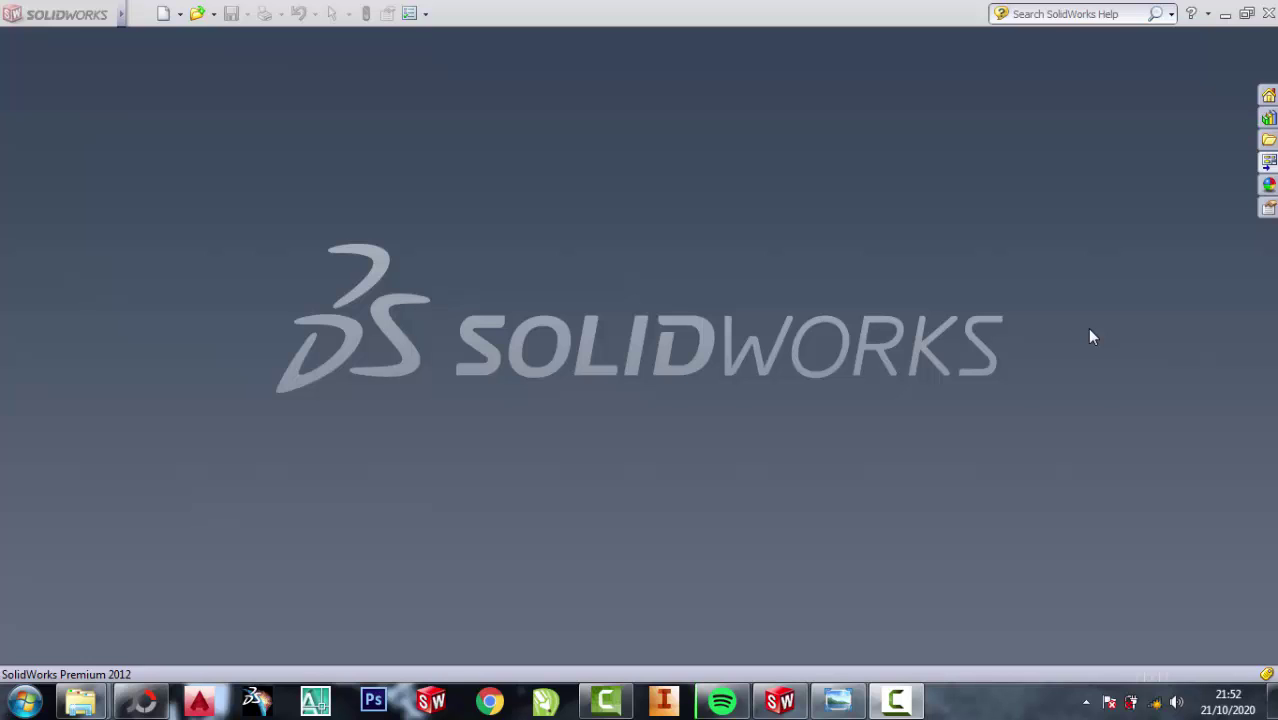
- Check the reference drawing, then create a new part document
left_click(850, 692)
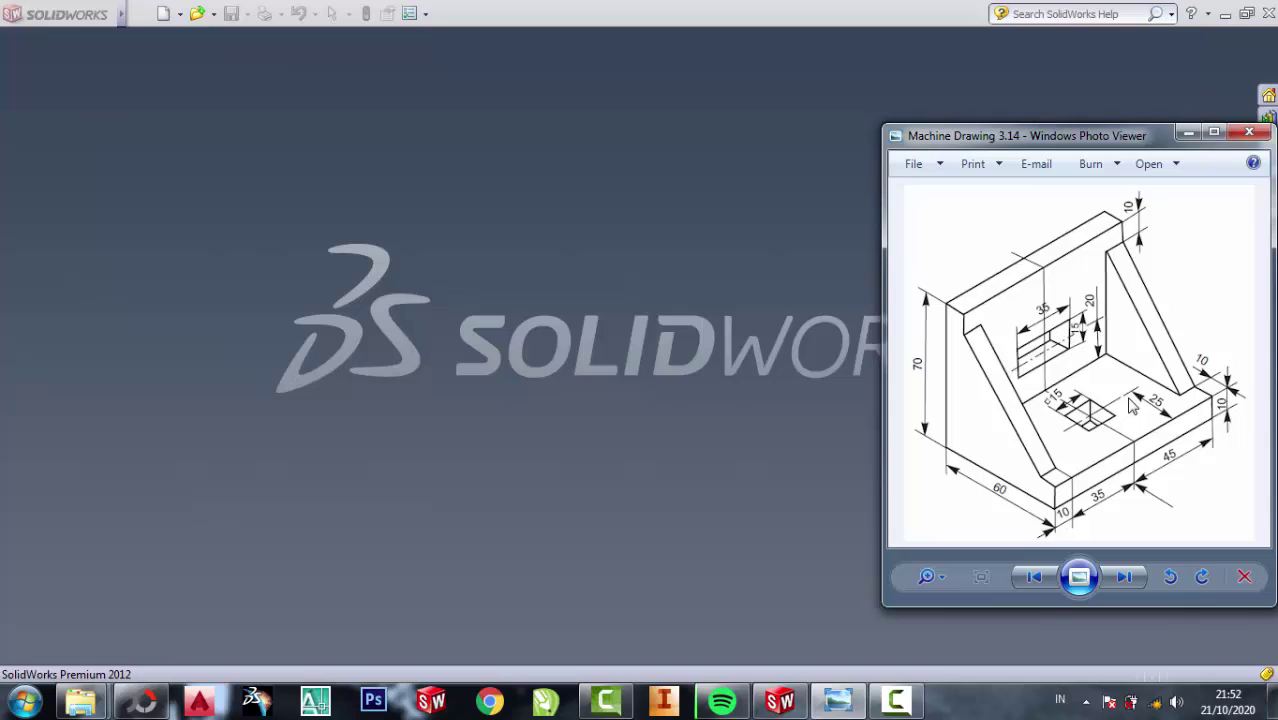
left_click(384, 267)
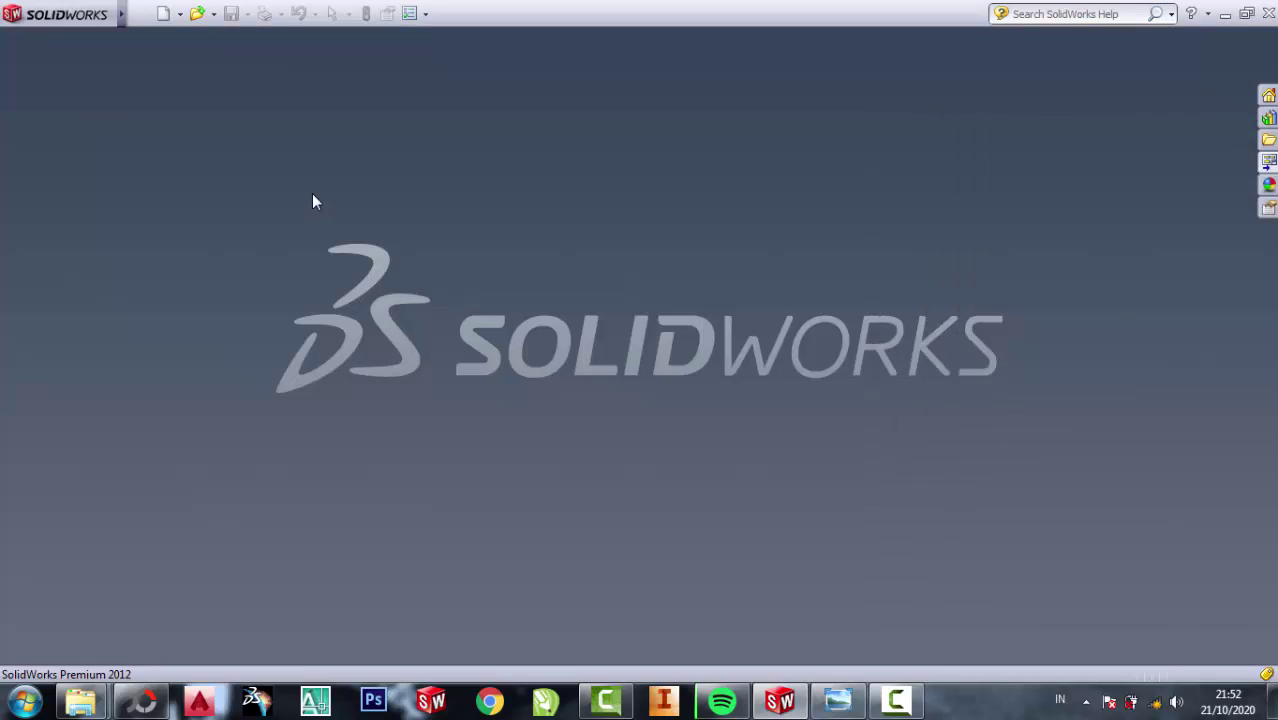
left_click(181, 15)
left_click(177, 39)
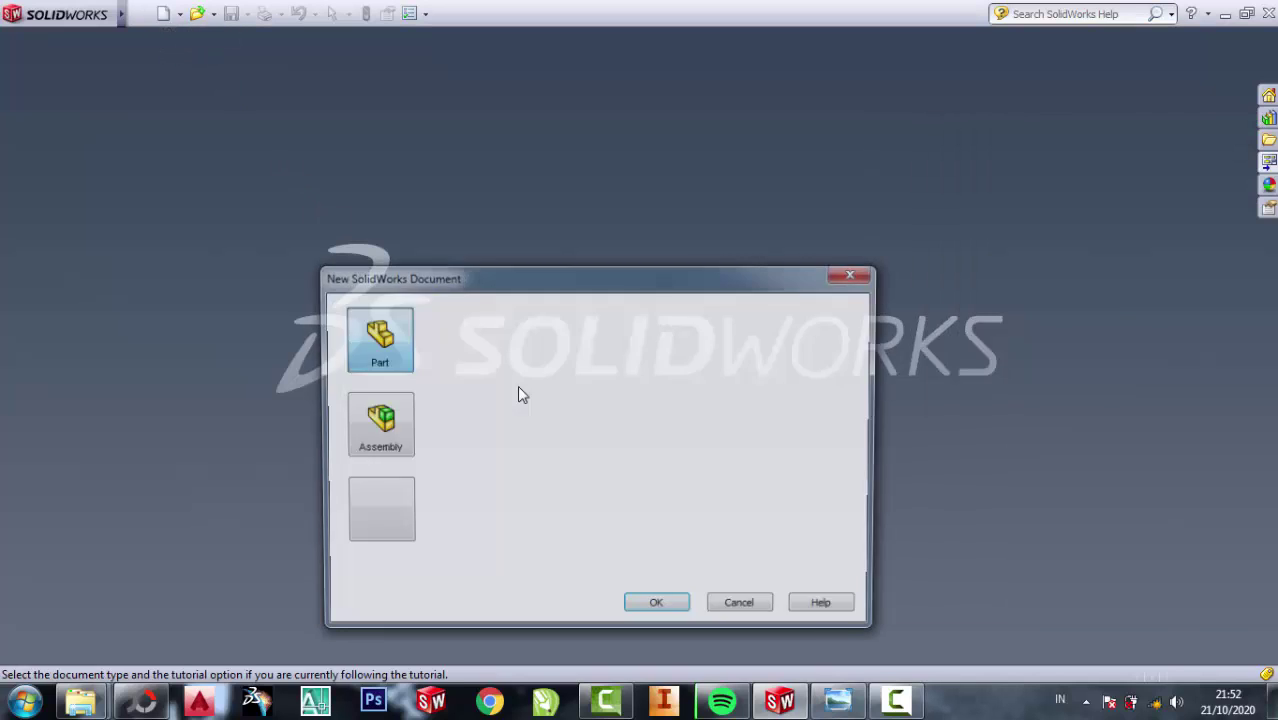
left_click(645, 613)
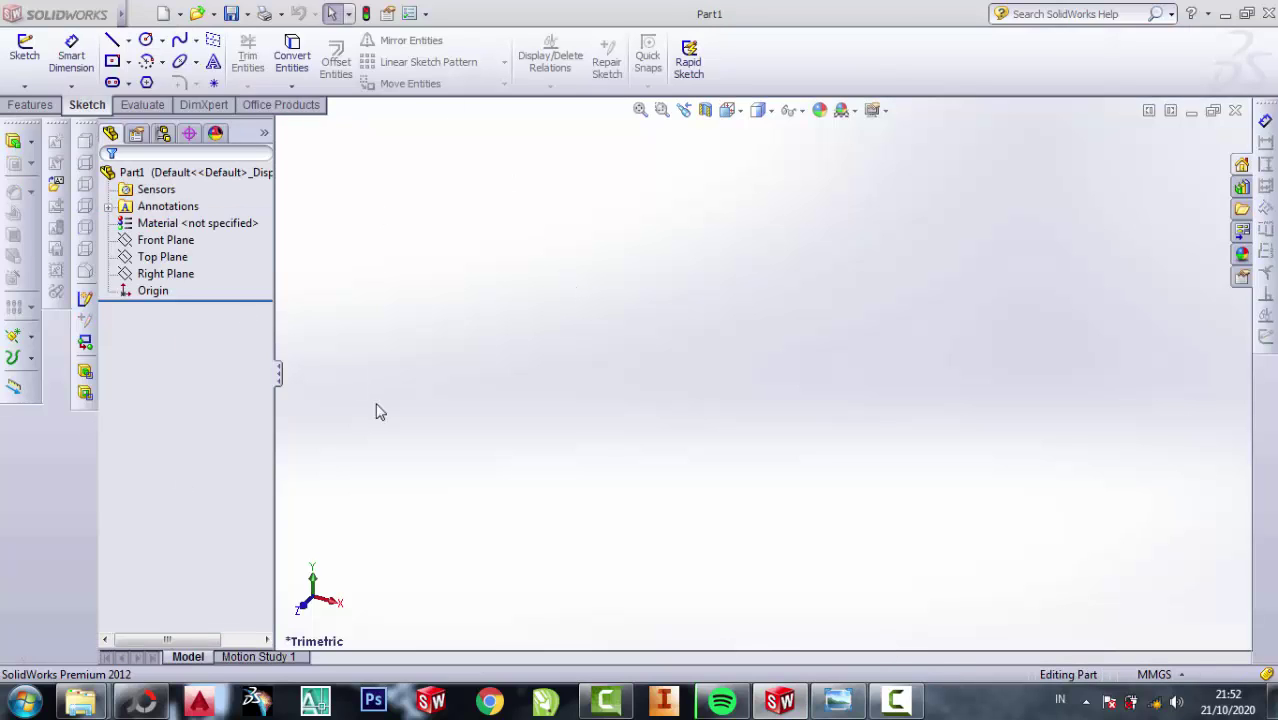
- Select the Top Plane and view it normal to for sketching
left_click(838, 702)
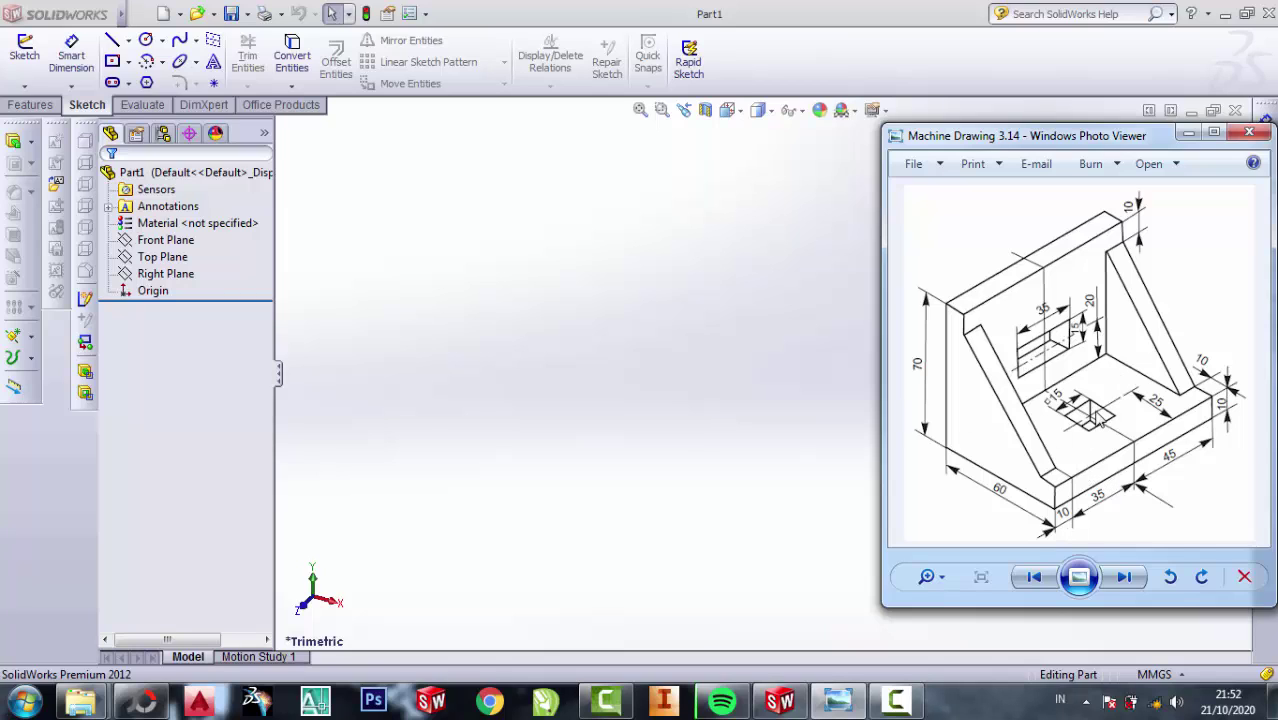
left_click(365, 304)
left_click(141, 244)
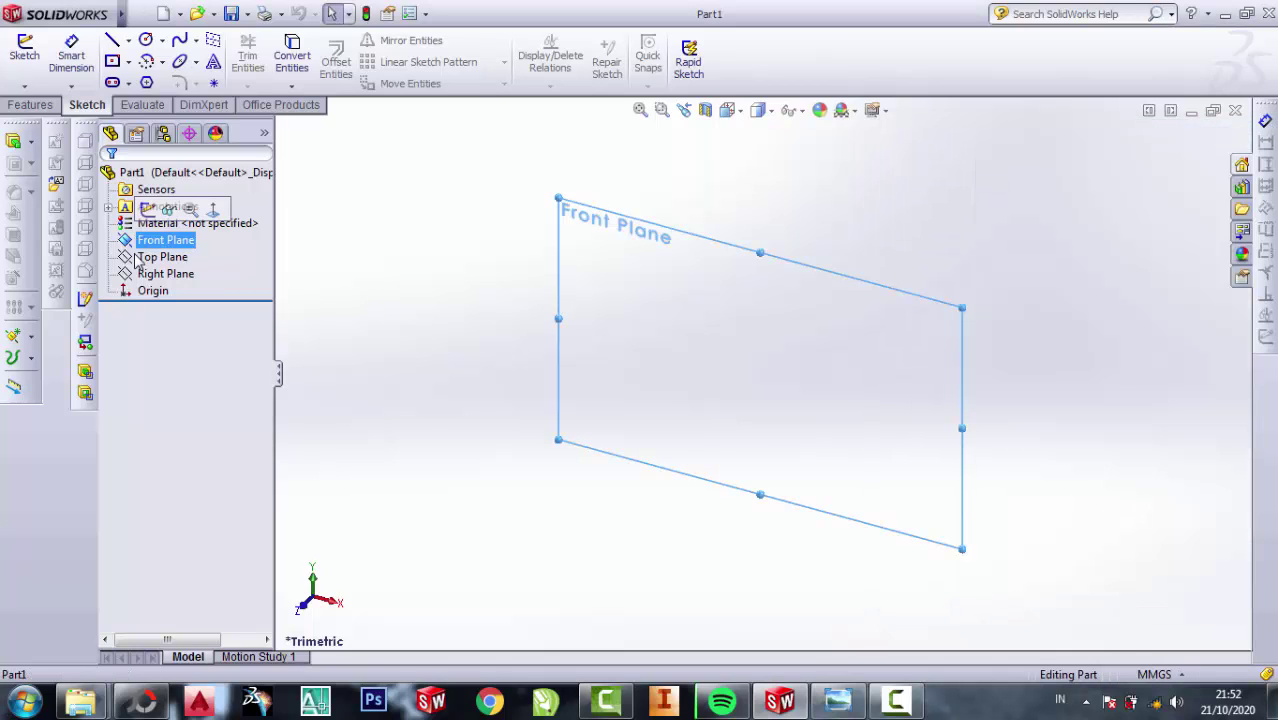
left_click(140, 259)
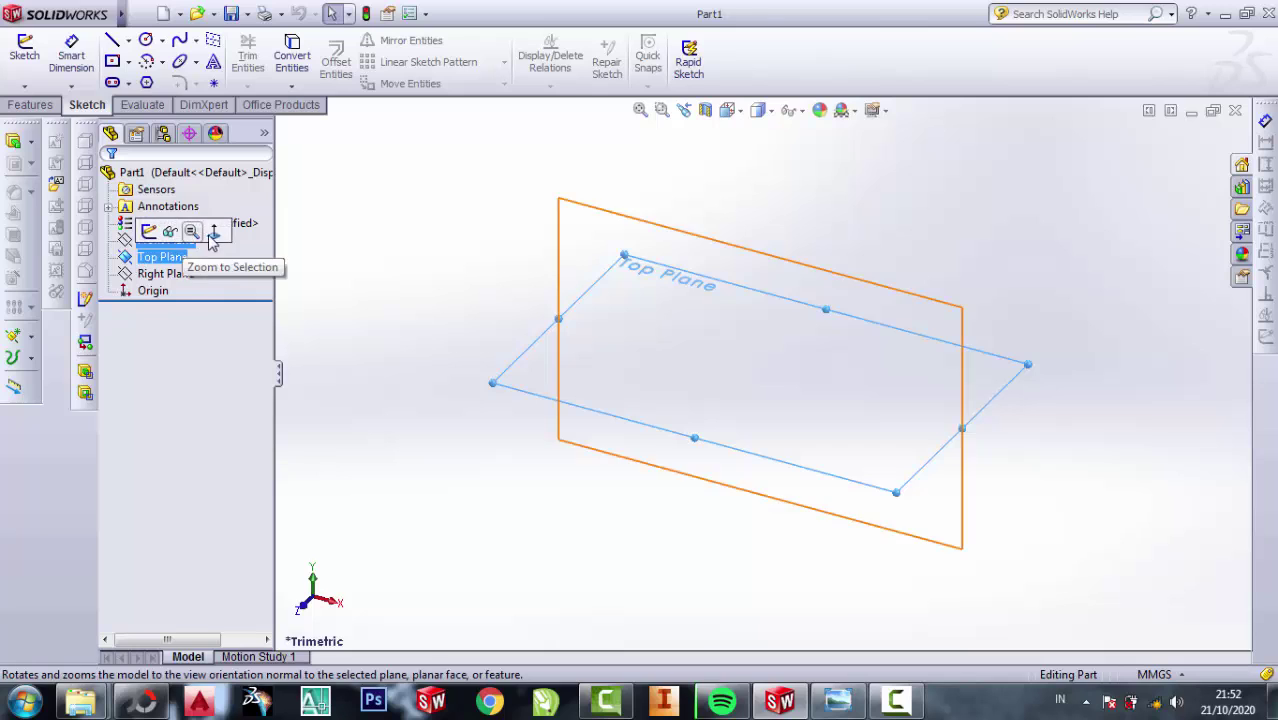
left_click(208, 224)
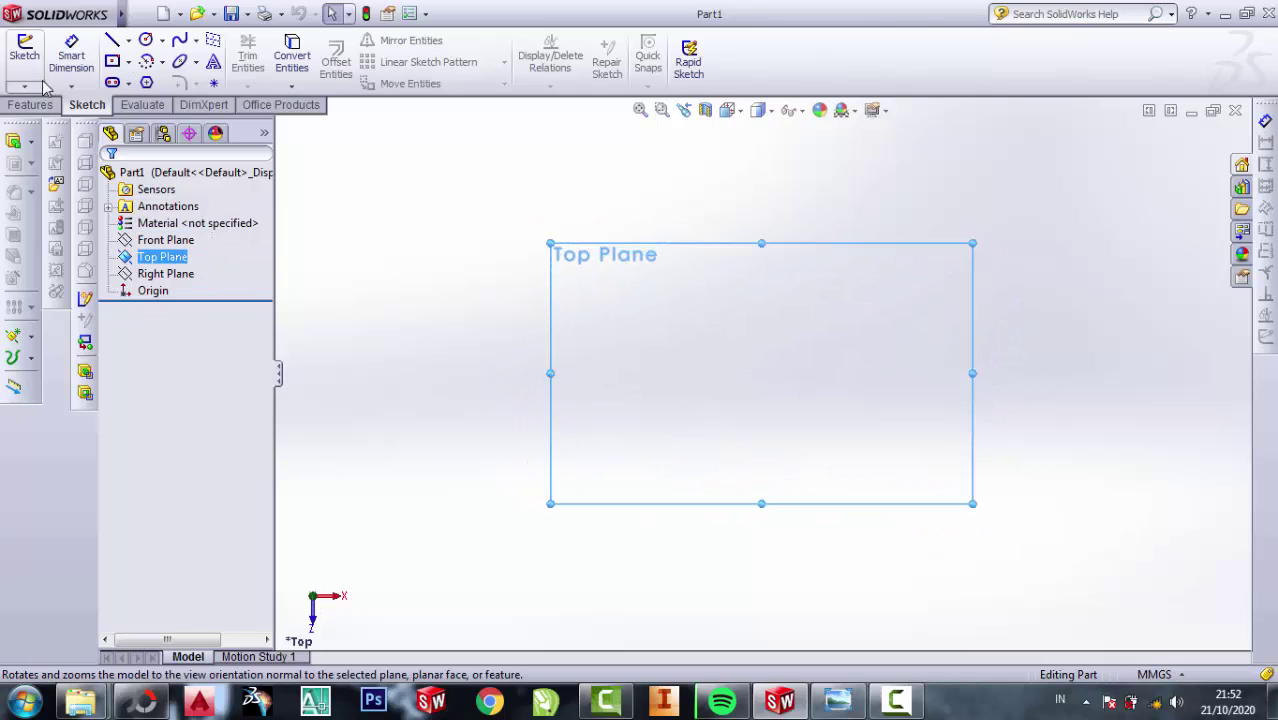
left_click(128, 63)
- Draw a center rectangle from the origin out to a corner point
left_click(140, 100)
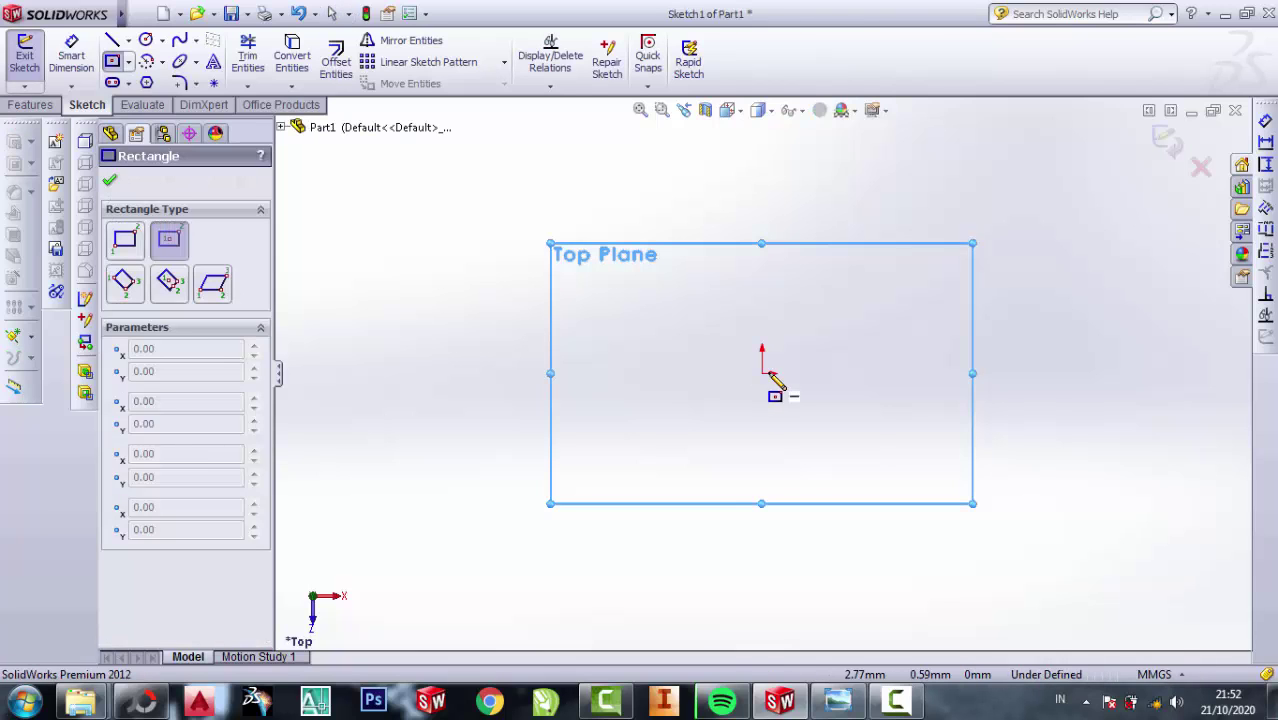
left_click(762, 373)
left_click(928, 450)
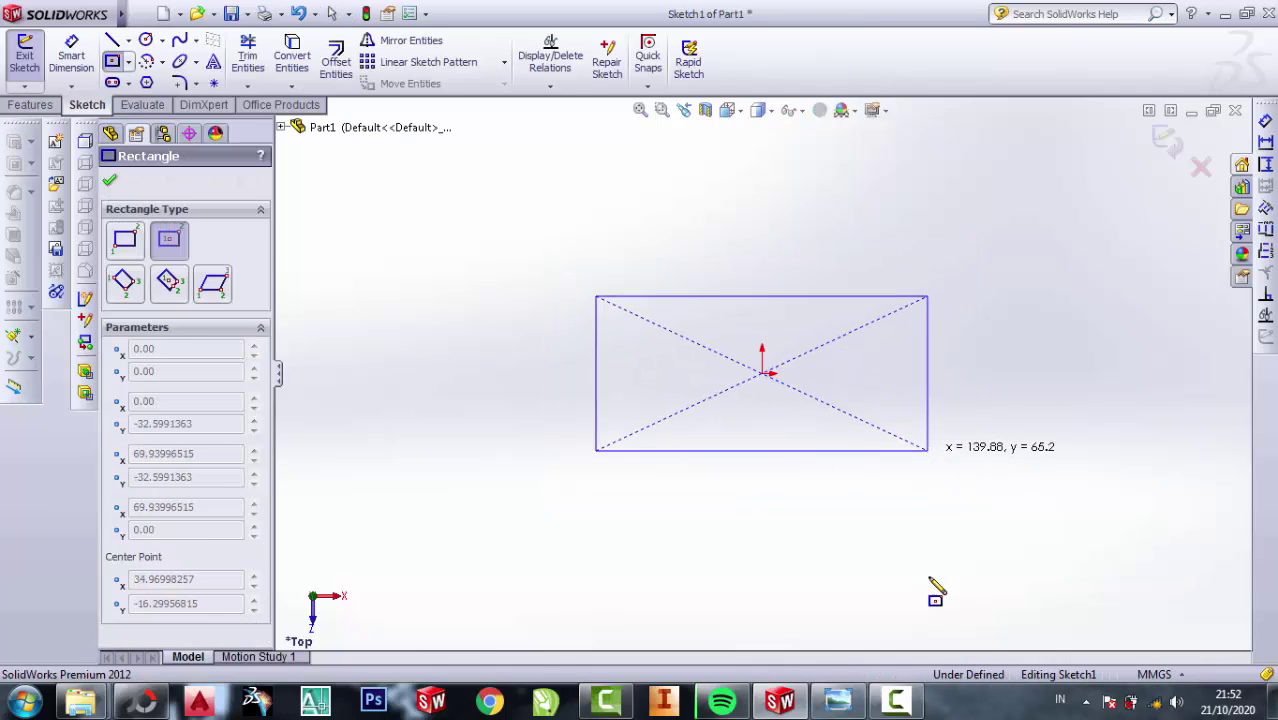
left_click(838, 700)
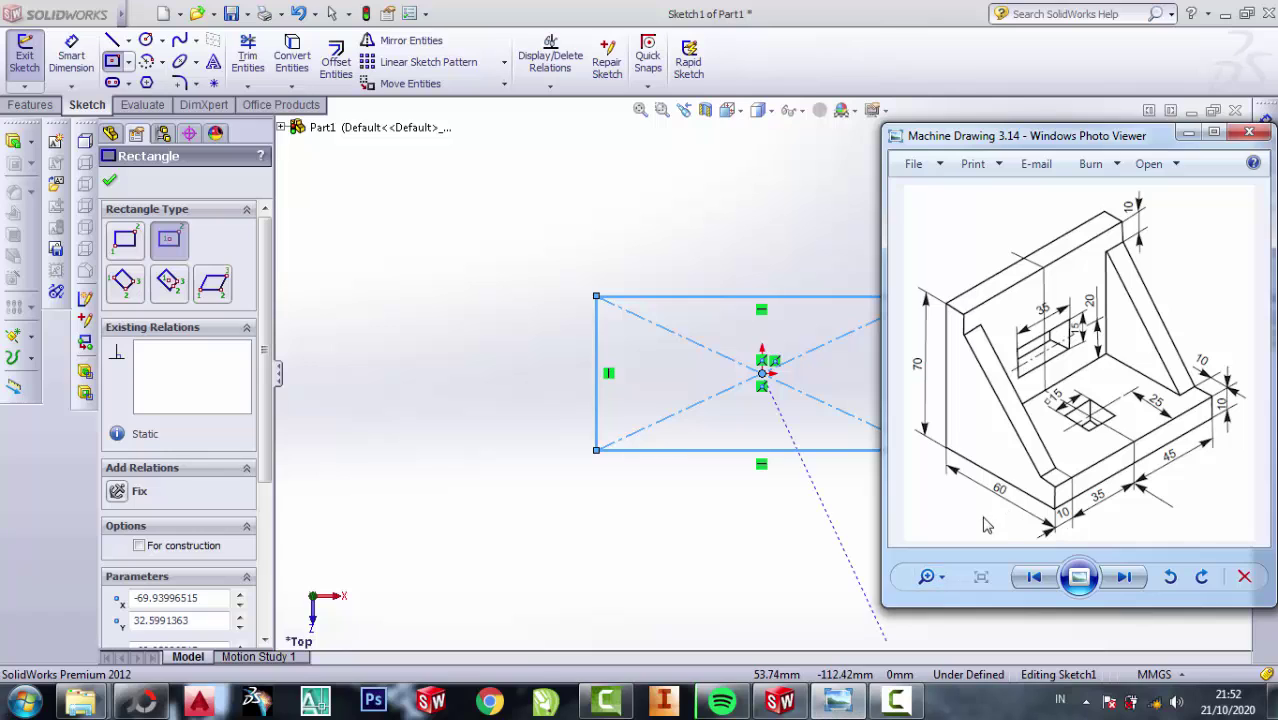
left_click(1188, 133)
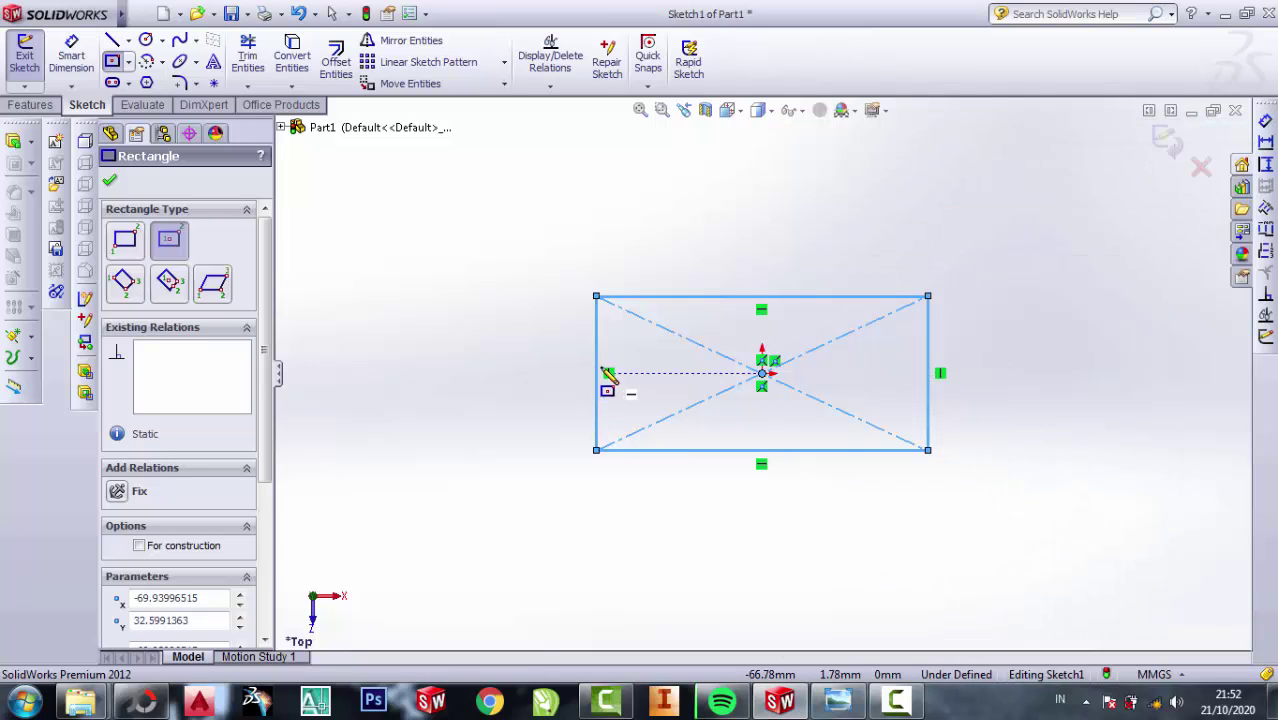
key("Escape")
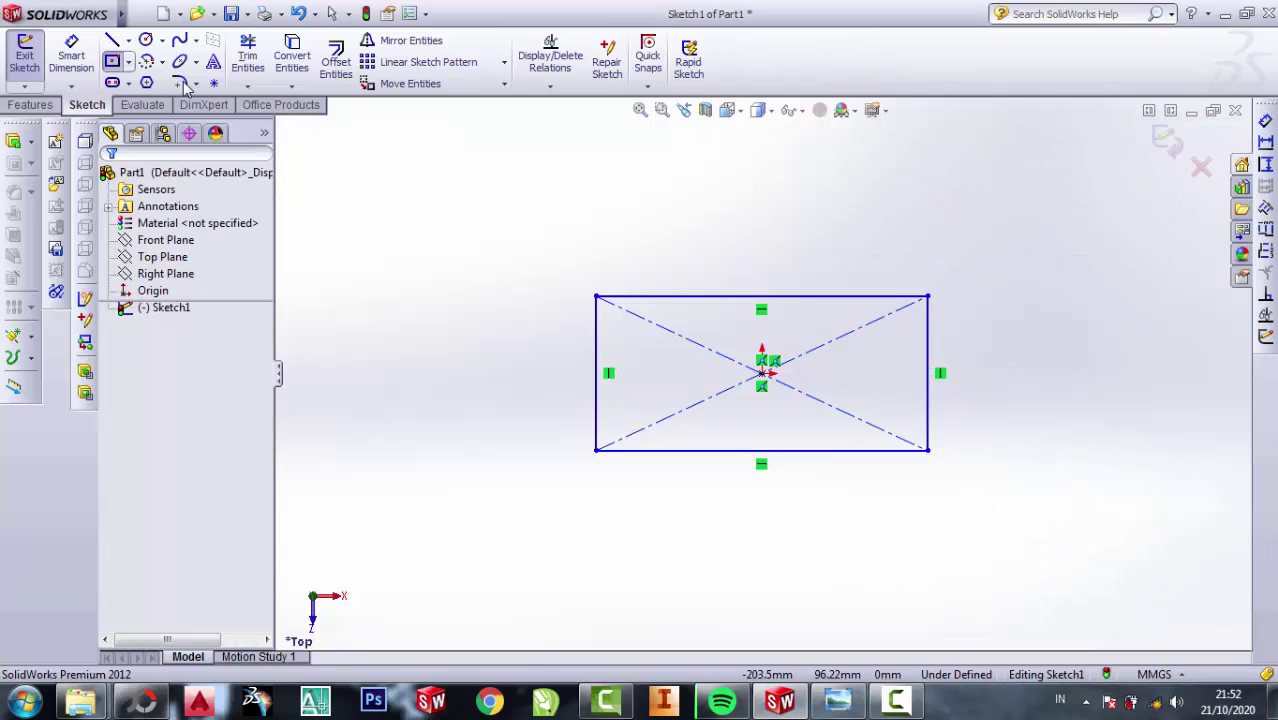
left_click(71, 55)
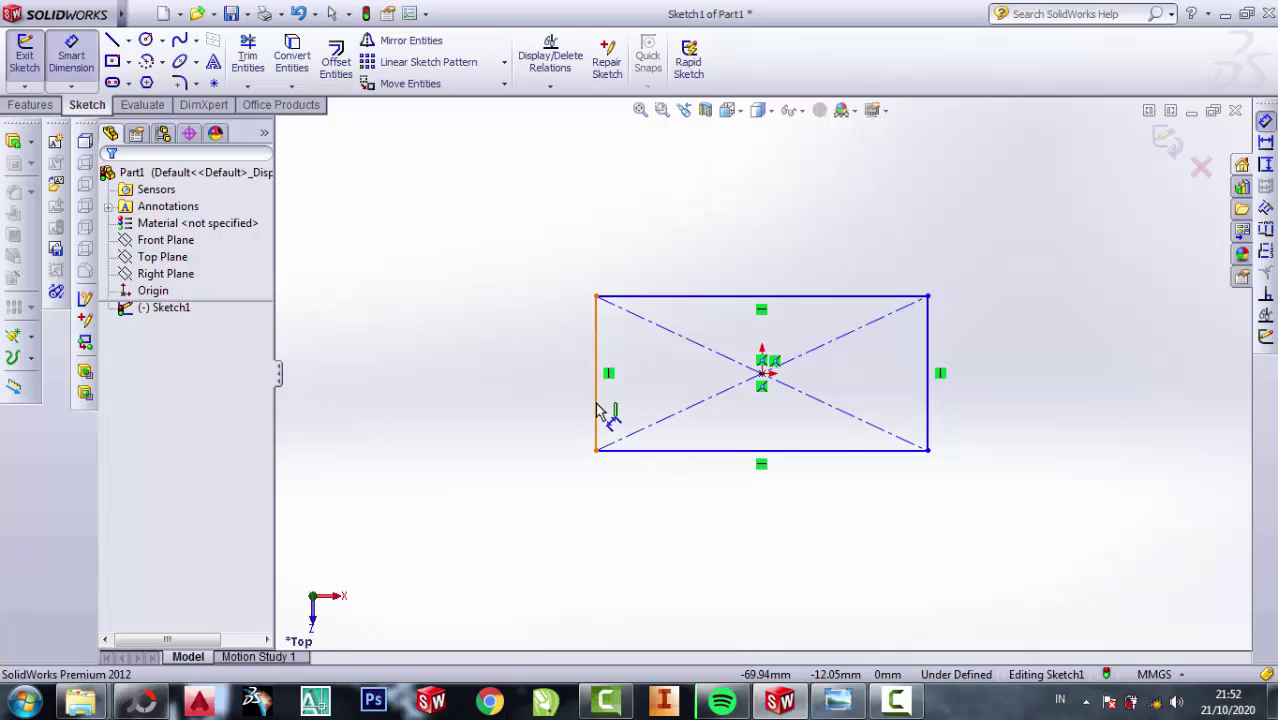
- Dimension the rectangle's left side to 60 mm
left_click(597, 408)
left_click(543, 375)
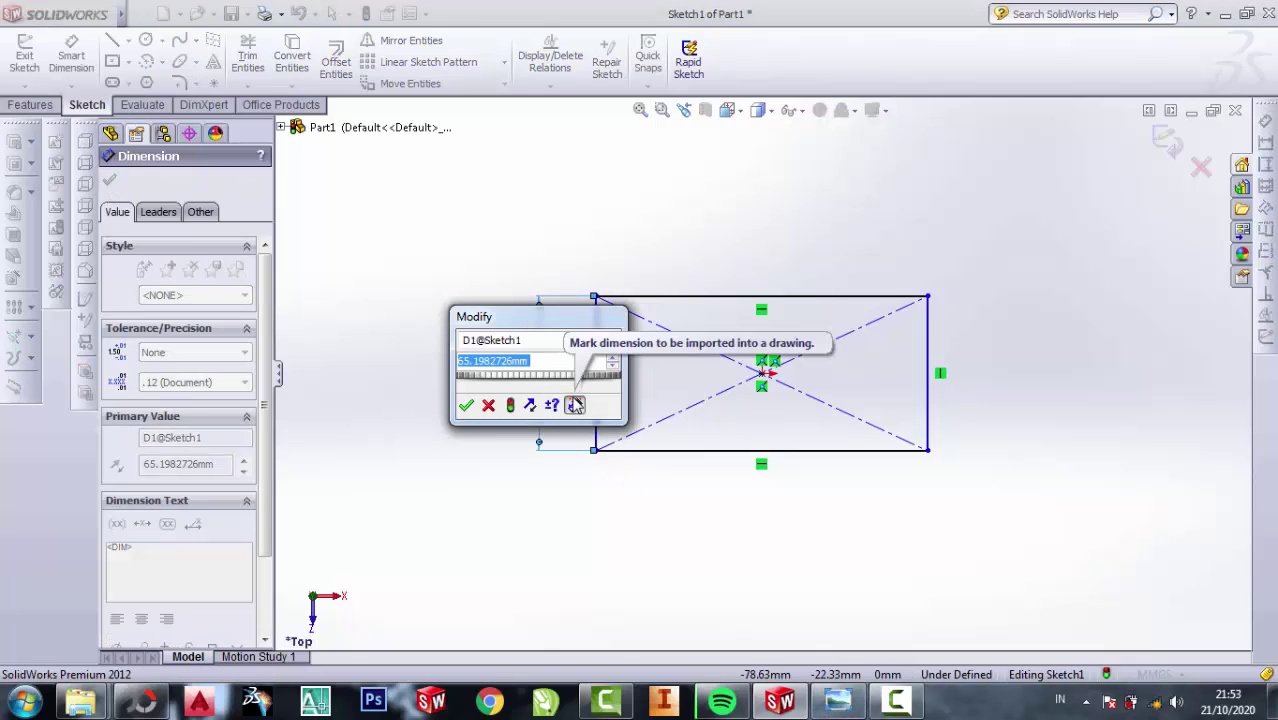
type("60")
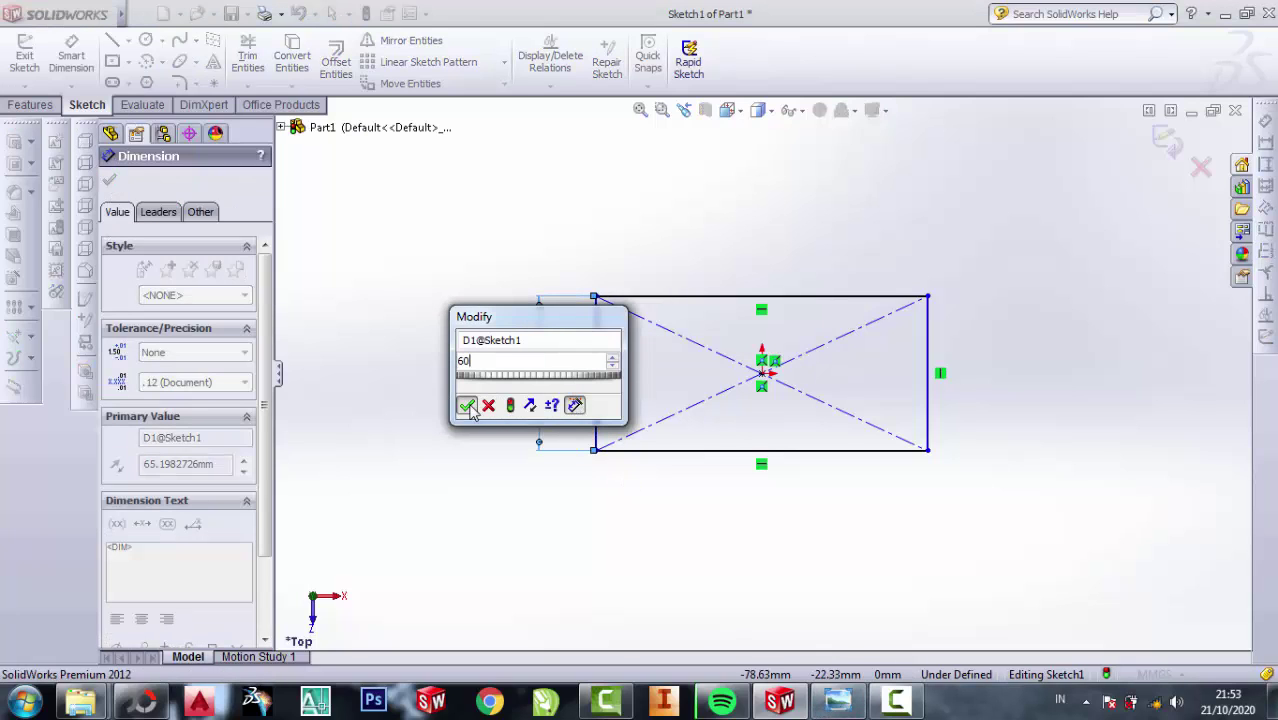
left_click(467, 405)
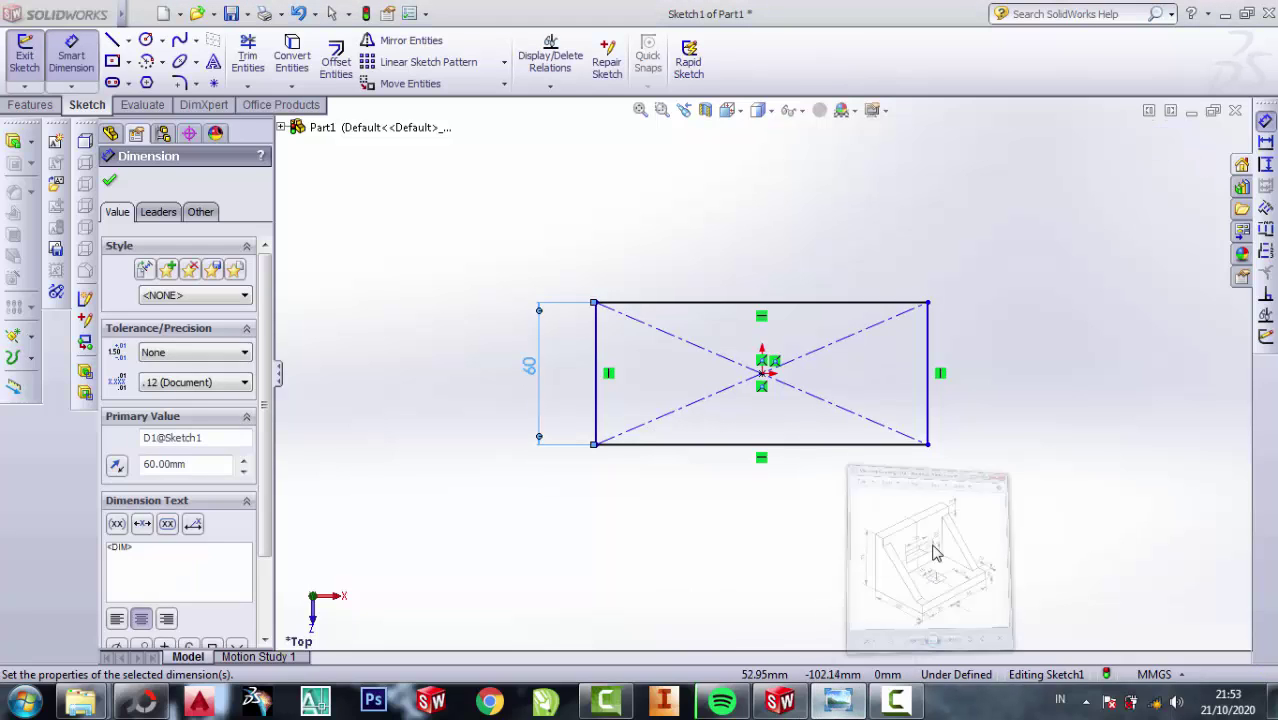
scroll(1169, 513, "up", 2)
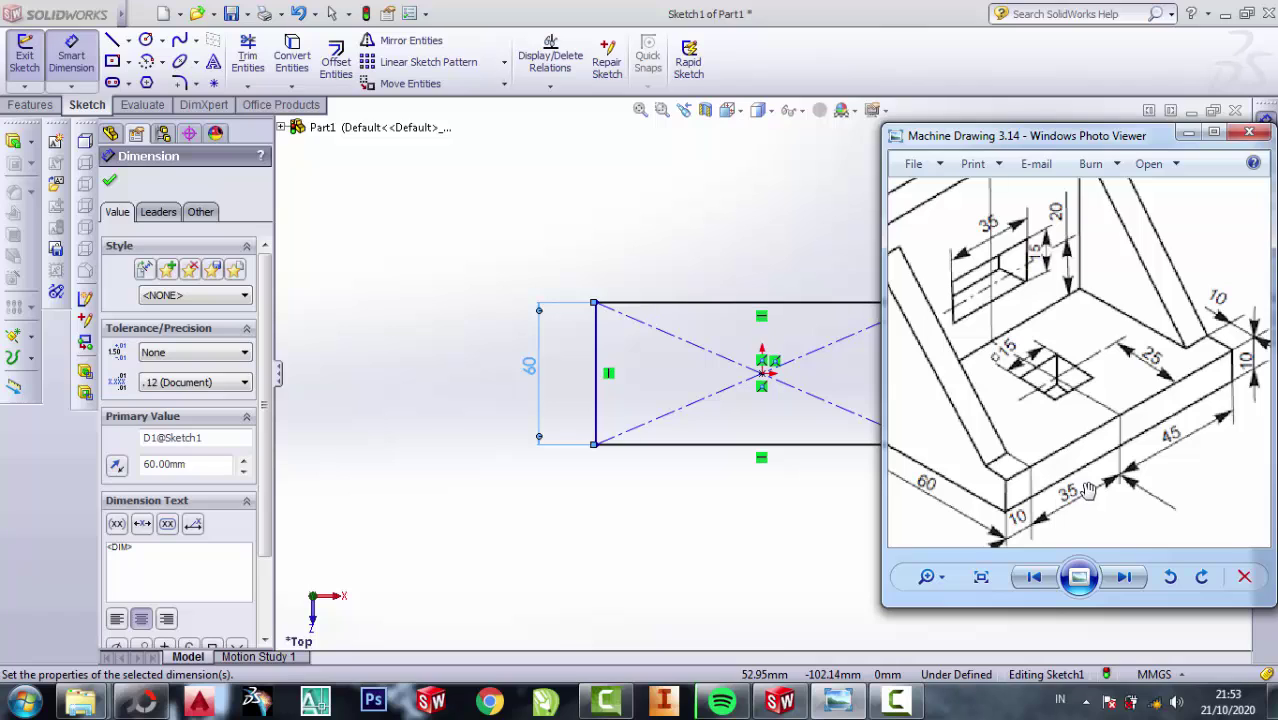
left_click(1190, 131)
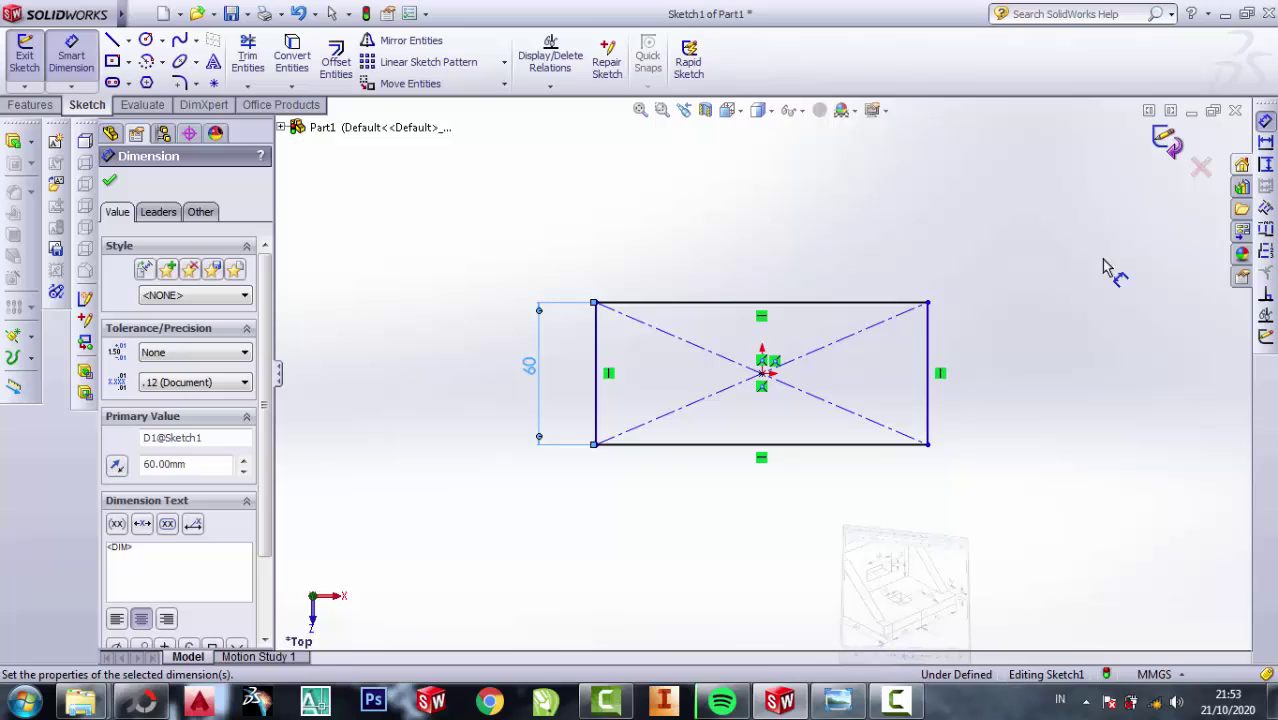
- Dimension the rectangle's bottom edge to 90 mm, fully defining it
left_click(785, 456)
left_click(776, 506)
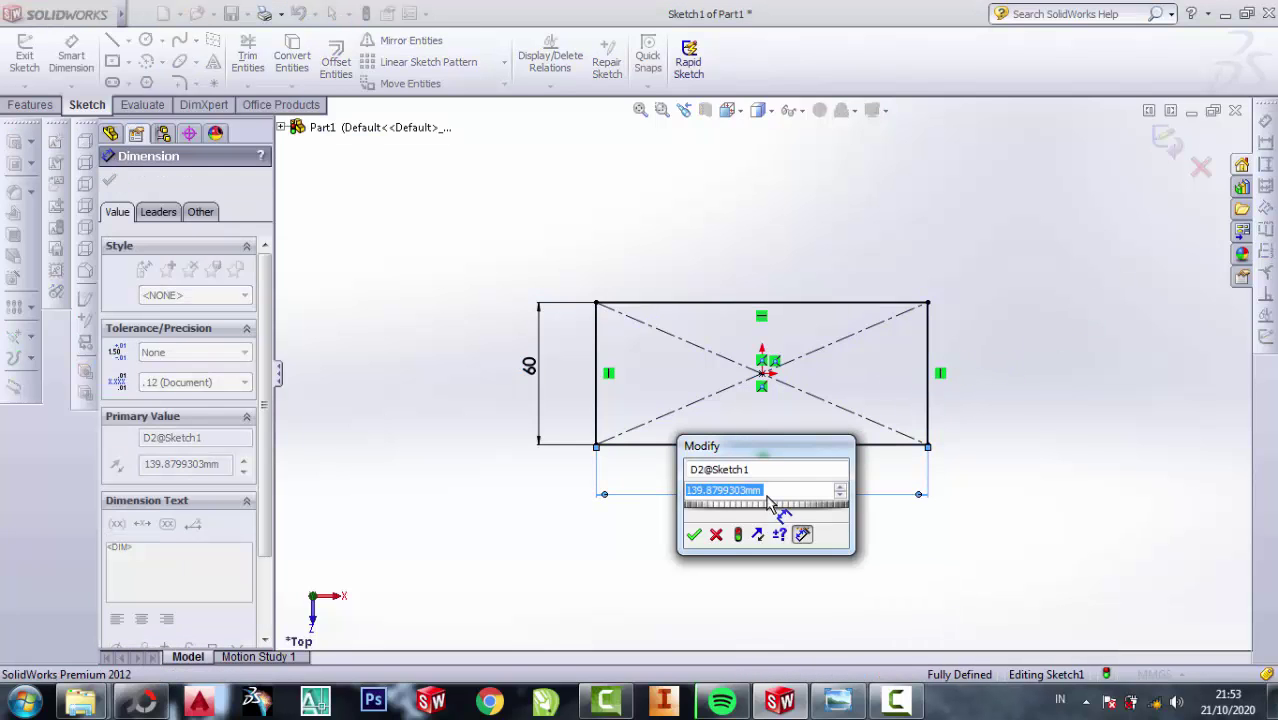
type("90")
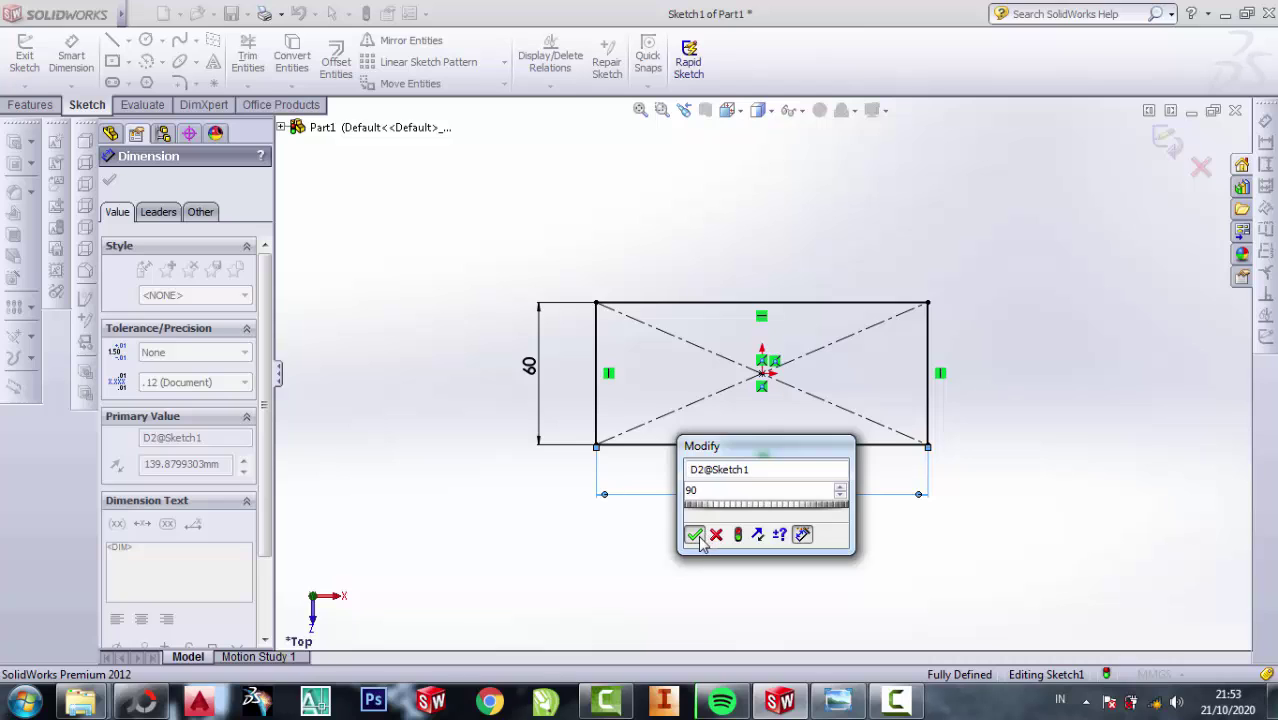
left_click(695, 536)
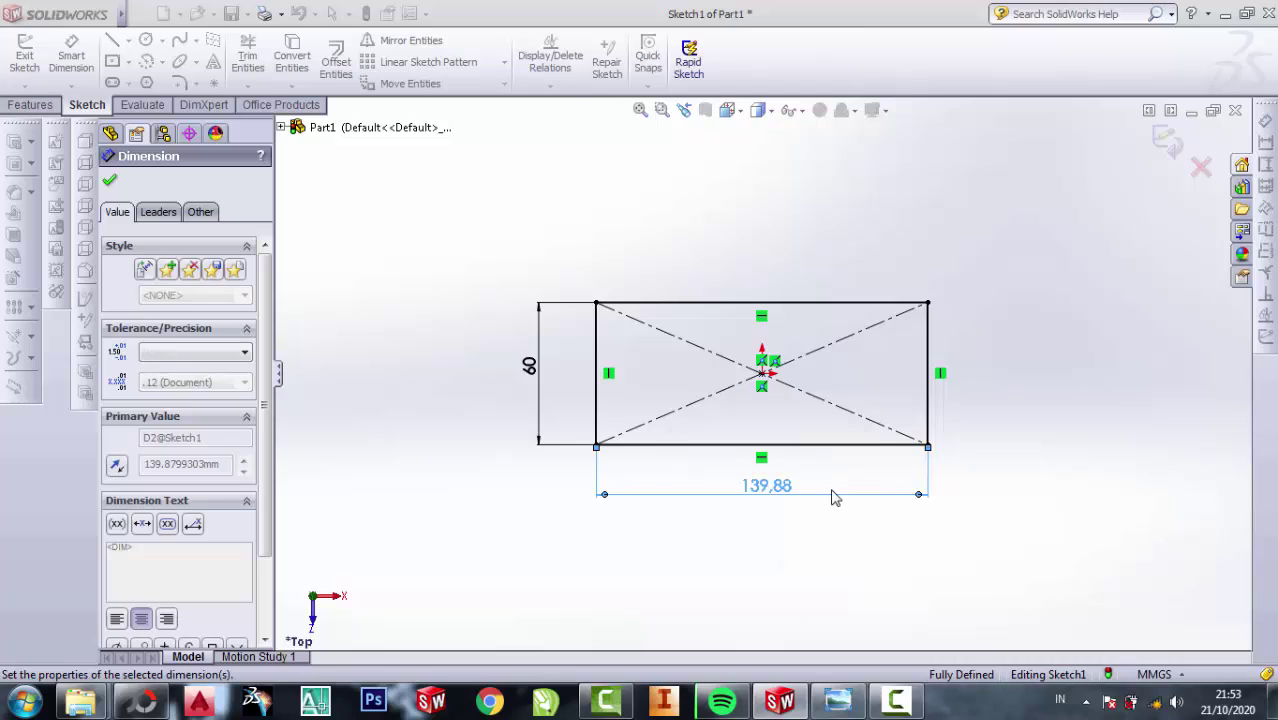
left_click(835, 705)
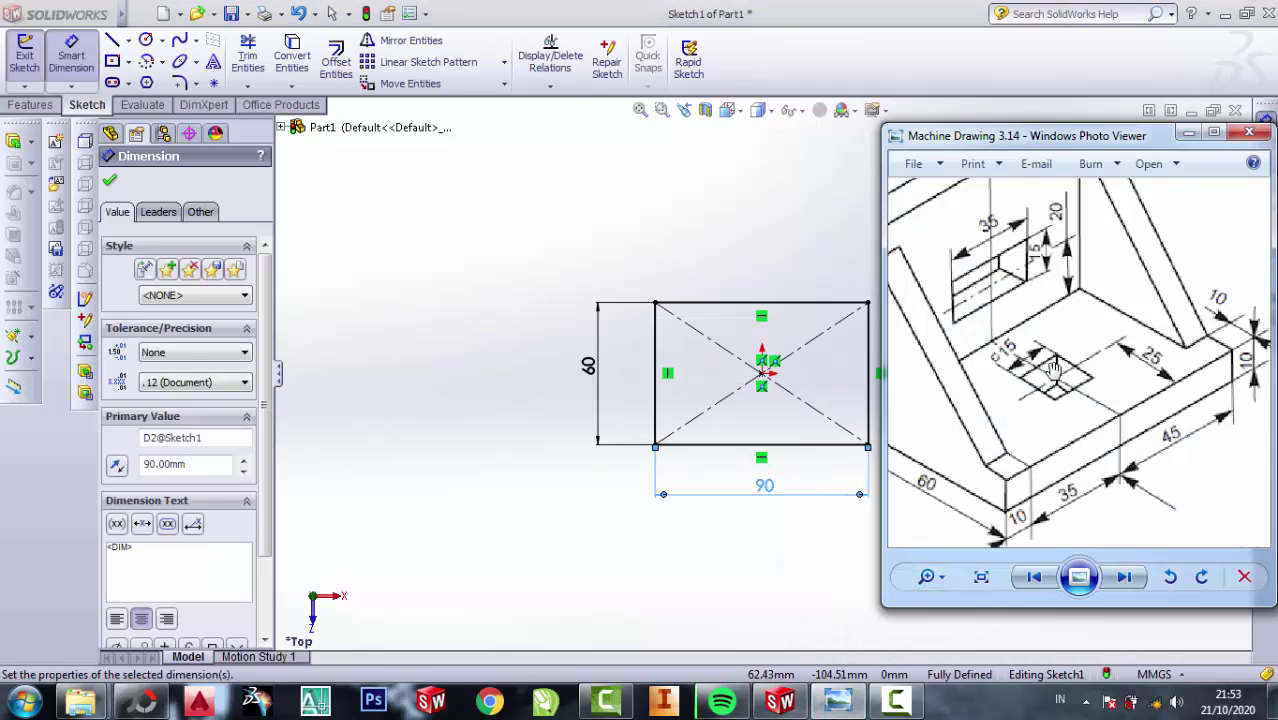
scroll(1054, 370, "down", 1)
scroll(1070, 528, "up", 1)
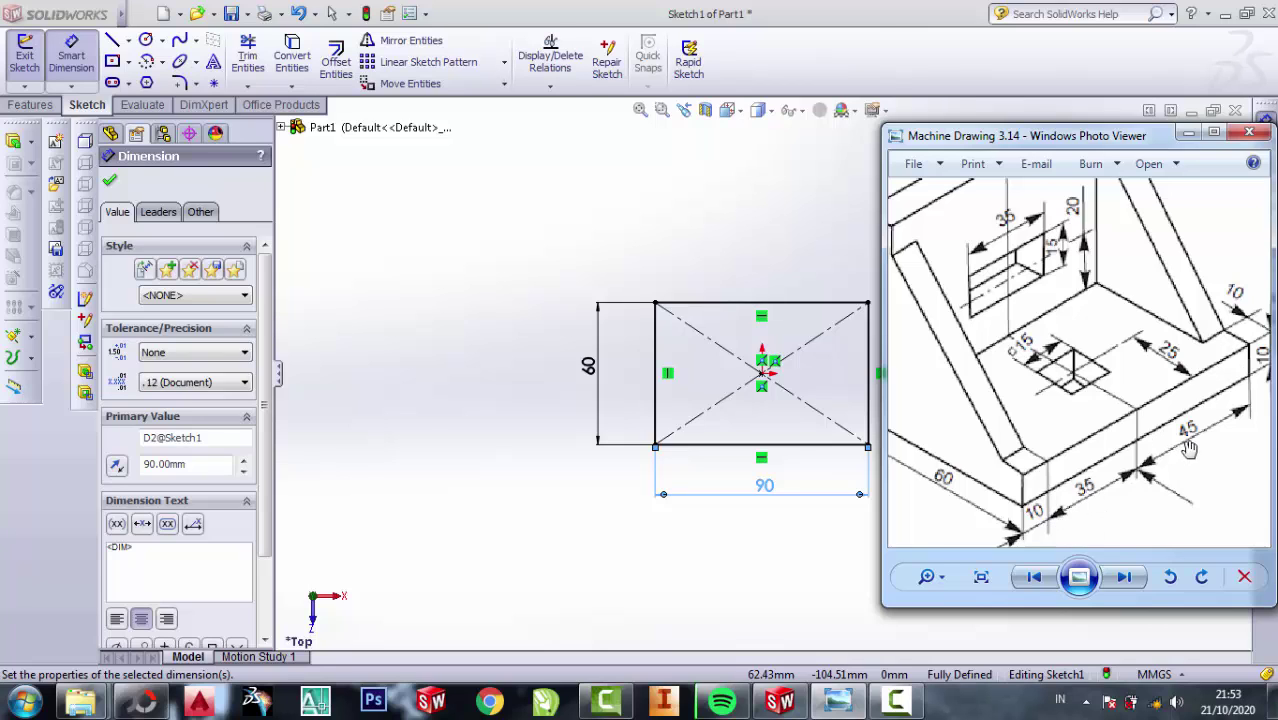
scroll(1188, 449, "down", 2)
left_click(1188, 133)
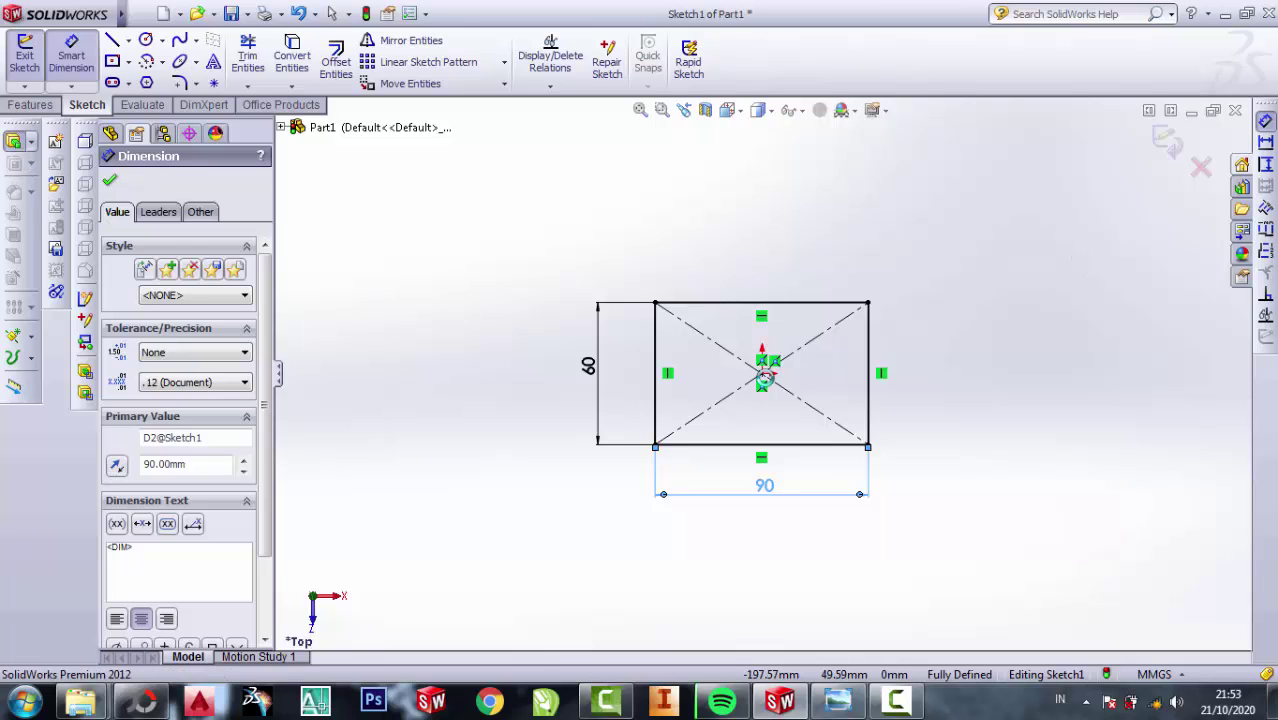
left_click(14, 140)
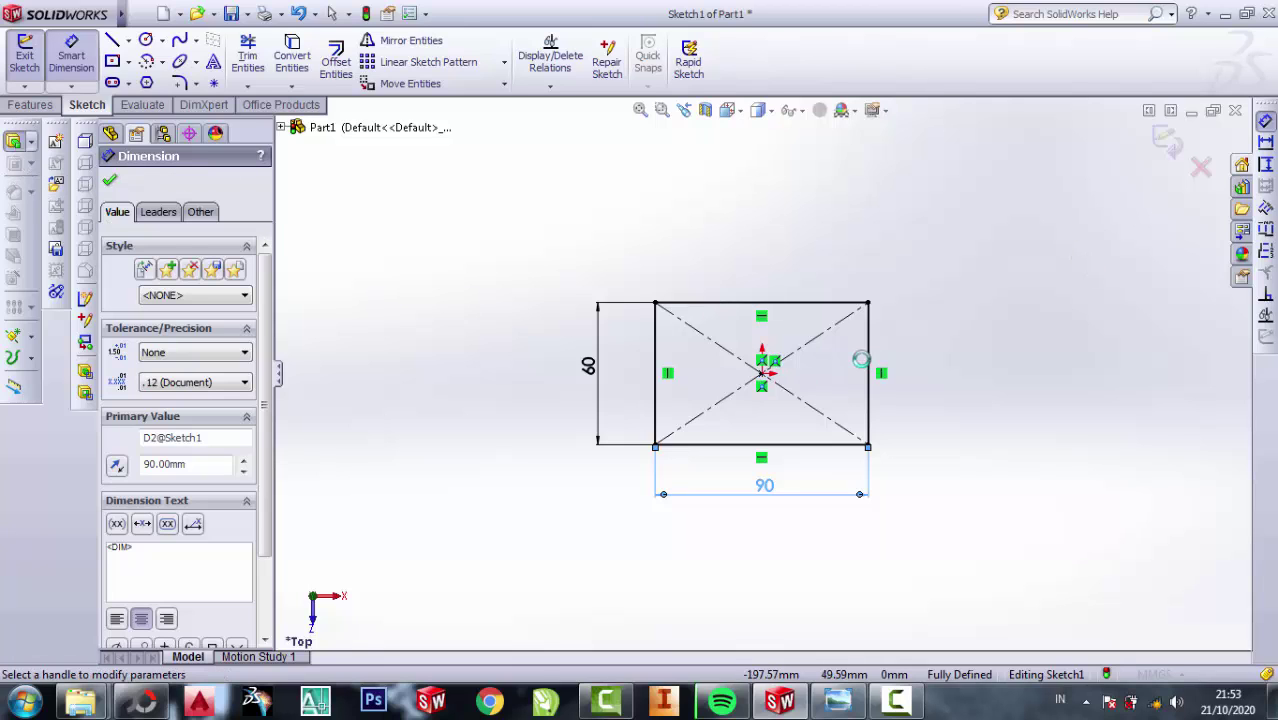
- Extrude the rectangle 10 mm into the base plate
left_click(838, 700)
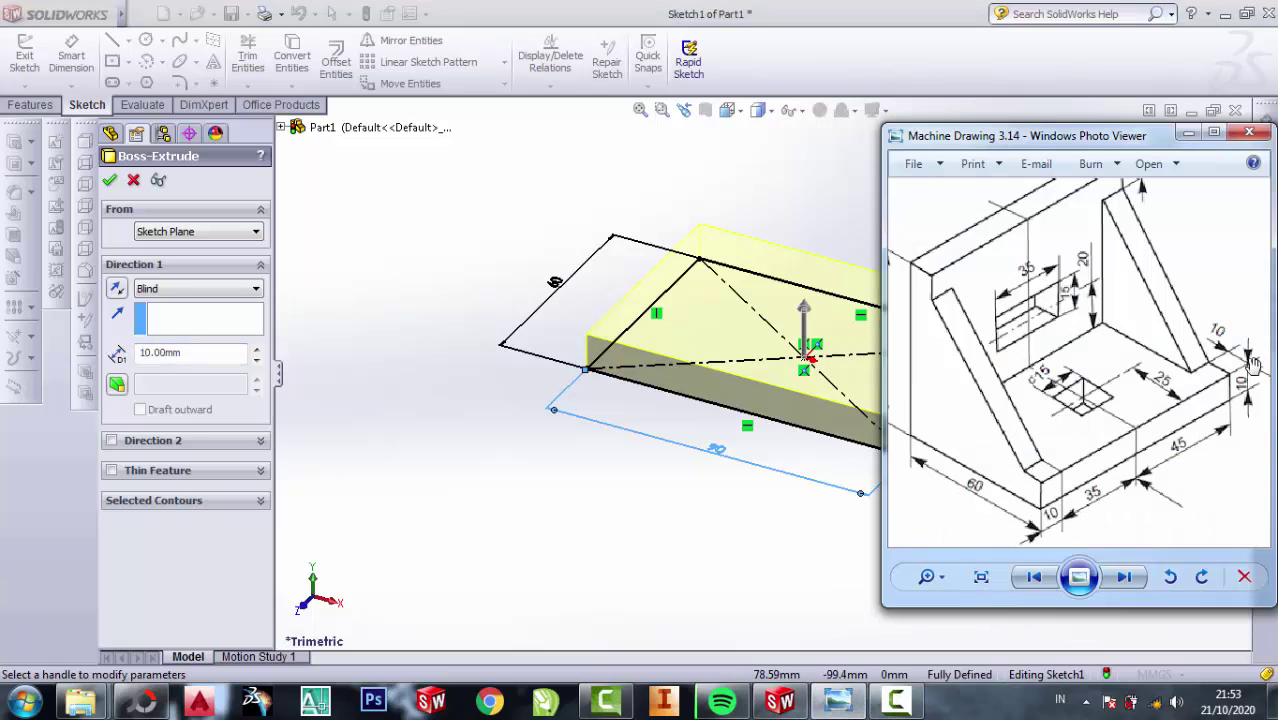
scroll(1252, 365, "up", 2)
left_click(1188, 133)
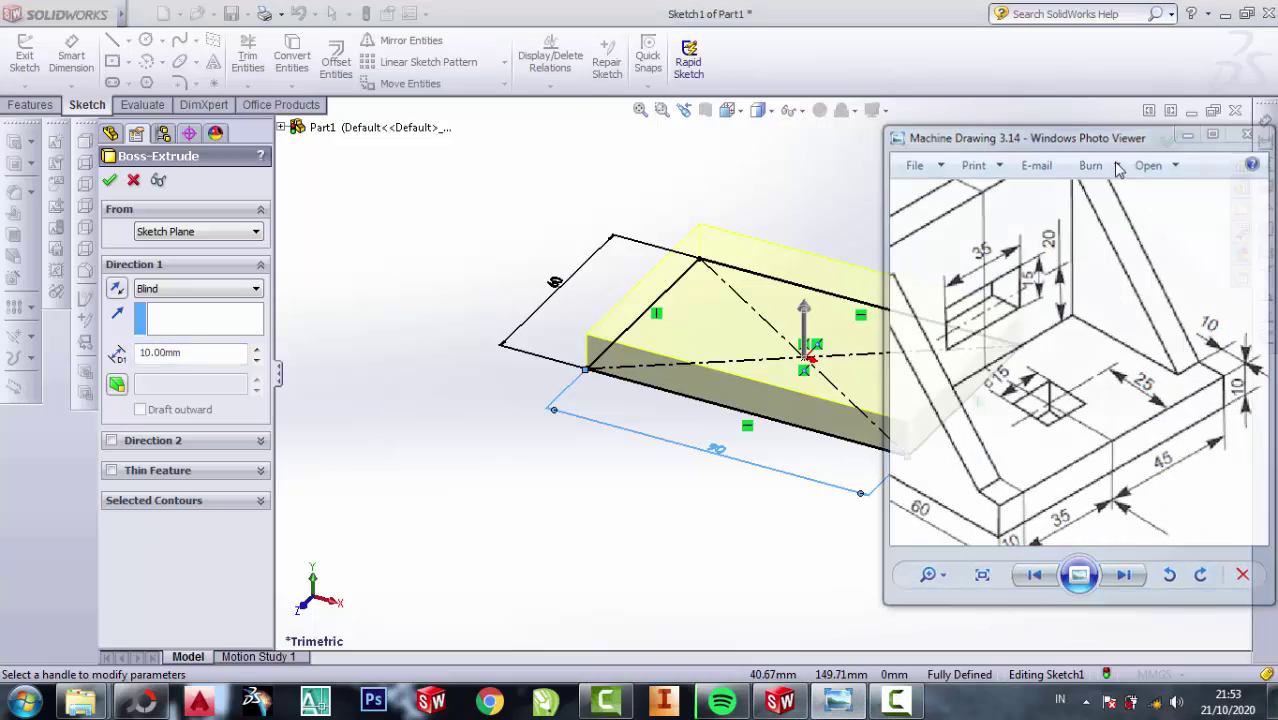
left_click(110, 184)
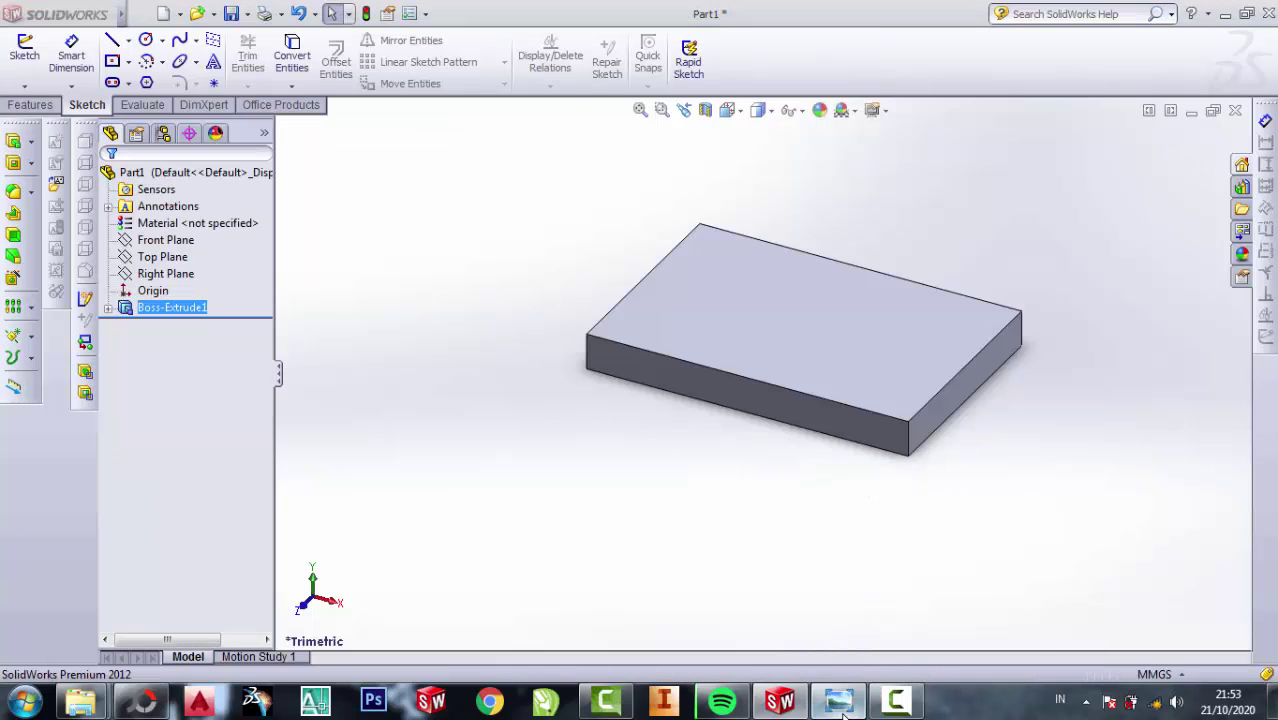
- Select the plate's top face and view it normal to
left_click(843, 712)
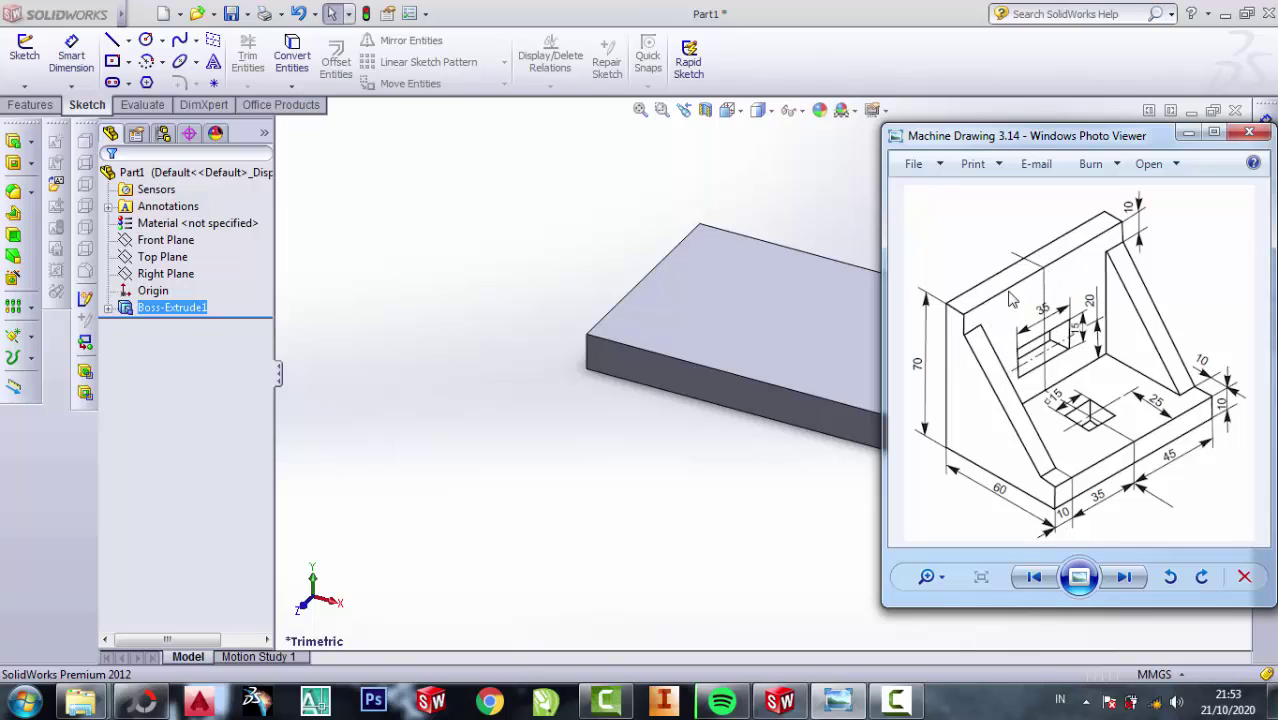
left_click(768, 292)
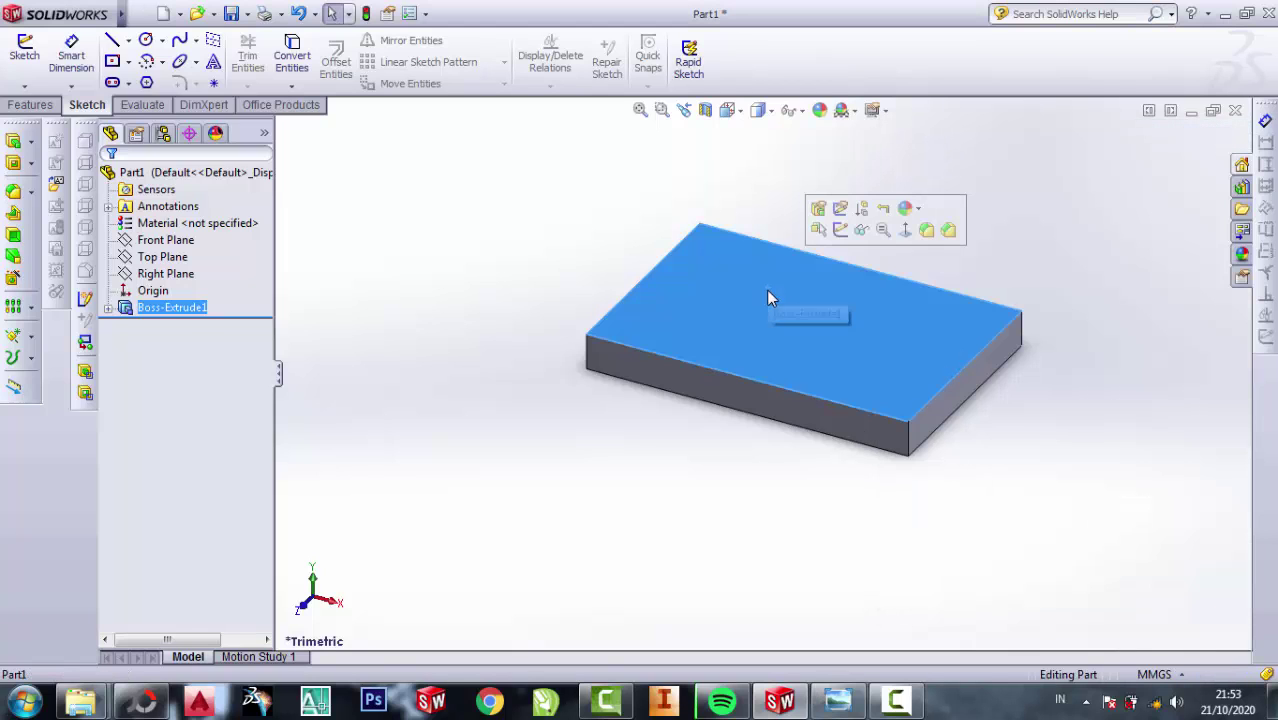
left_click(903, 240)
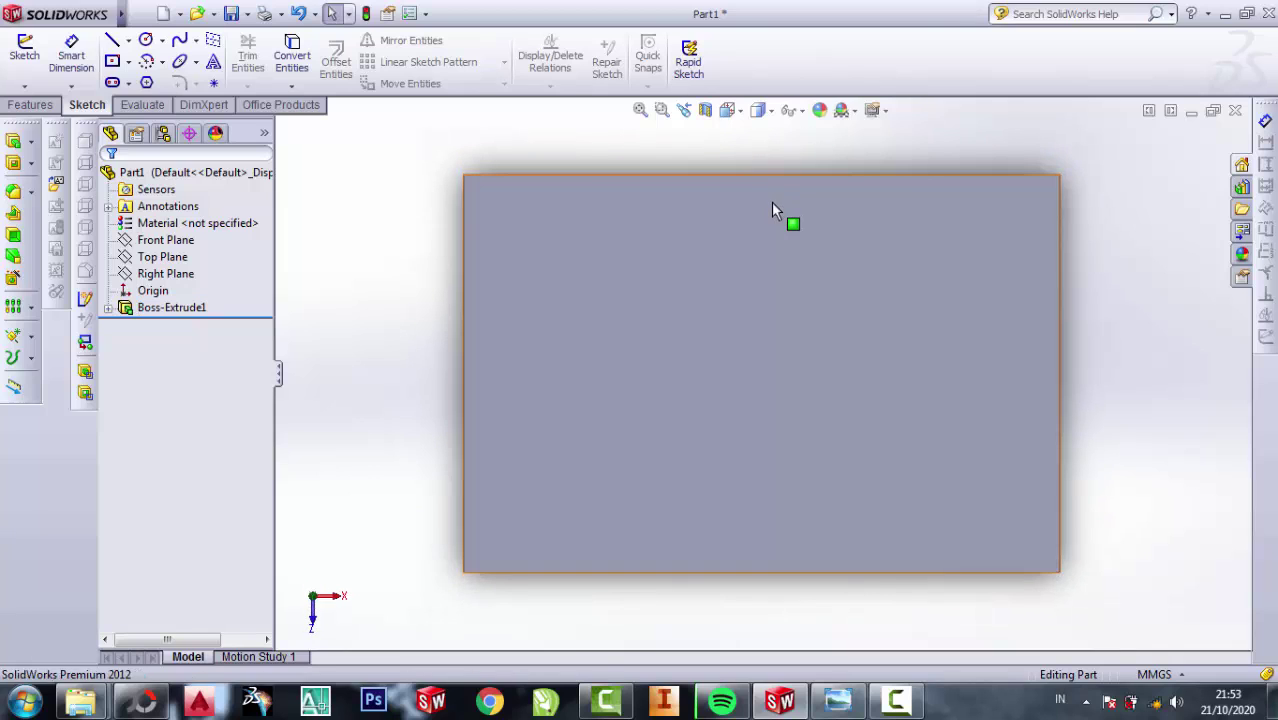
left_click(771, 201)
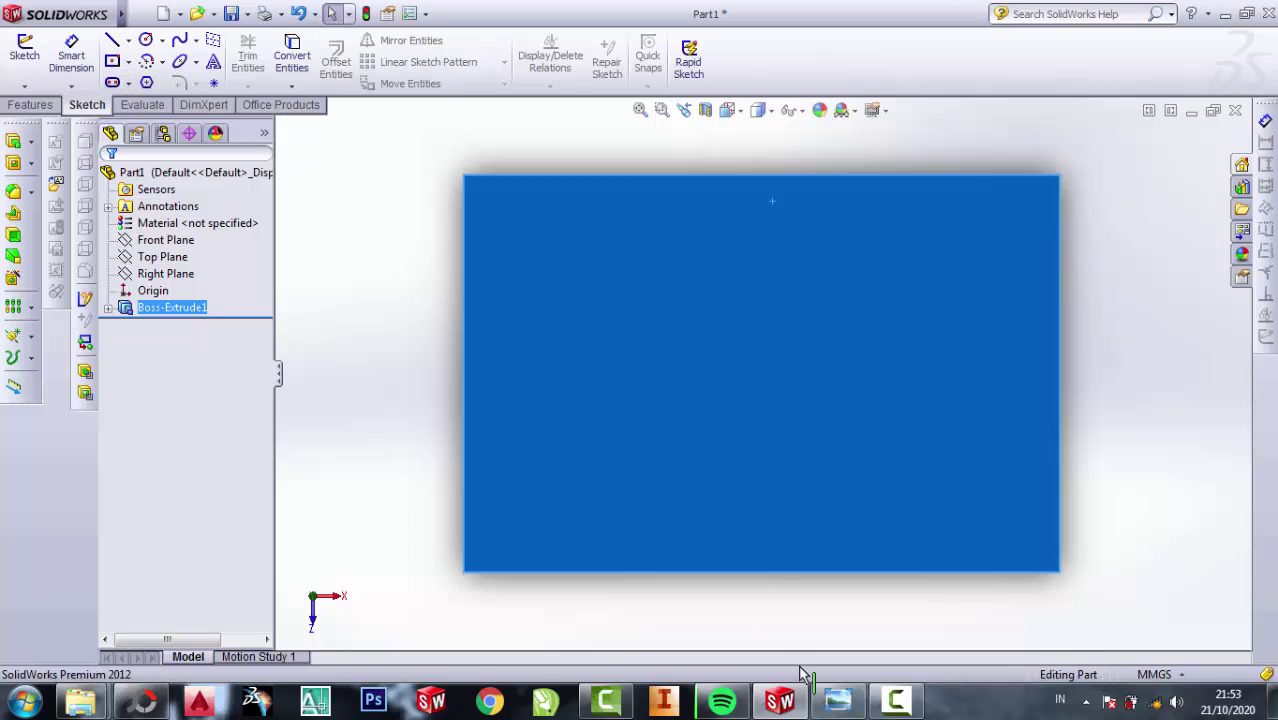
- Start a sketch on the top face with a left vertical line edge to edge
left_click(845, 704)
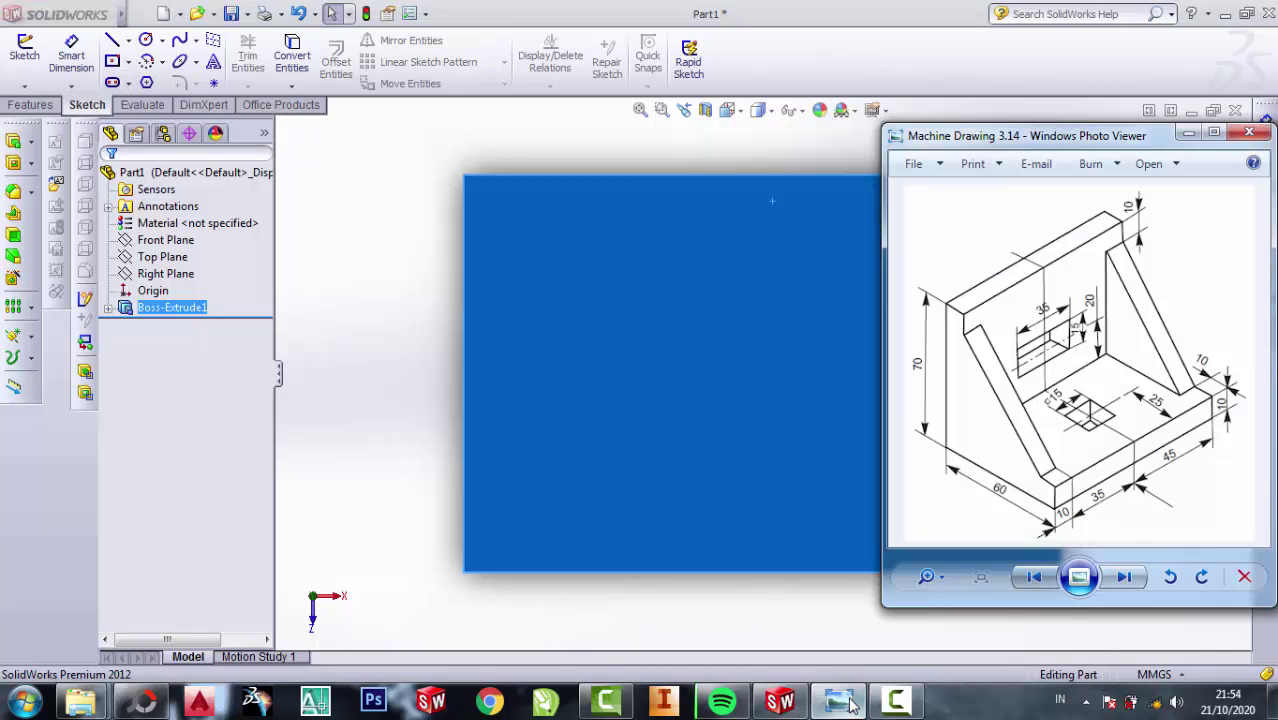
left_click(845, 704)
left_click(112, 40)
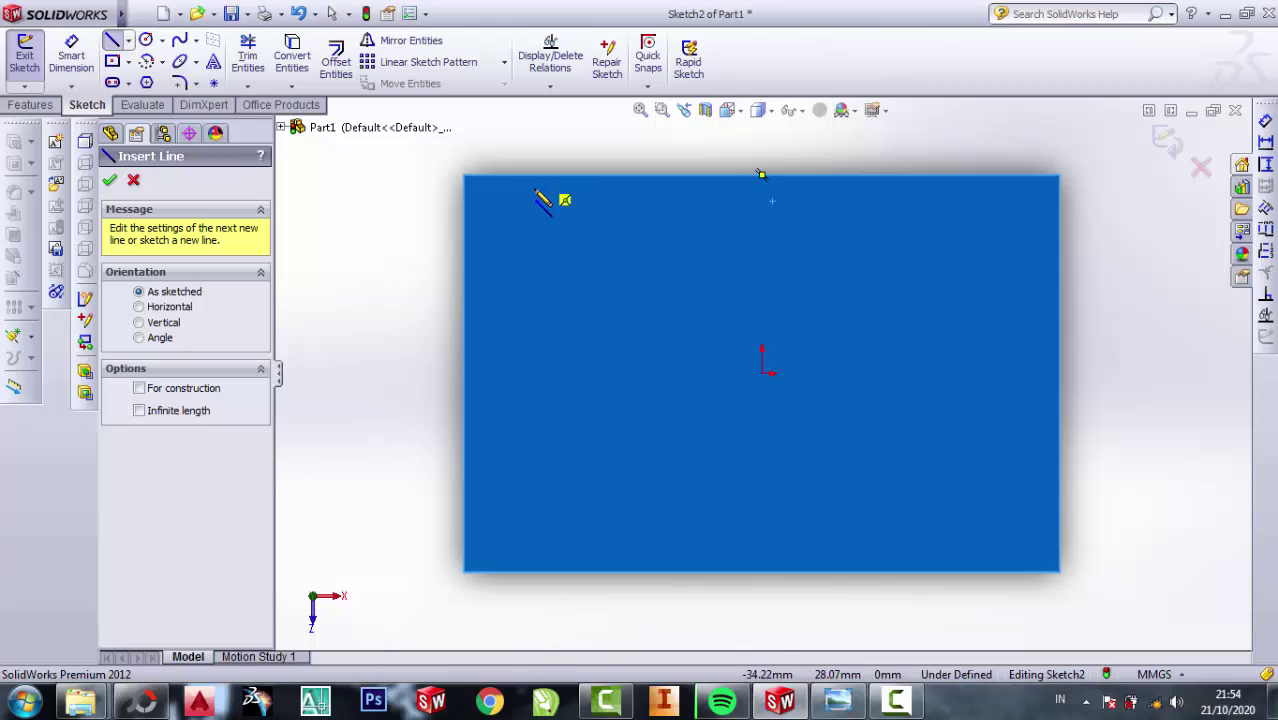
left_click(536, 180)
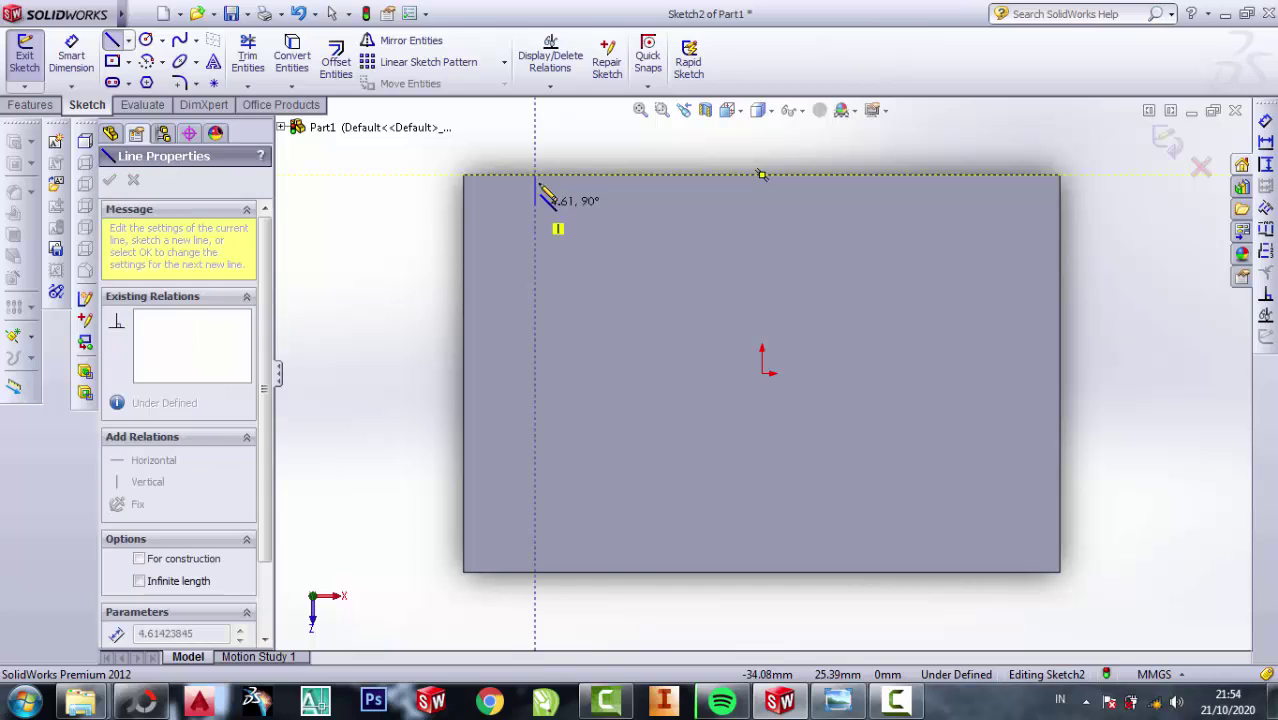
left_click(536, 574)
key("Escape")
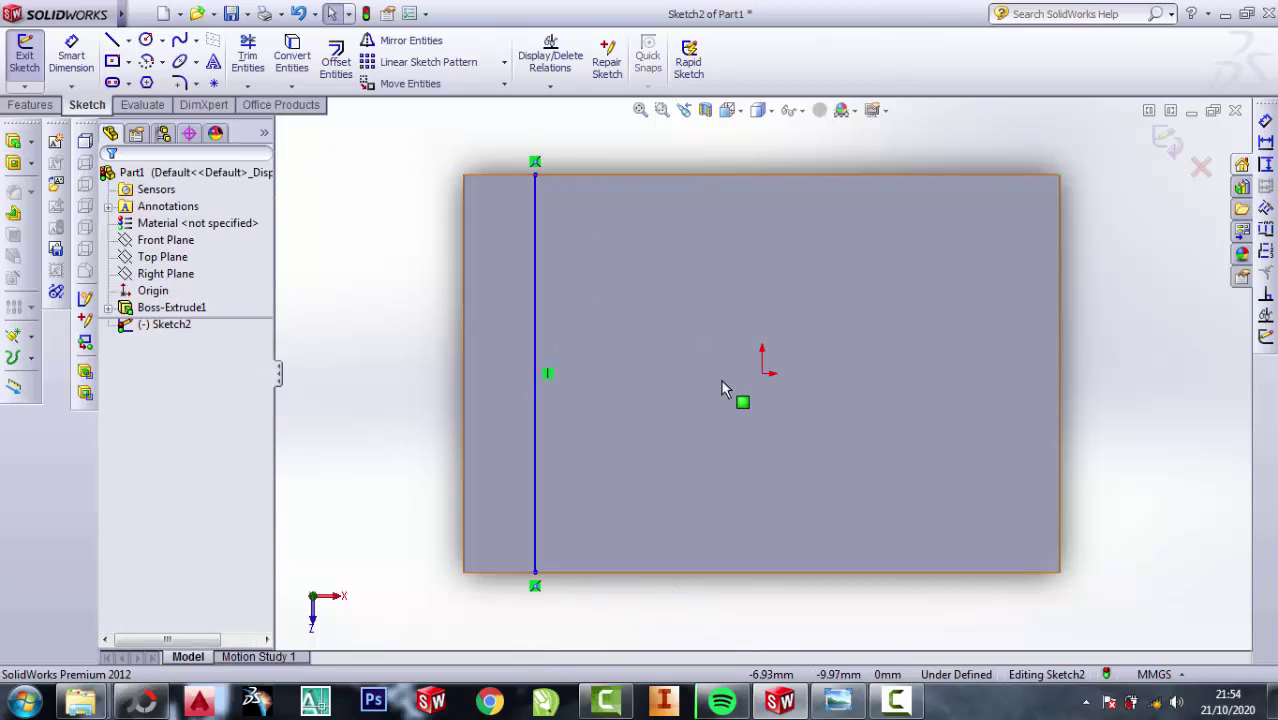
- Convert the top face outline into sketch entities
left_click(722, 375)
left_click(338, 70)
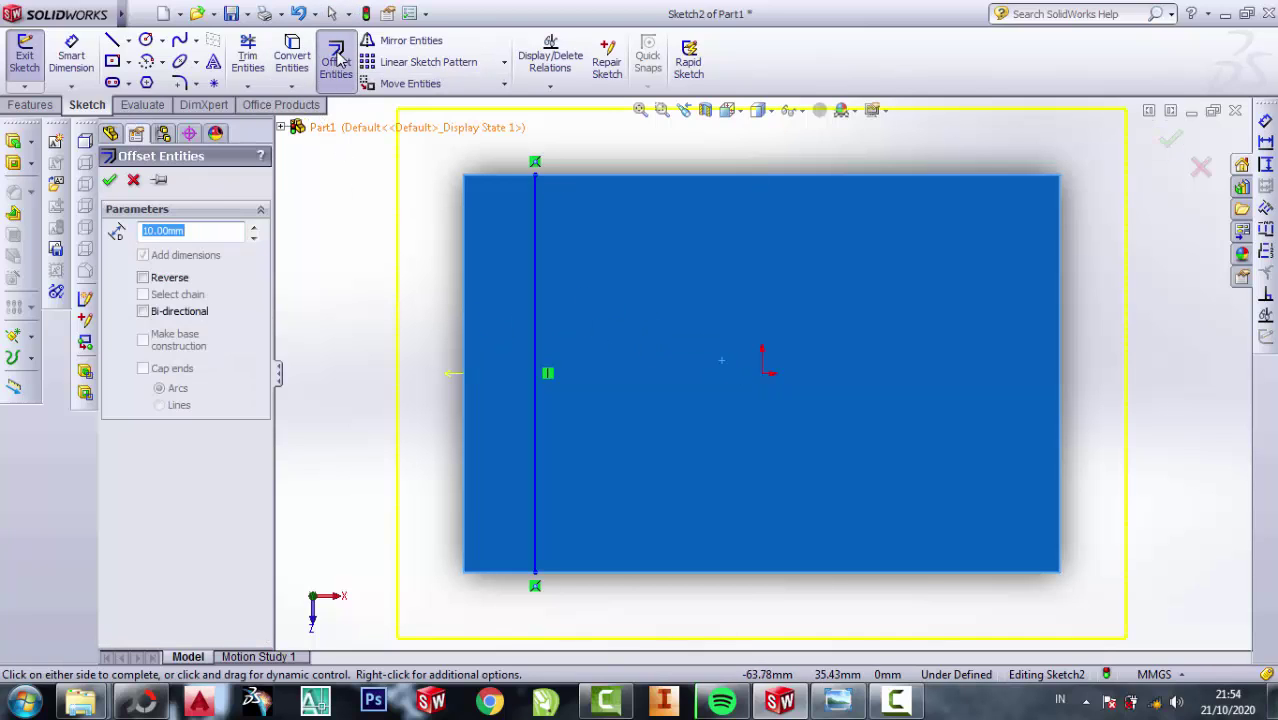
left_click(336, 60)
left_click(288, 62)
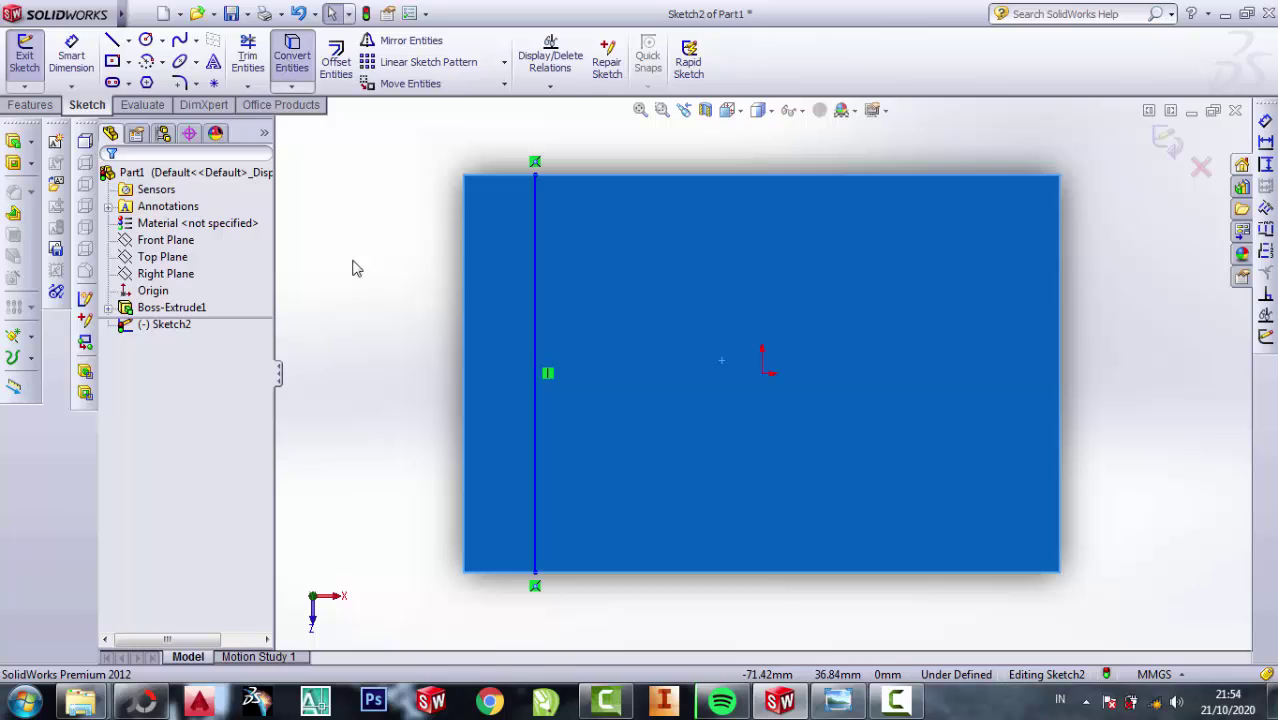
left_click(864, 293)
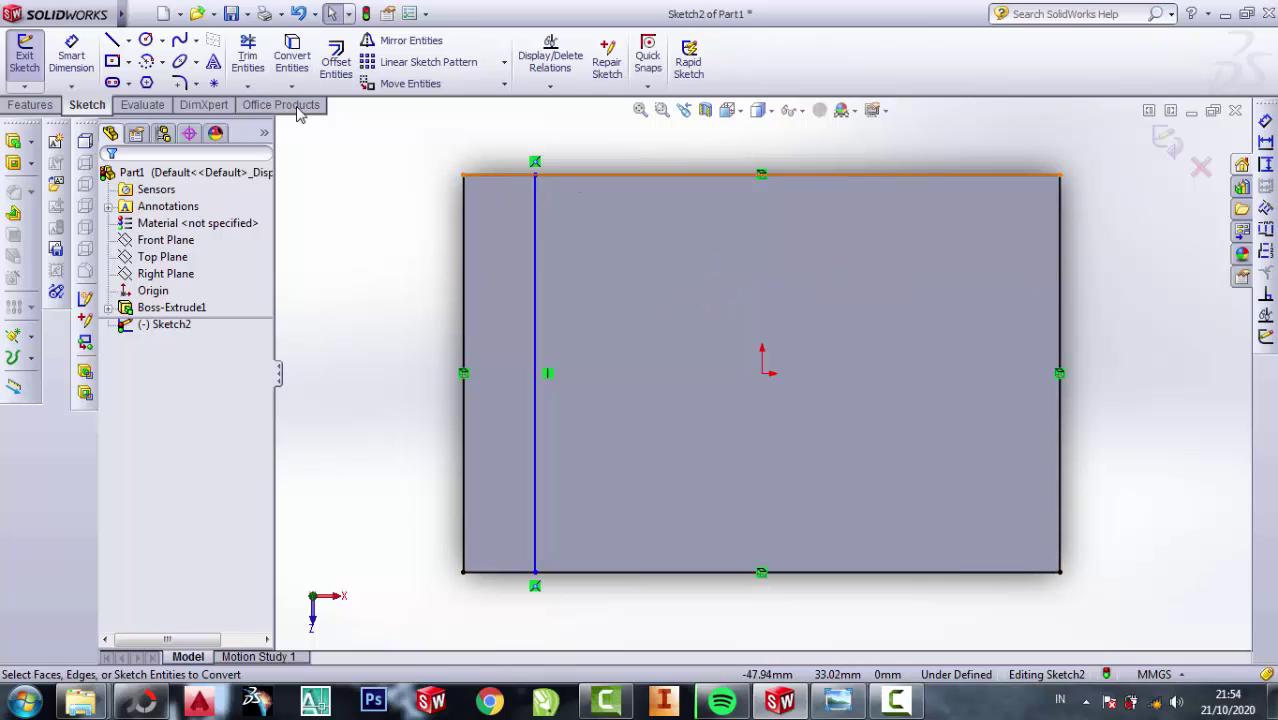
- Draw a right vertical line from the top edge to the bottom edge
left_click(112, 40)
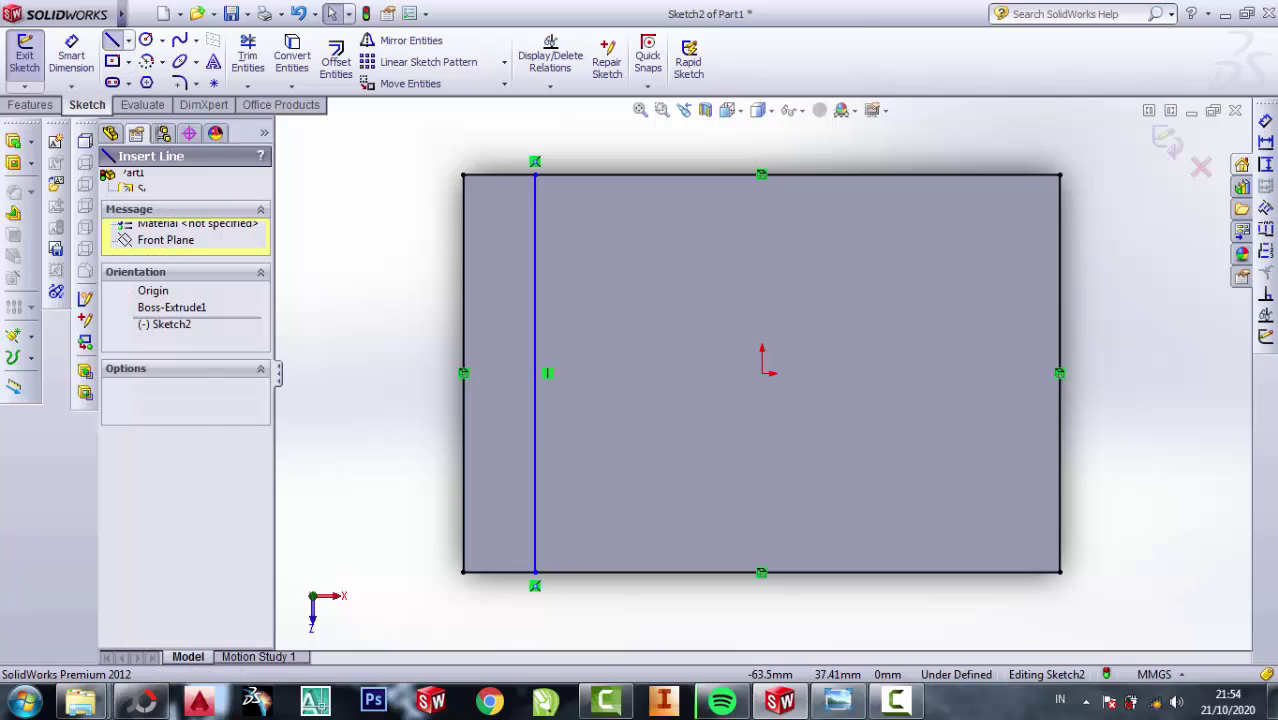
left_click(974, 176)
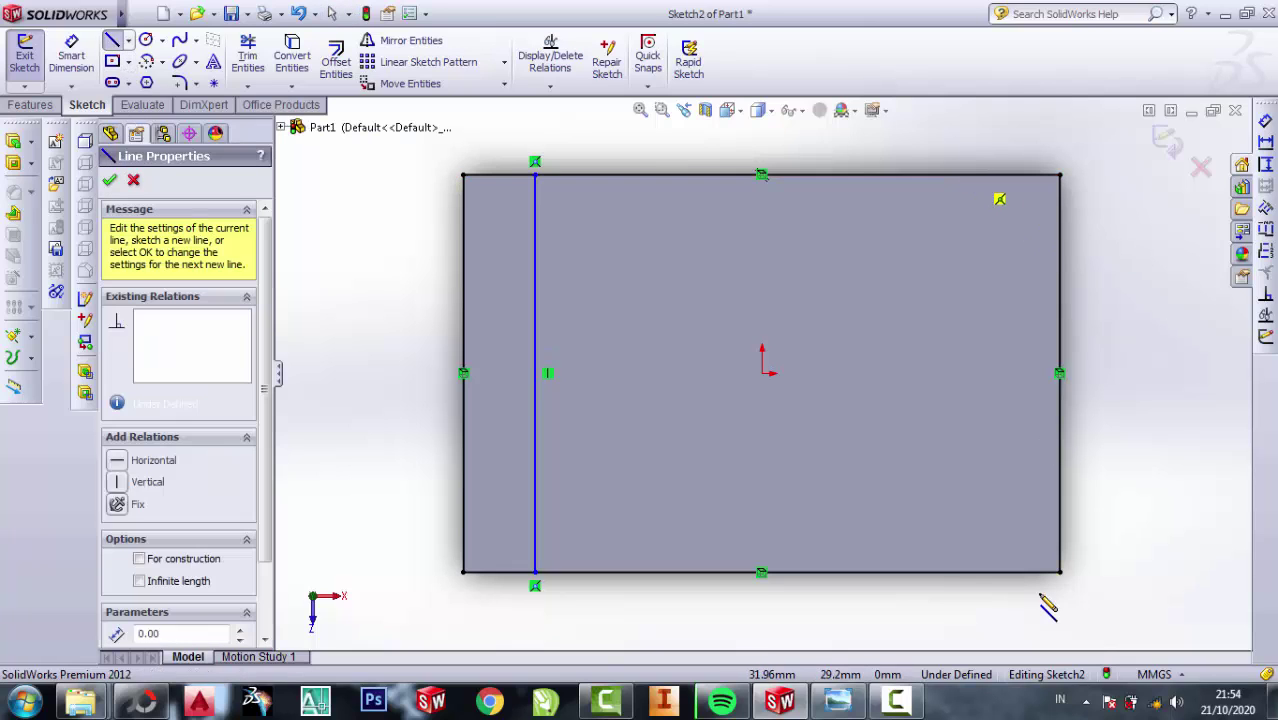
left_click(974, 572)
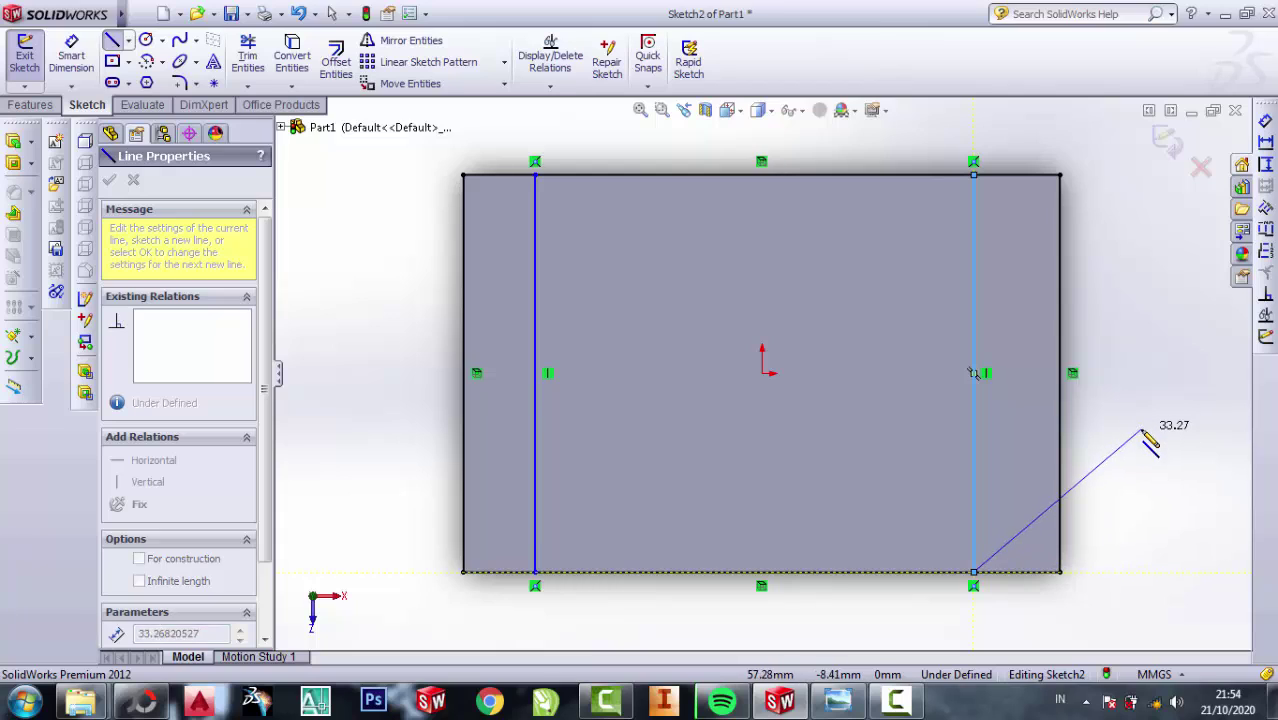
key("Escape")
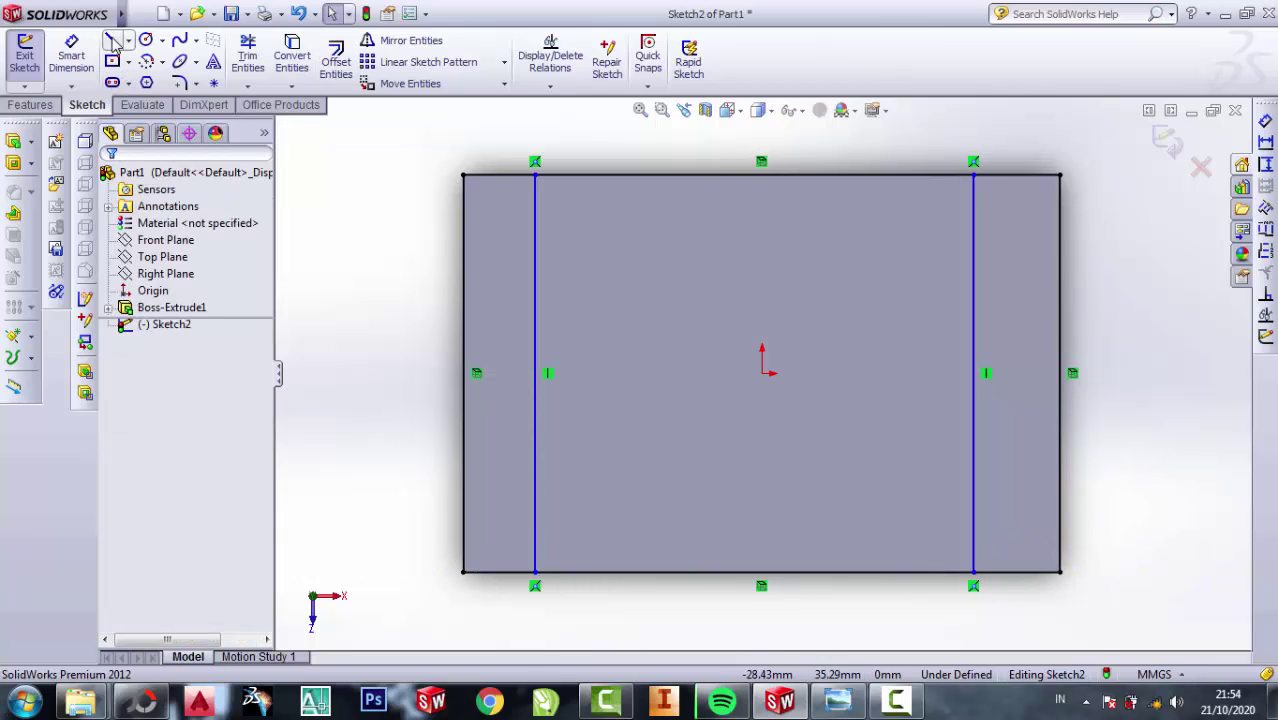
- Draw upper and lower horizontal lines spanning the face from left to right edge
left_click(114, 40)
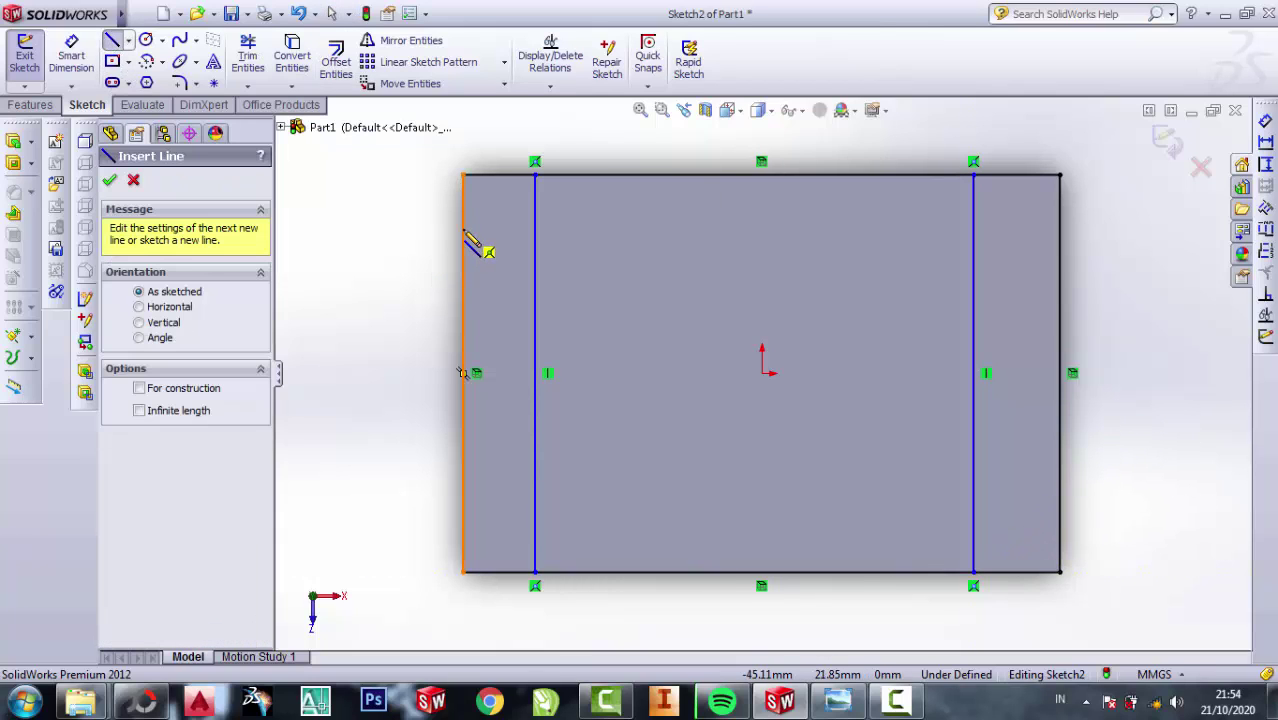
left_click(464, 238)
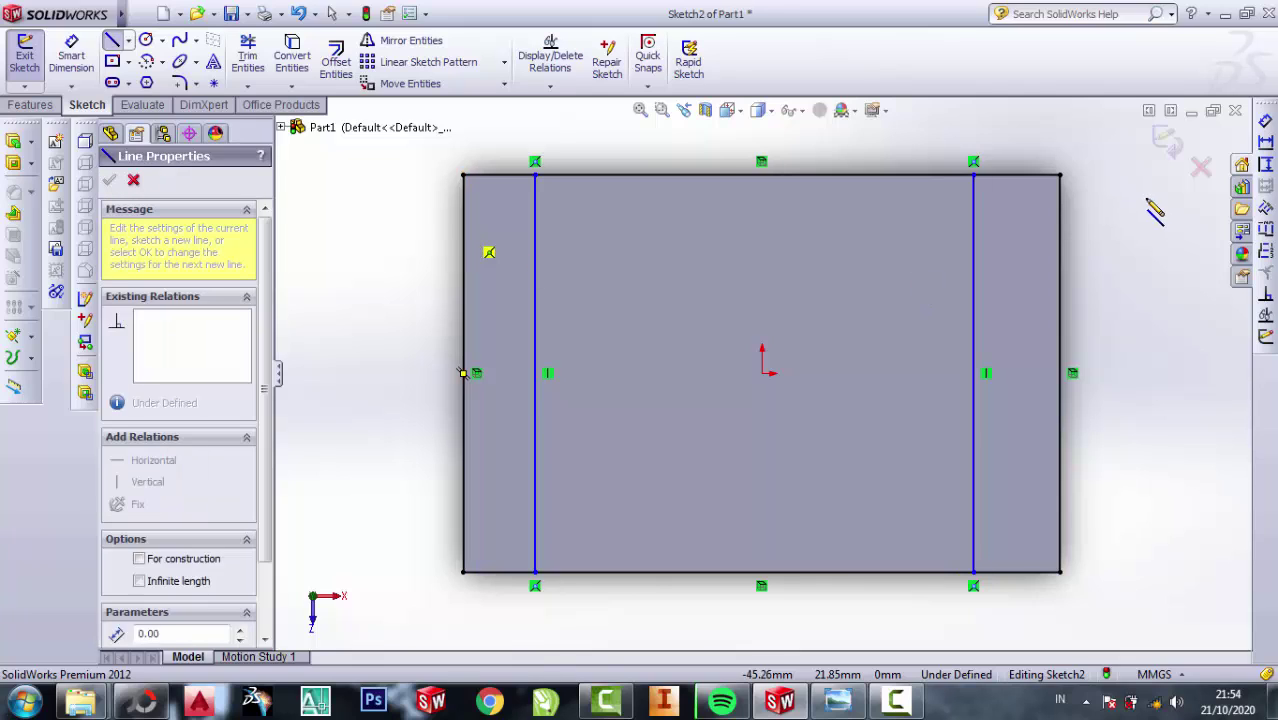
left_click(1072, 229)
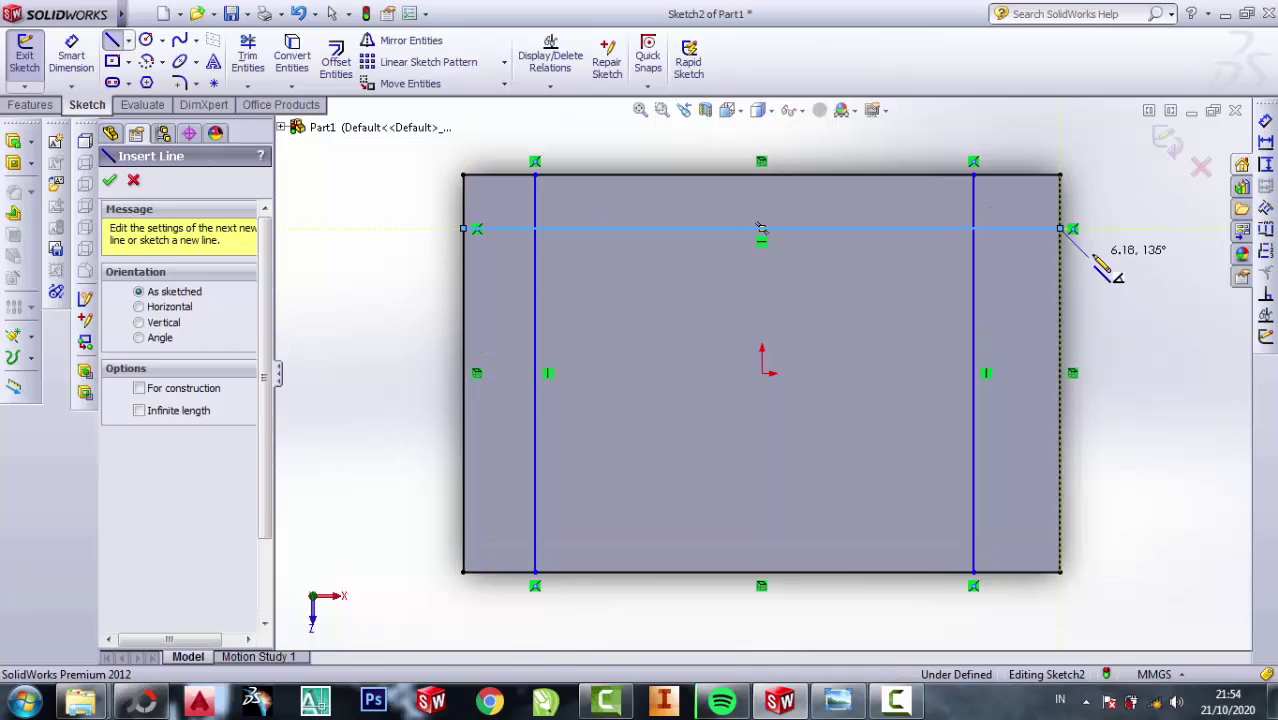
key("Escape")
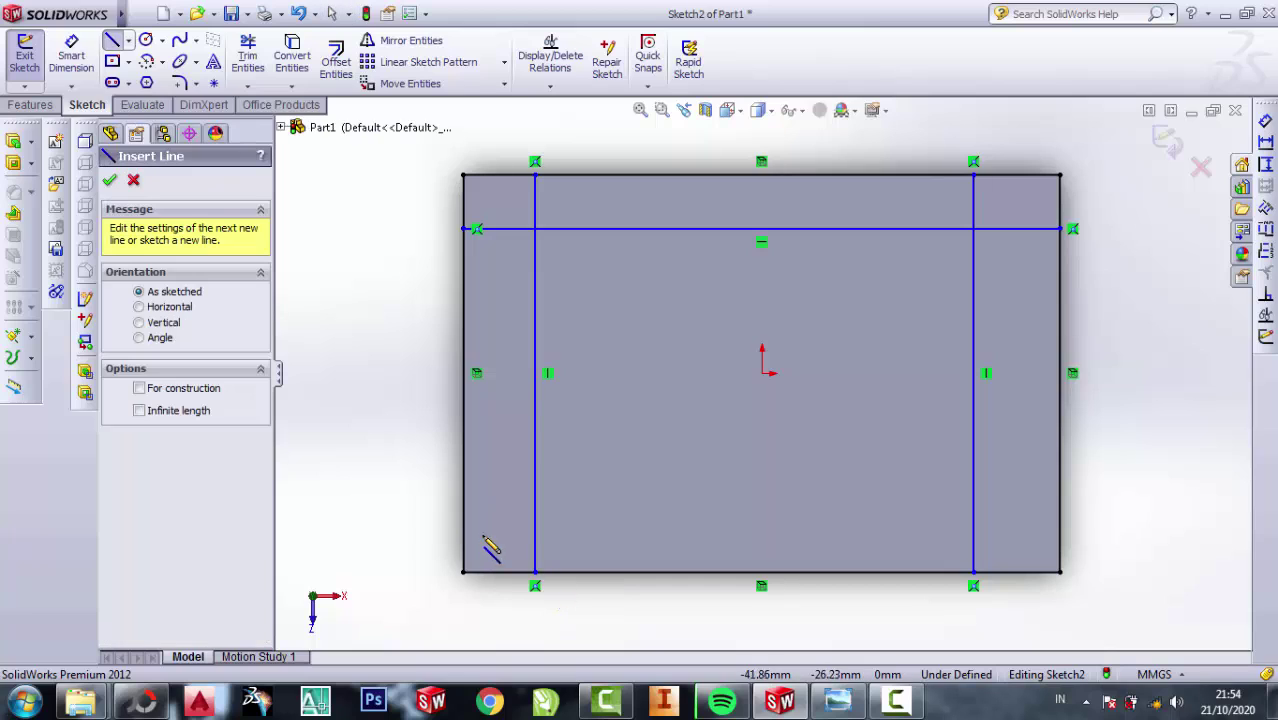
left_click(464, 521)
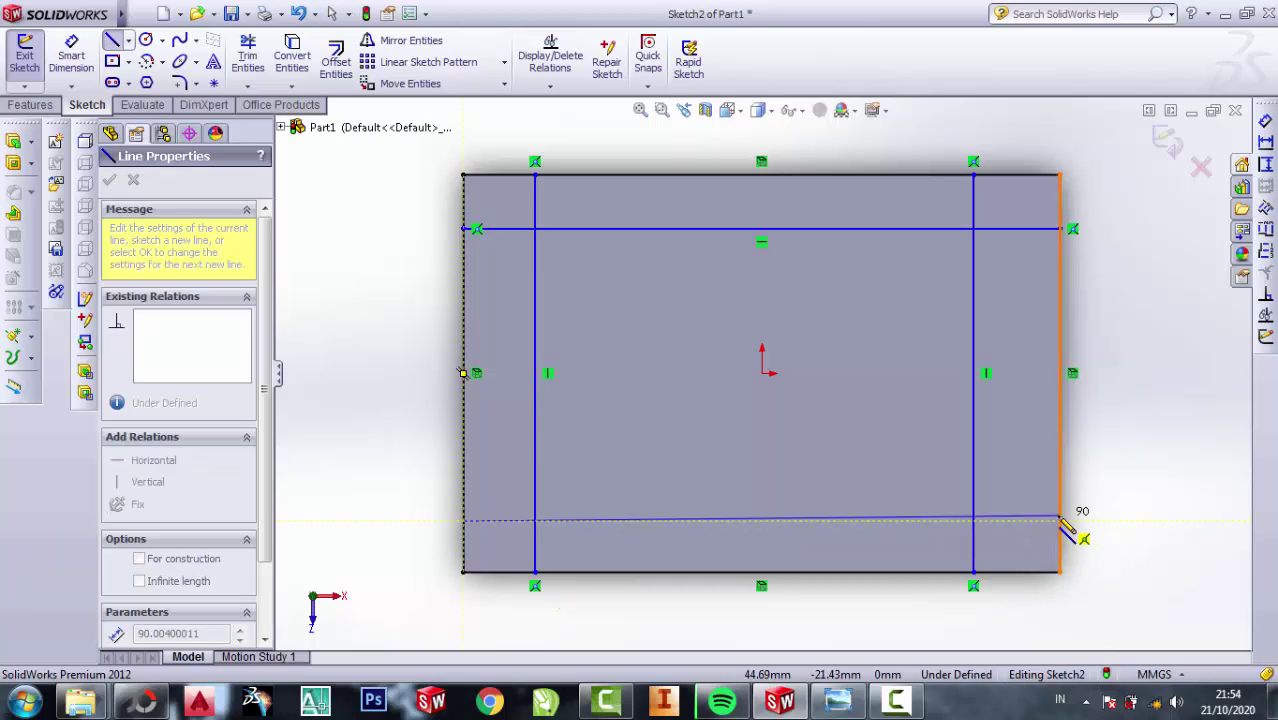
left_click(1062, 521)
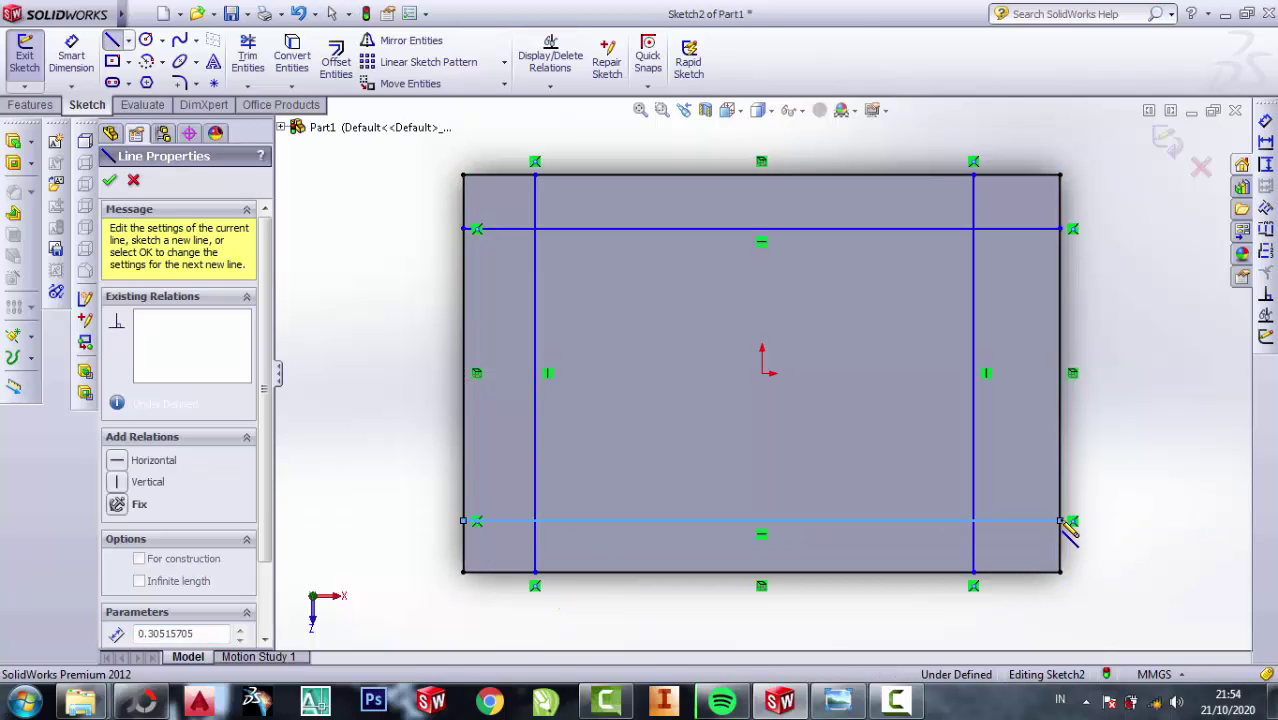
key("Escape")
left_click(864, 704)
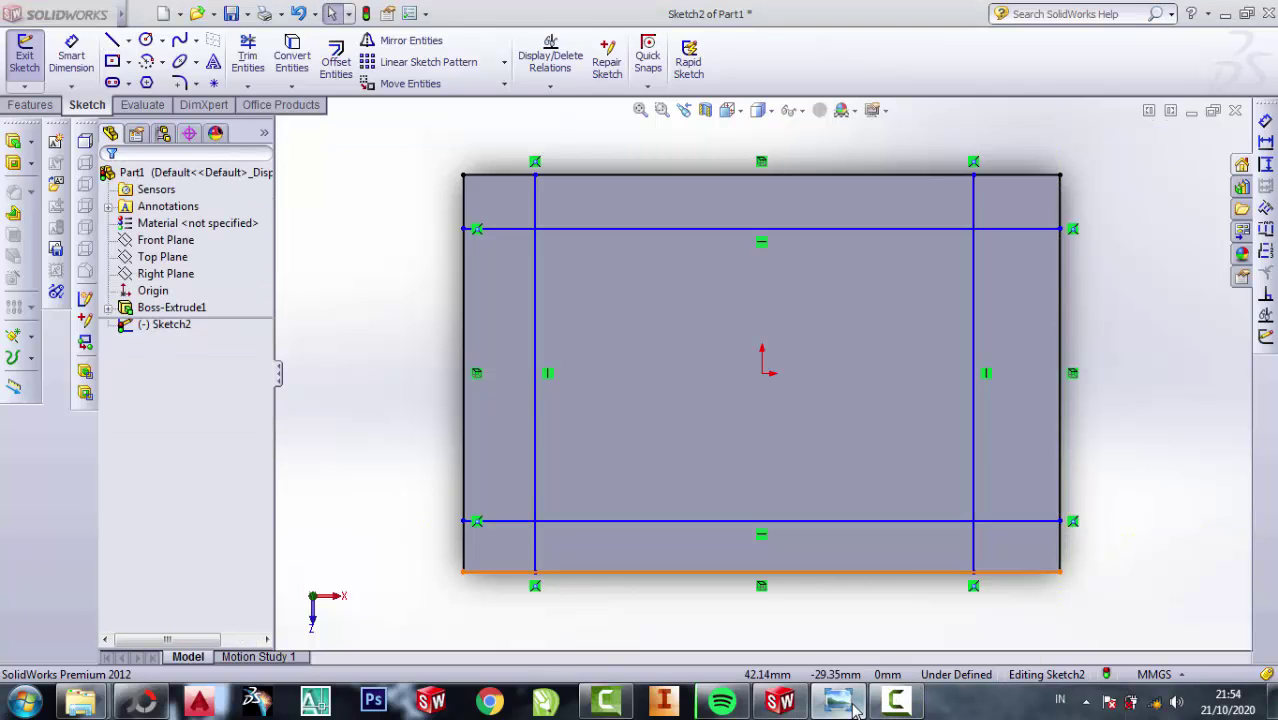
scroll(1095, 524, "up", 1)
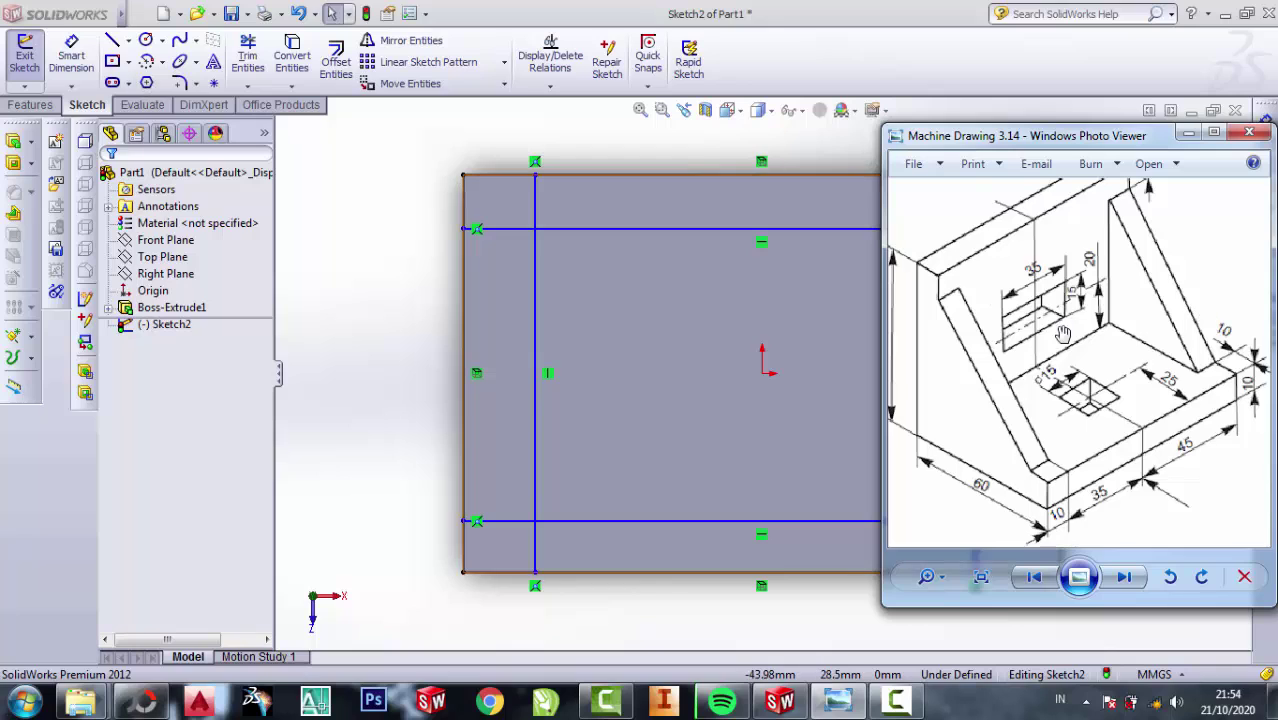
scroll(1058, 290, "up", 2)
scroll(1060, 290, "down", 3)
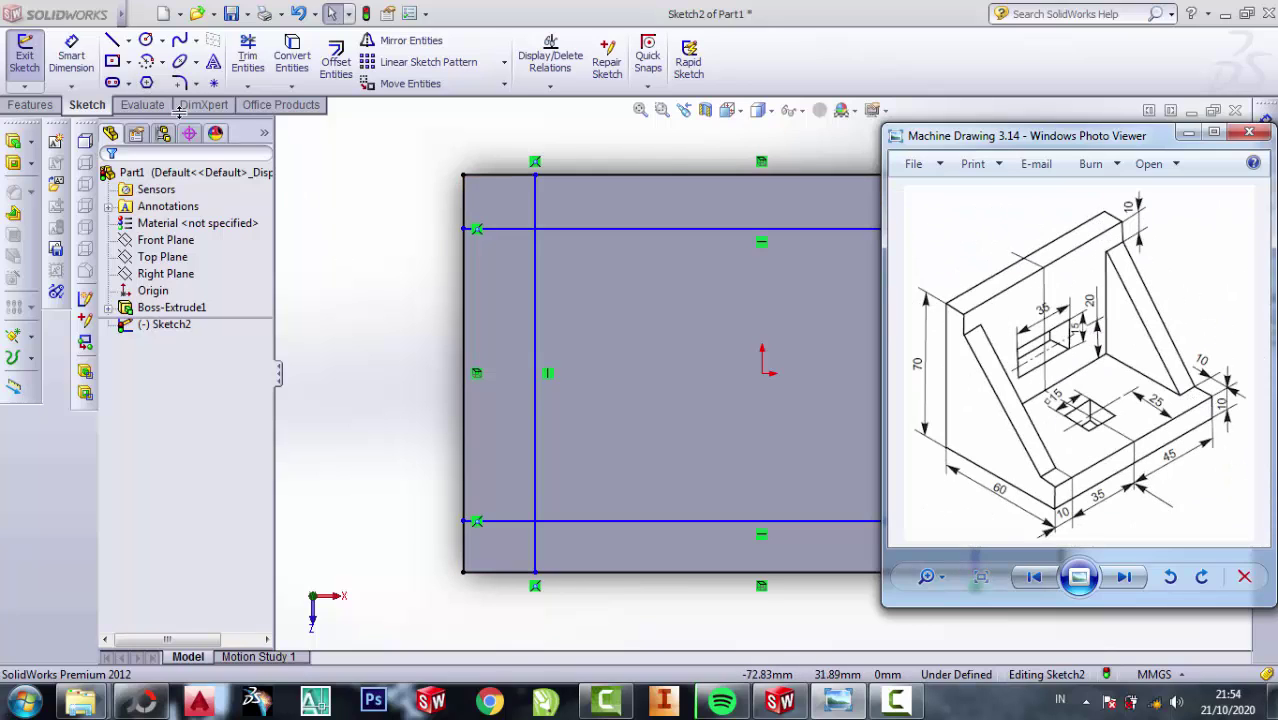
- Dimension the upper horizontal line 10 mm below the top edge
left_click(71, 55)
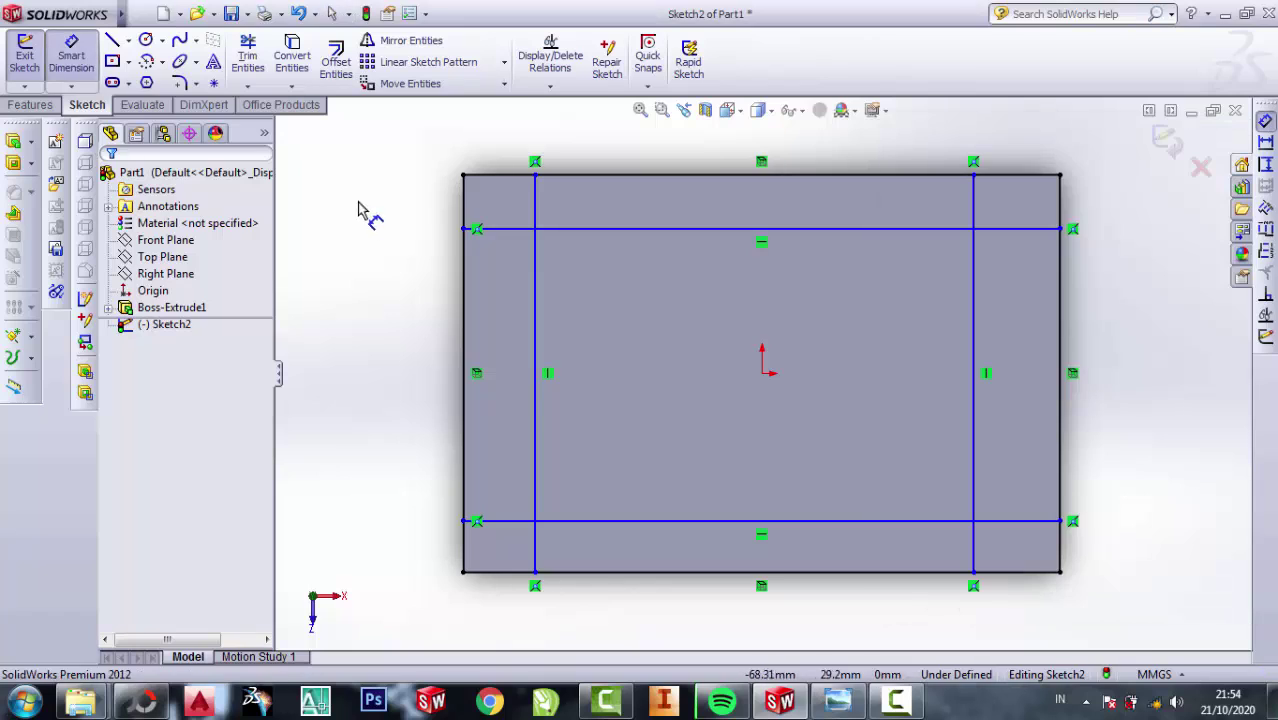
left_click(494, 229)
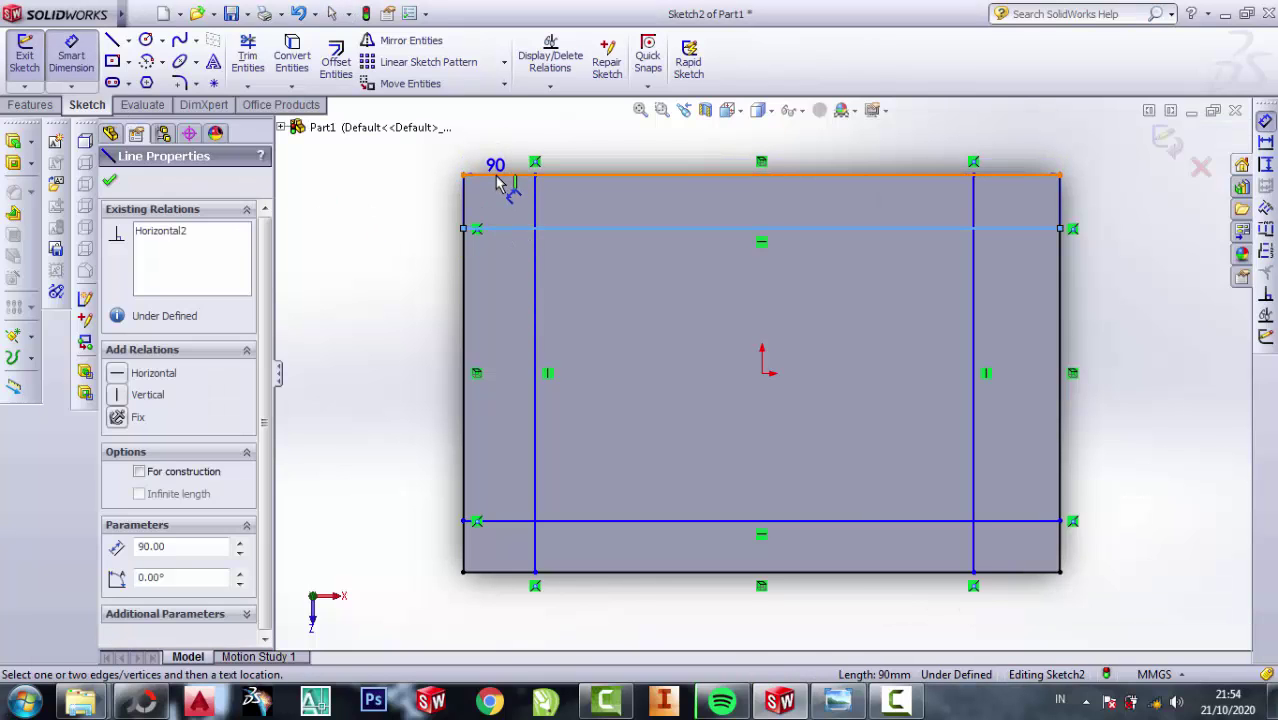
left_click(497, 178)
left_click(368, 205)
type("1")
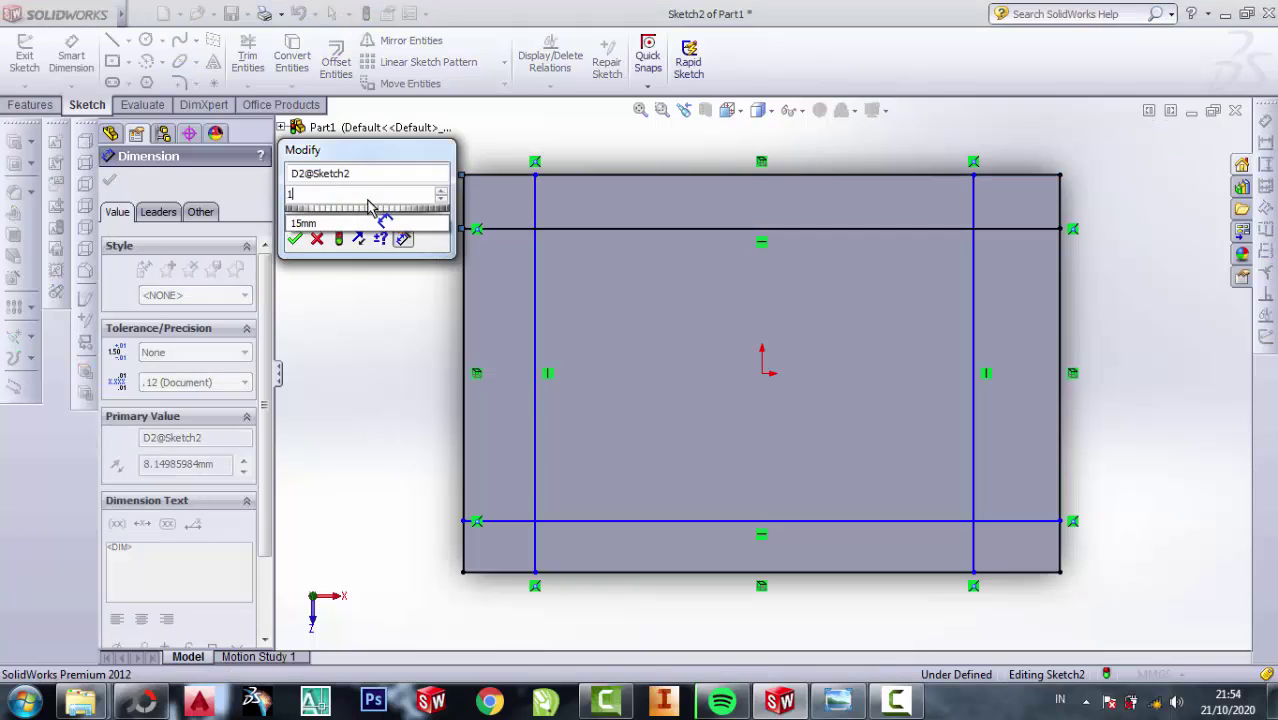
type("0")
left_click(295, 239)
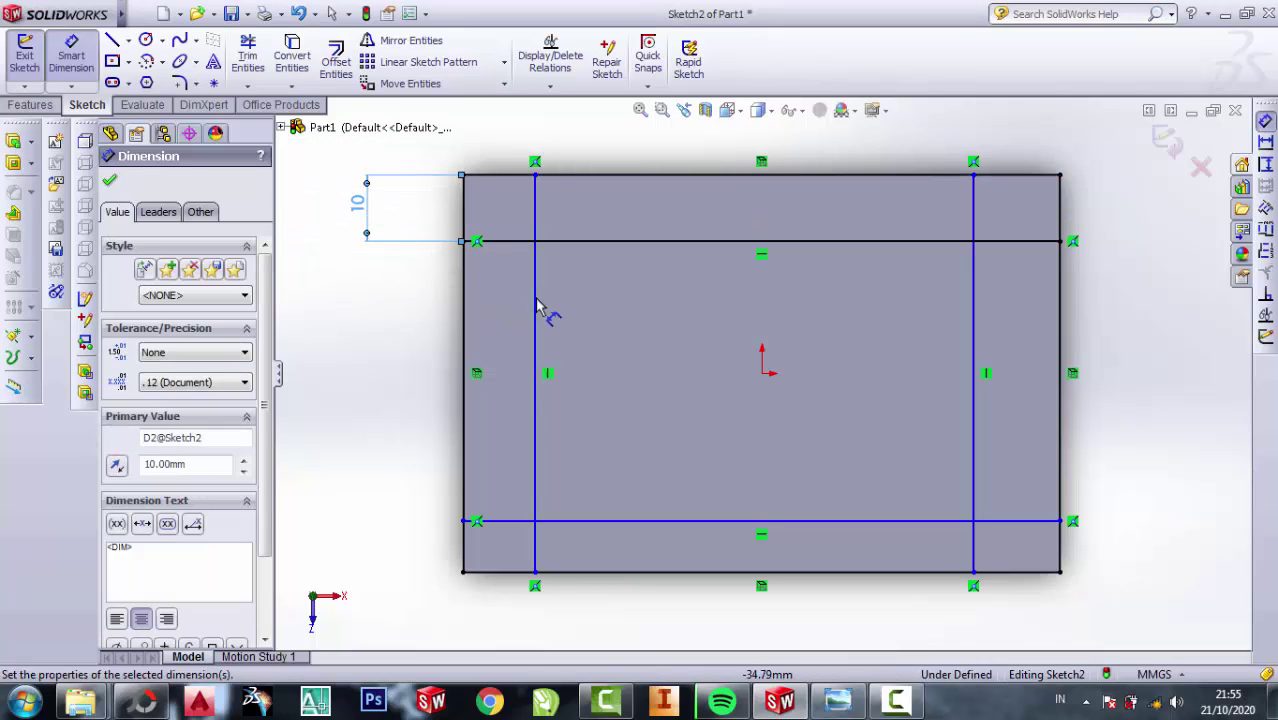
- Dimension the inner left and lower lines 10 mm from the left and bottom edges
left_click(534, 316)
left_click(463, 330)
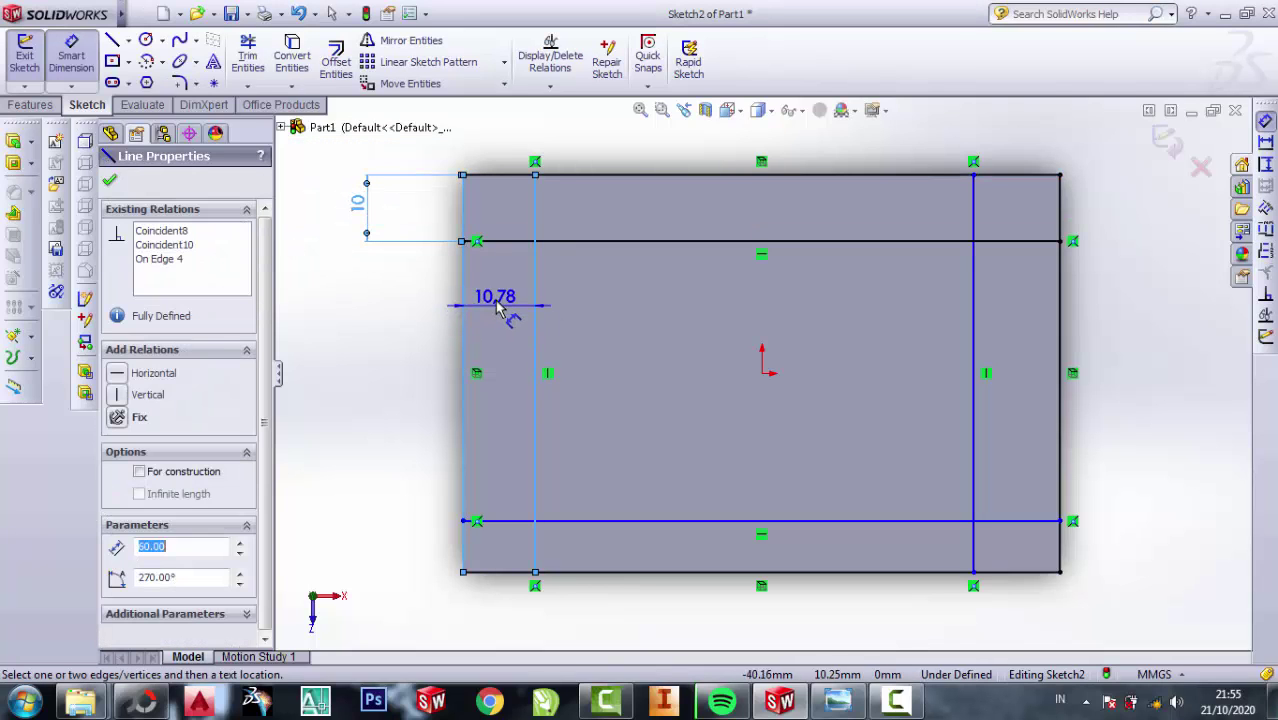
left_click(500, 312)
type("10")
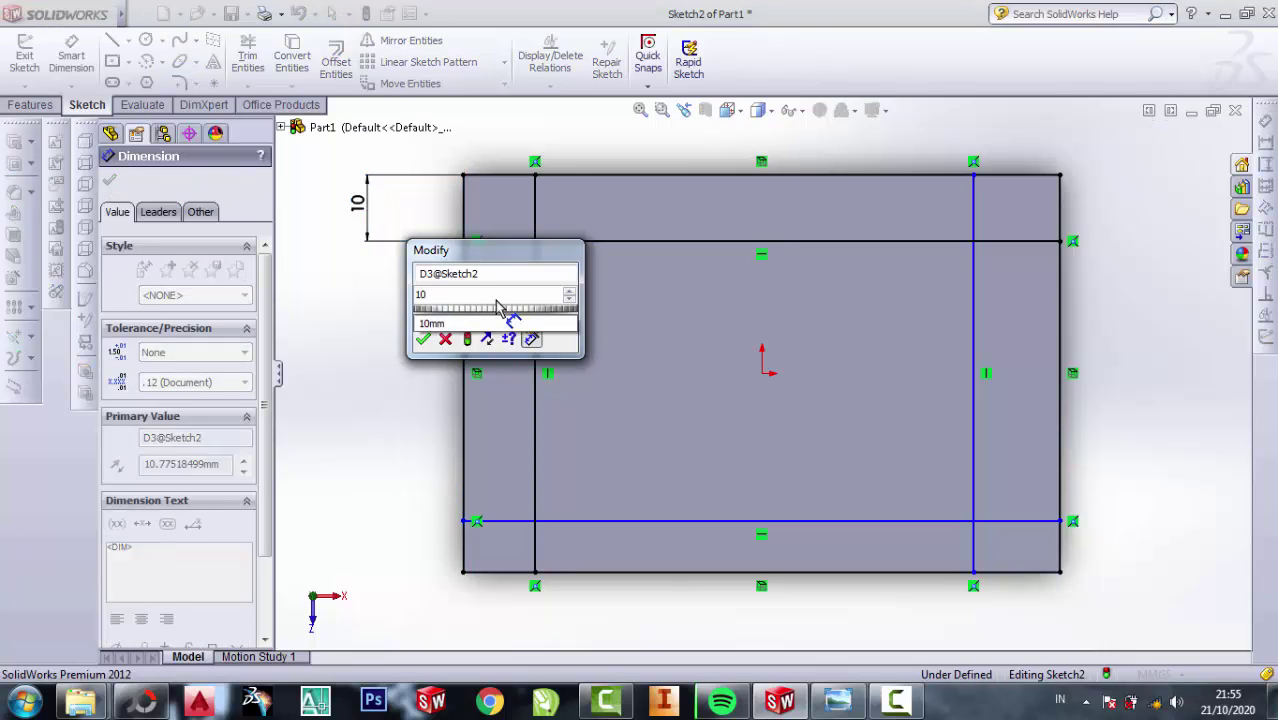
key("Return")
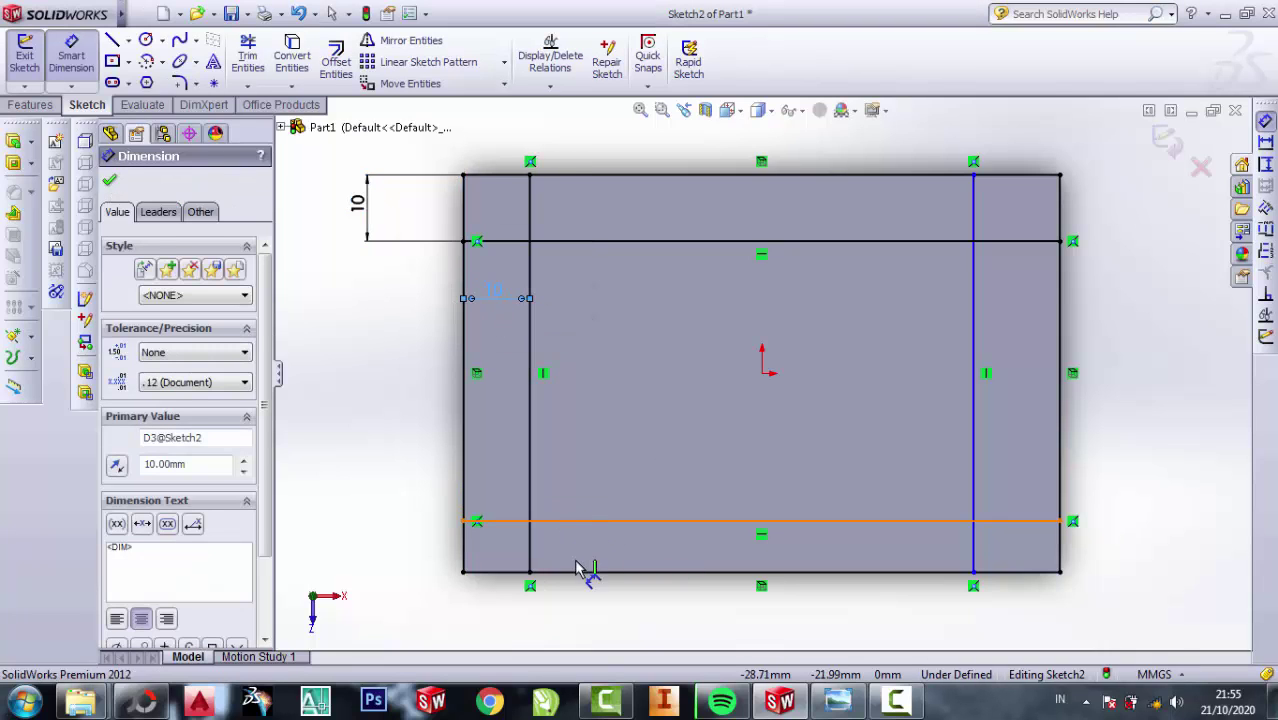
left_click(578, 568)
left_click(560, 572)
left_click(402, 556)
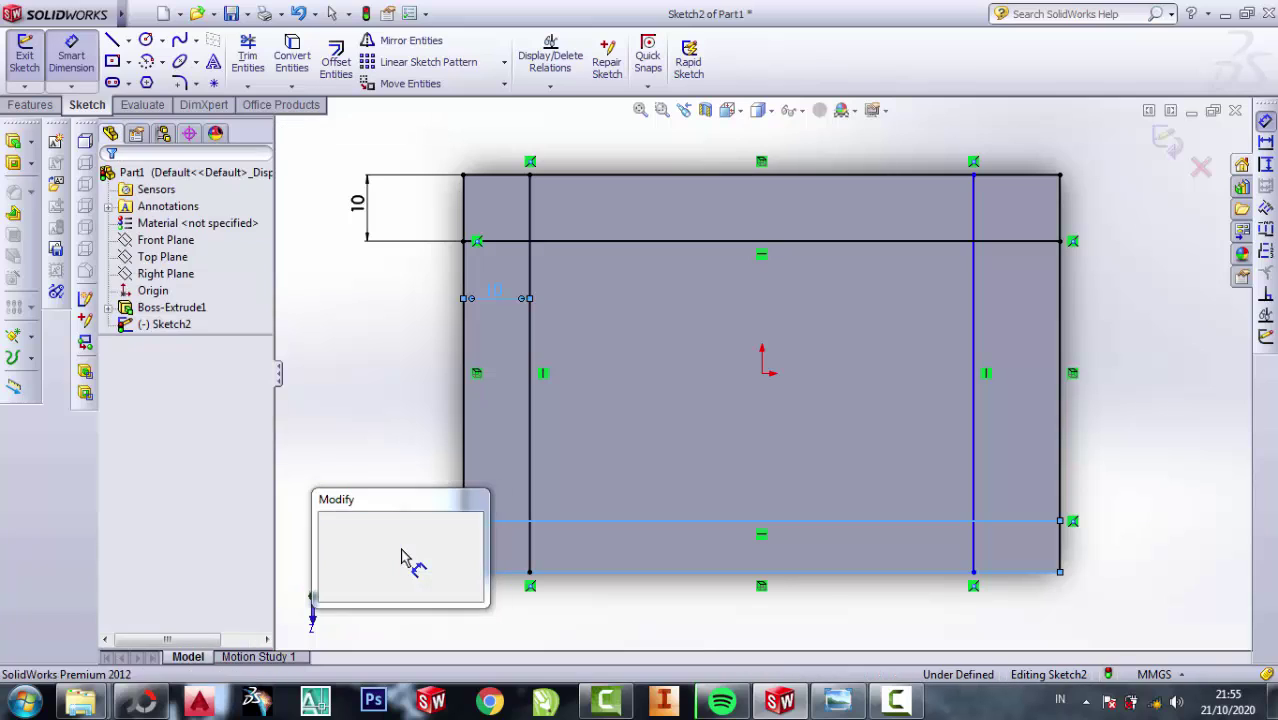
type("10")
key("Escape")
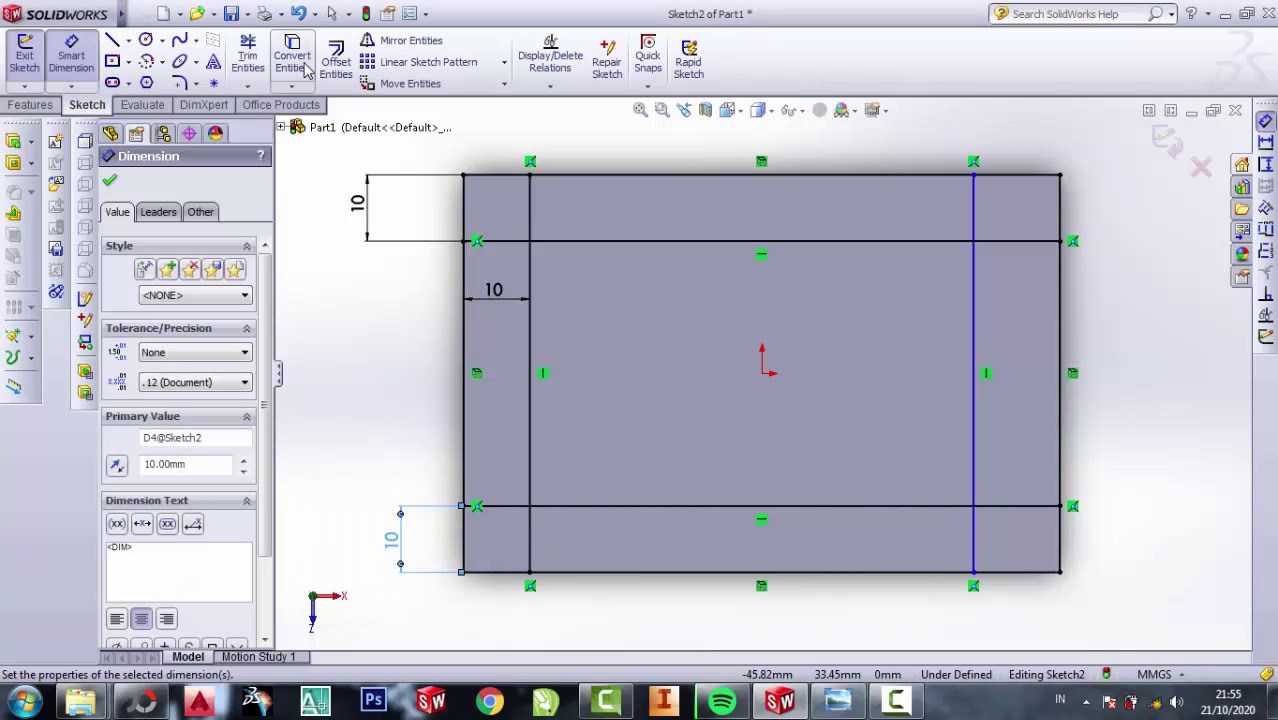
- Trim the overhanging line ends, bottom strip and lower line's middle, leaving the inset U profile
left_click(946, 262)
mouse_move(1018, 260)
left_mouse_down()
mouse_move(970, 226)
mouse_move(705, 197)
left_mouse_up()
mouse_move(535, 215)
left_mouse_down()
mouse_move(508, 237)
mouse_move(491, 286)
left_mouse_up()
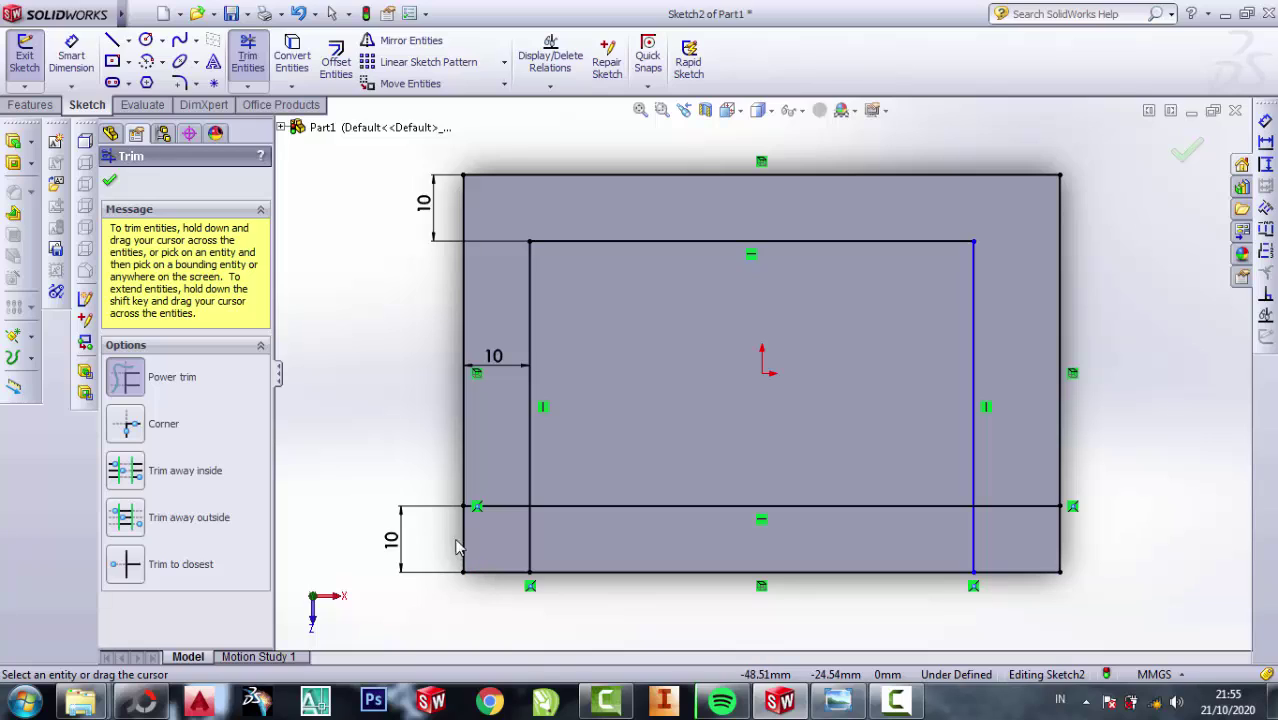
left_click_drag(455, 548, 830, 550)
left_click_drag(1058, 590, 1022, 556)
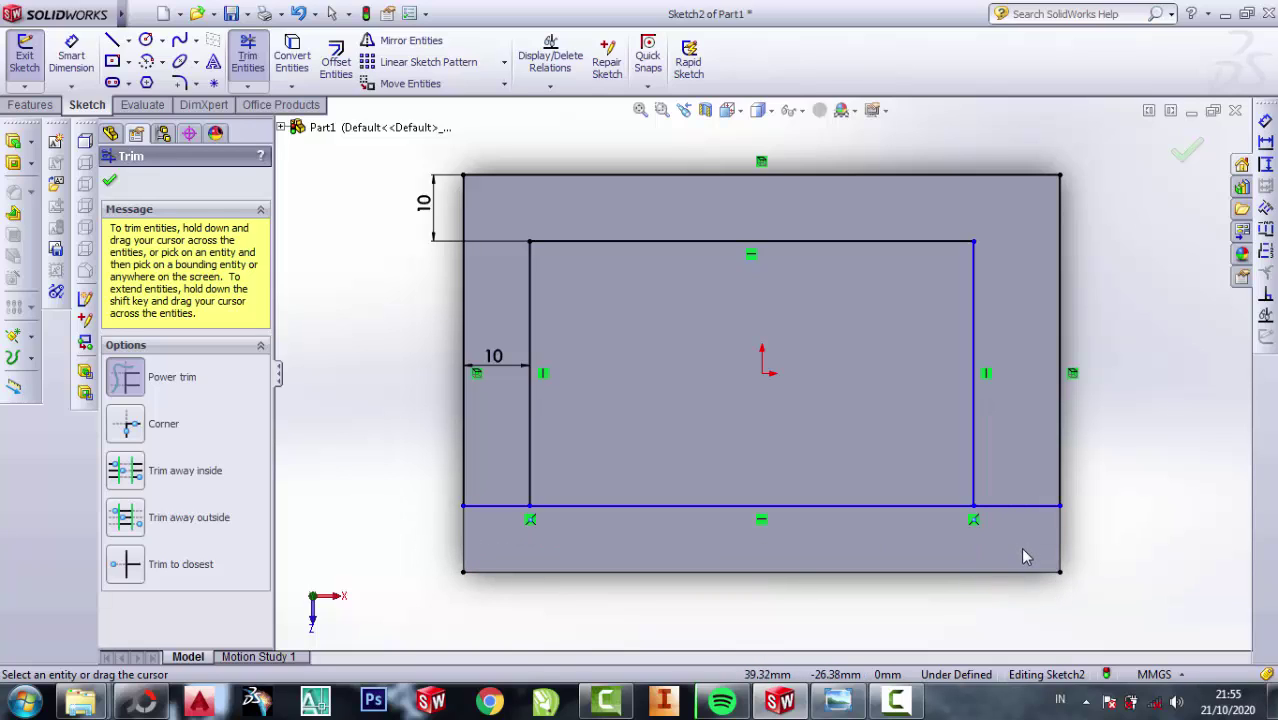
left_click_drag(810, 556, 783, 428)
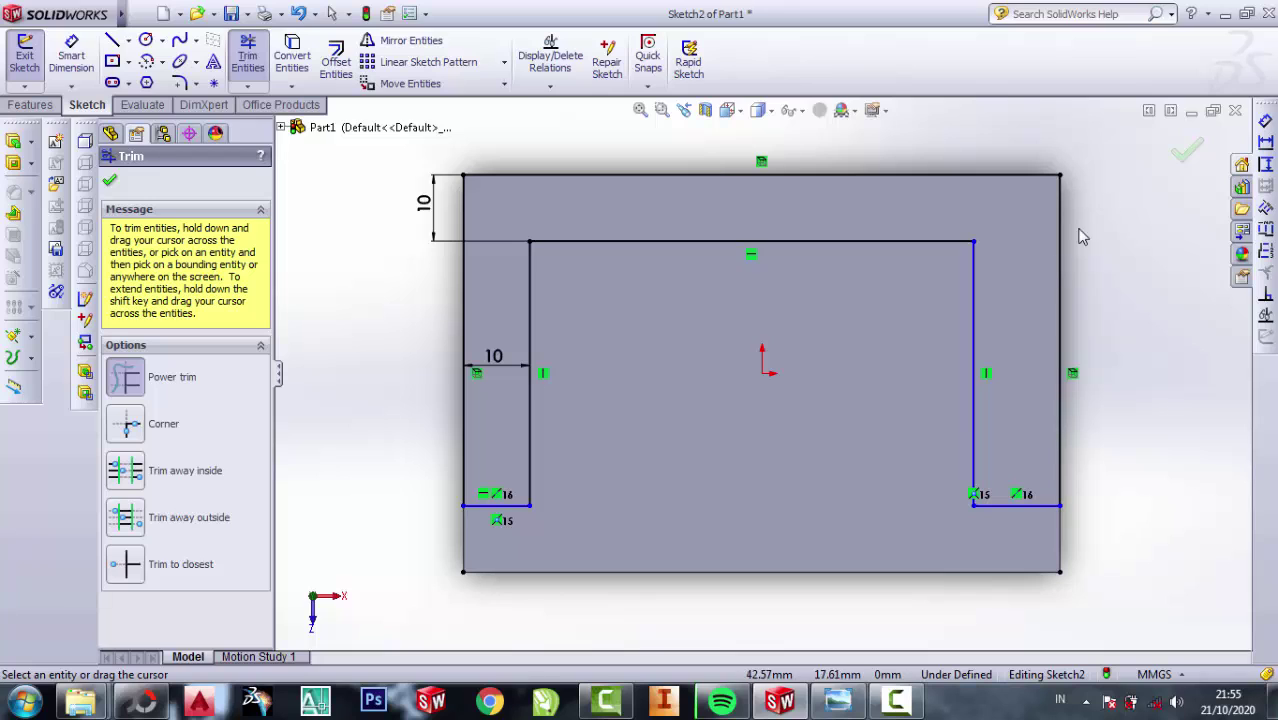
left_click(1193, 158)
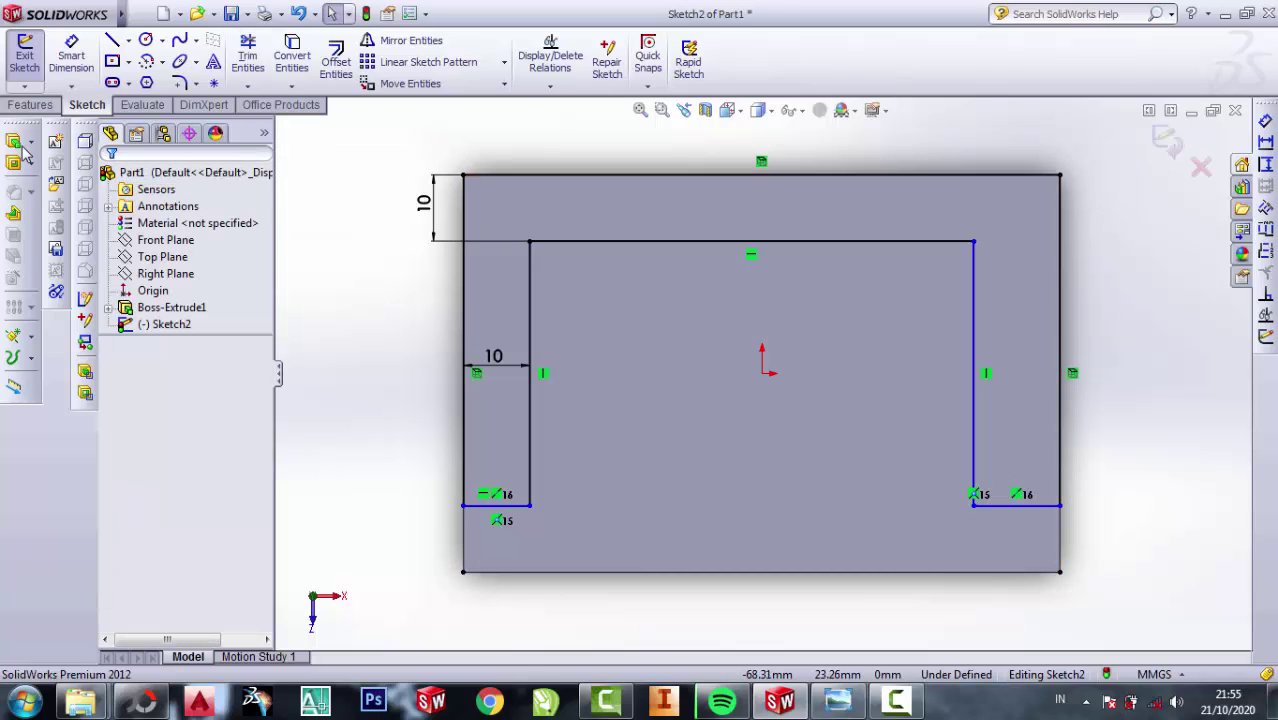
- Extrude the U-shaped profile 60 mm into walls
left_click(20, 143)
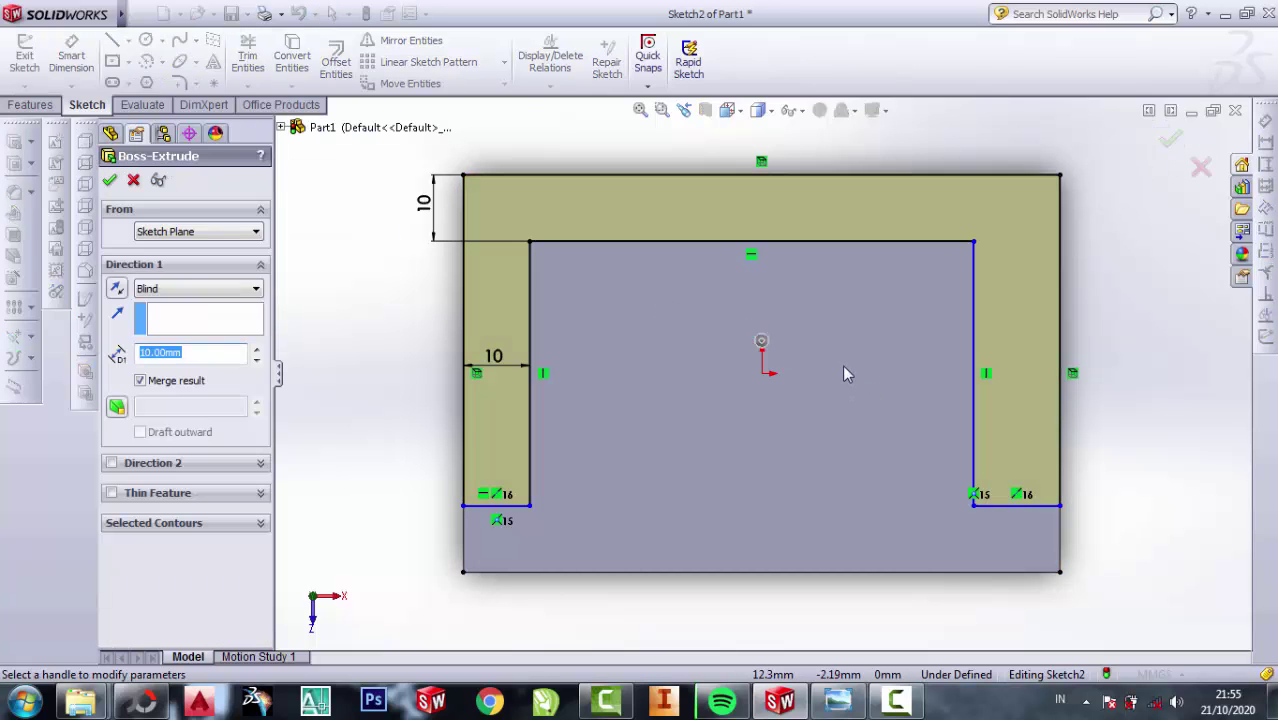
left_click(838, 703)
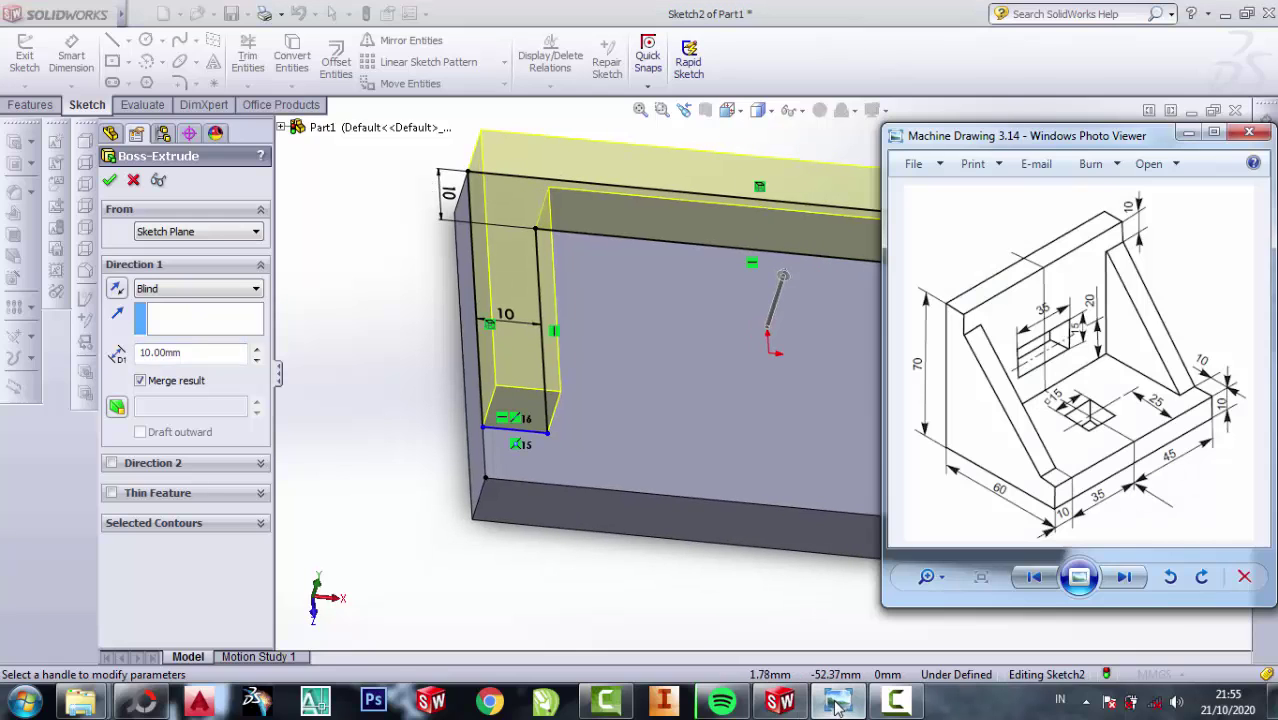
scroll(907, 378, "up", 1)
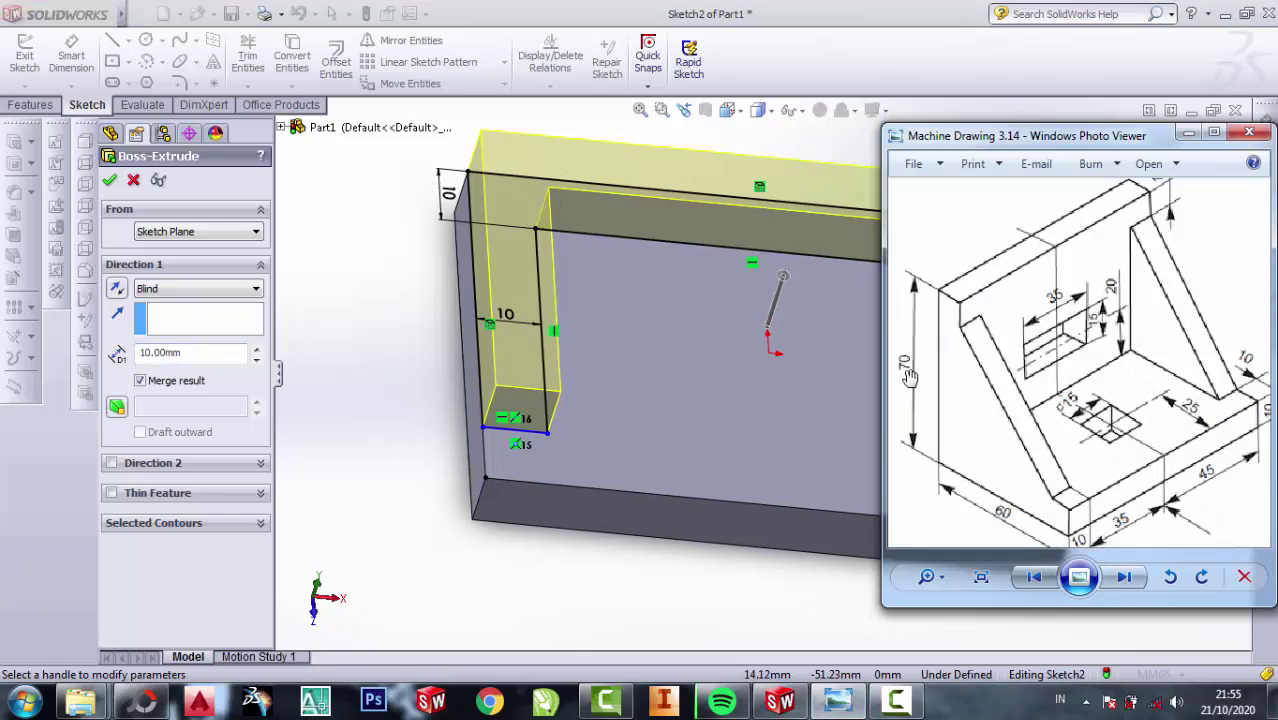
scroll(955, 372, "down", 1)
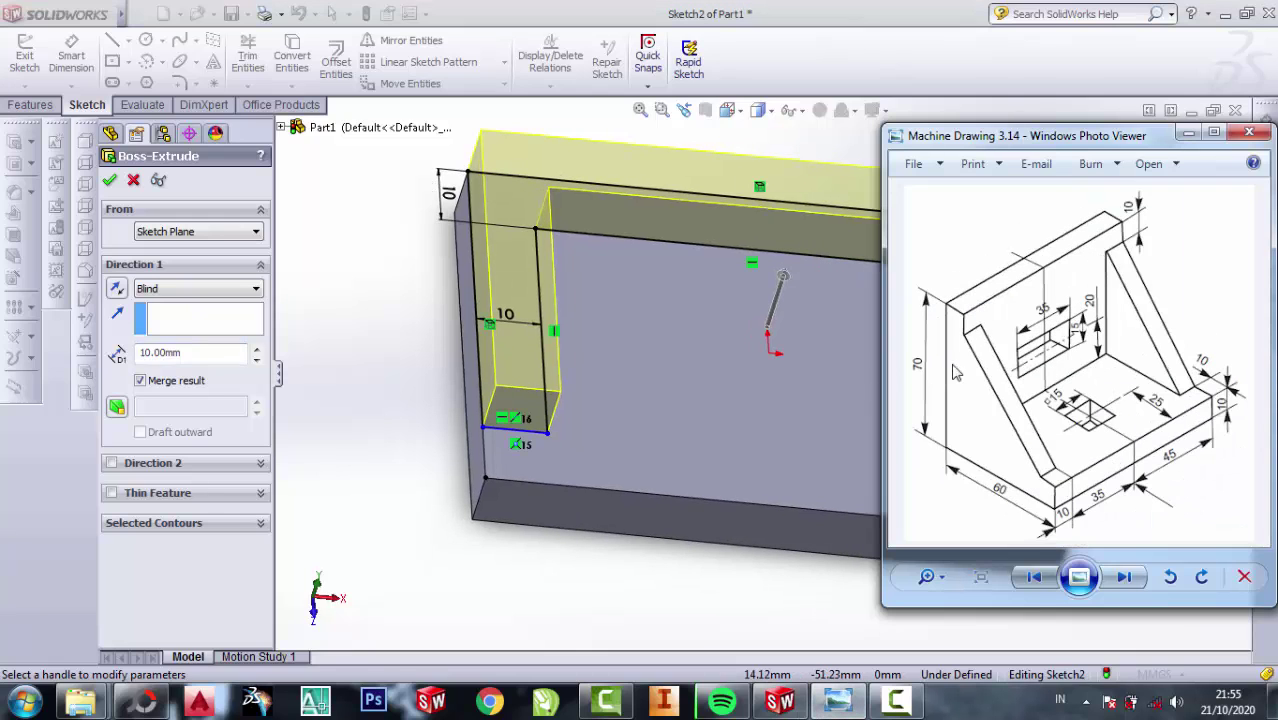
left_click(1187, 134)
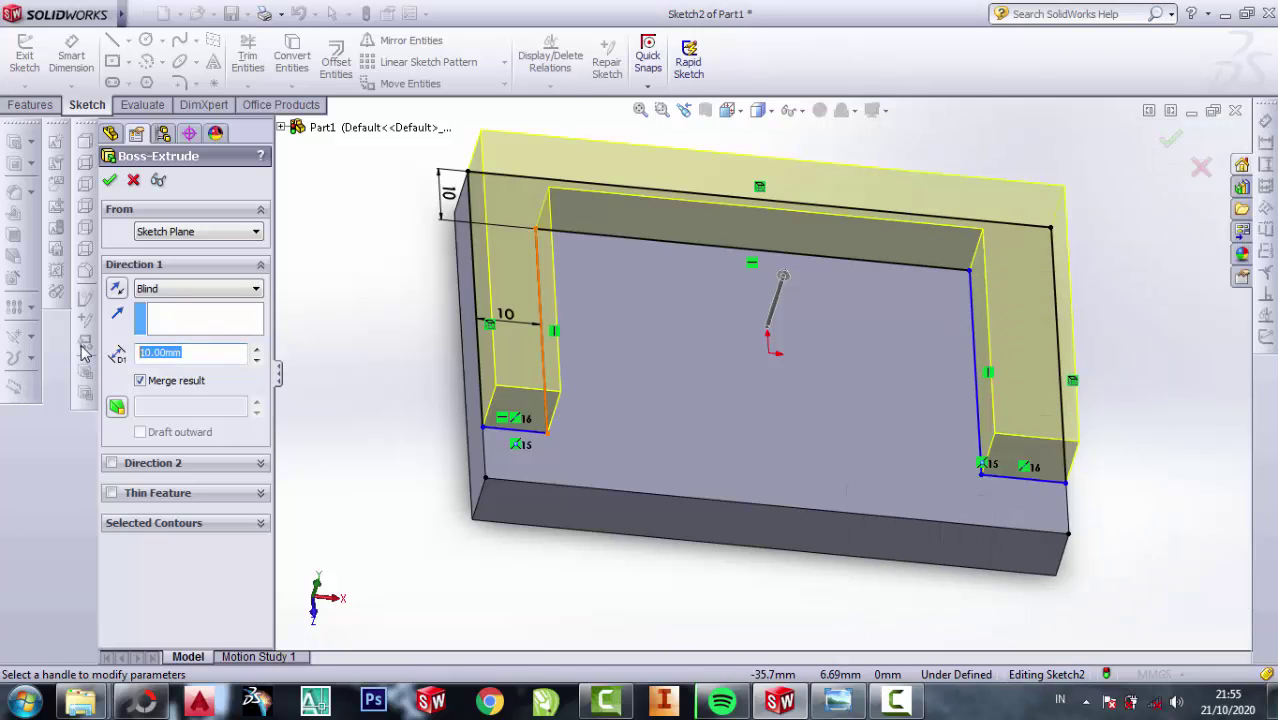
type("60")
left_click(109, 180)
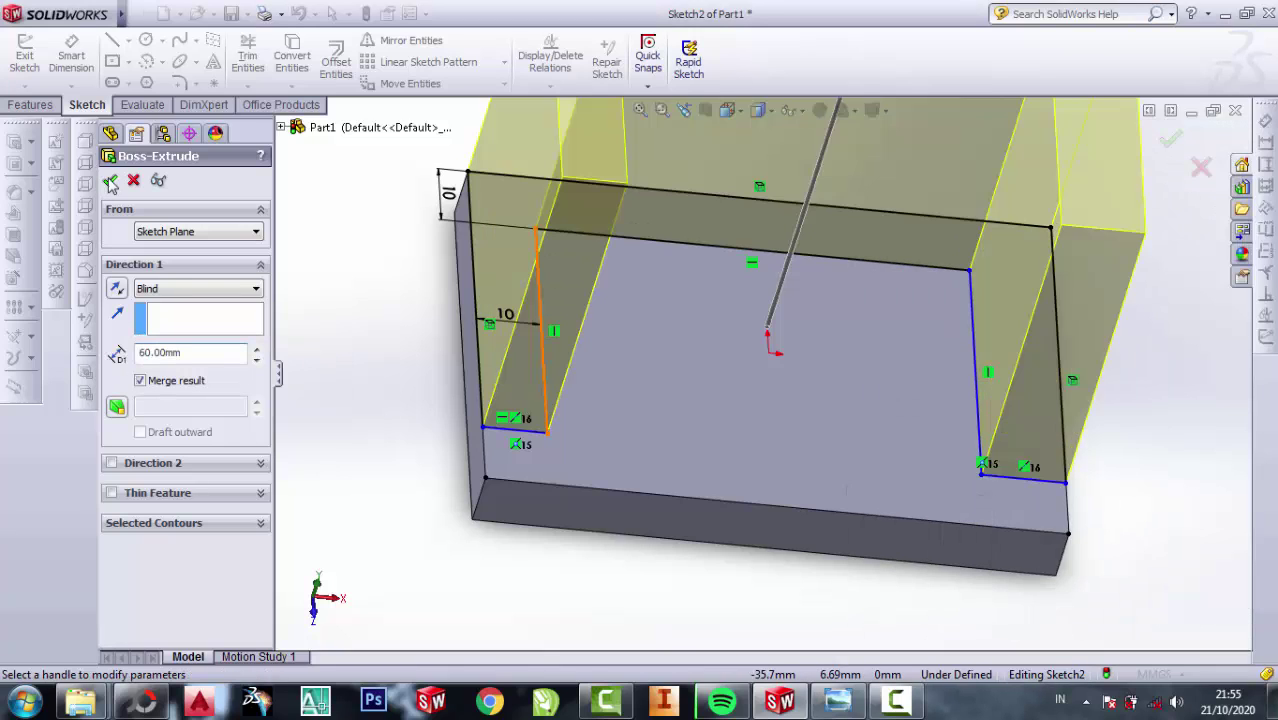
- Select the back face of the U wall and view it straight on
left_click(724, 346)
mouse_move(724, 346)
middle_mouse_down()
mouse_move(771, 347)
mouse_move(670, 343)
mouse_move(719, 343)
mouse_move(712, 410)
mouse_move(765, 294)
middle_mouse_up()
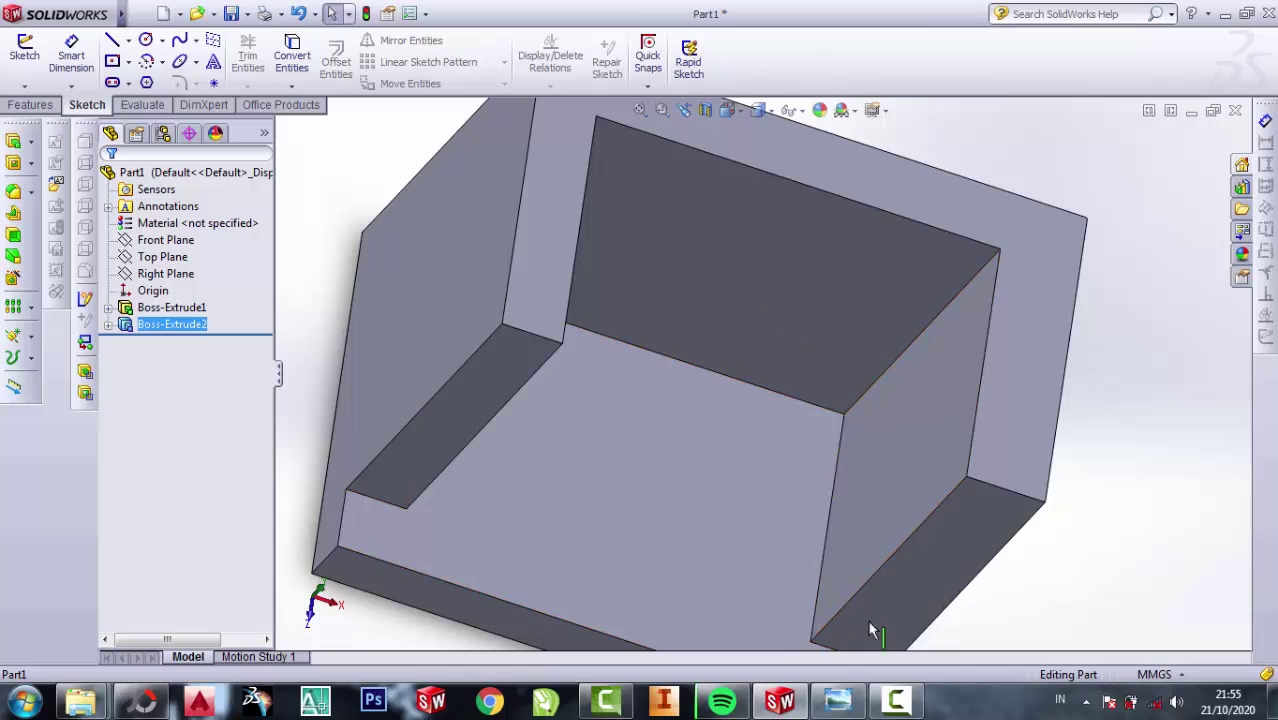
left_click(838, 700)
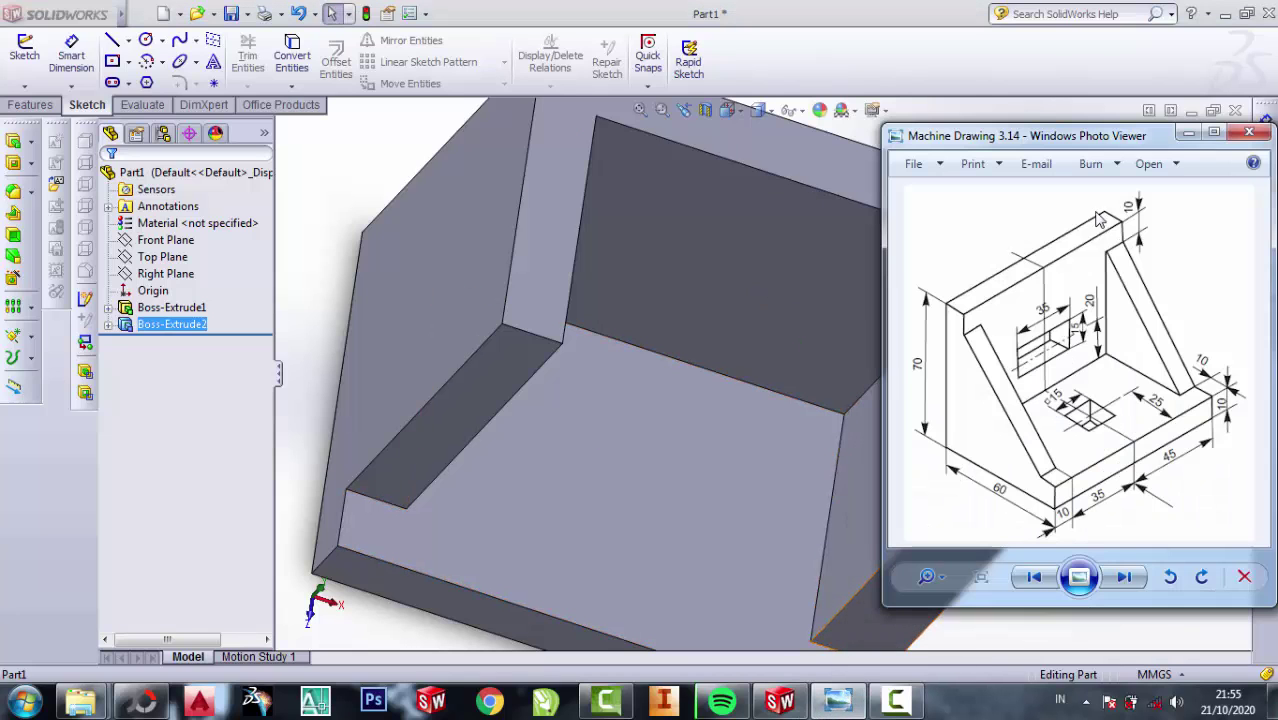
left_click(1188, 133)
left_click(1039, 299)
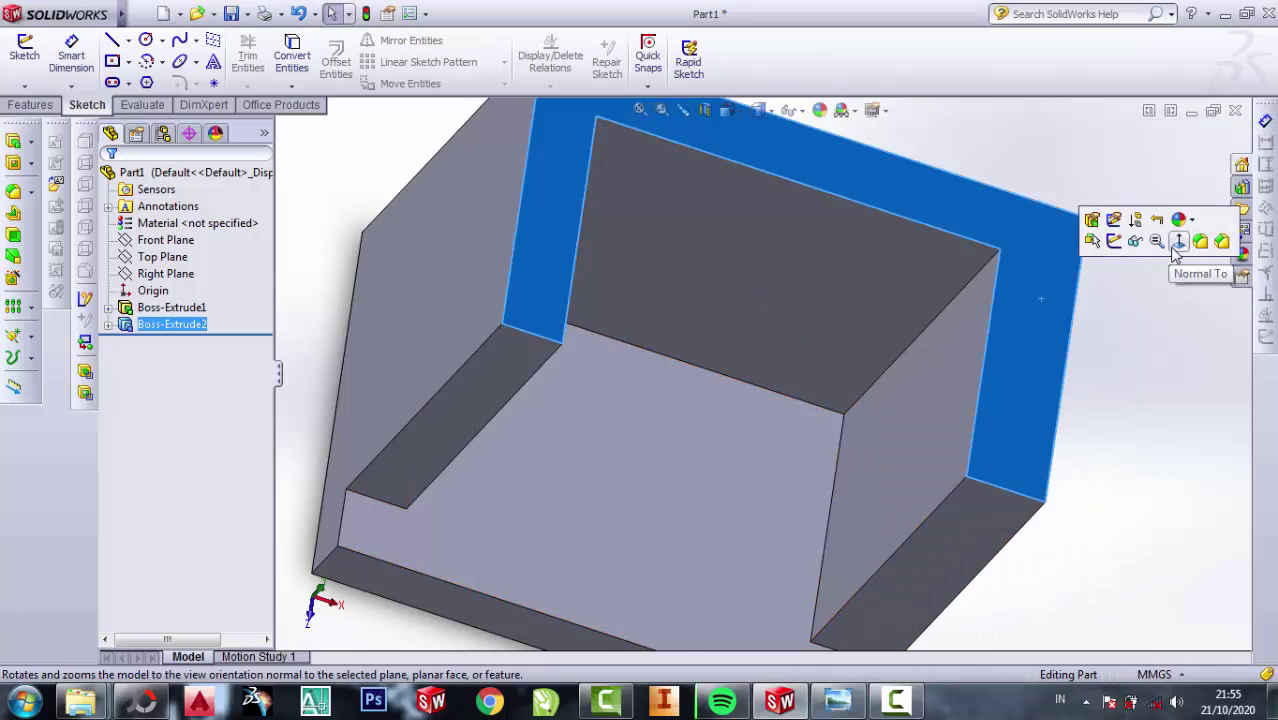
left_click(1179, 242)
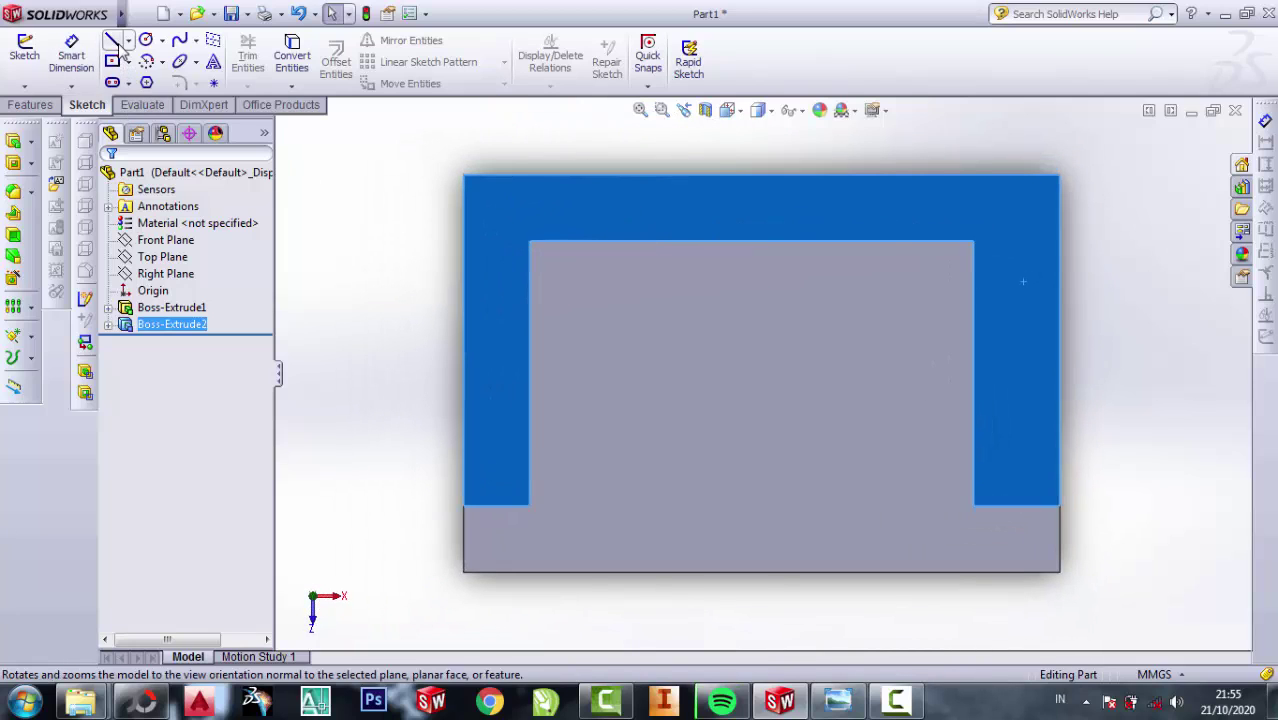
- Draw a horizontal line across the wall face 10 below the top and convert the wall edges
left_click(112, 40)
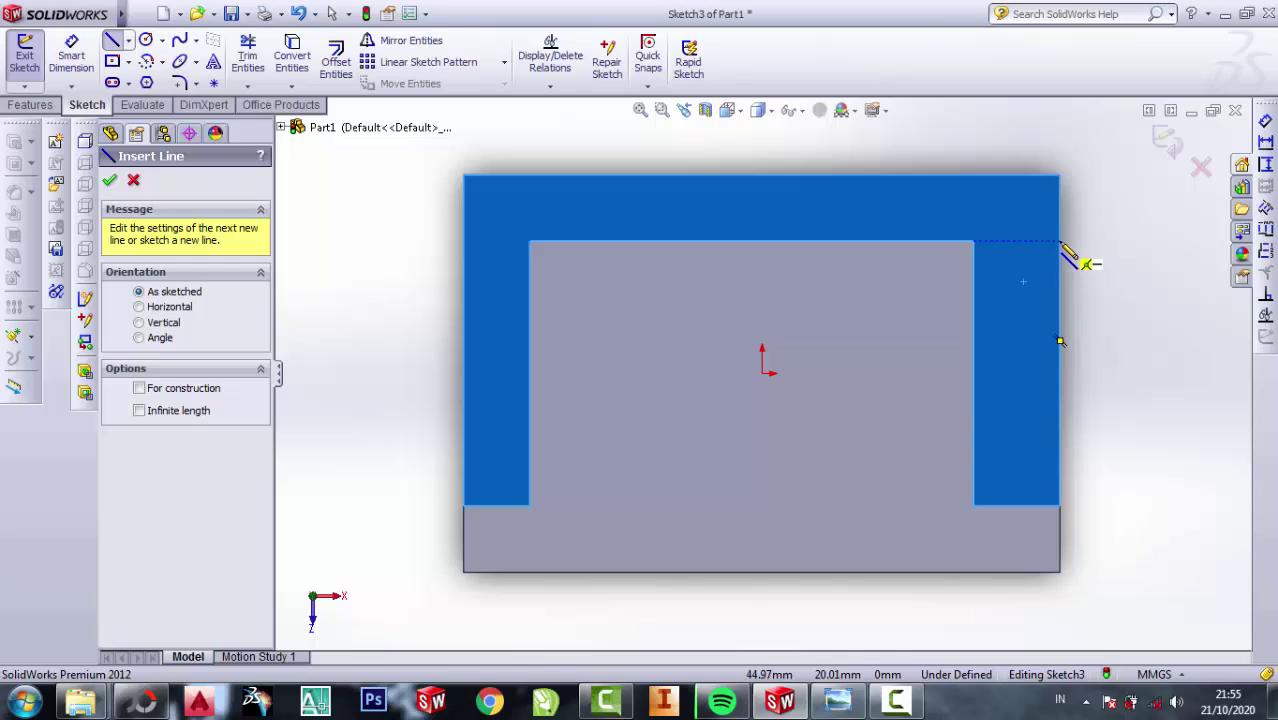
left_click(463, 241)
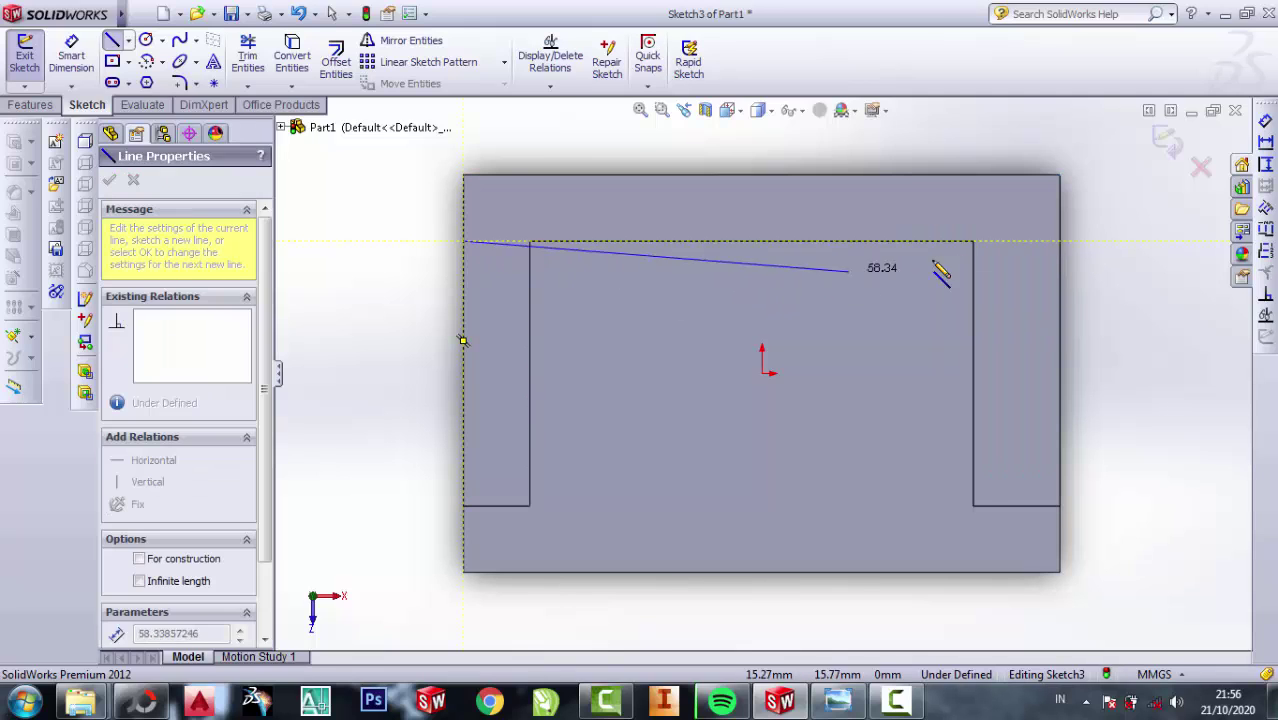
left_click(1060, 241)
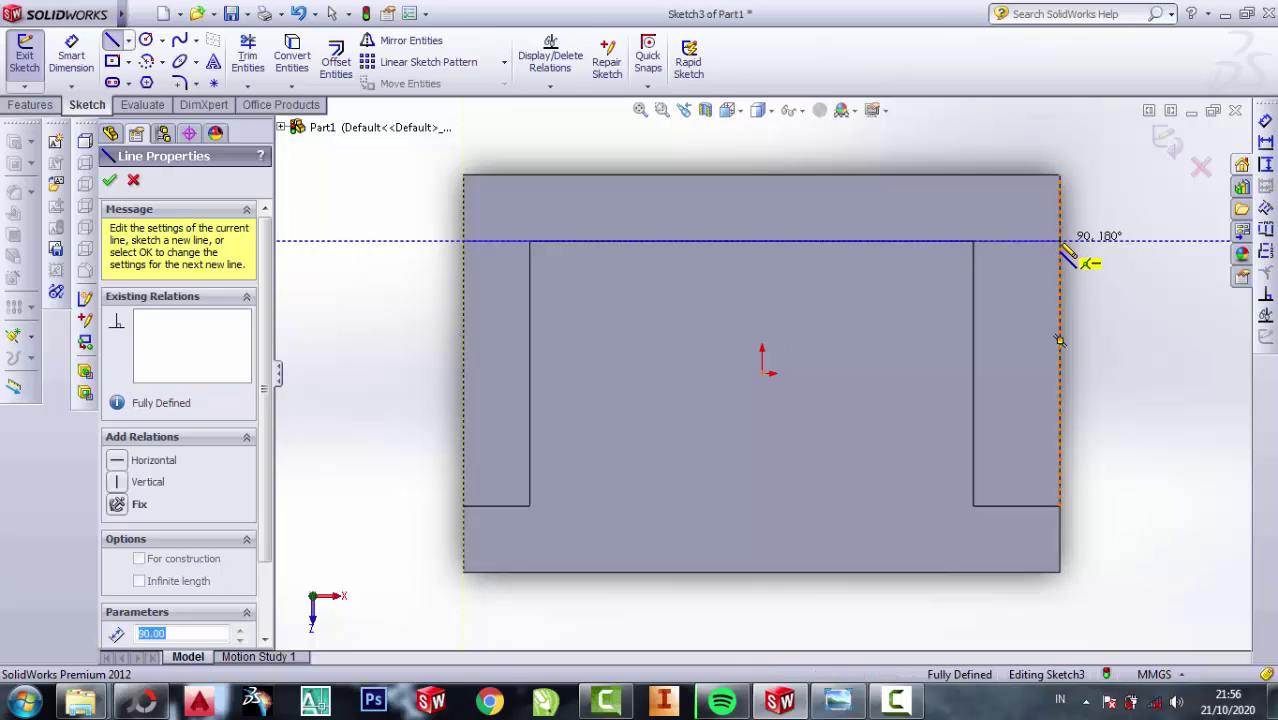
key("Escape")
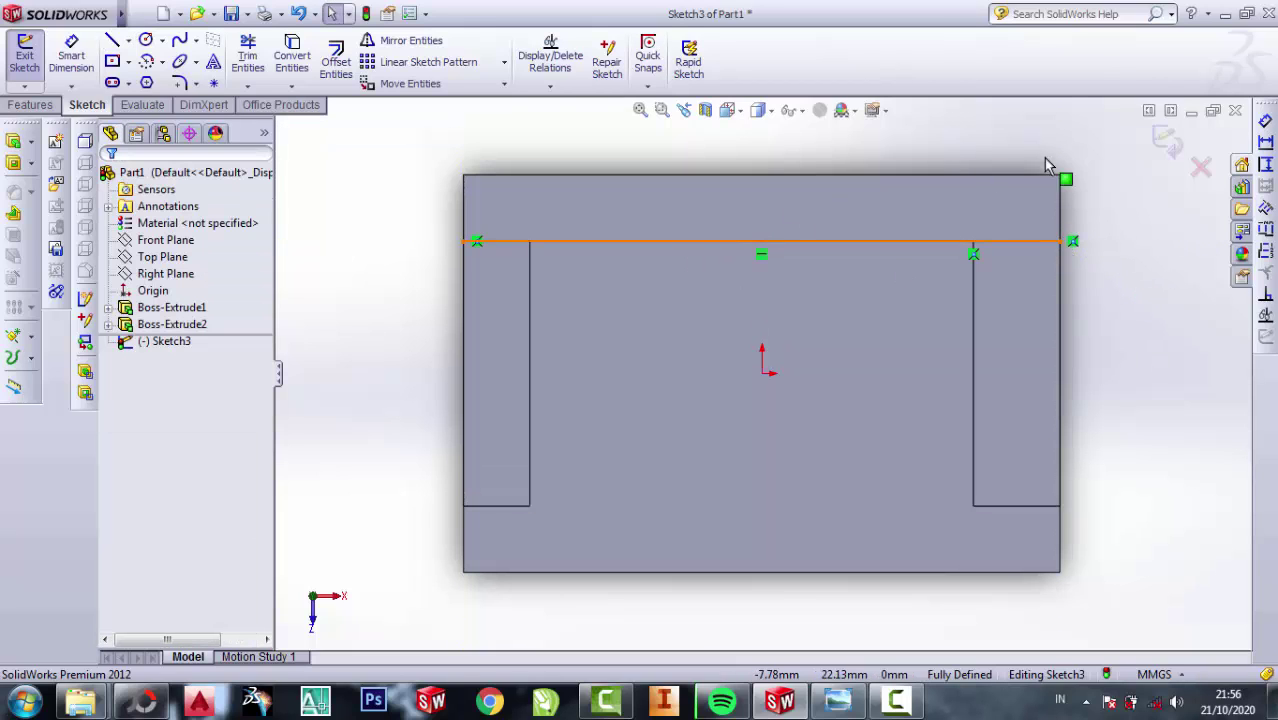
left_click(1040, 372)
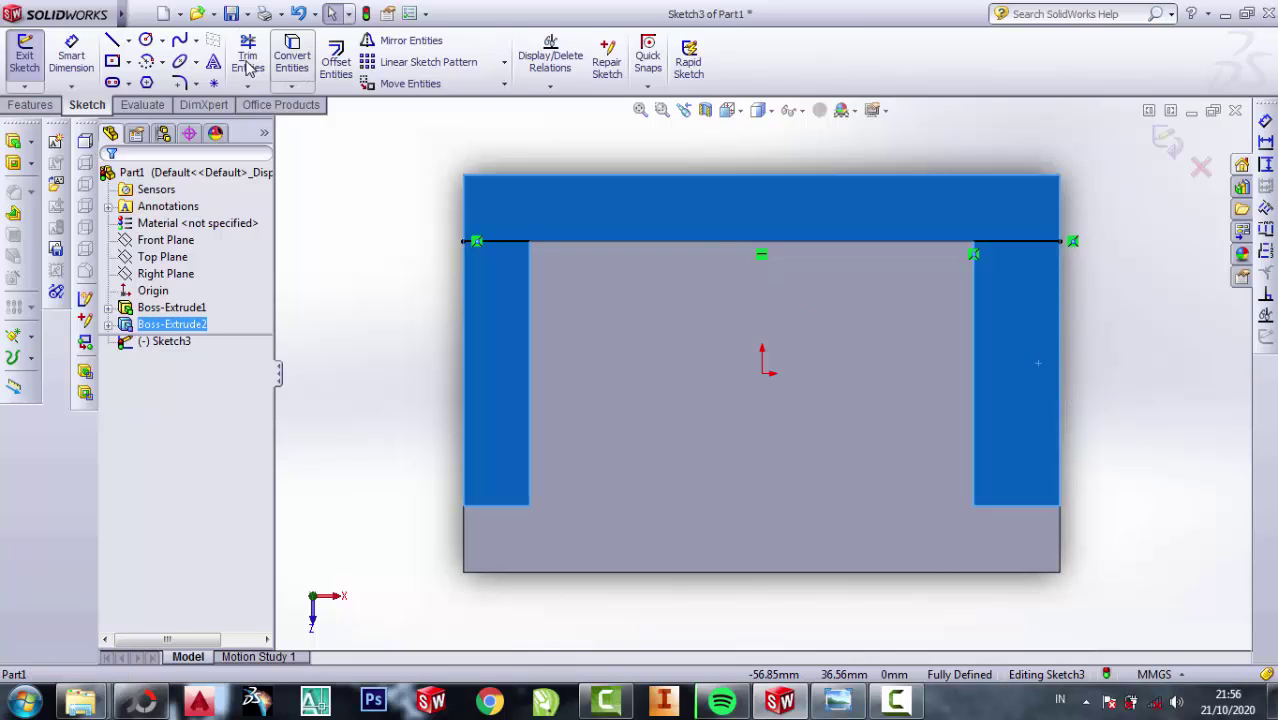
left_click(280, 55)
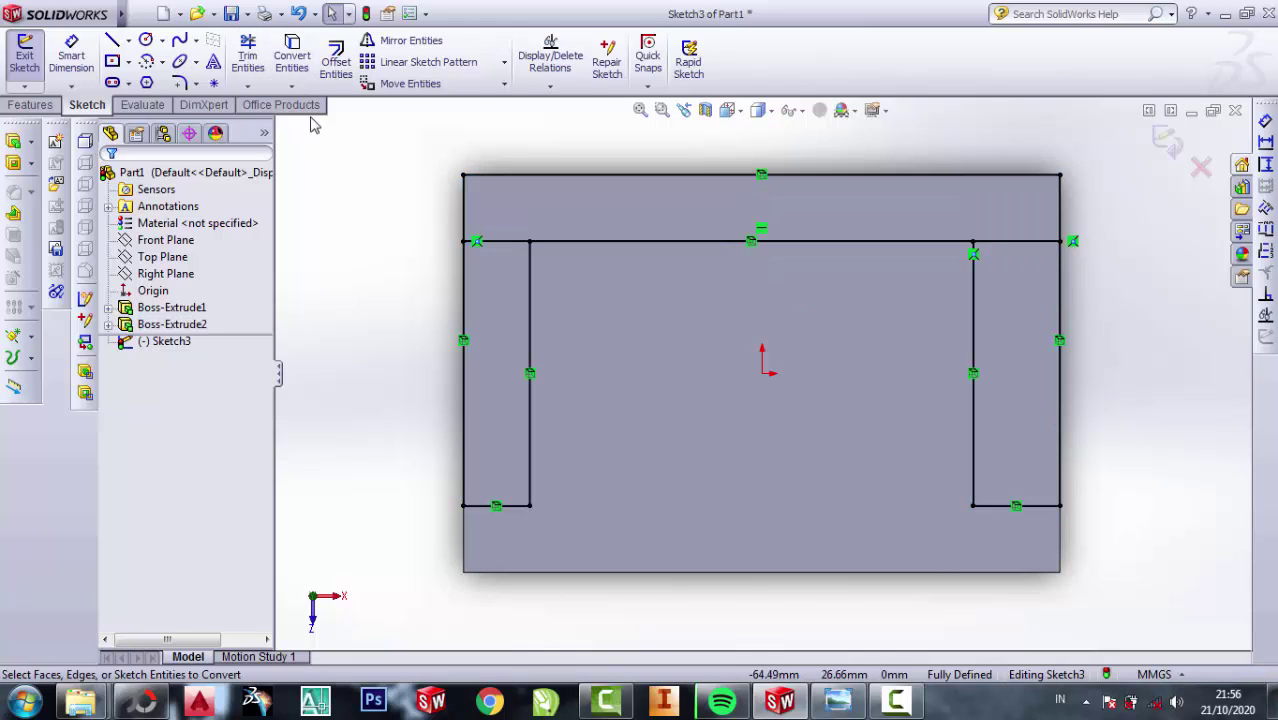
- Trim the top-edge lines and the horizontal line's middle, leaving two side rectangles
left_click(248, 55)
left_click_drag(647, 203, 460, 155)
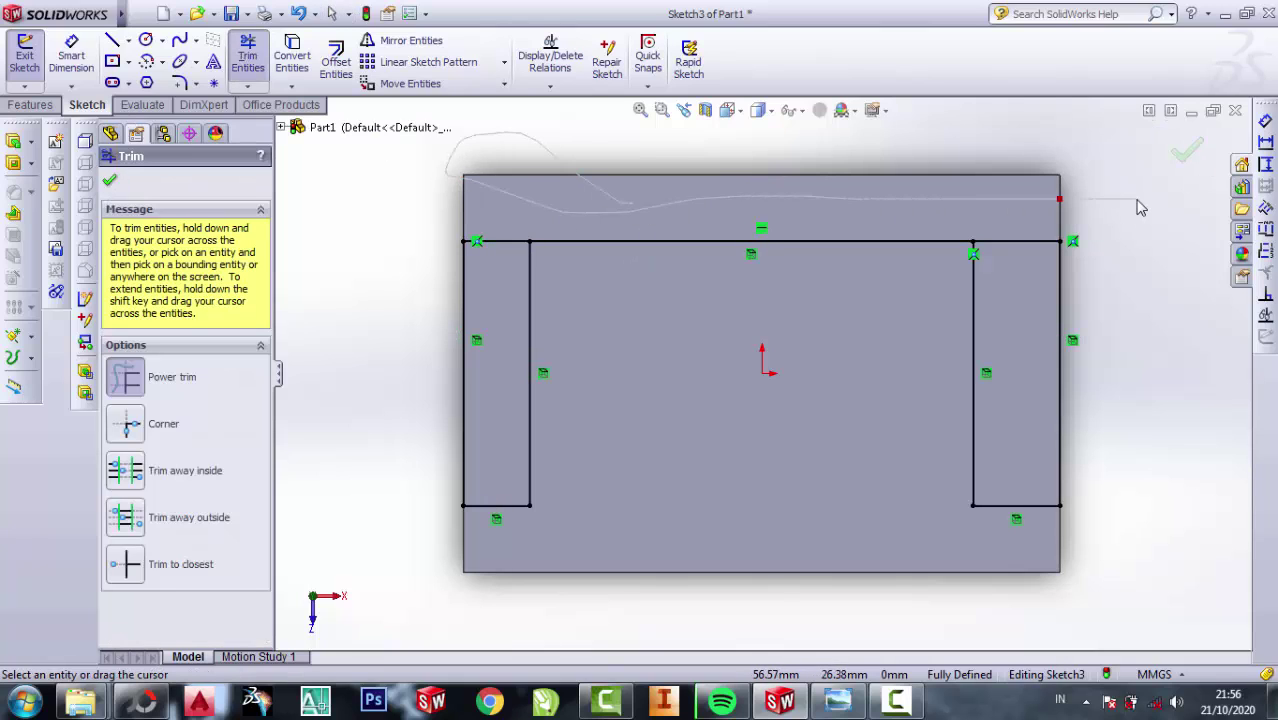
left_click_drag(1140, 207, 1116, 216)
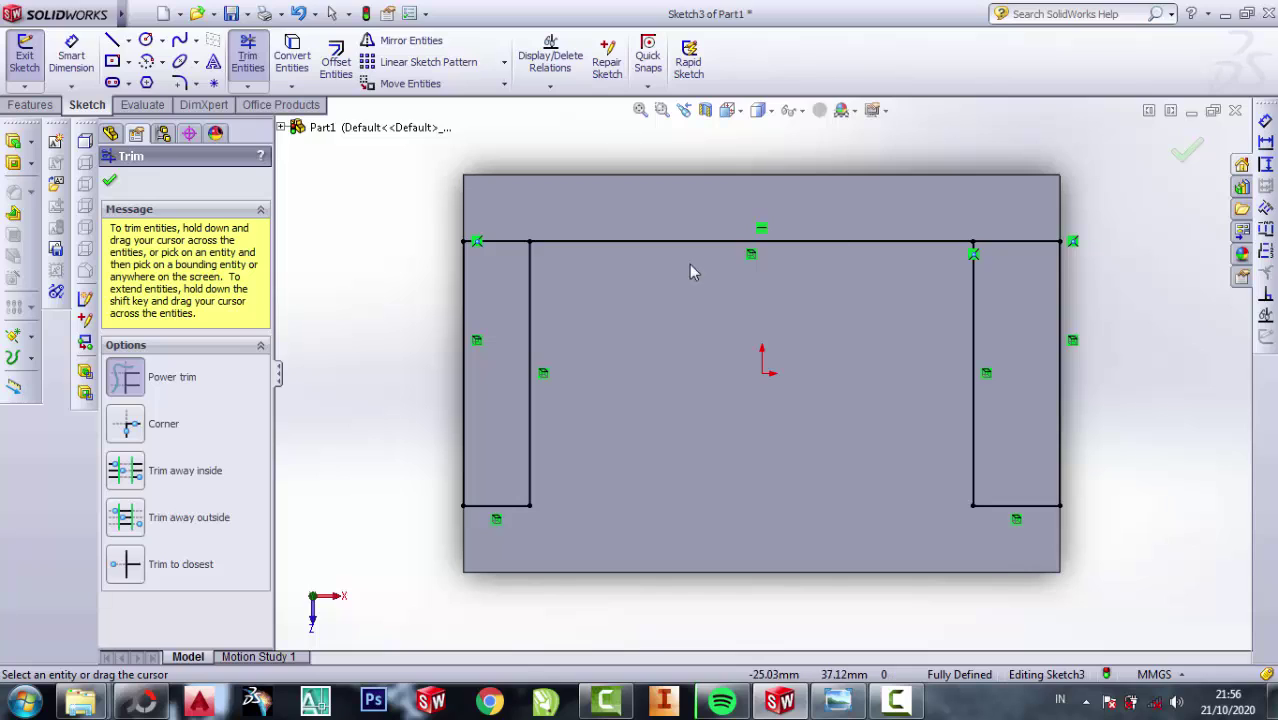
left_click_drag(730, 263, 692, 203)
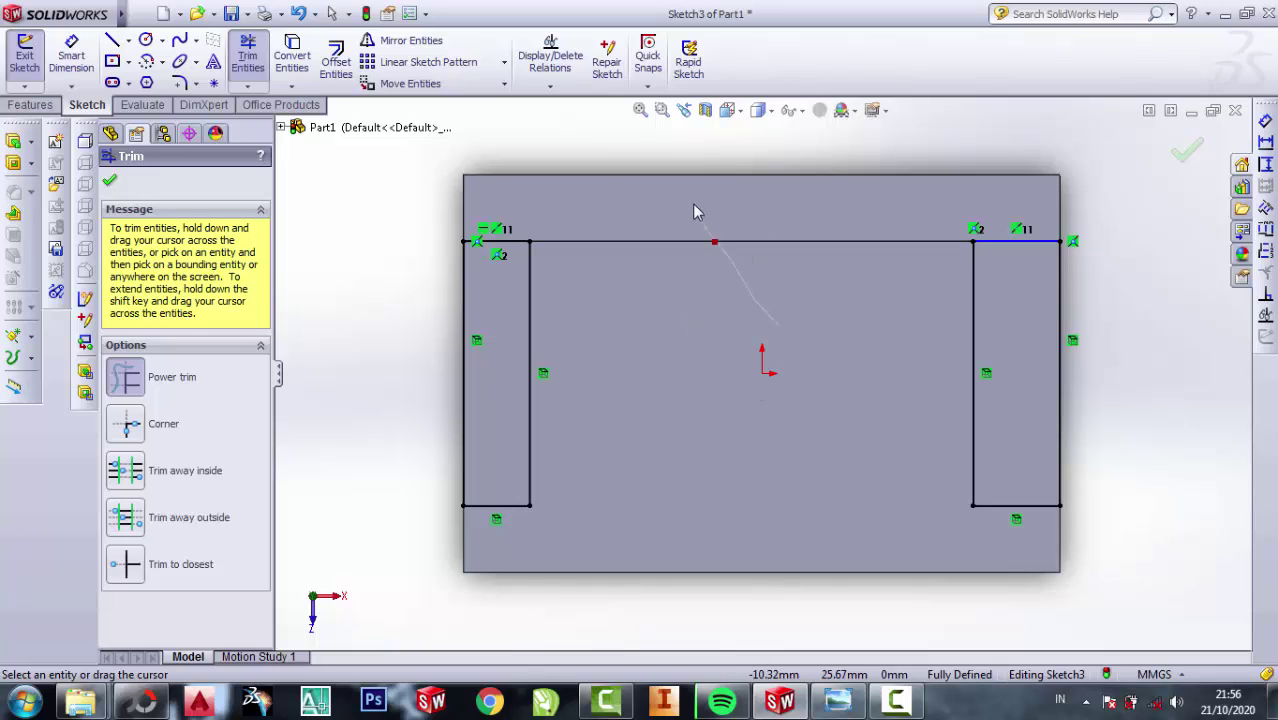
left_click(1184, 158)
- Cut-extrude the two side-leg rectangles 10 mm deep
left_click(13, 165)
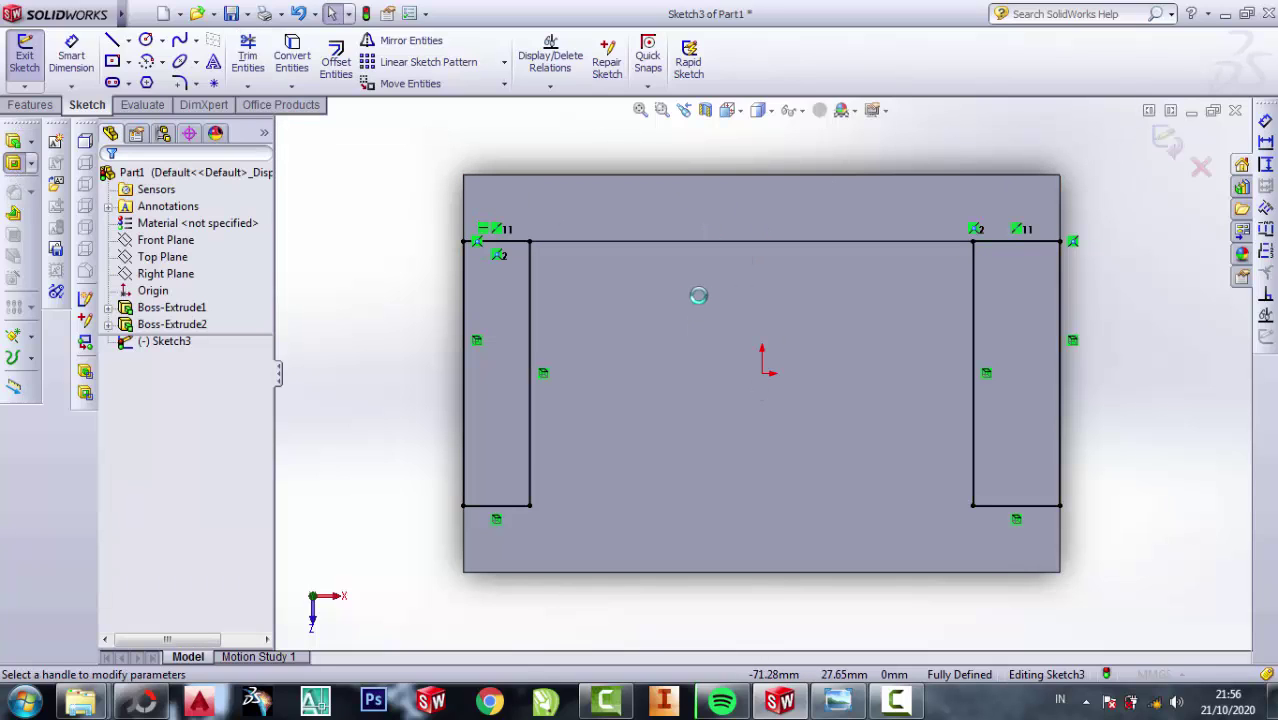
left_click(838, 700)
left_click(1190, 133)
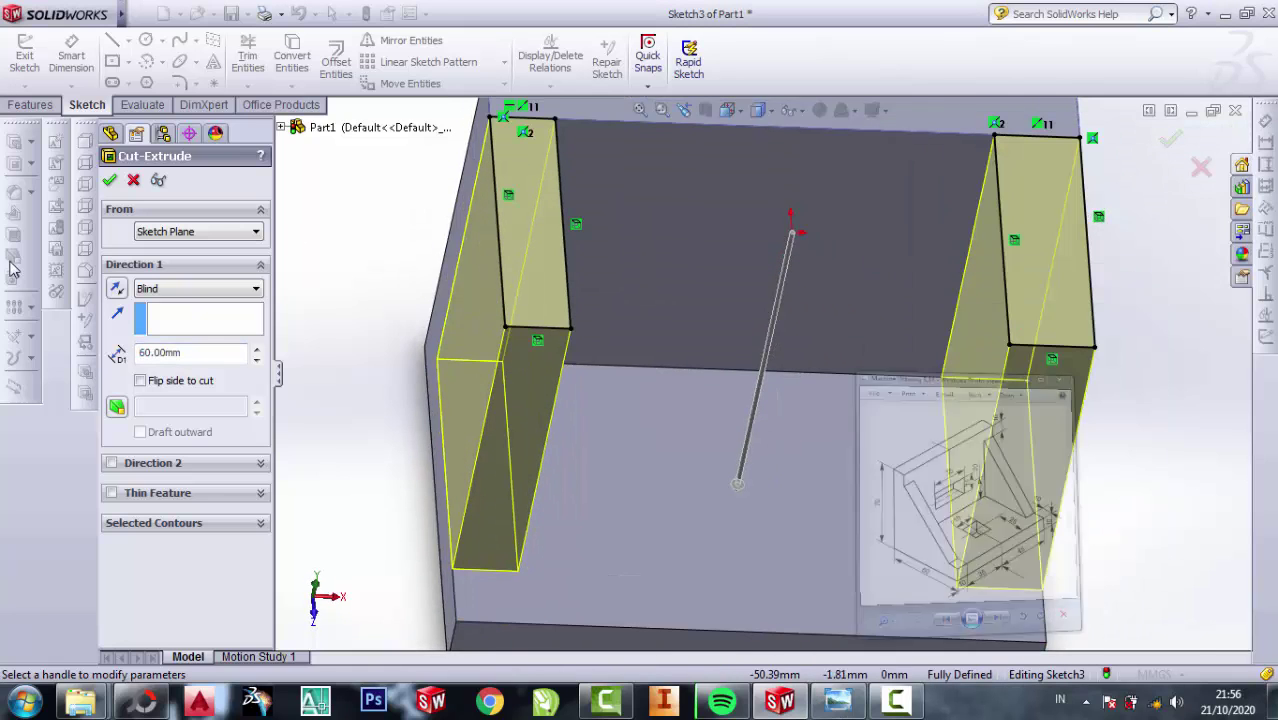
type("10")
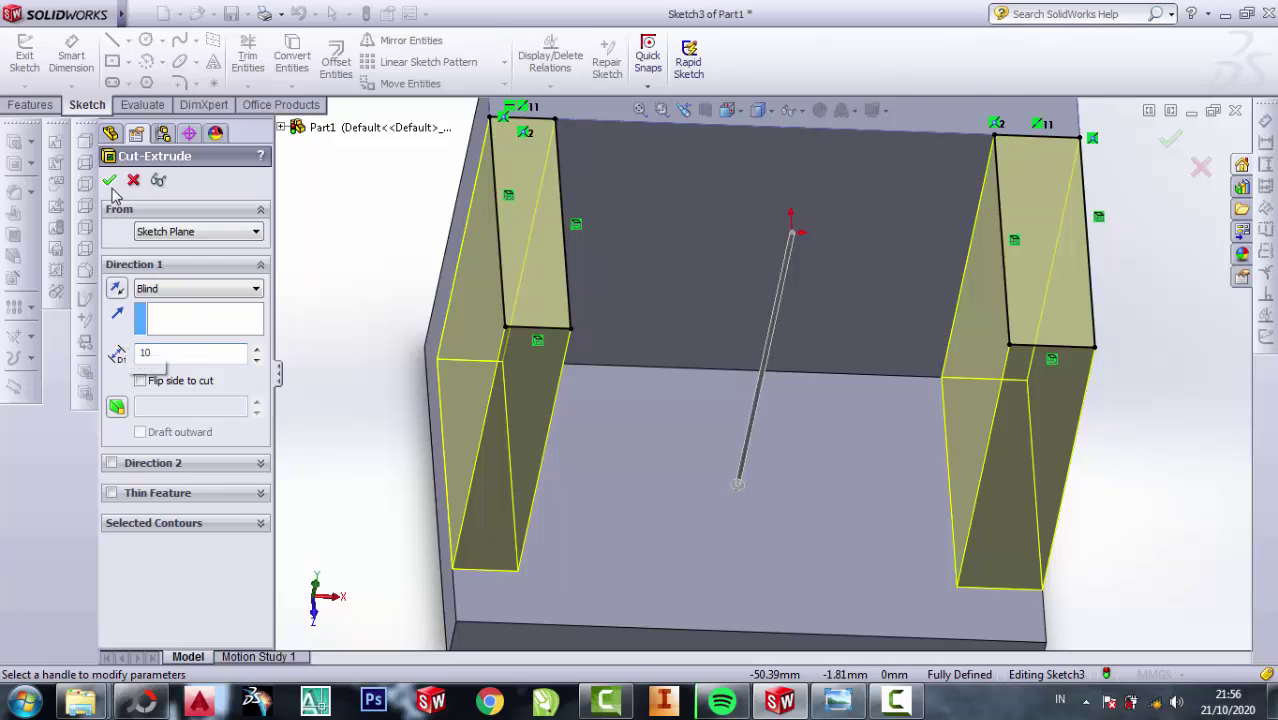
left_click(109, 181)
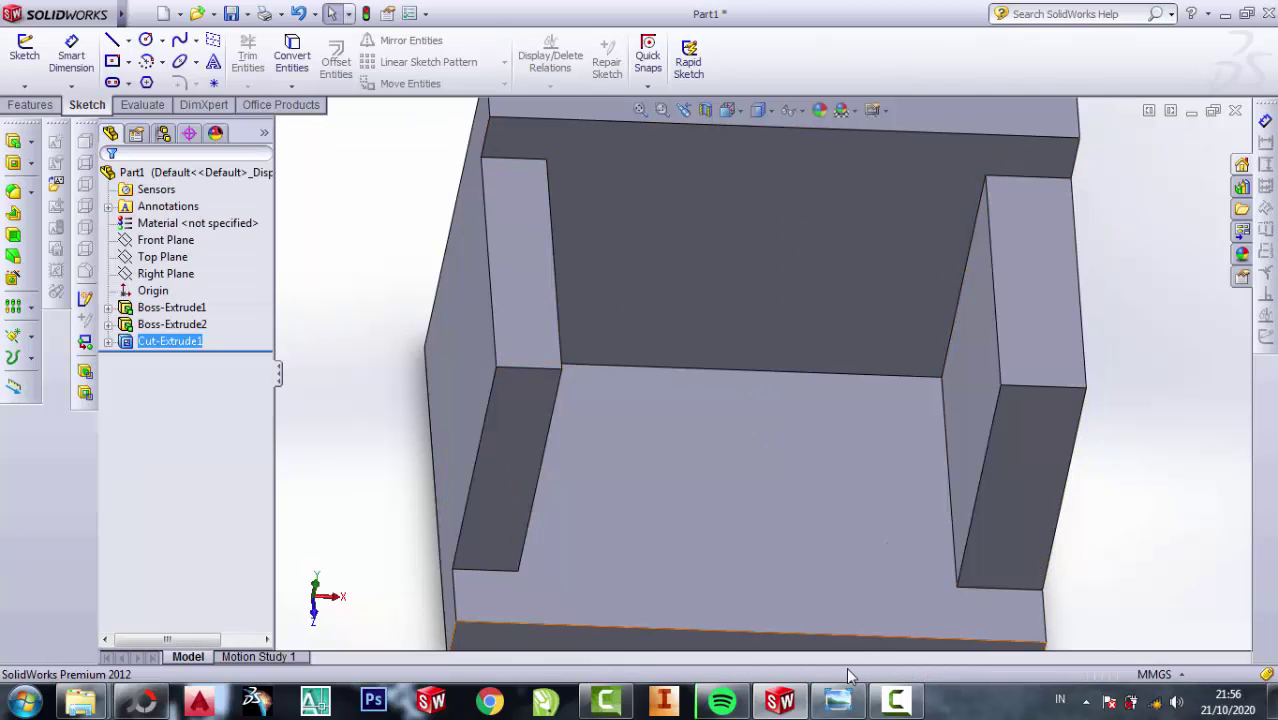
- Select the bracket's side face and view it normal to
left_click(838, 700)
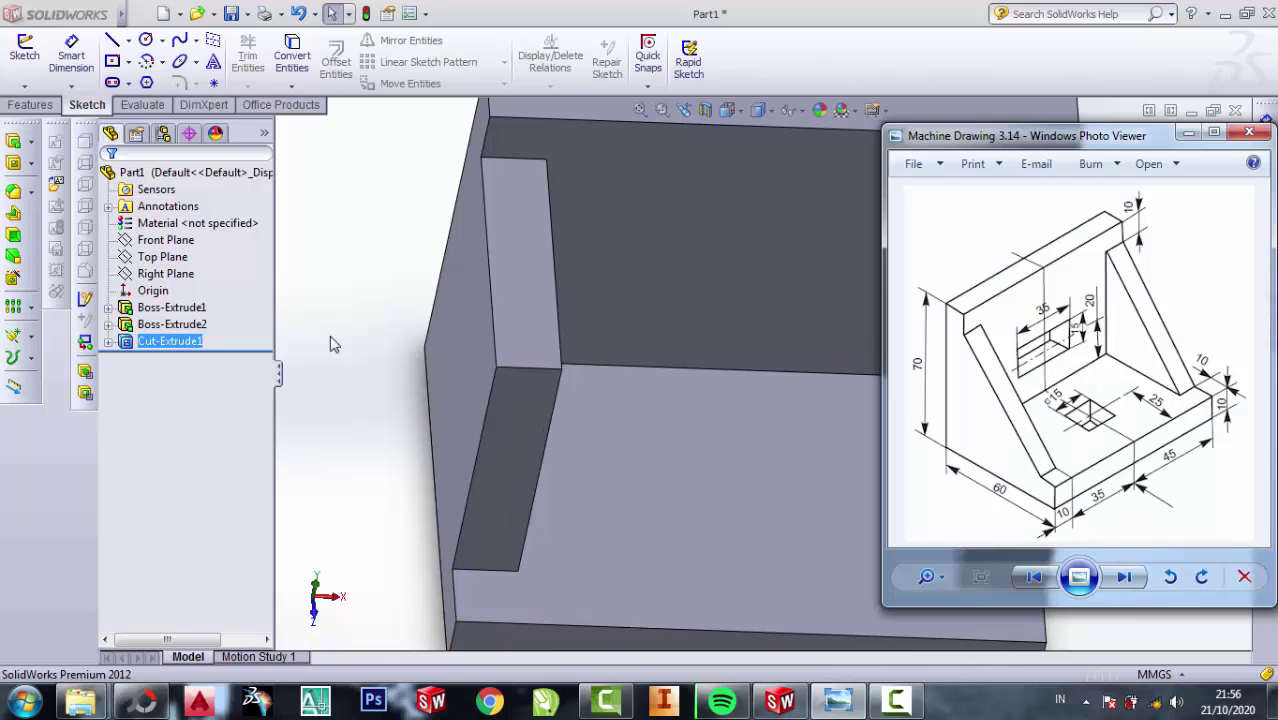
left_click(437, 358)
left_click(446, 360)
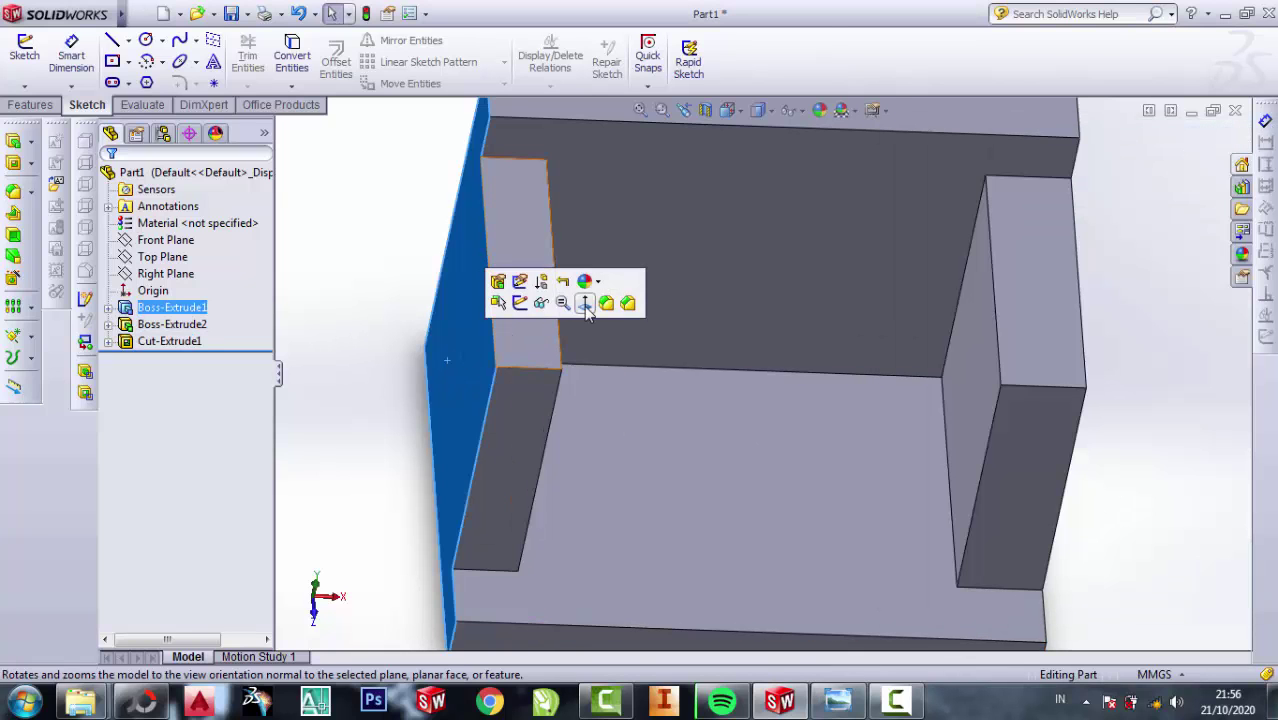
left_click(585, 303)
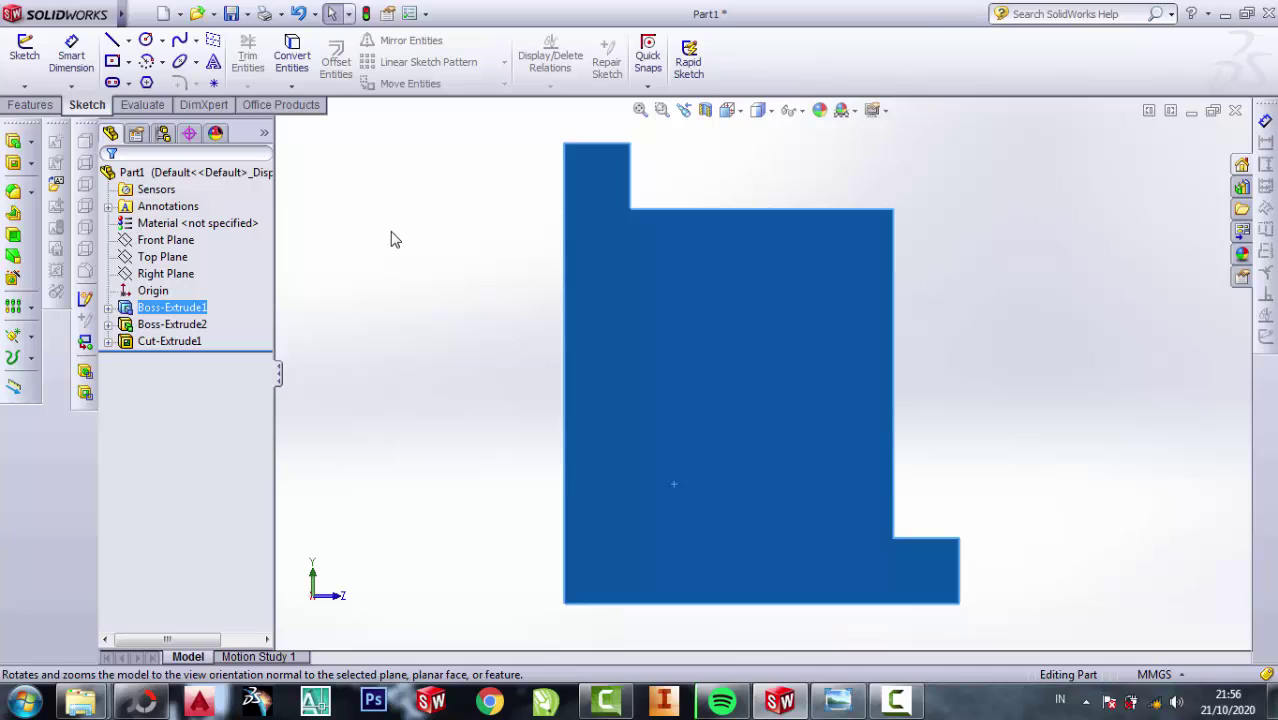
- On the side face, sketch a diagonal line from the top-left inner corner to the lower inner corner
left_click(393, 240)
left_click(113, 42)
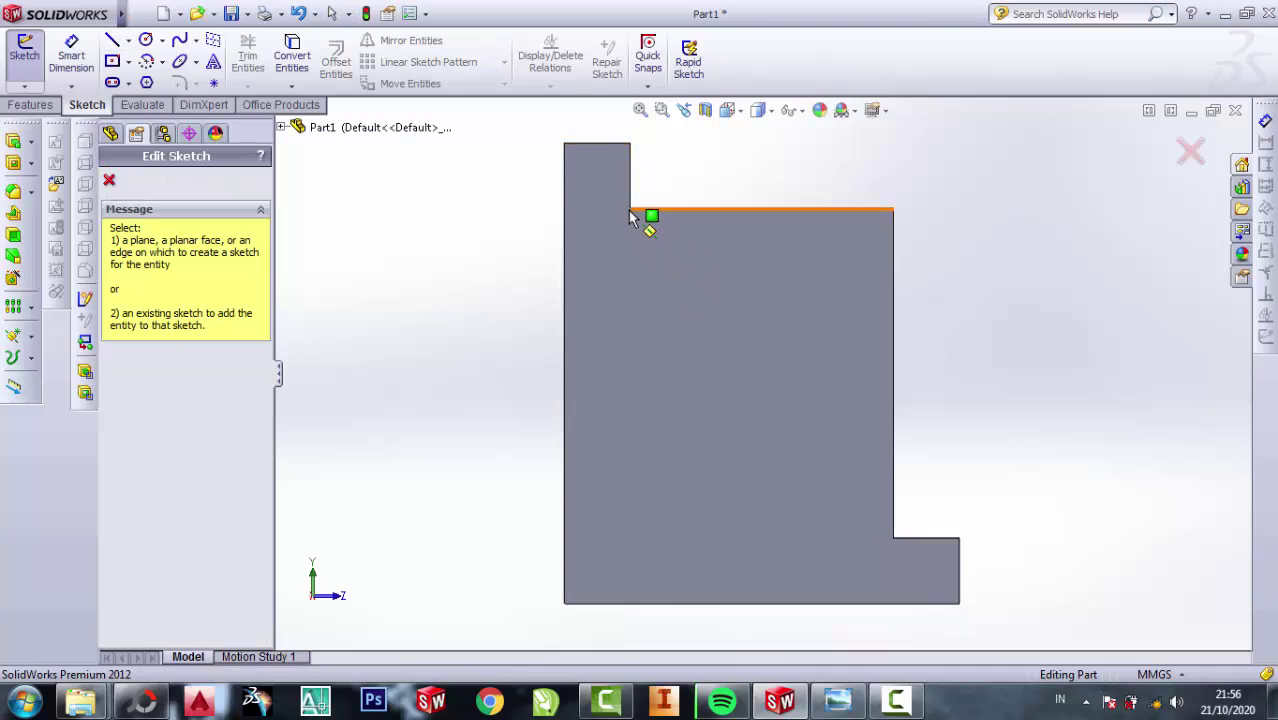
left_click(640, 312)
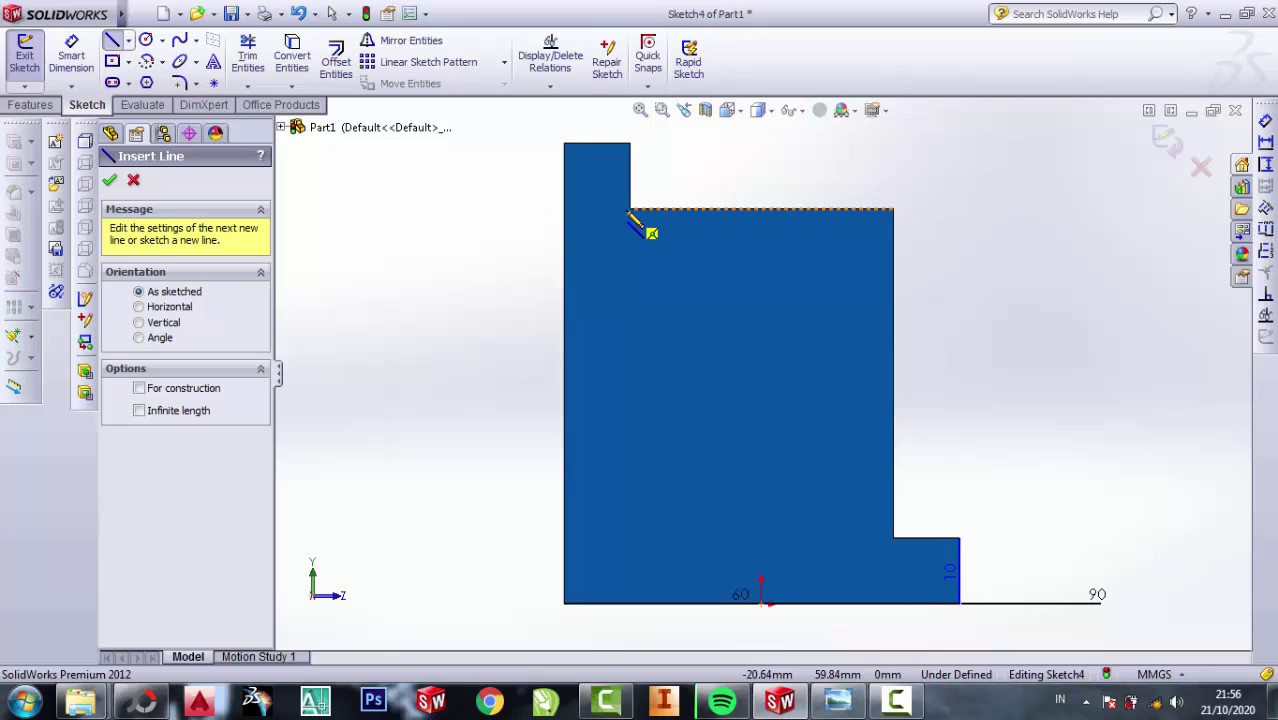
left_click_drag(630, 213, 634, 211)
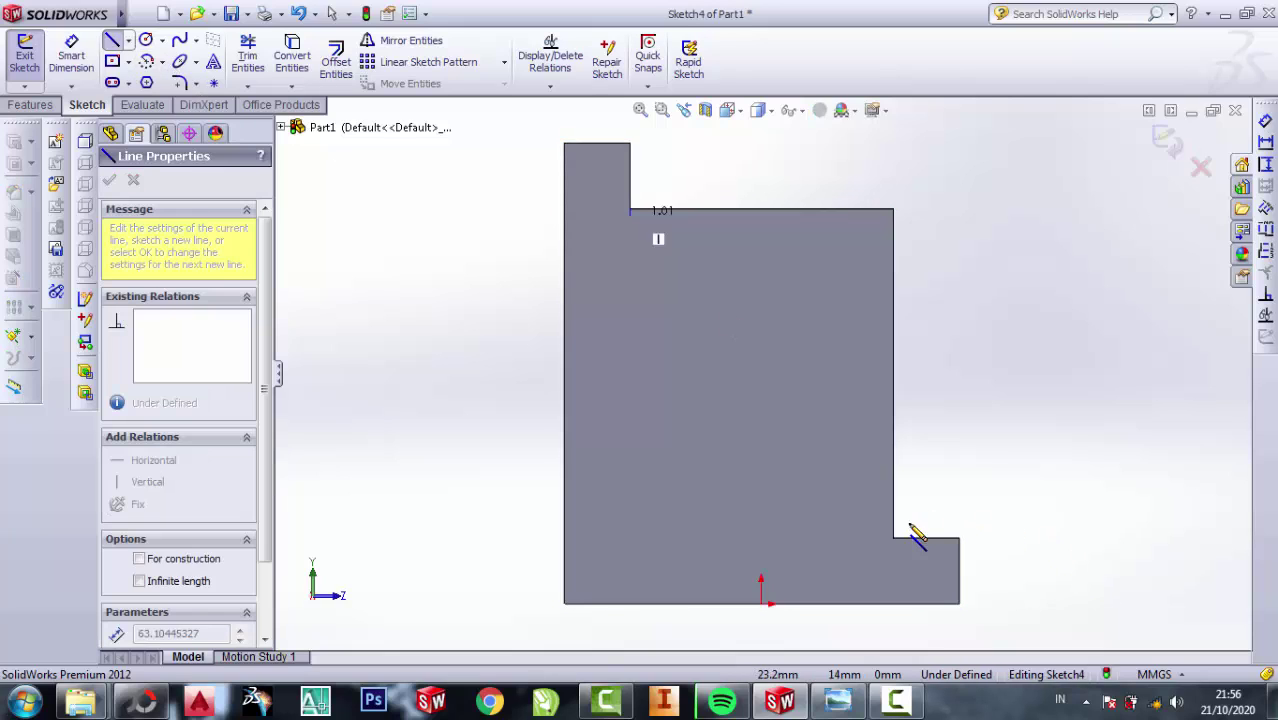
left_click(895, 539)
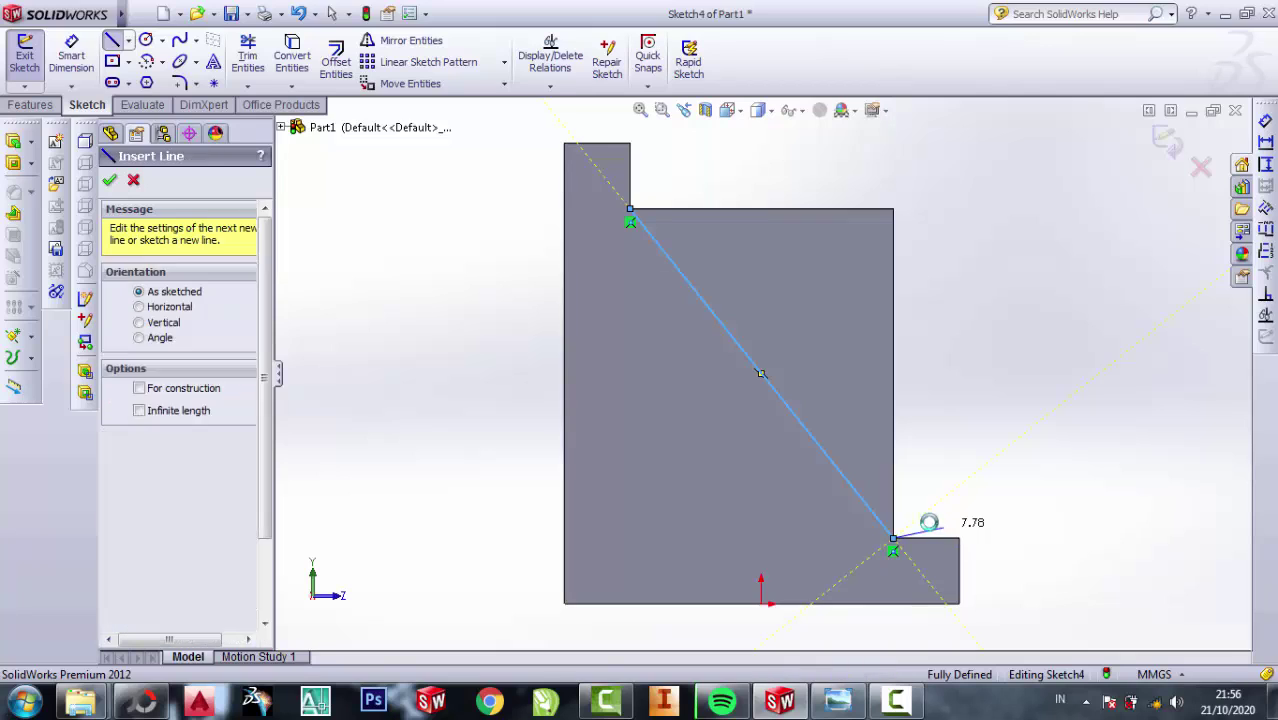
key("Escape")
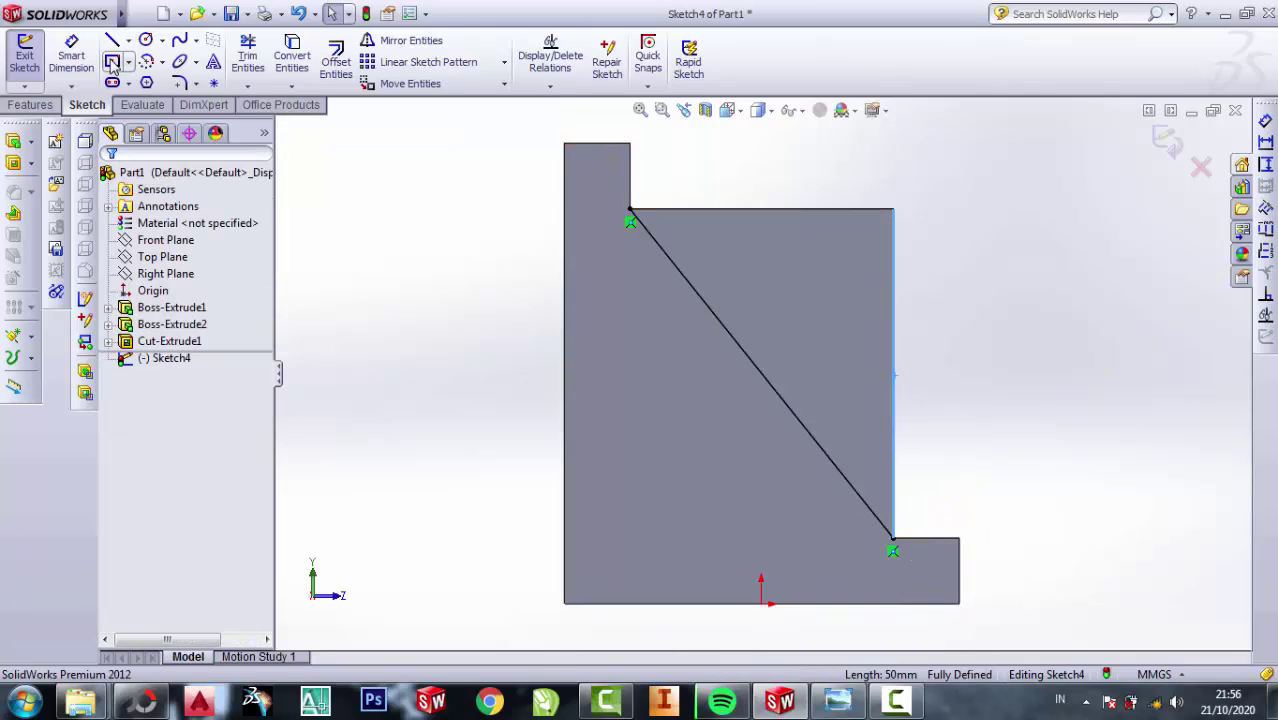
- Convert the top edge into sketch geometry to close the triangular profile
left_click(292, 56)
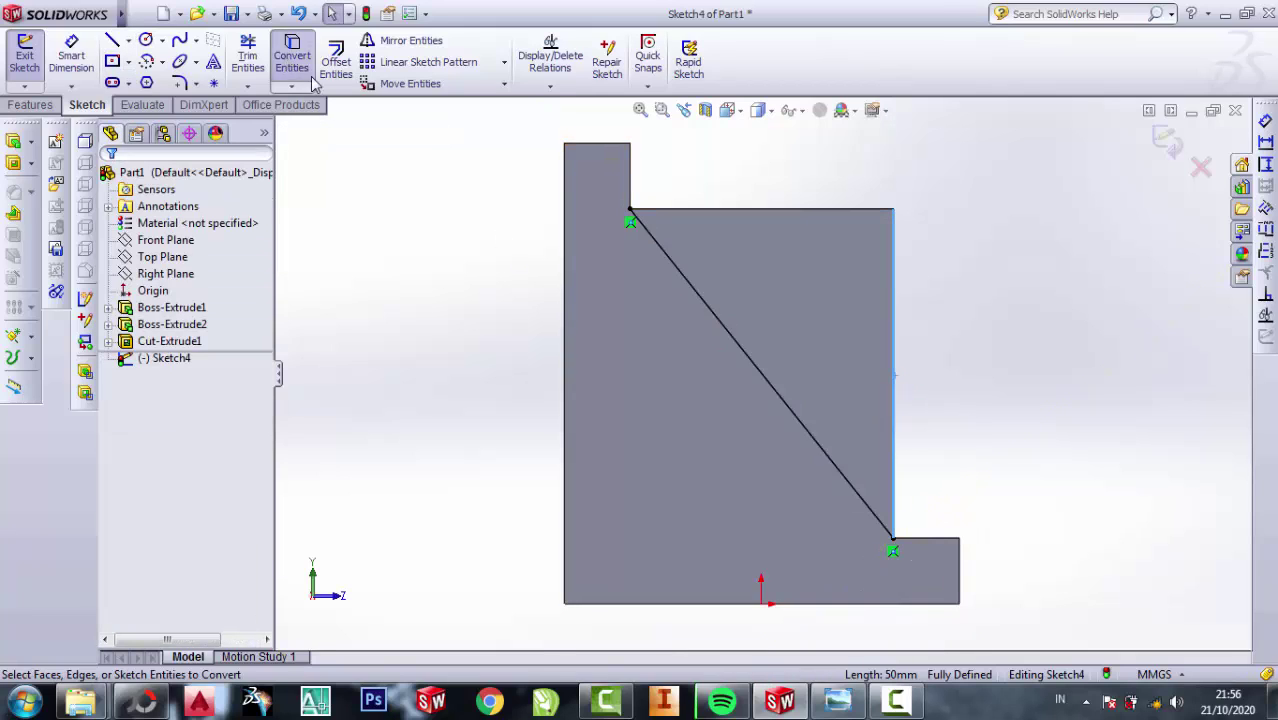
left_click(786, 211)
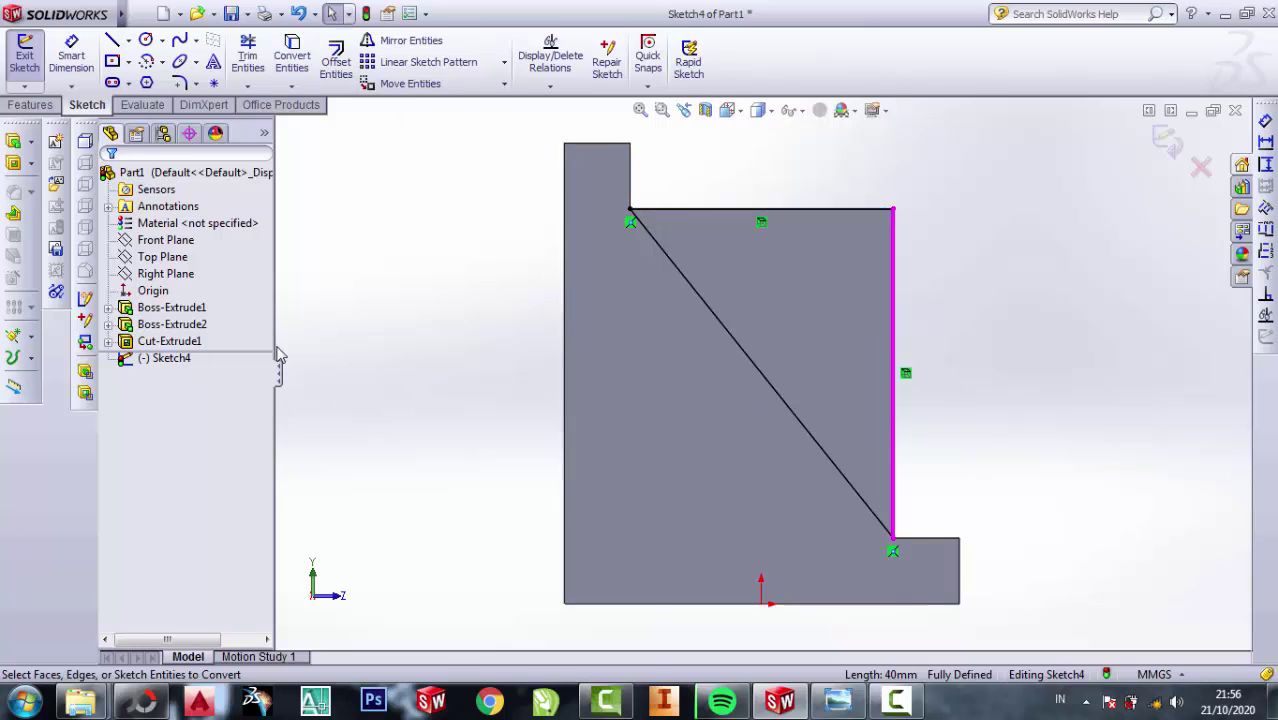
left_click(13, 168)
type("100")
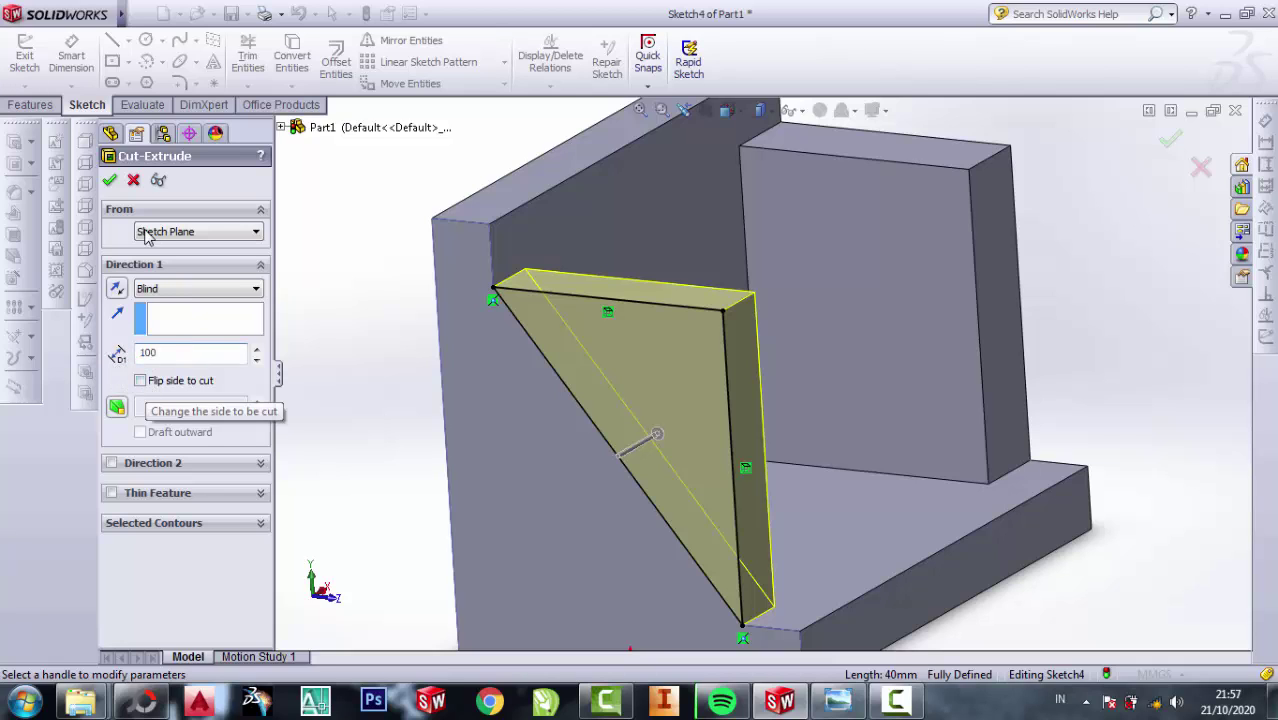
- Apply the triangular cut at 100 mm depth and orbit to inspect the sloped ribs
key("Return")
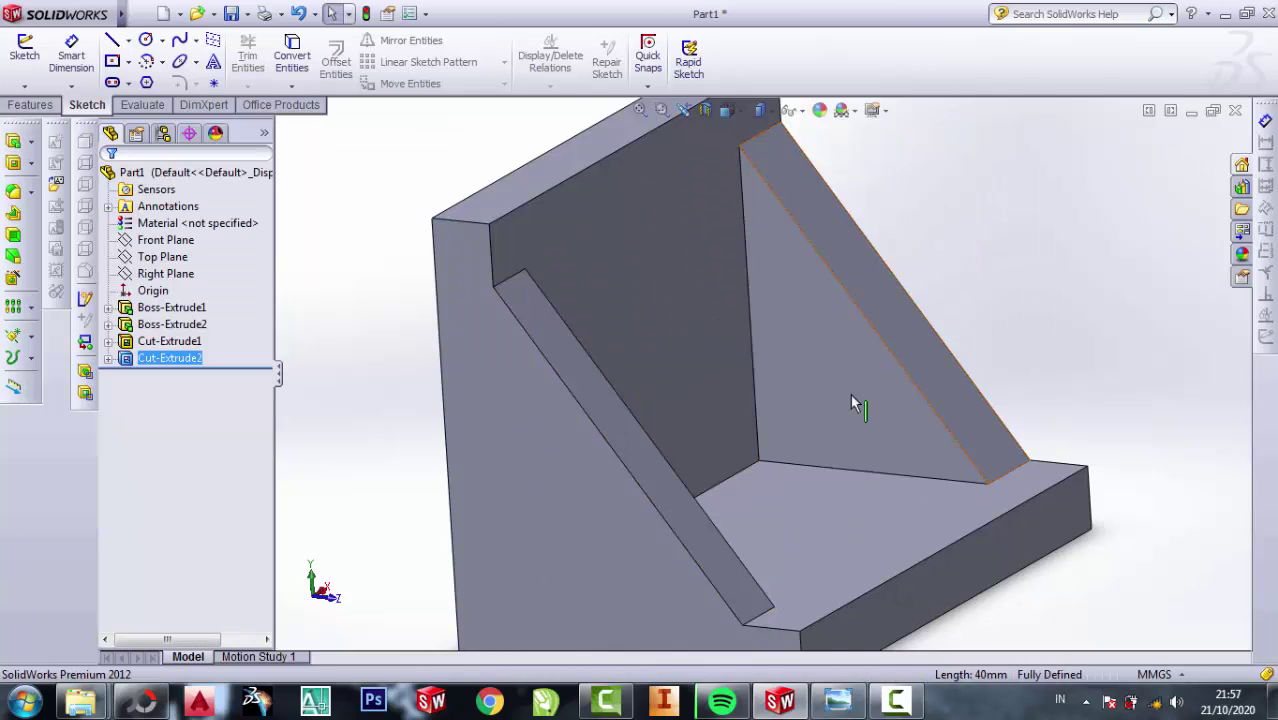
scroll(870, 357, "up", 3)
mouse_move(887, 334)
middle_mouse_down()
mouse_move(817, 357)
mouse_move(870, 348)
middle_mouse_up()
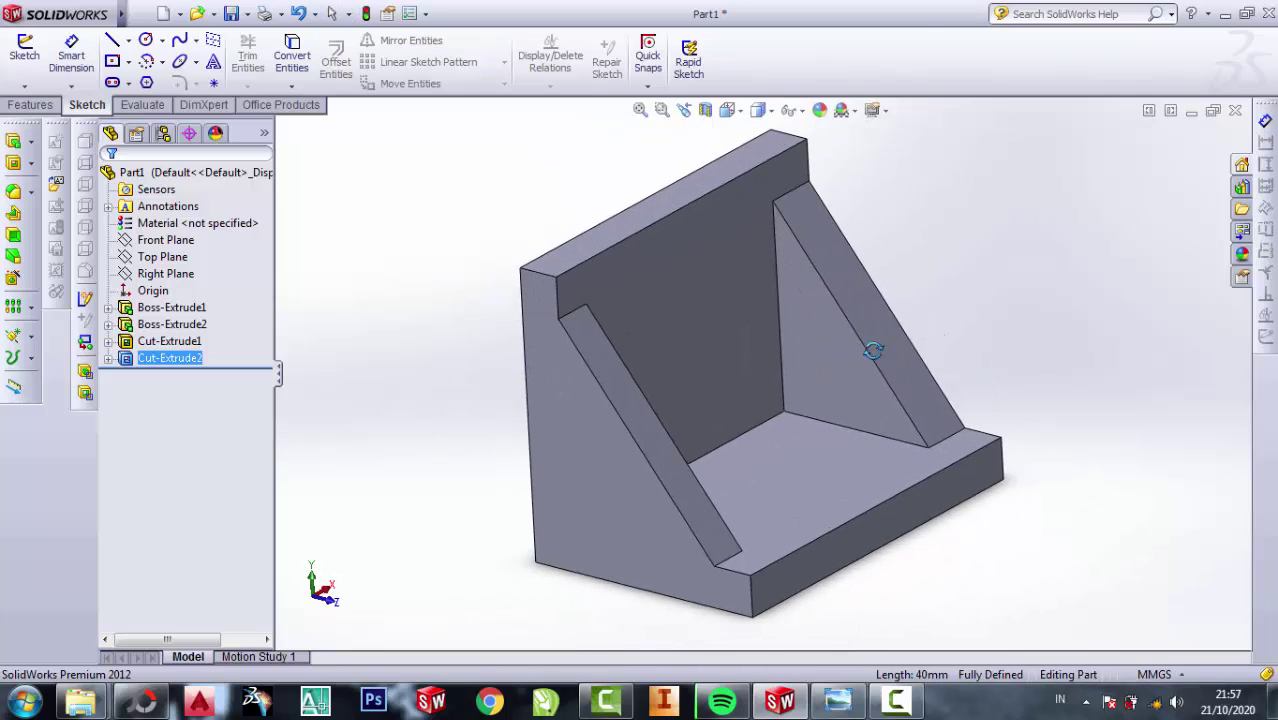
left_click(838, 702)
scroll(1046, 322, "up", 2)
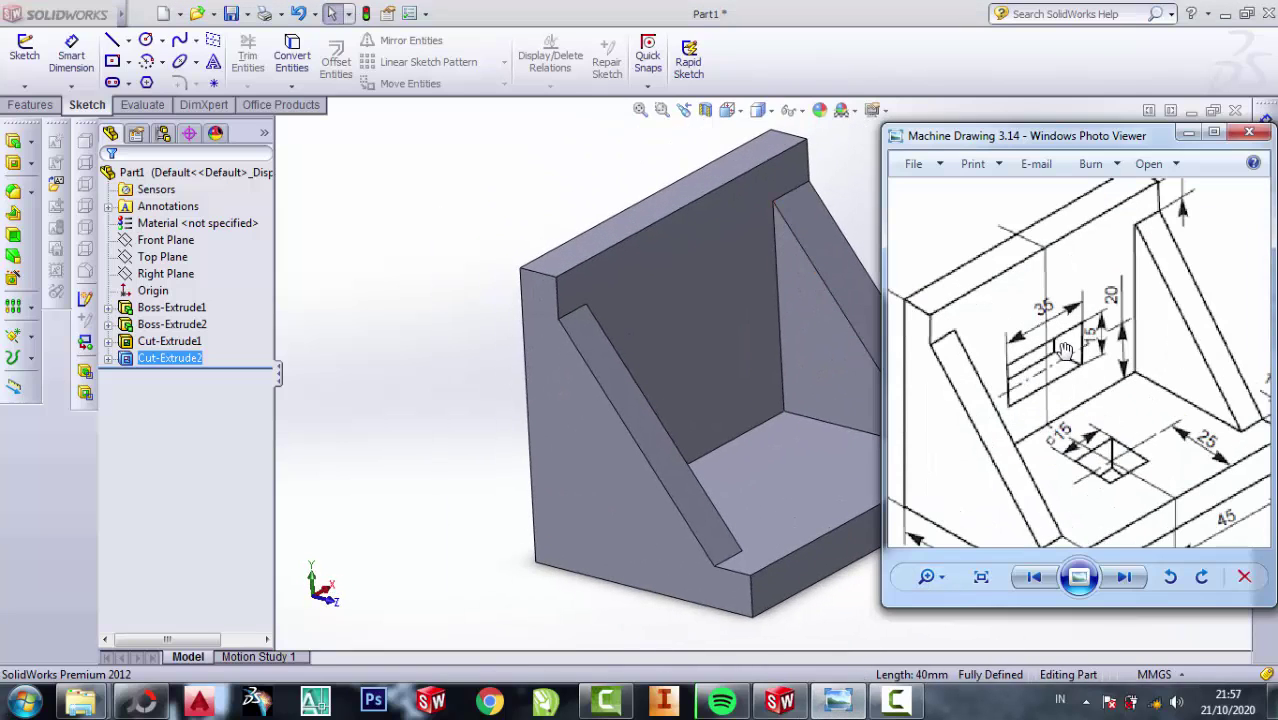
left_click(551, 225)
- Select the back wall's face and turn the view Normal To it
left_click(720, 276)
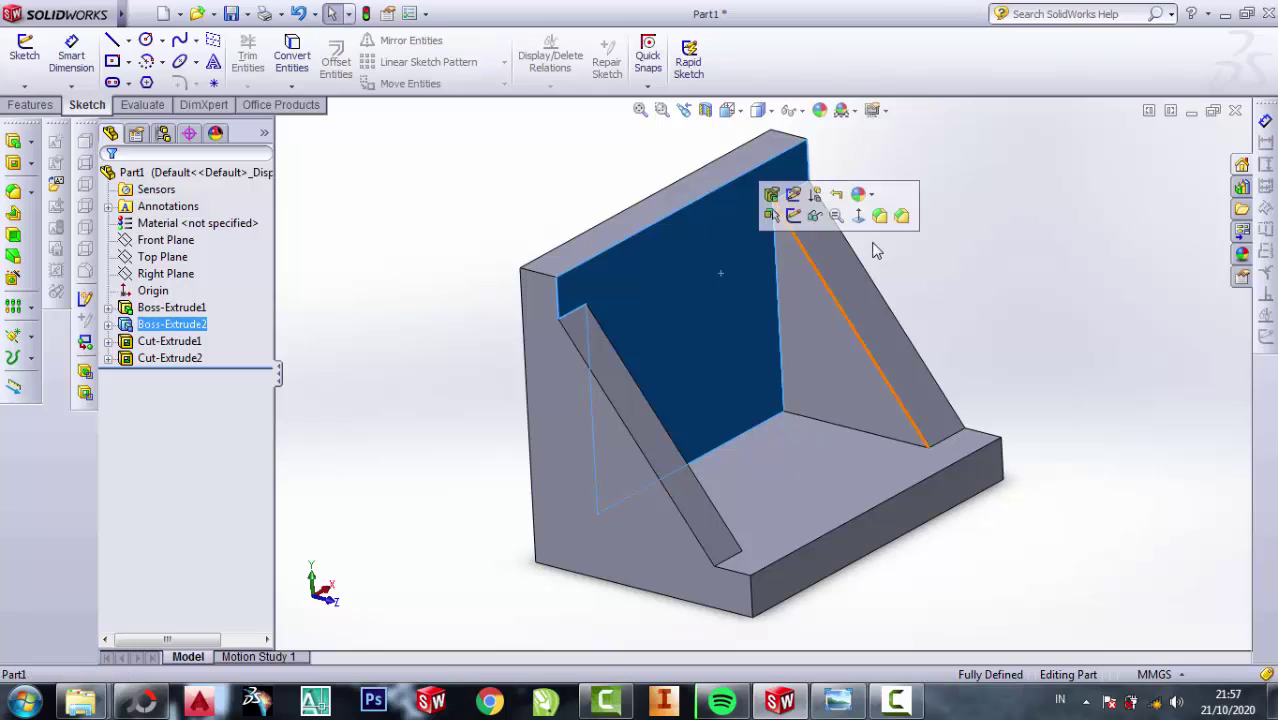
left_click(862, 218)
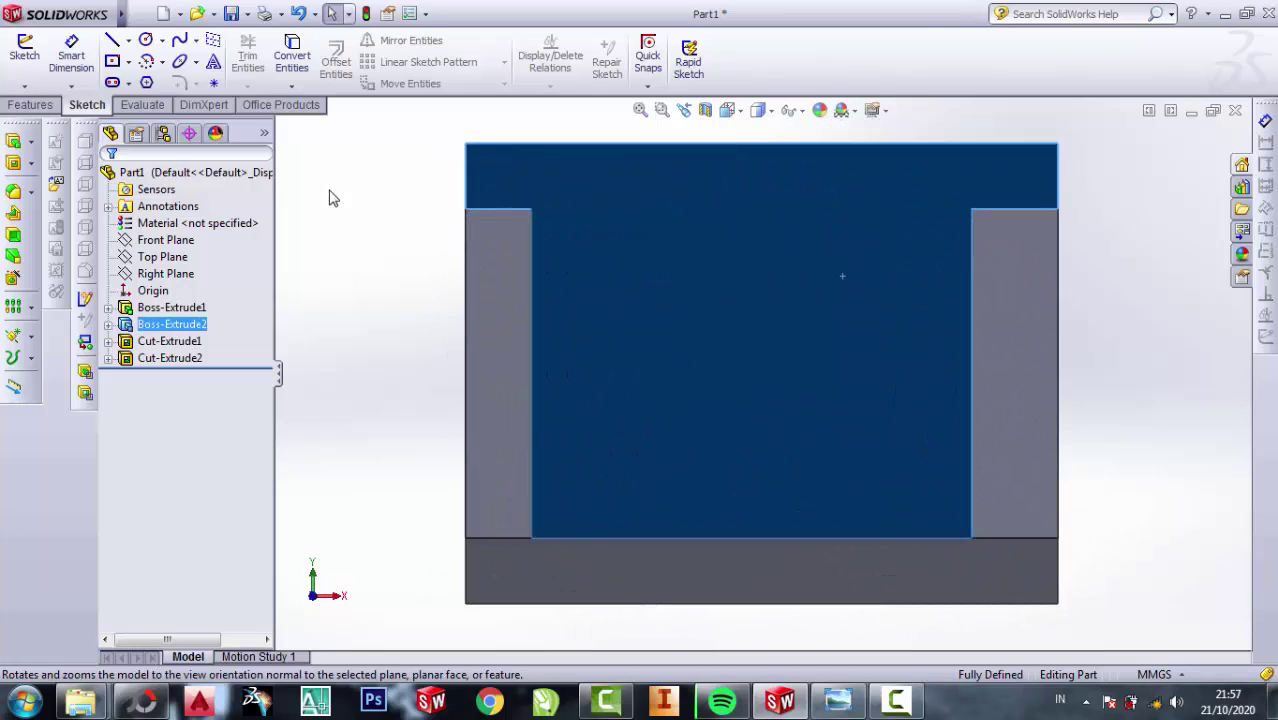
left_click(333, 197)
- Draw a centre rectangle in the back wall's upper middle, comparing against the reference drawing
left_click(112, 61)
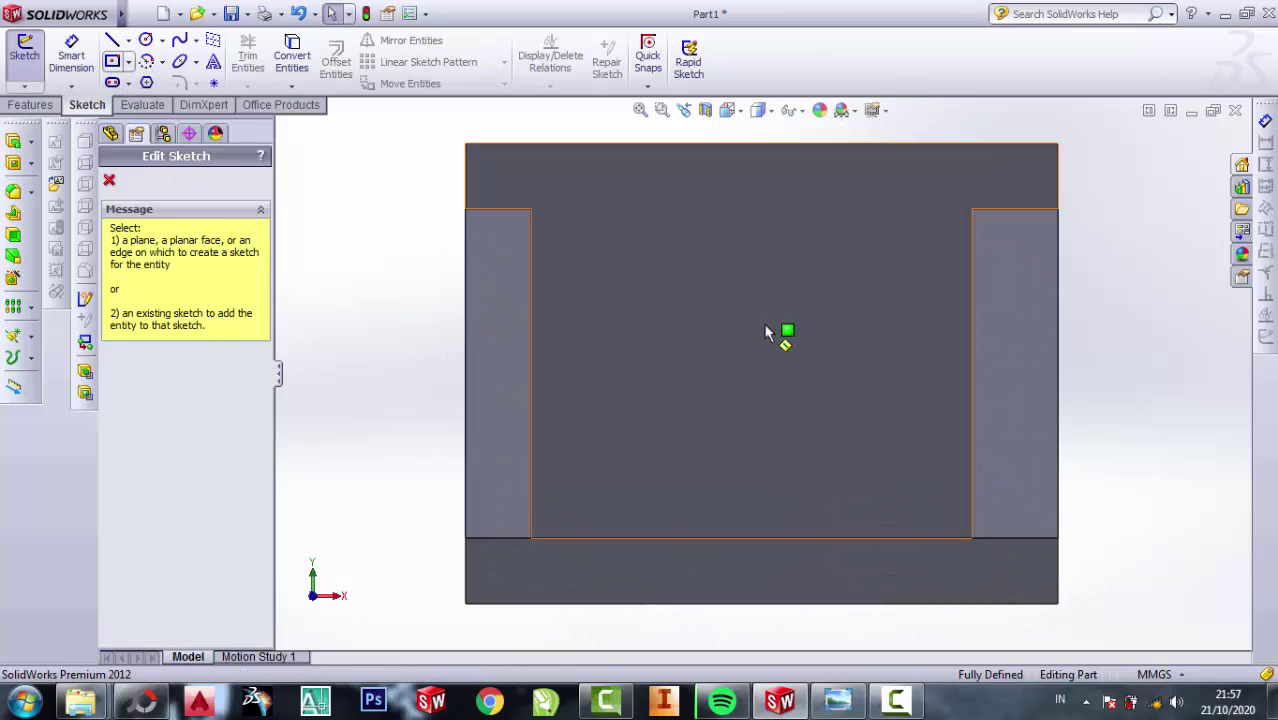
left_click(699, 391)
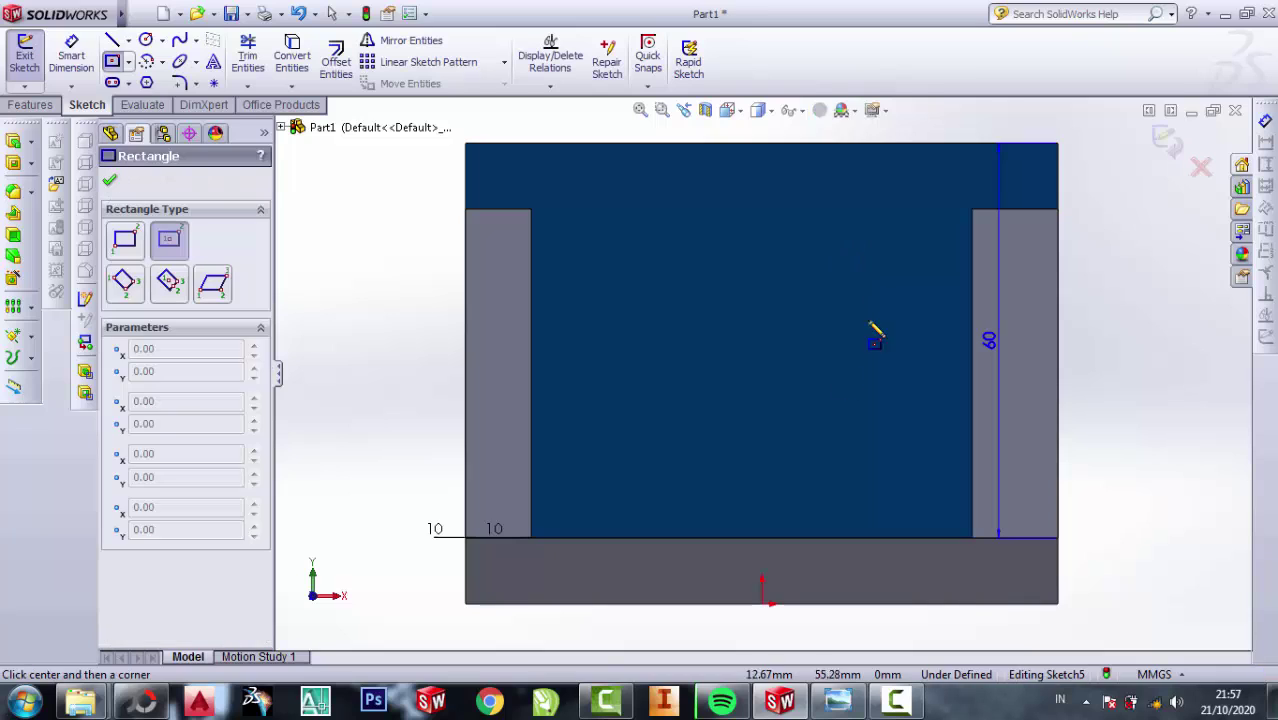
left_click(761, 312)
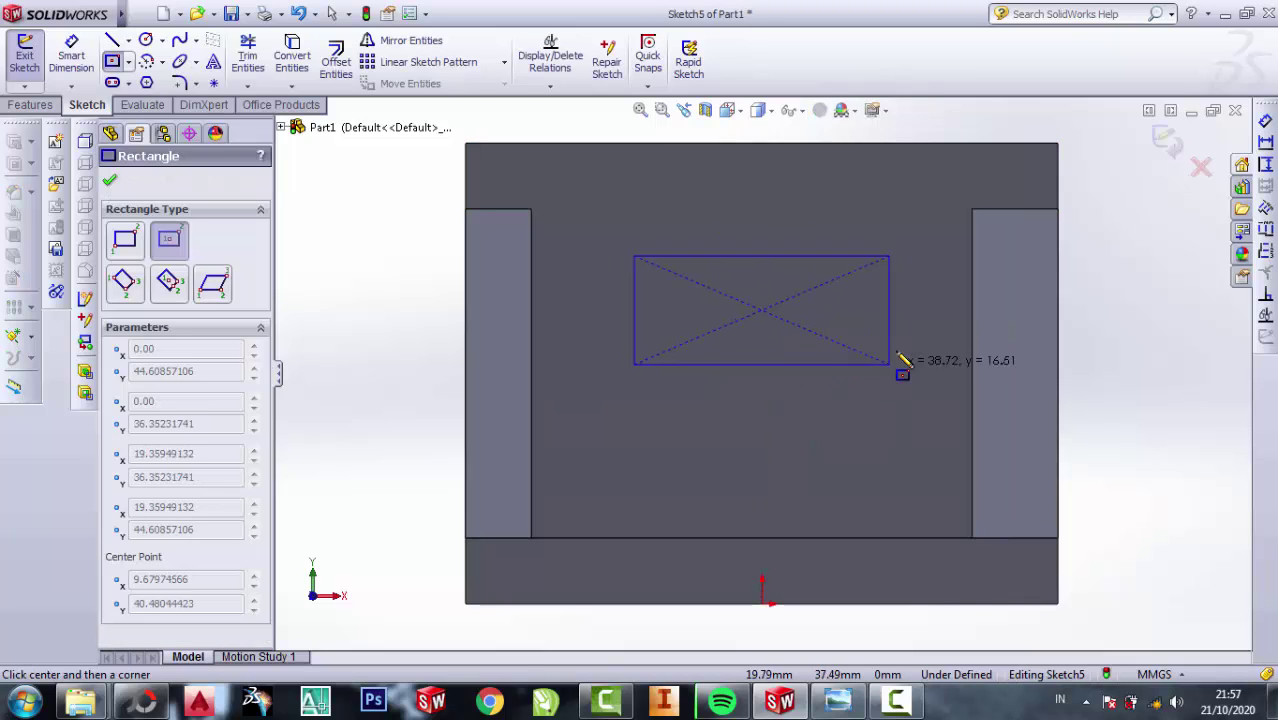
left_click(881, 365)
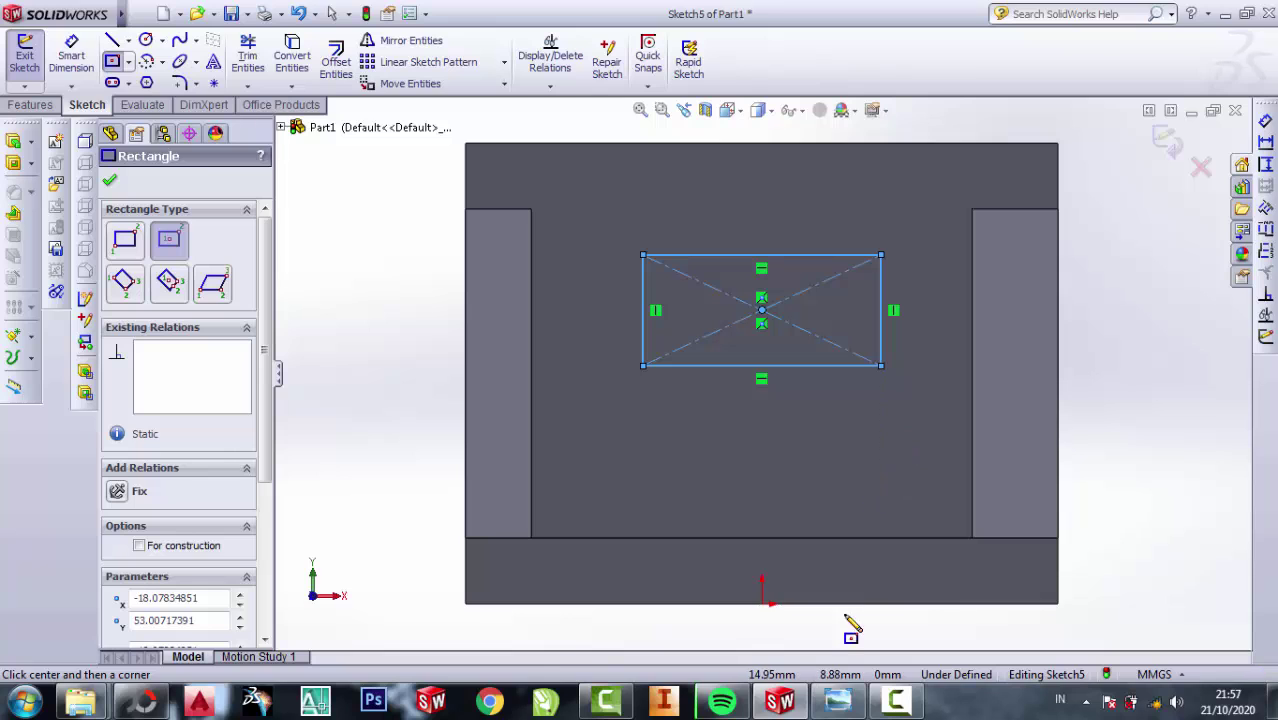
left_click(838, 700)
scroll(1098, 378, "up", 2)
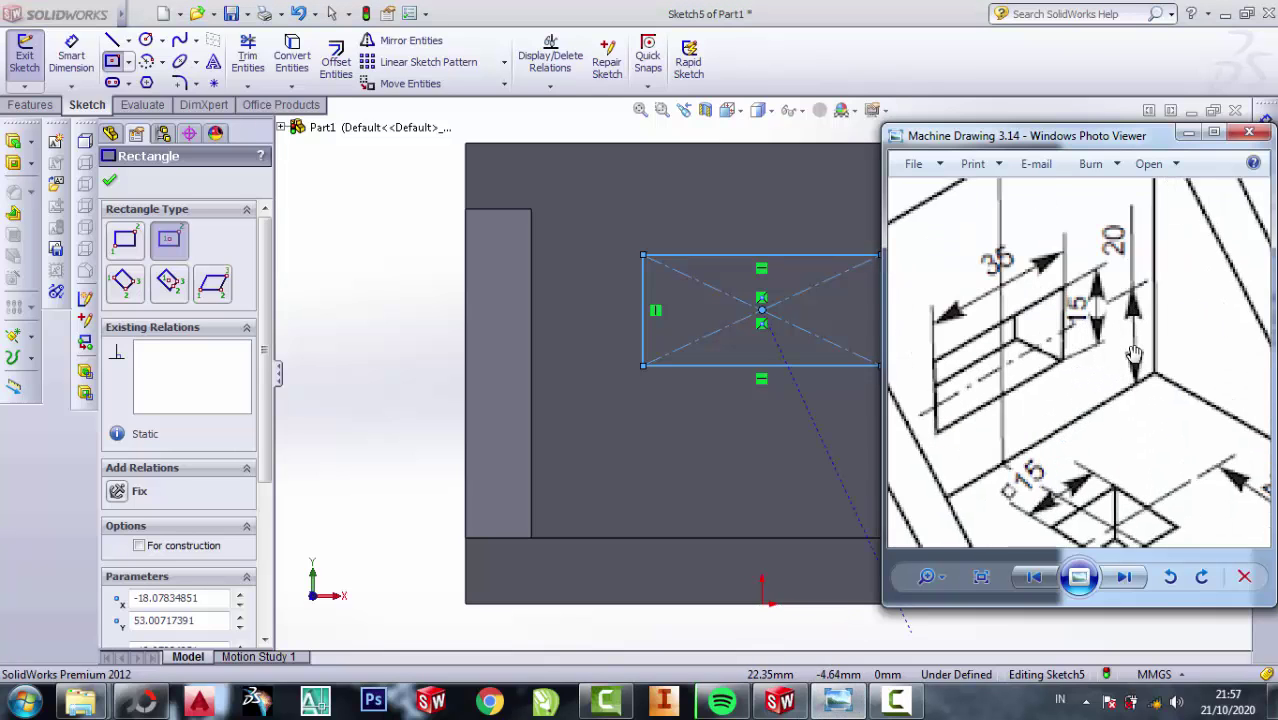
scroll(1091, 310, "up", 1)
scroll(1117, 368, "up", 1)
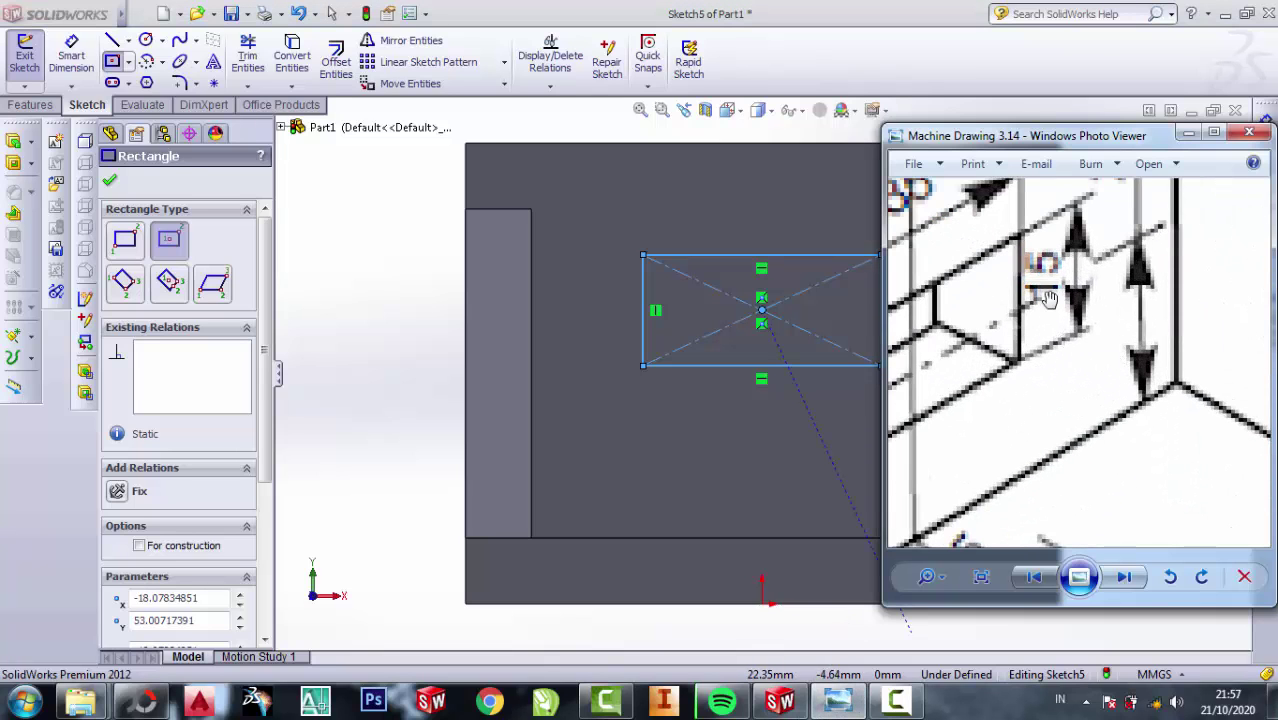
scroll(1123, 302, "down", 3)
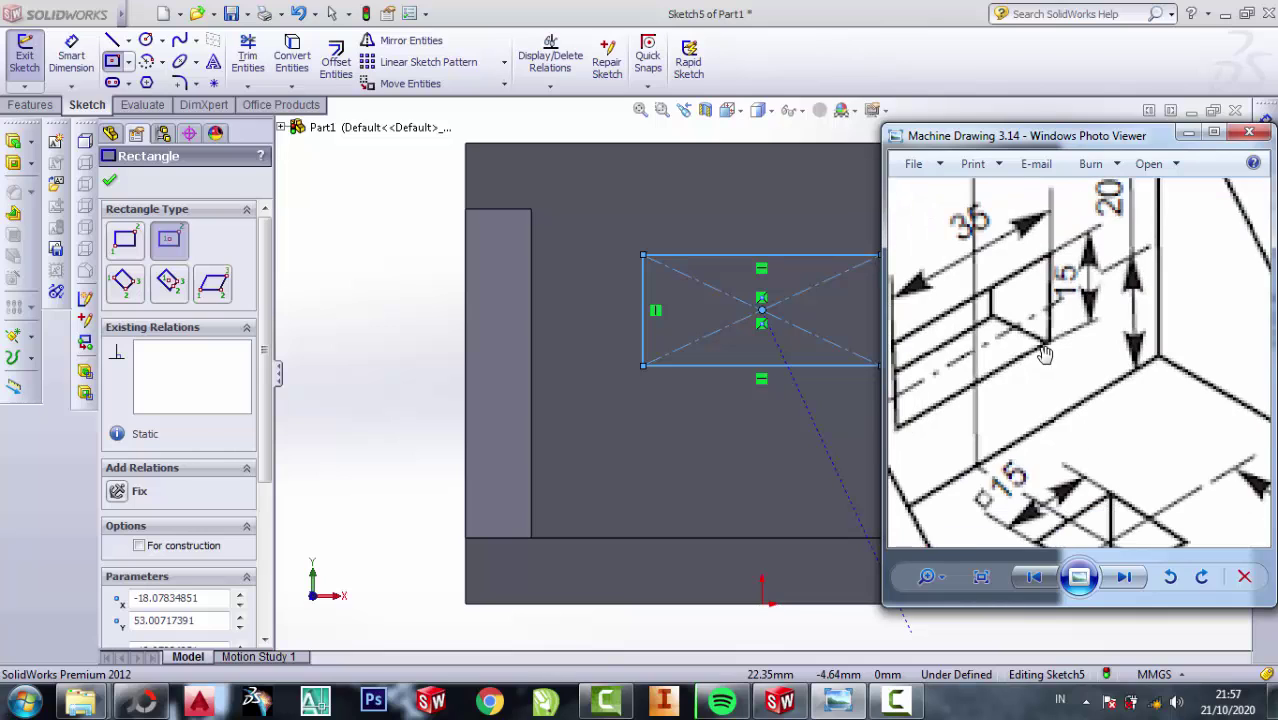
left_click(1188, 133)
- Dimension the rectangle's centre 20 mm above the base's top edge
key("d")
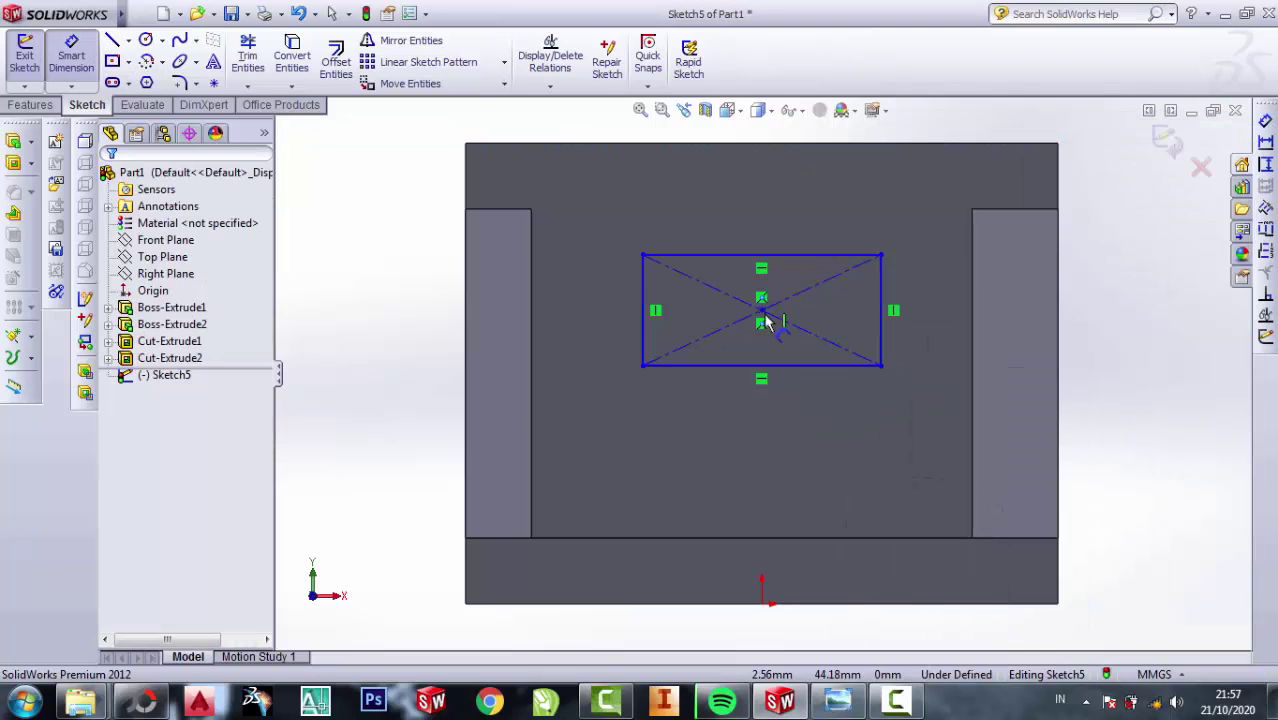
left_click(762, 312)
left_click(834, 538)
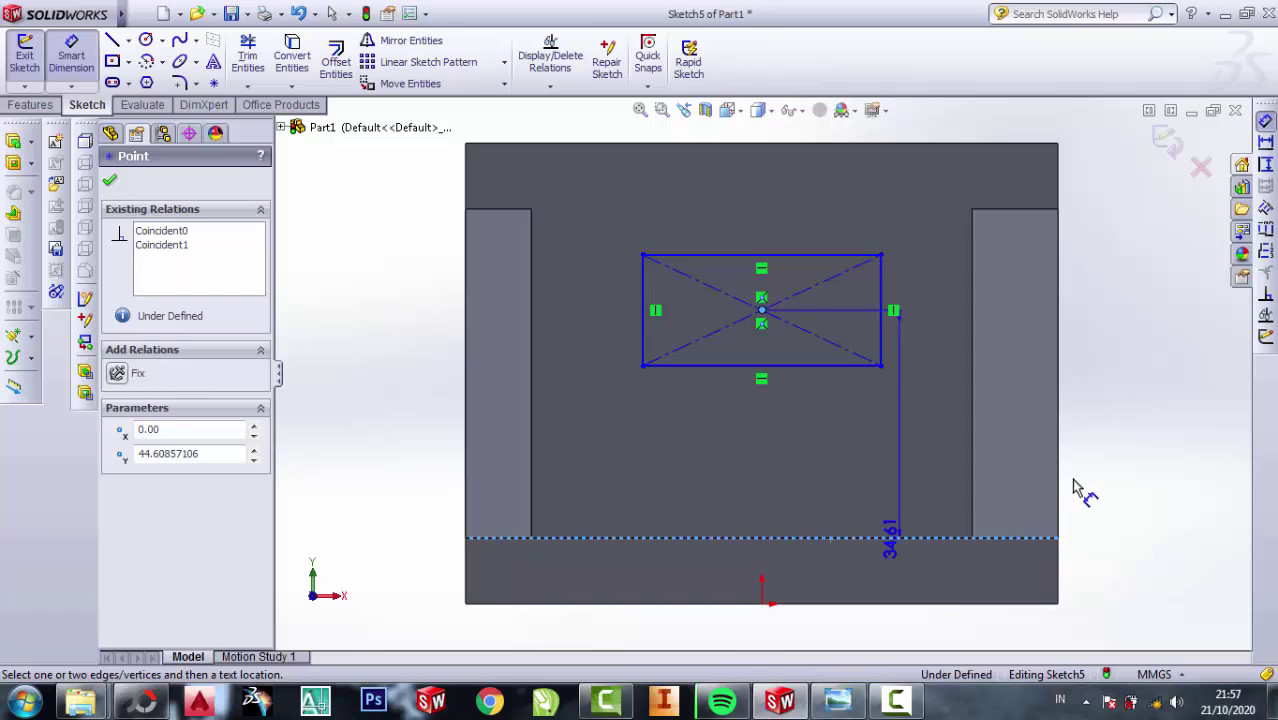
left_click(1120, 440)
type("25")
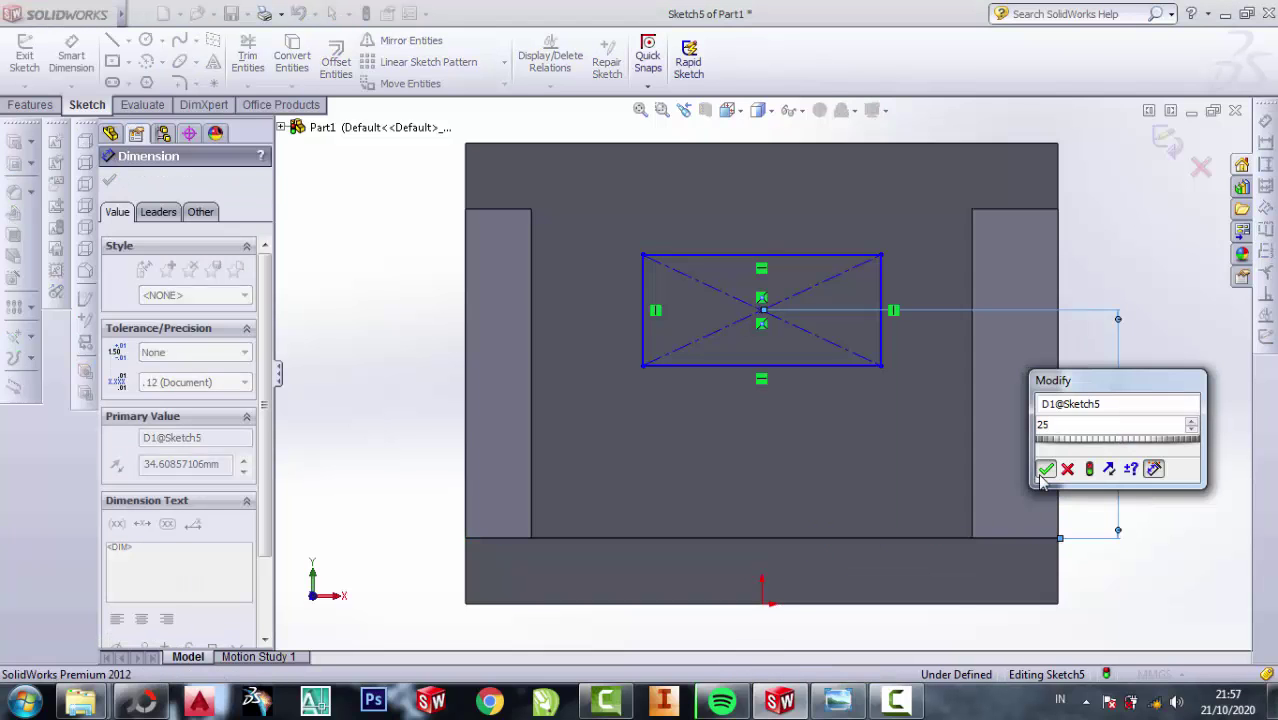
left_click(1044, 470)
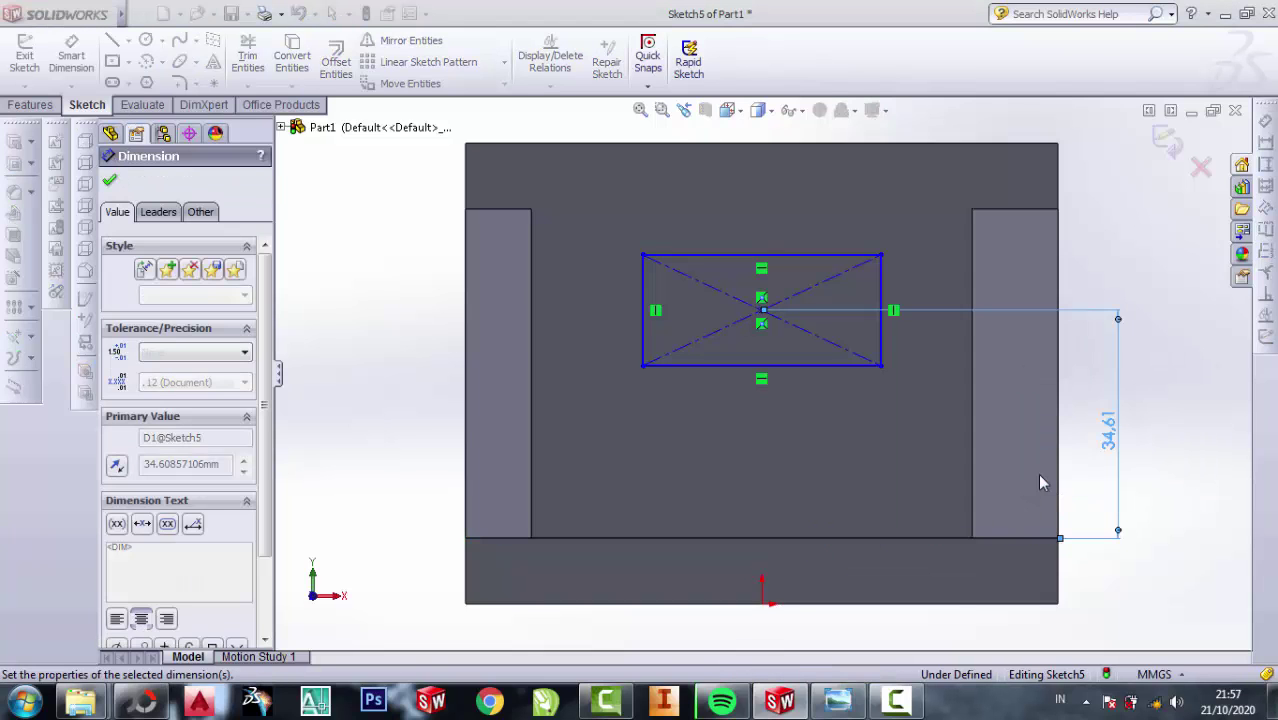
type("25")
left_click(838, 700)
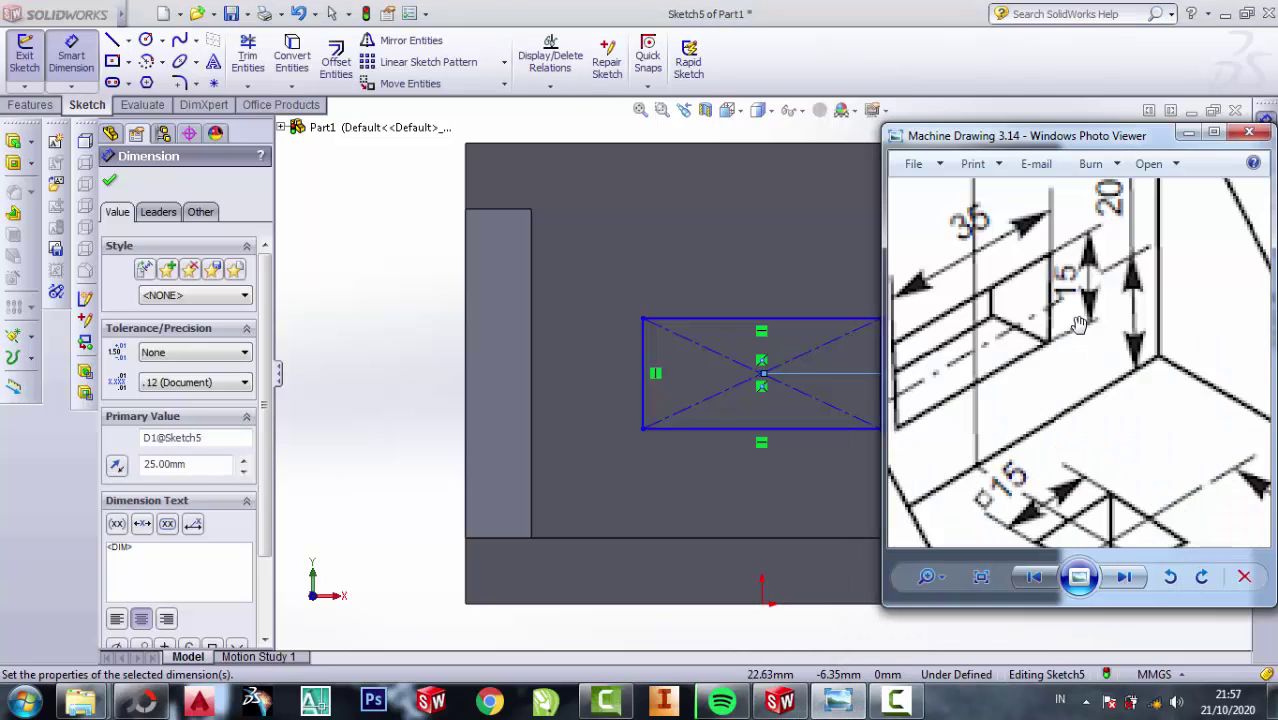
left_click(1188, 133)
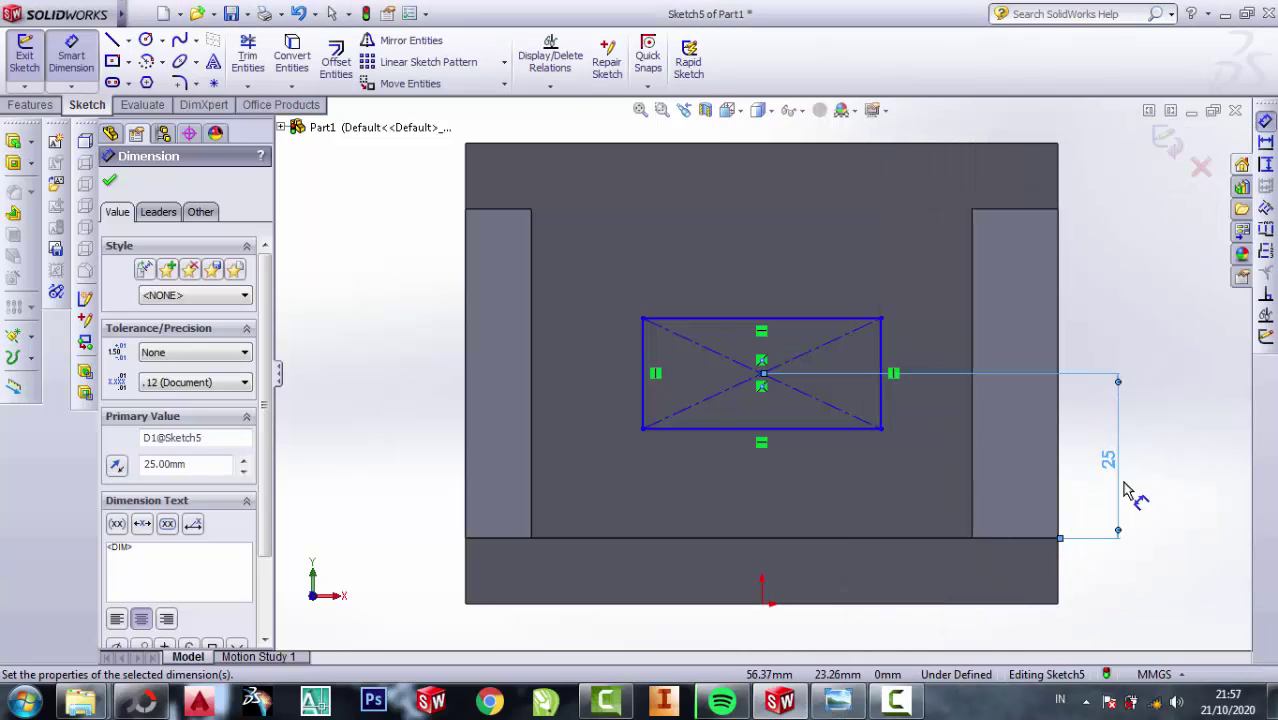
double_click(1110, 460)
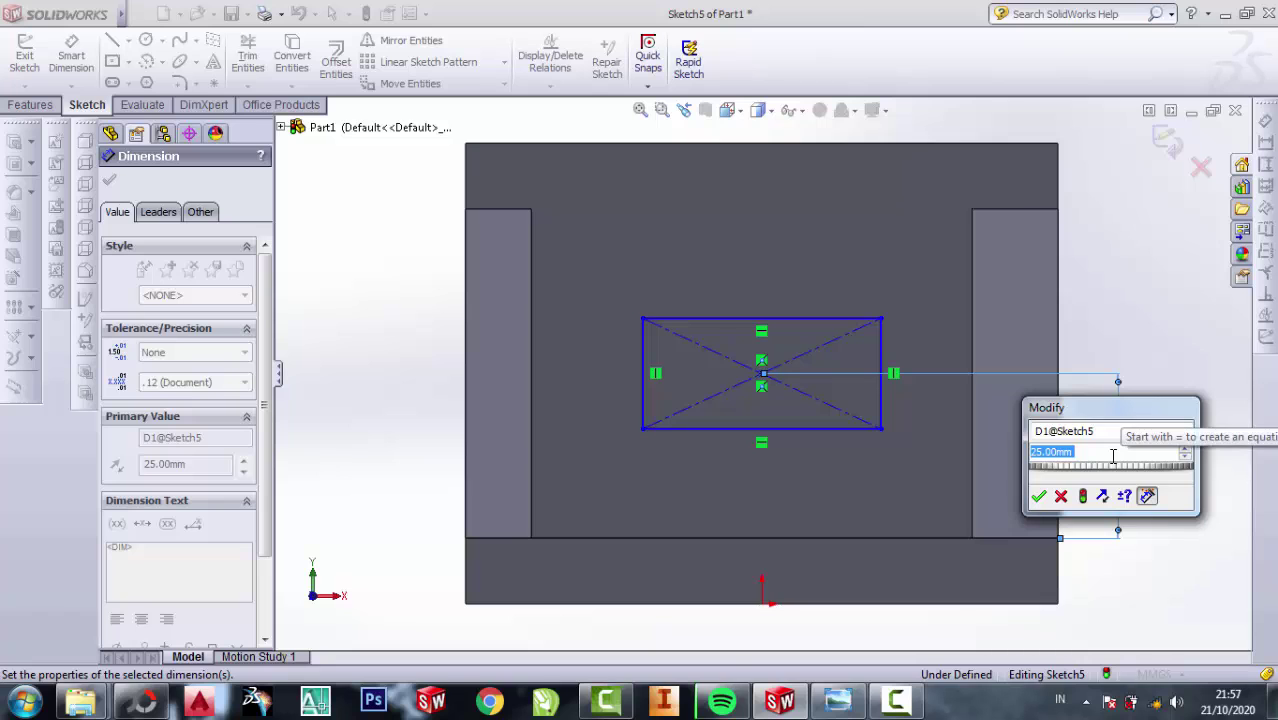
type("20")
key("Return")
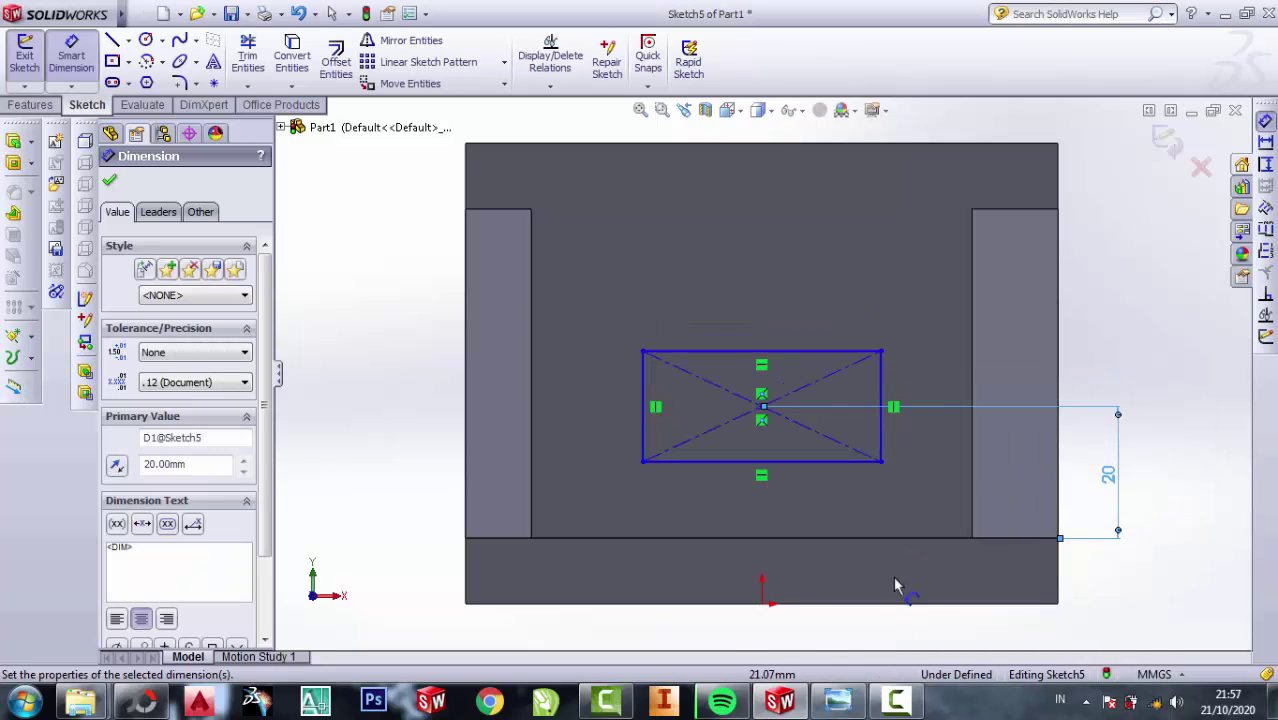
- Dimension the rectangle's right edge to a 15 mm height
left_click(838, 700)
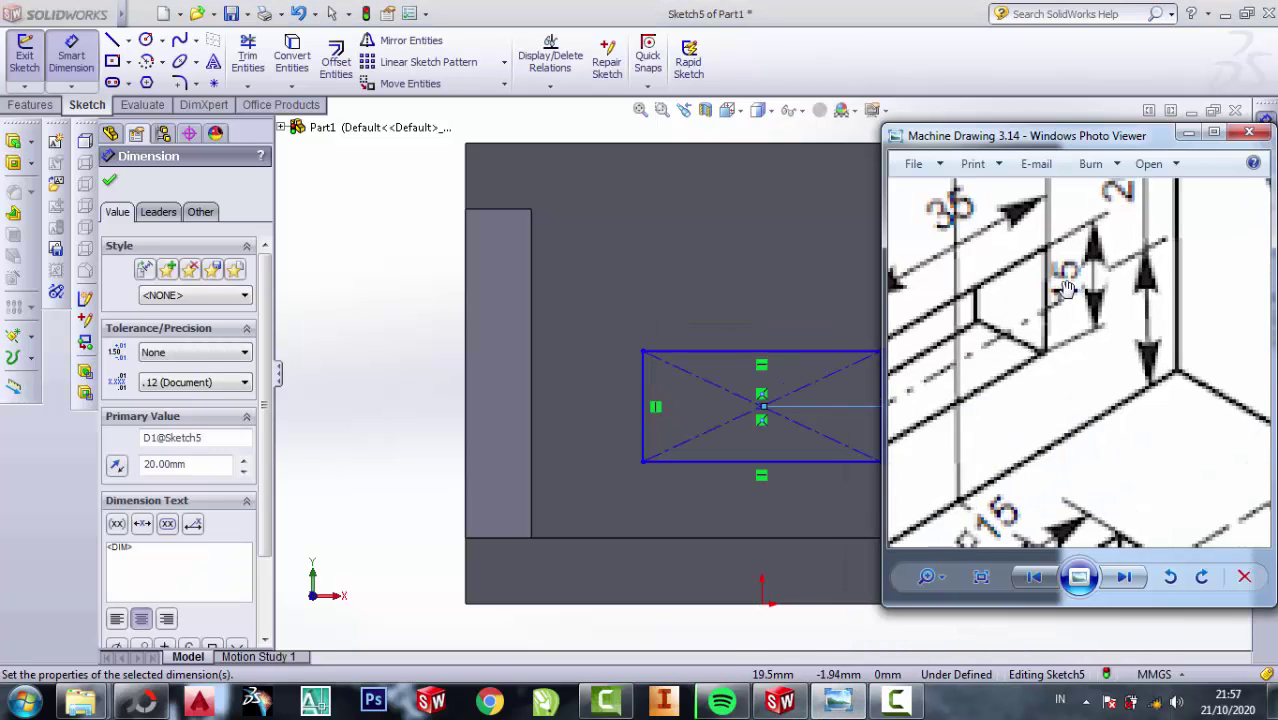
scroll(1066, 288, "down", 1)
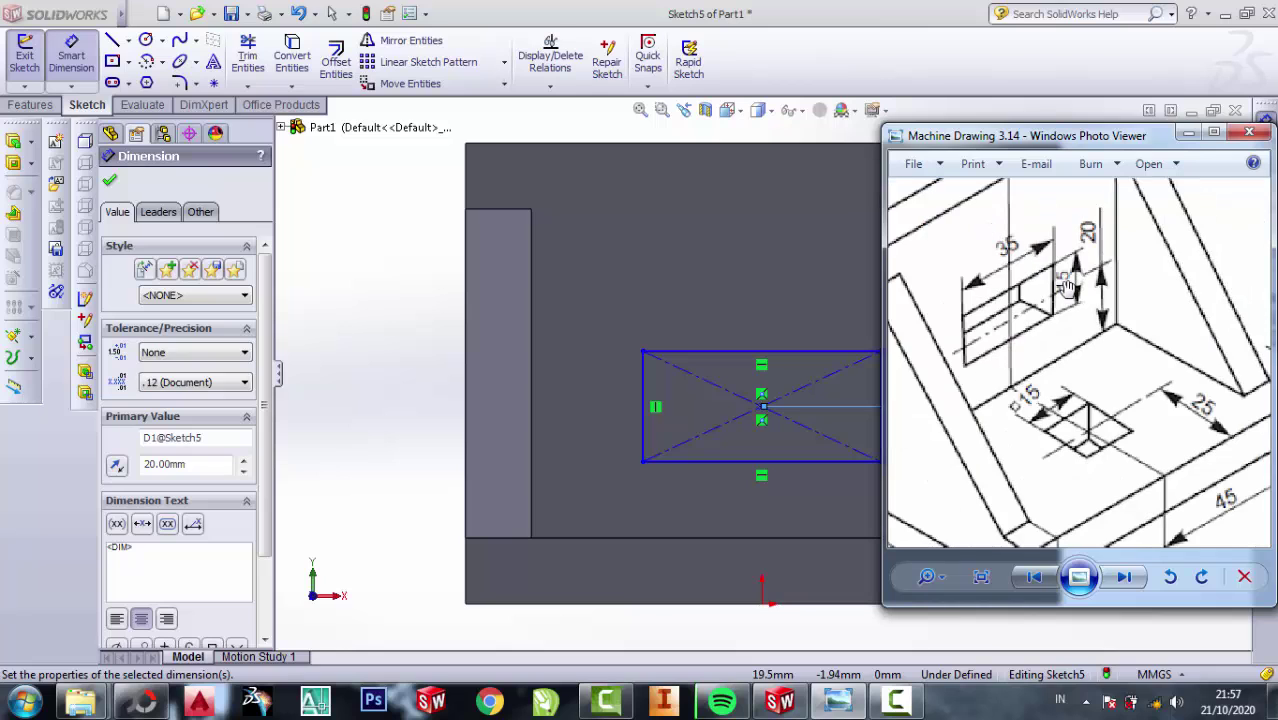
left_click(1188, 133)
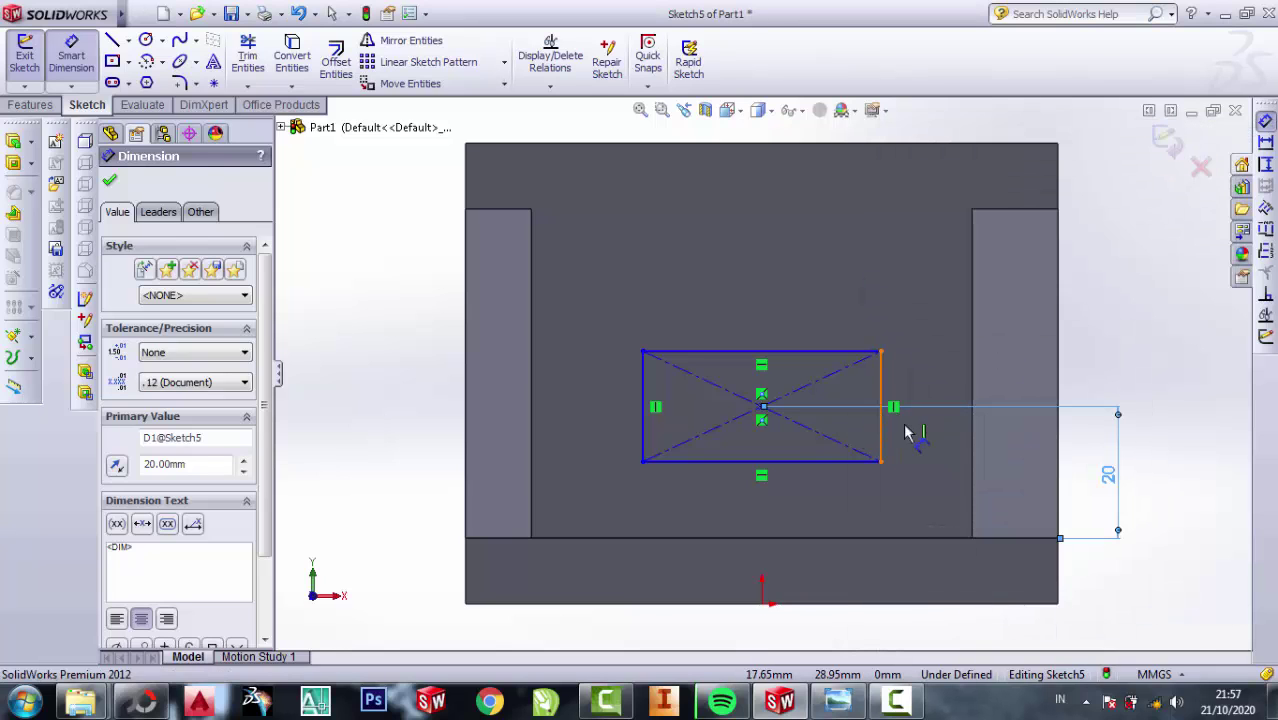
left_click(881, 420)
left_click(905, 373)
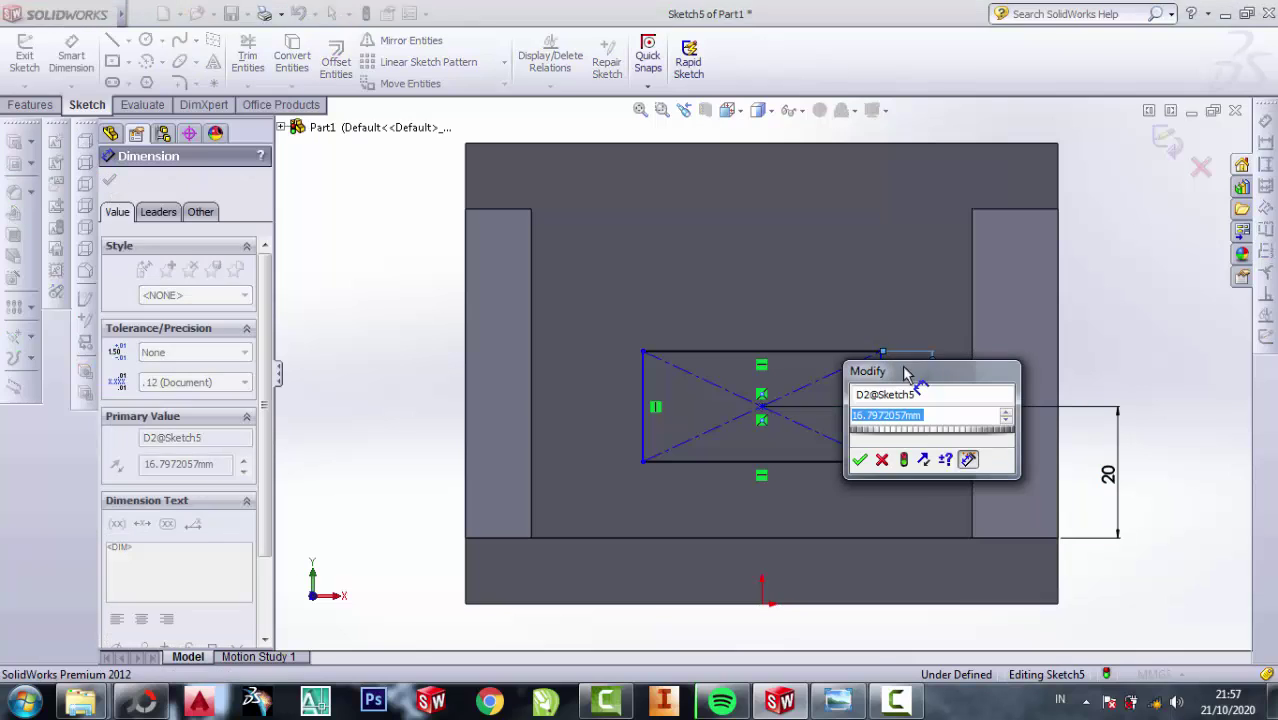
left_click(838, 706)
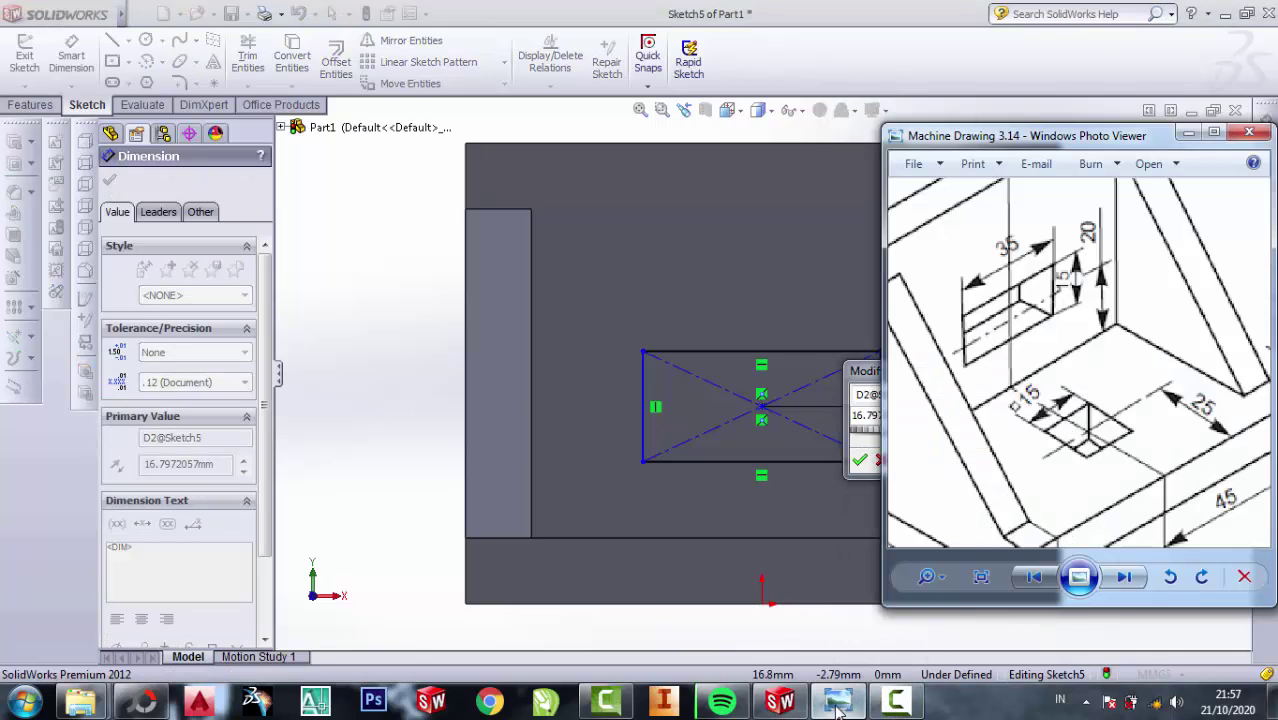
left_click(838, 706)
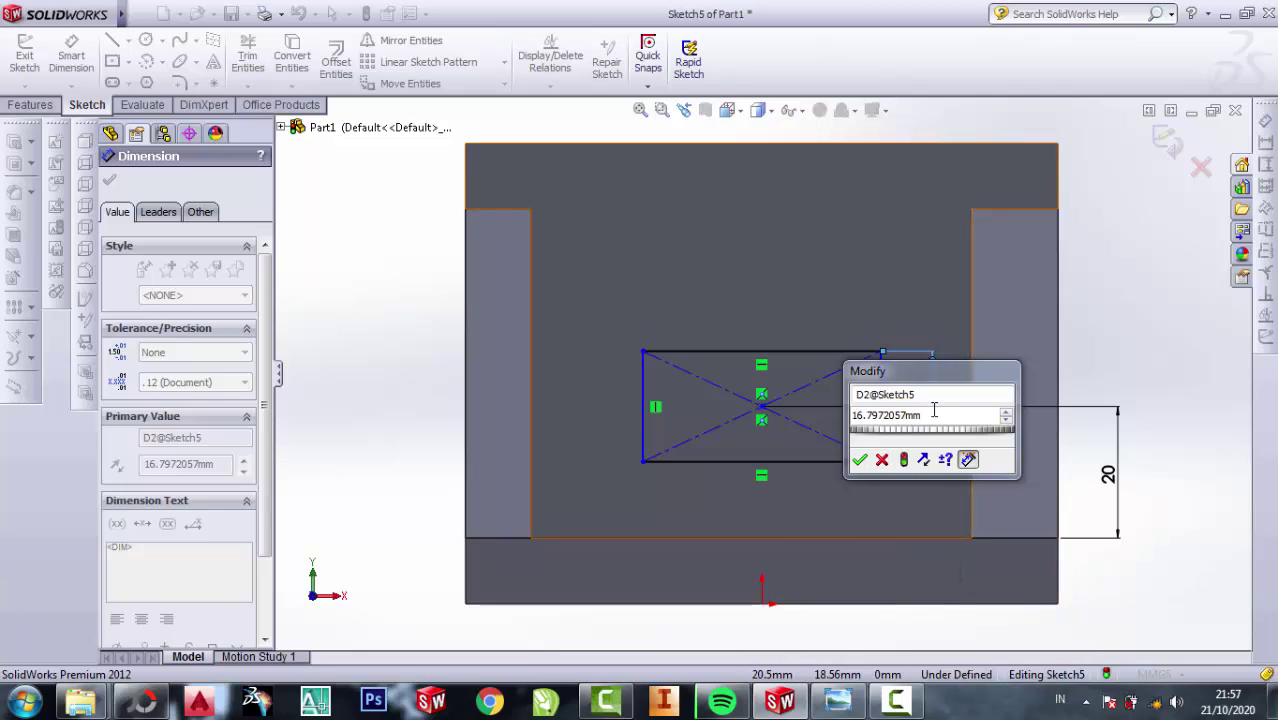
double_click(882, 415)
type("15")
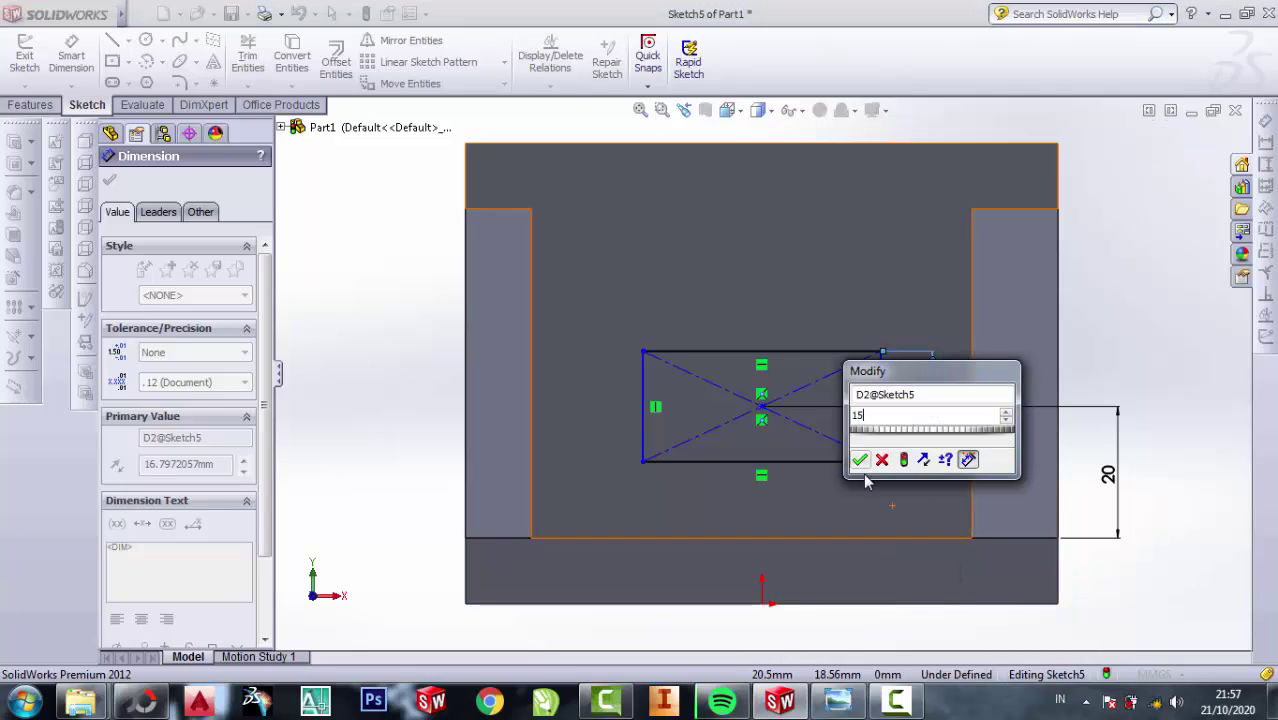
left_click(862, 466)
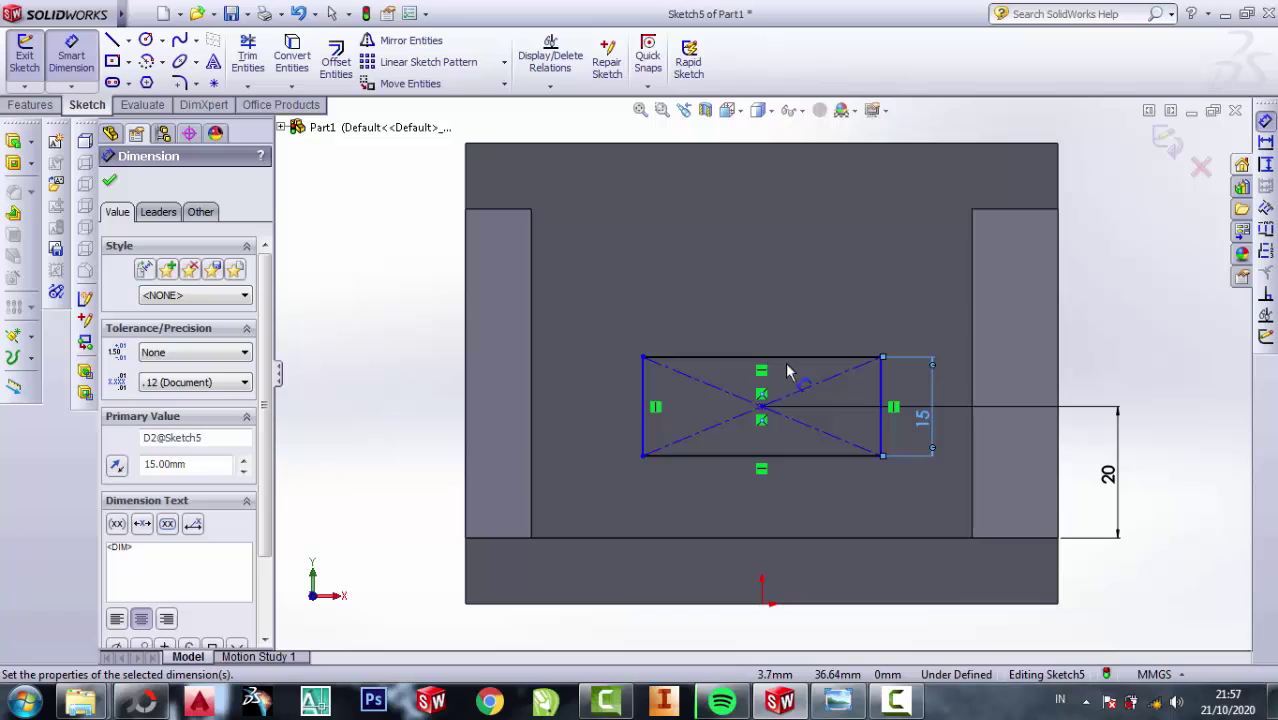
left_click(793, 357)
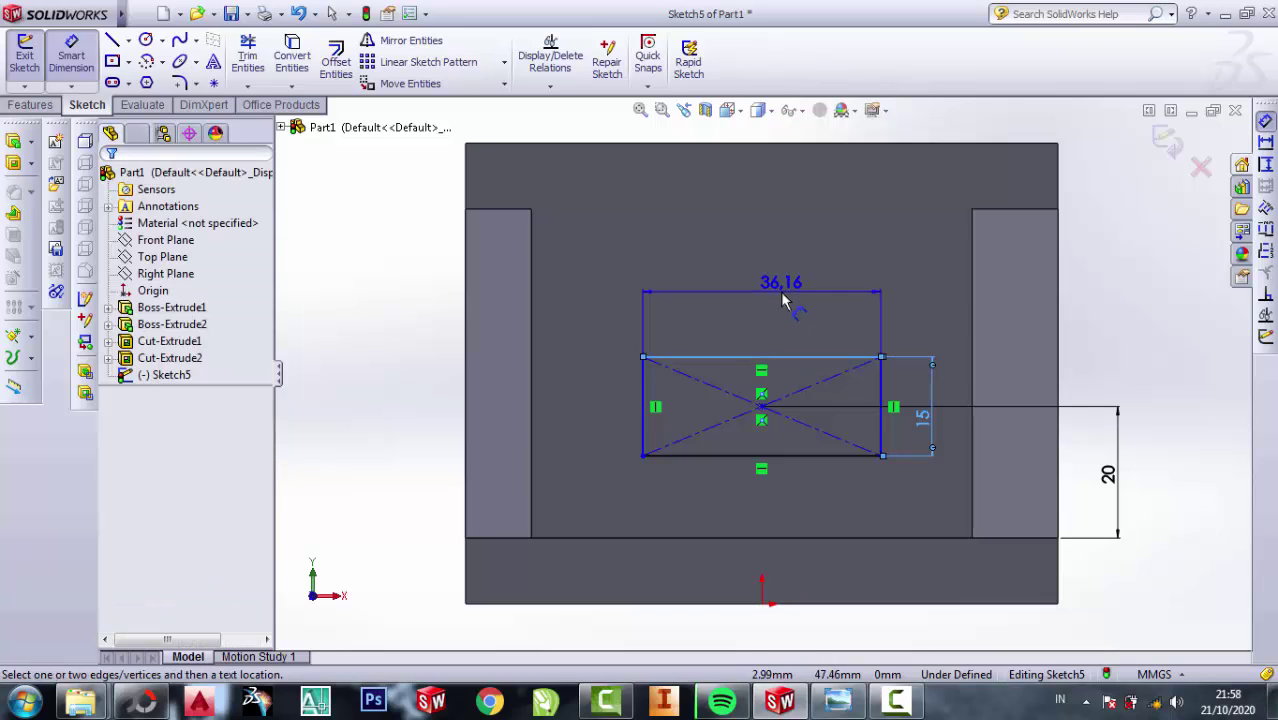
- Set the rectangle's top-edge width to 35 mm
left_click(783, 300)
type("35")
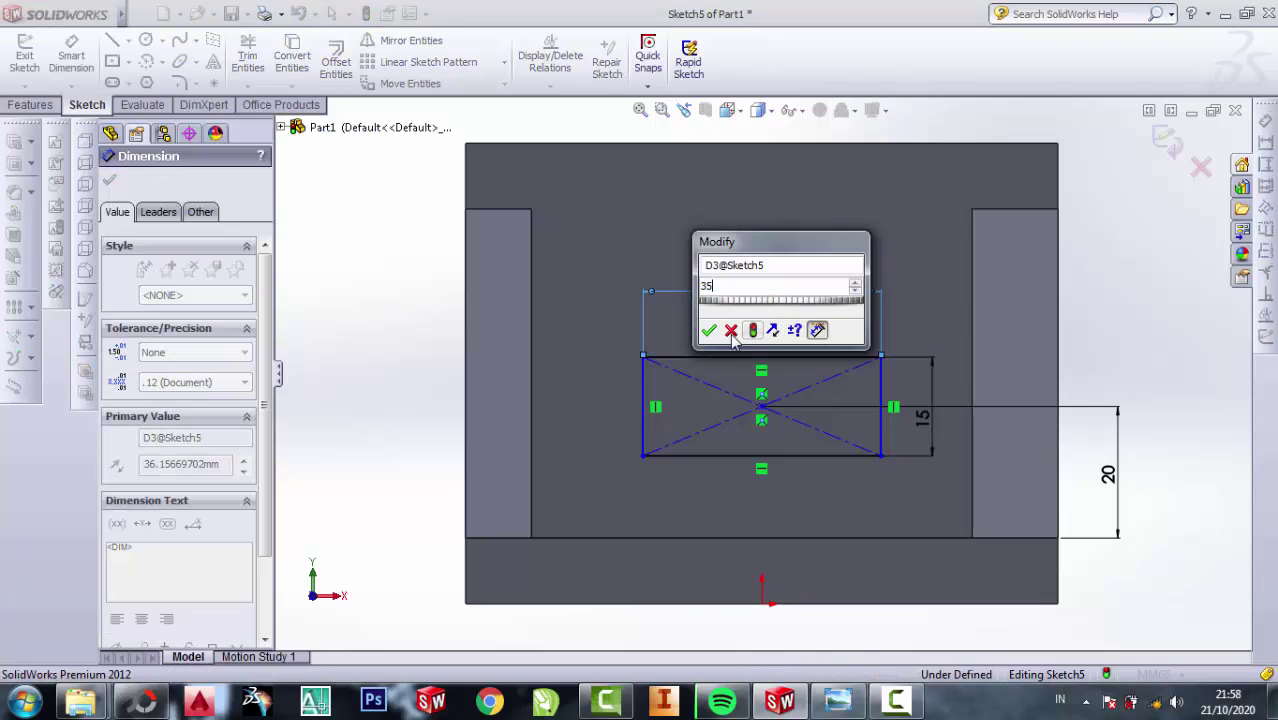
left_click(709, 331)
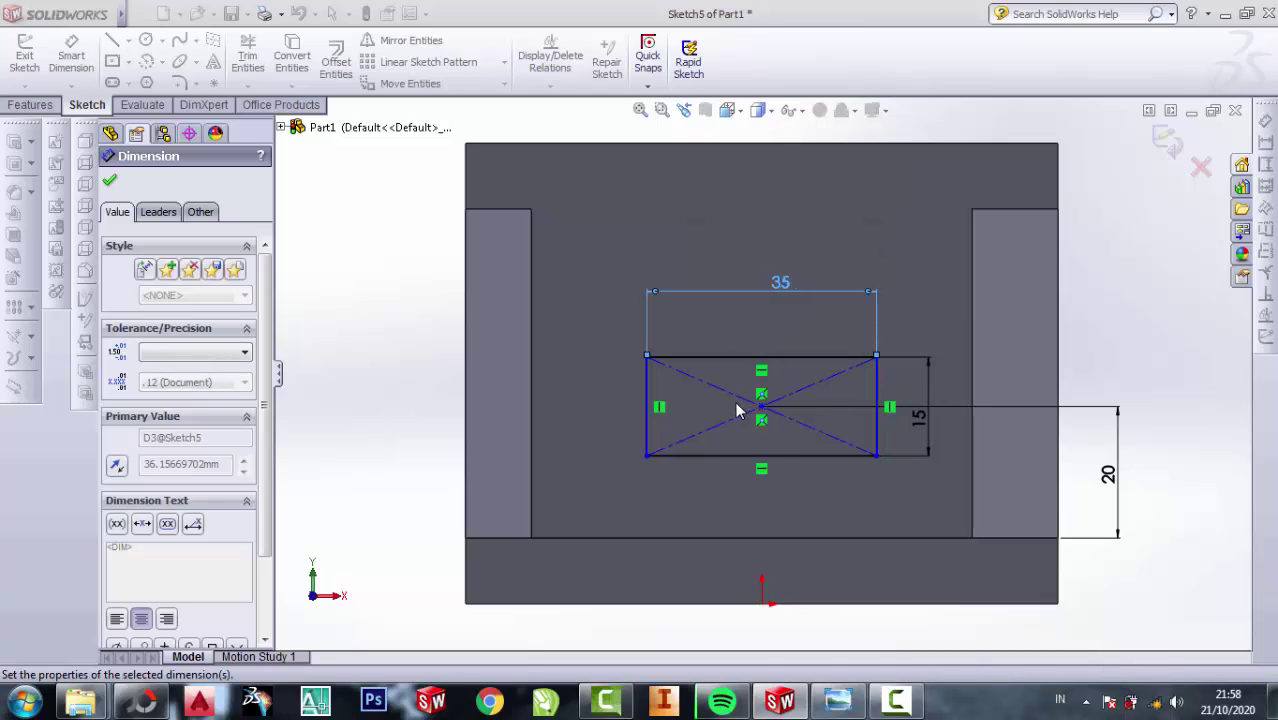
left_click(842, 705)
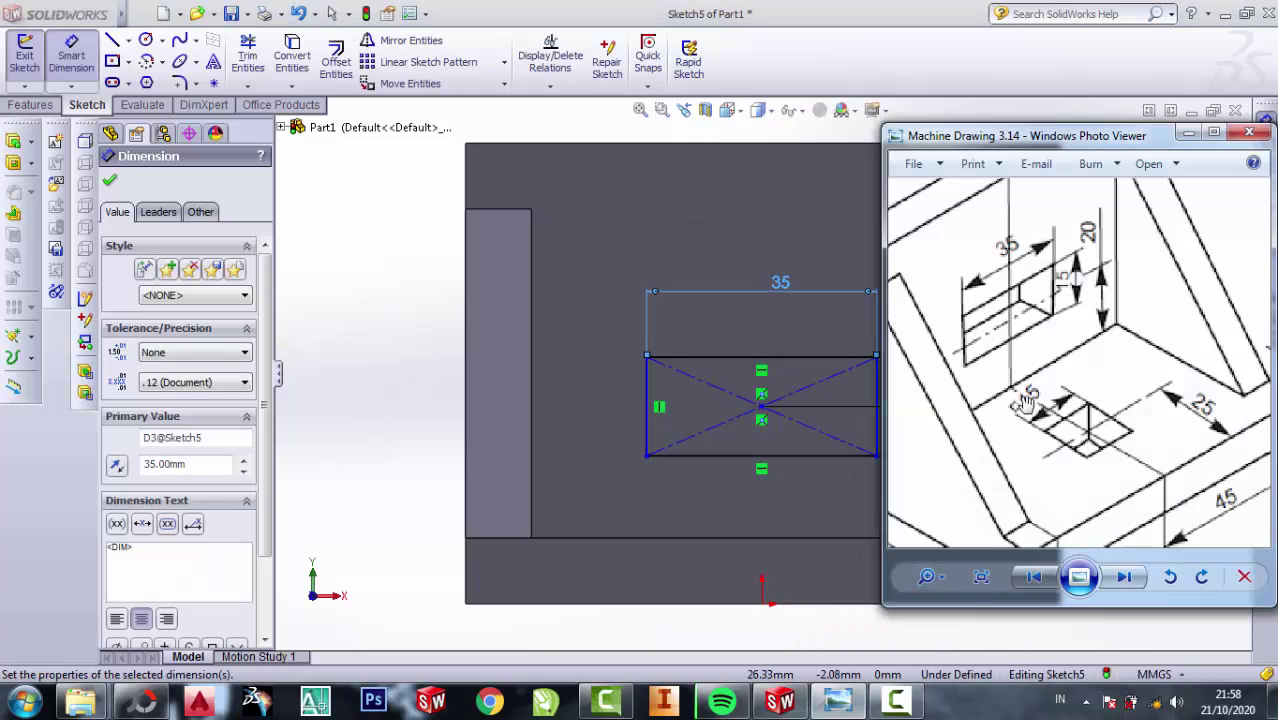
scroll(1065, 355, "down", 1)
scroll(1065, 355, "down", 1)
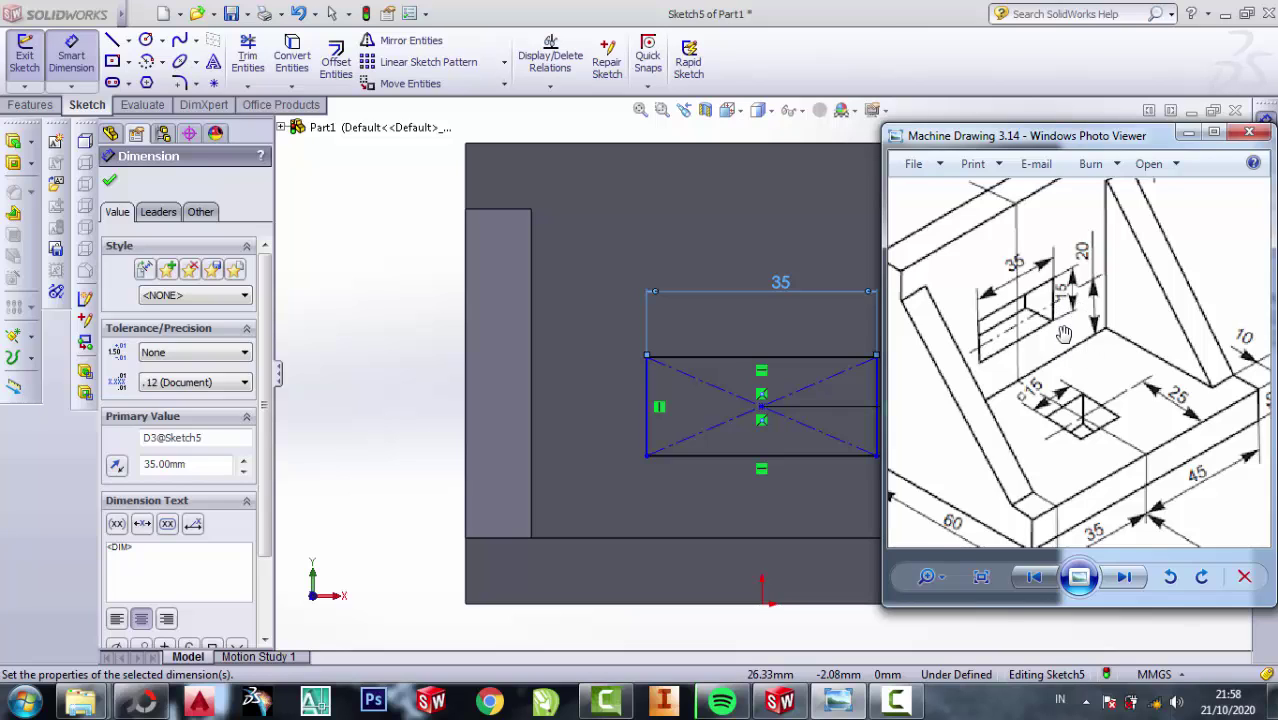
scroll(1065, 333, "down", 1)
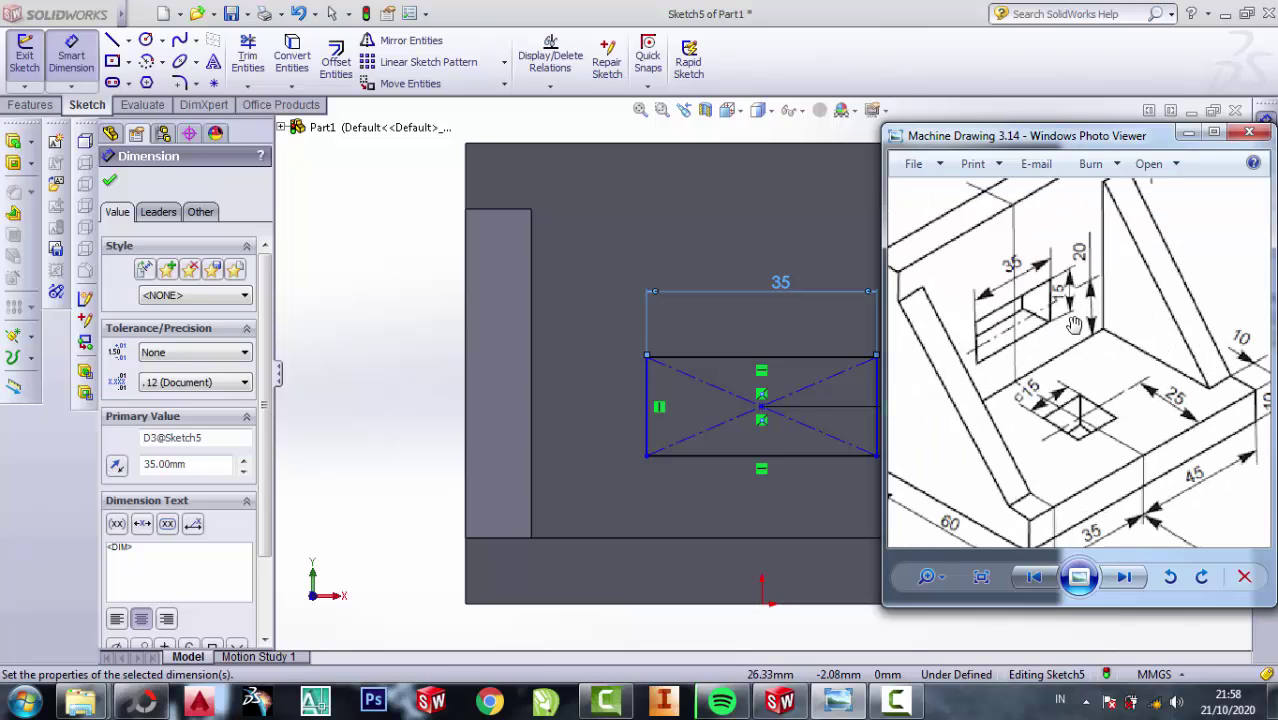
scroll(1077, 330, "down", 1)
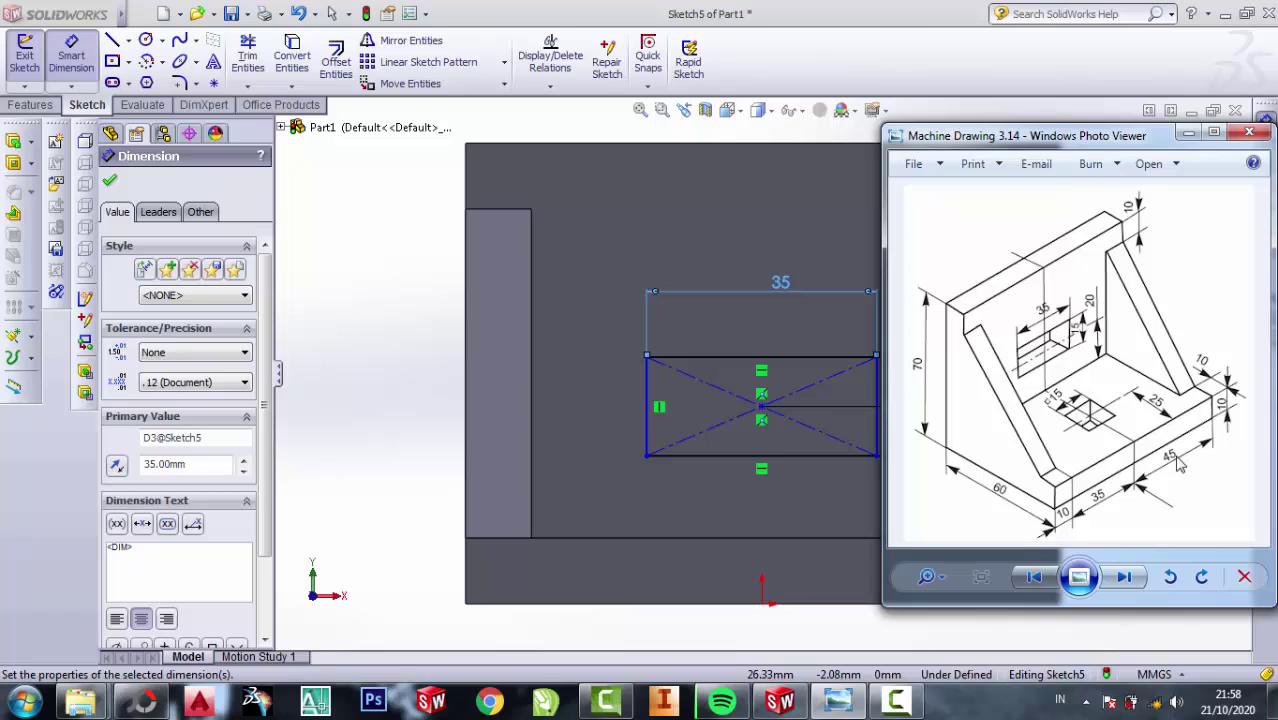
left_click(1188, 133)
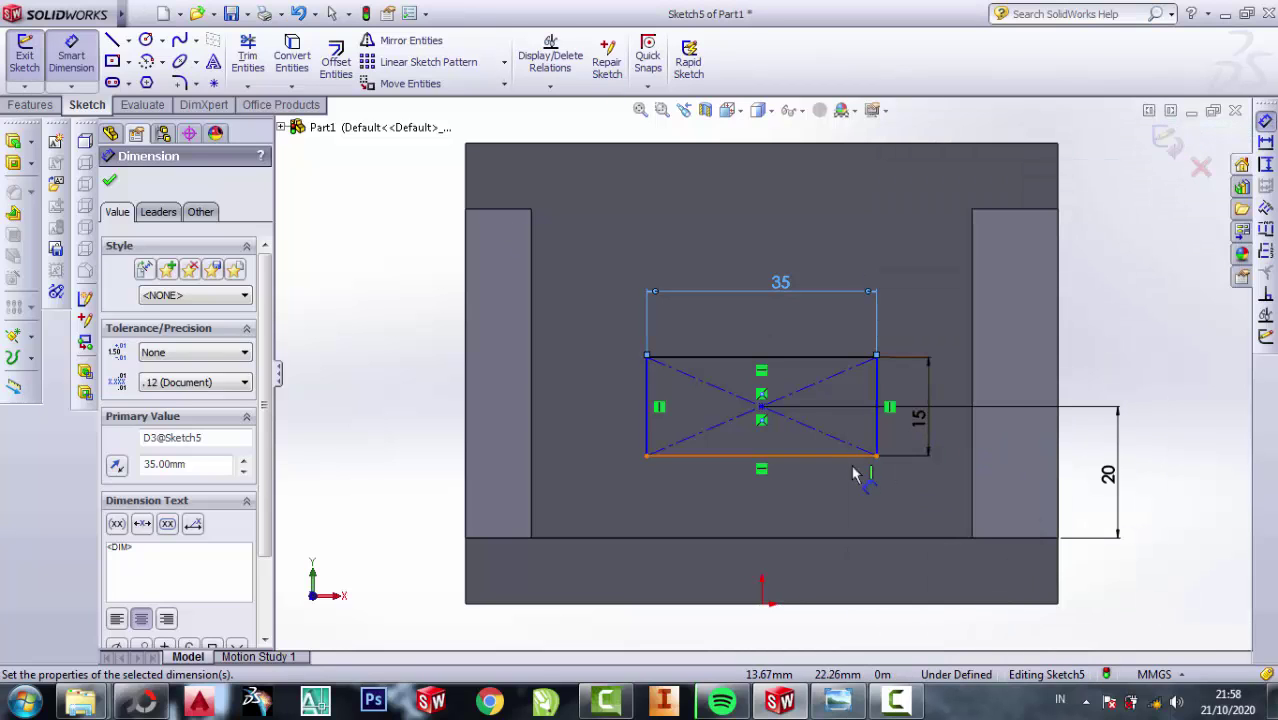
- Dimension the rectangle's centre 45 mm from the part's right edge
left_click(762, 409)
left_click(1058, 530)
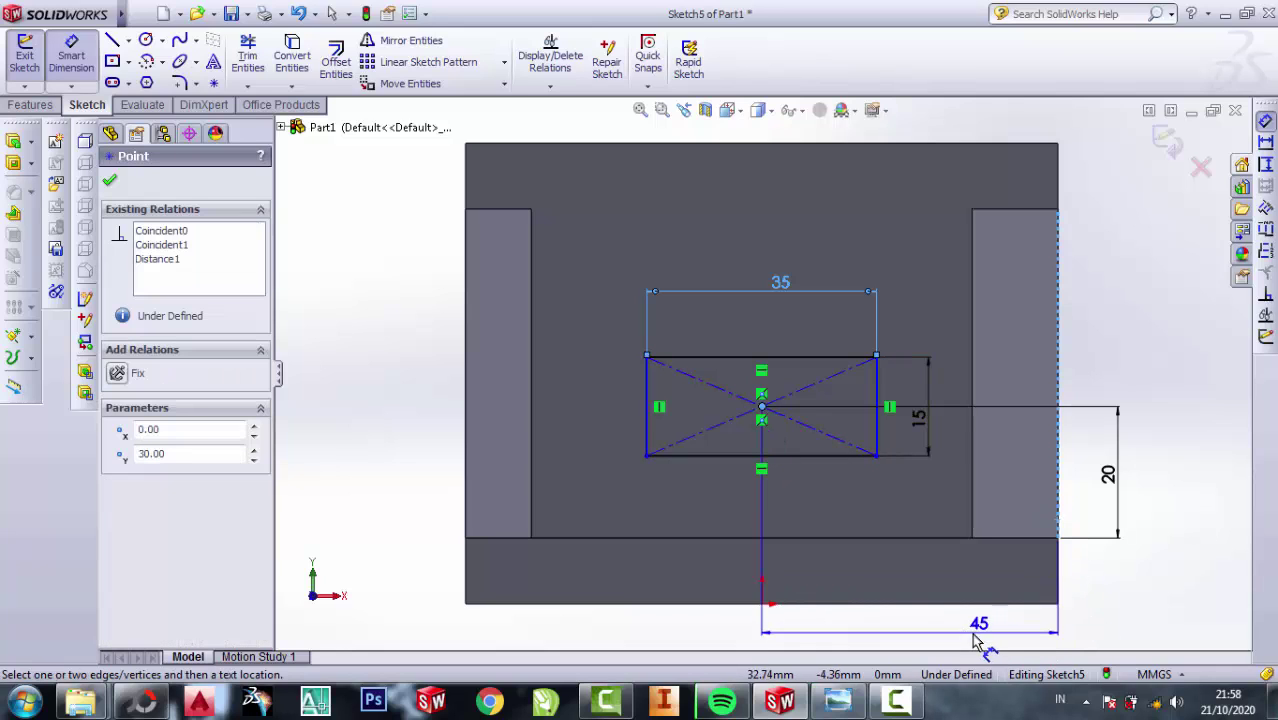
left_click(1000, 632)
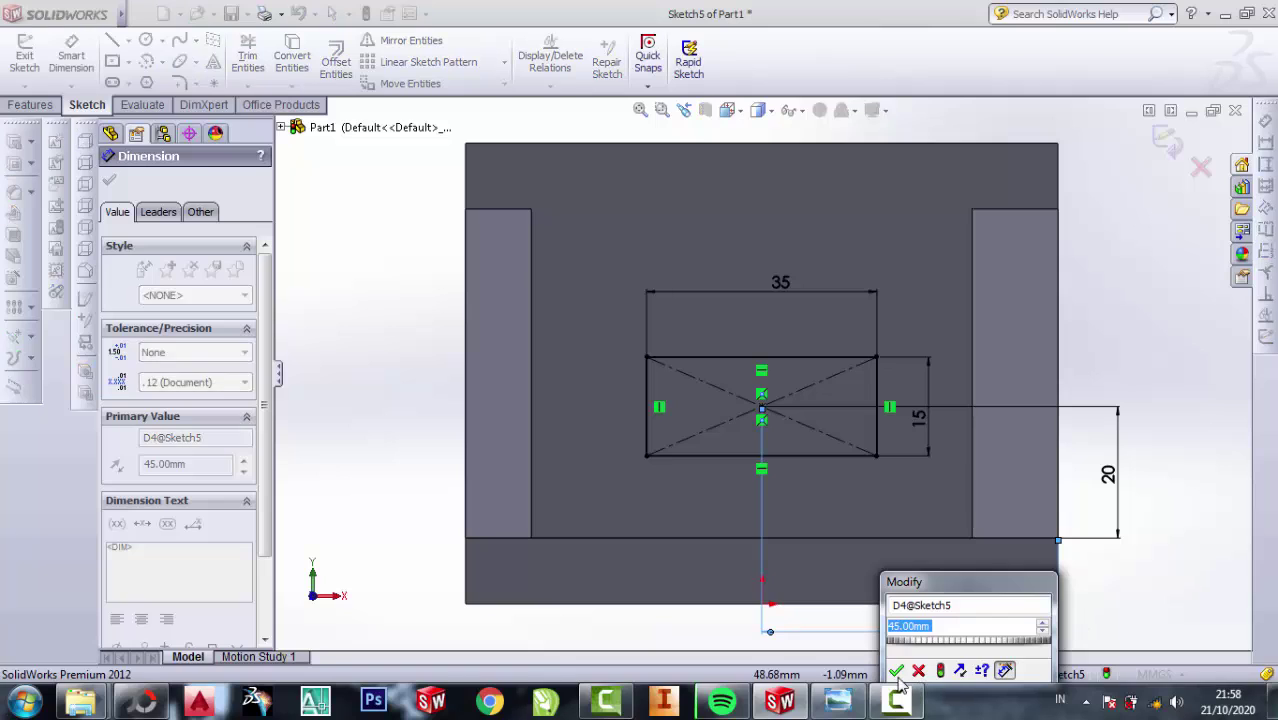
left_click(897, 671)
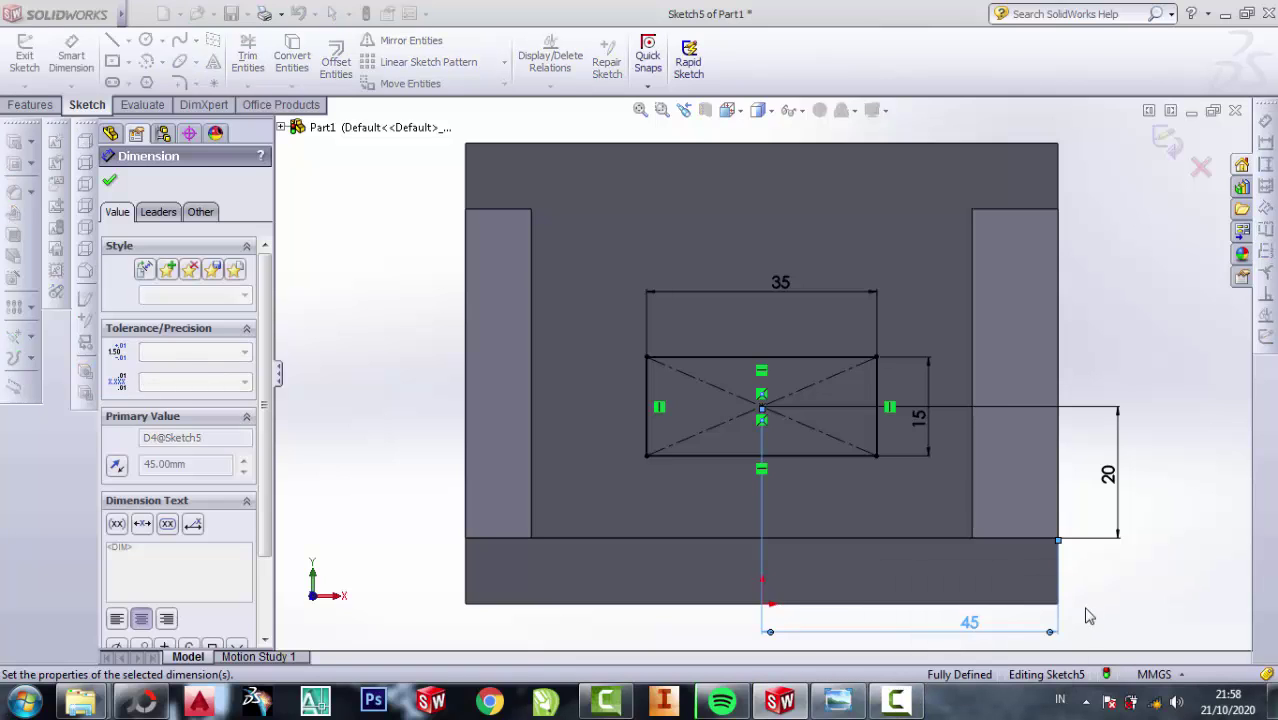
left_click(834, 704)
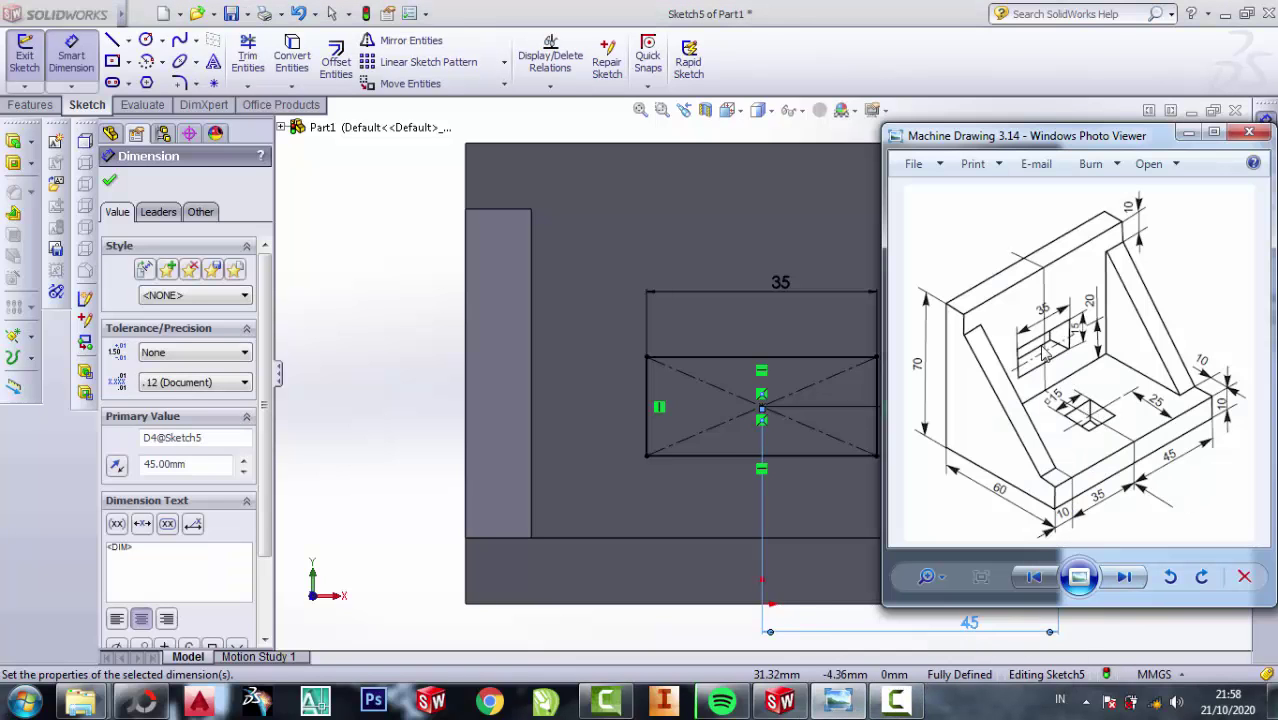
left_click(1188, 134)
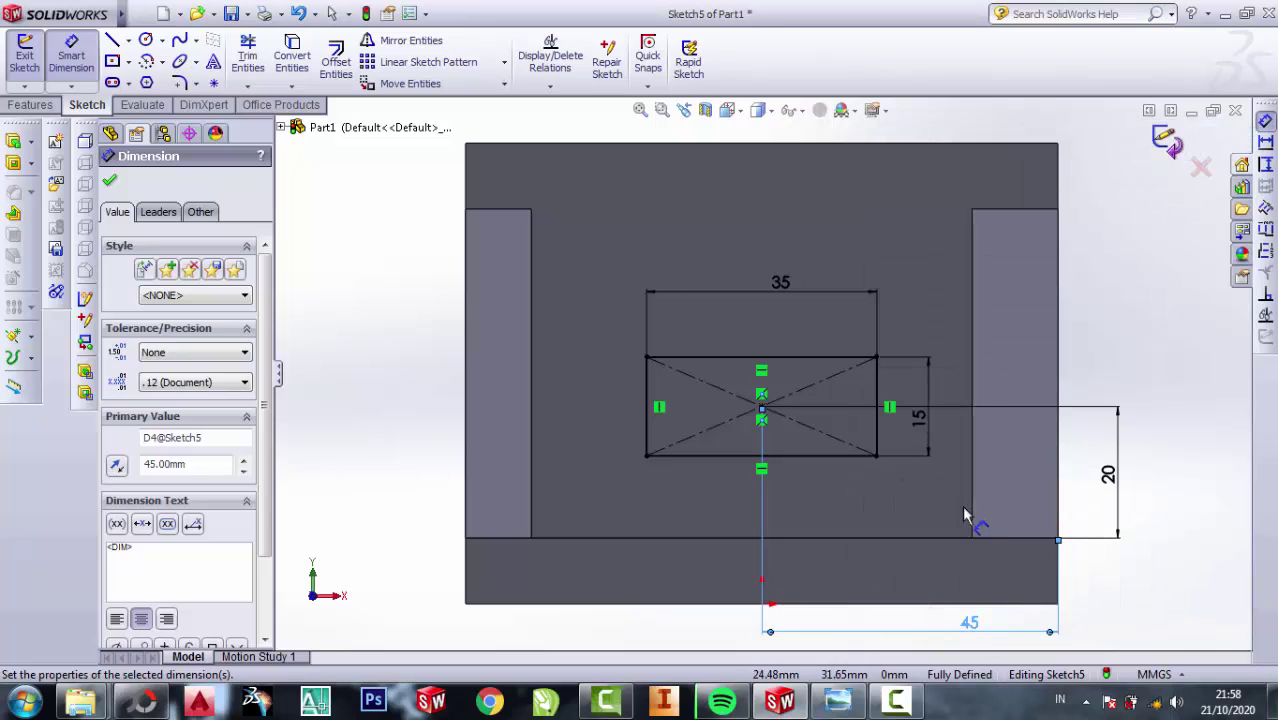
left_click(14, 166)
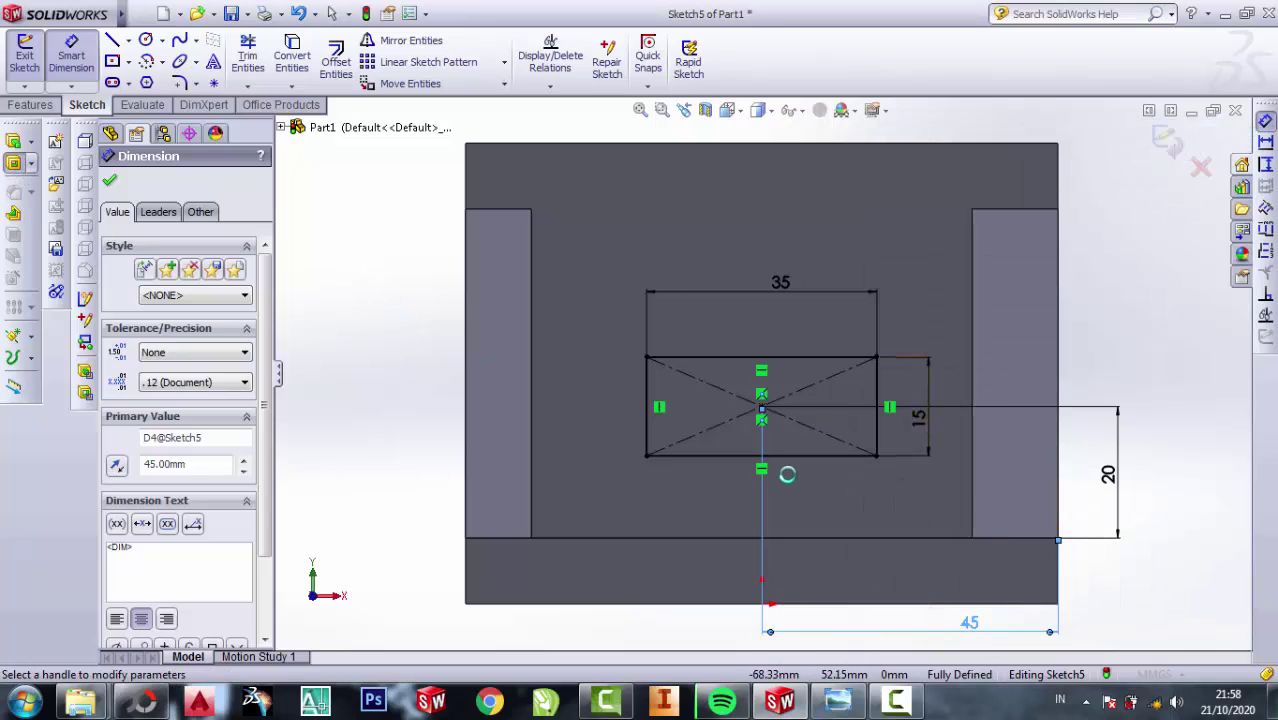
- Confirm the 35 × 15 window cut through the back wall, then select the base face
left_click(110, 180)
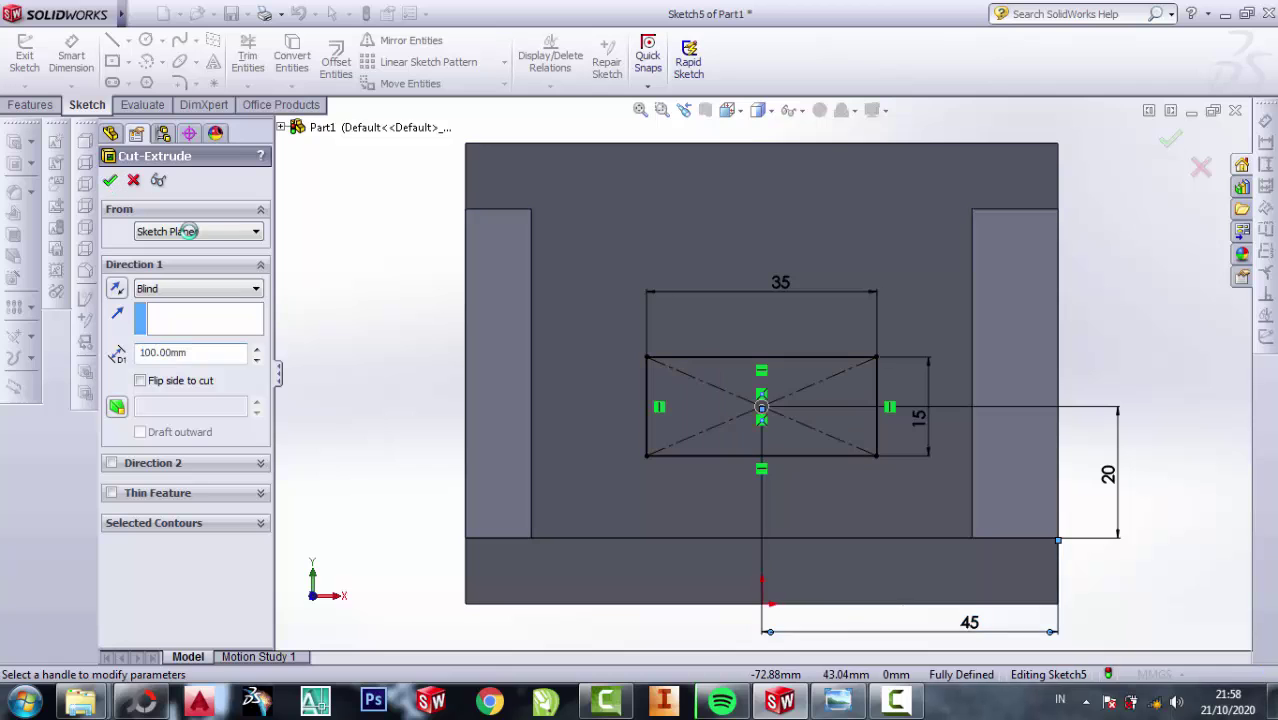
middle_click_drag(792, 345, 830, 500)
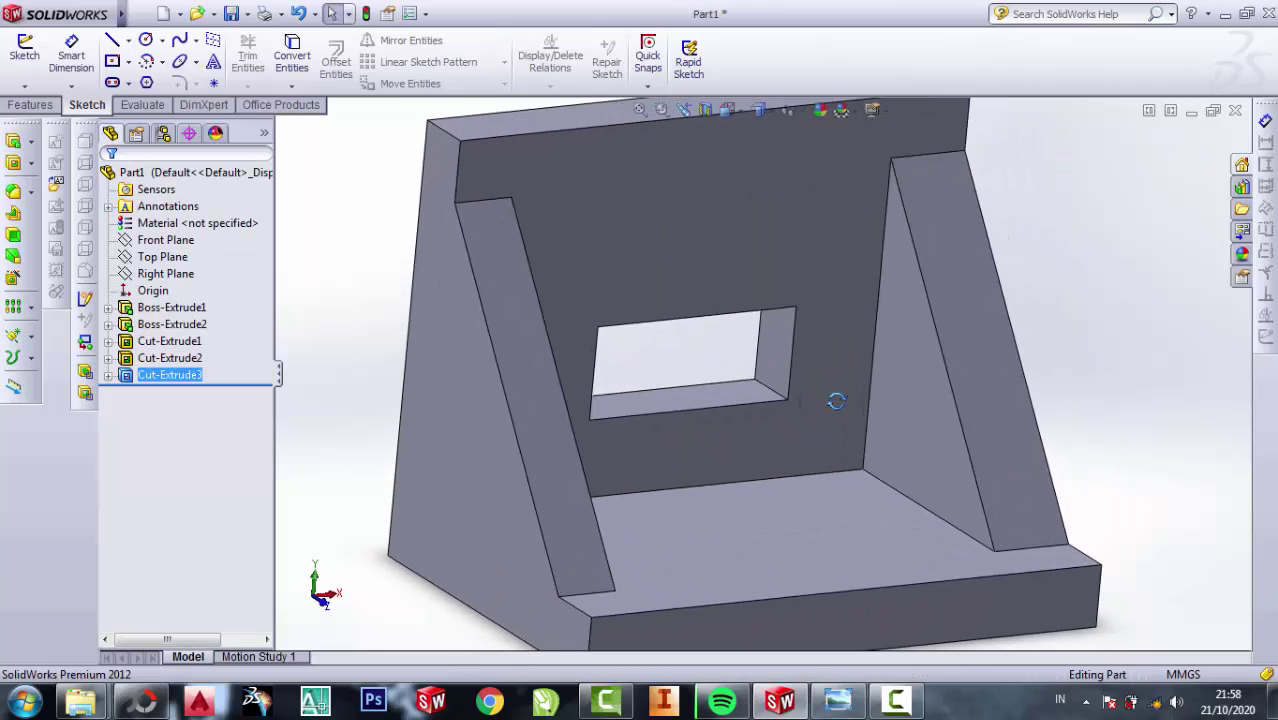
left_click(843, 706)
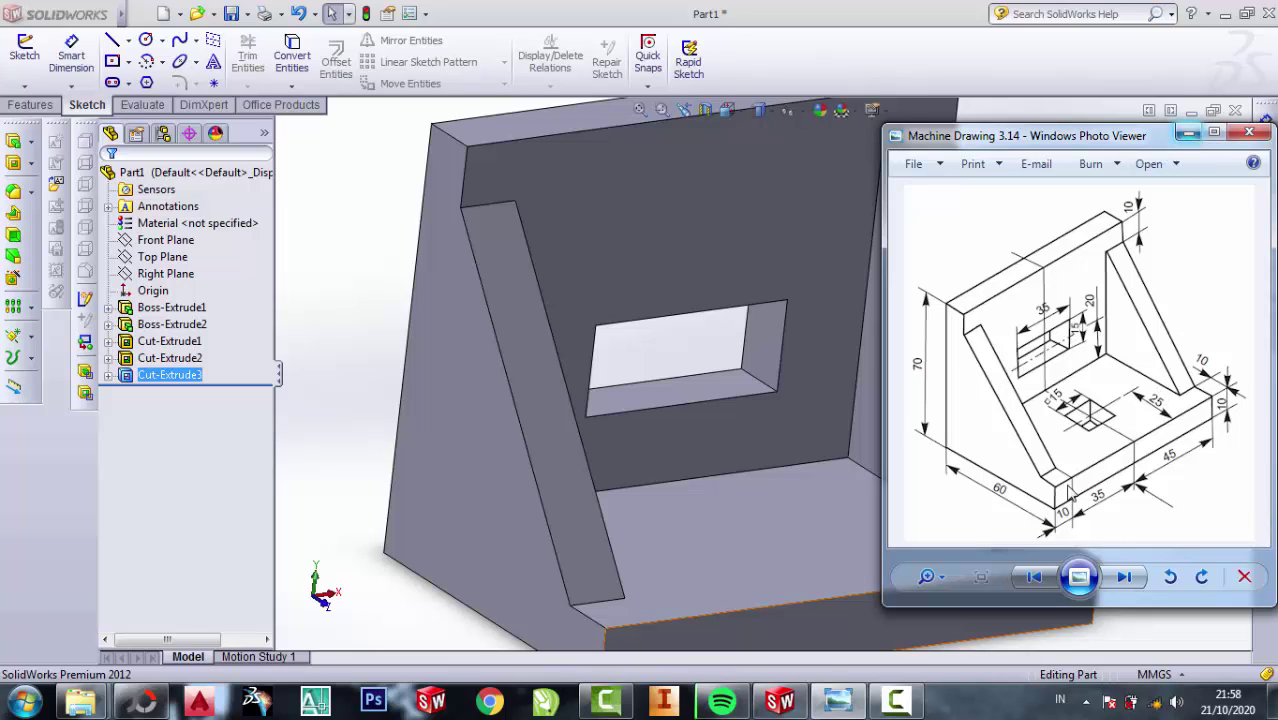
left_click(1190, 133)
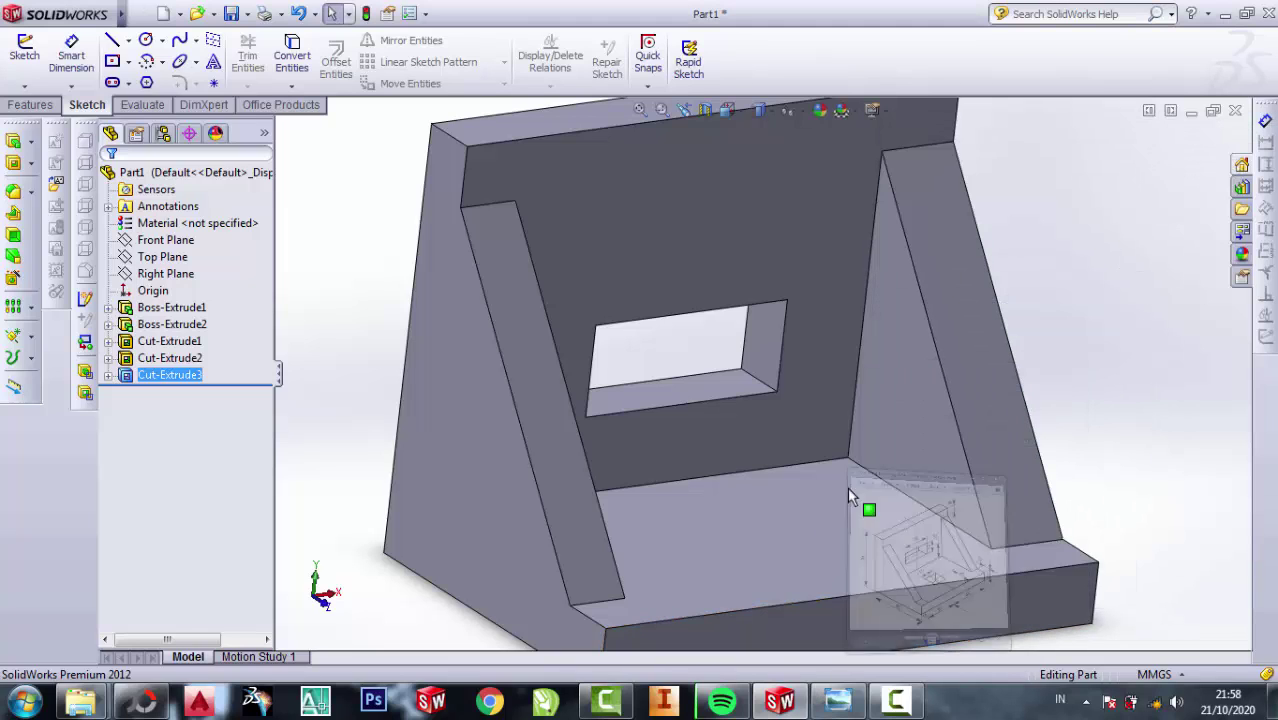
left_click(746, 569)
- Look Normal To the base face and sketch a small centre rectangle just below the origin
left_click(884, 517)
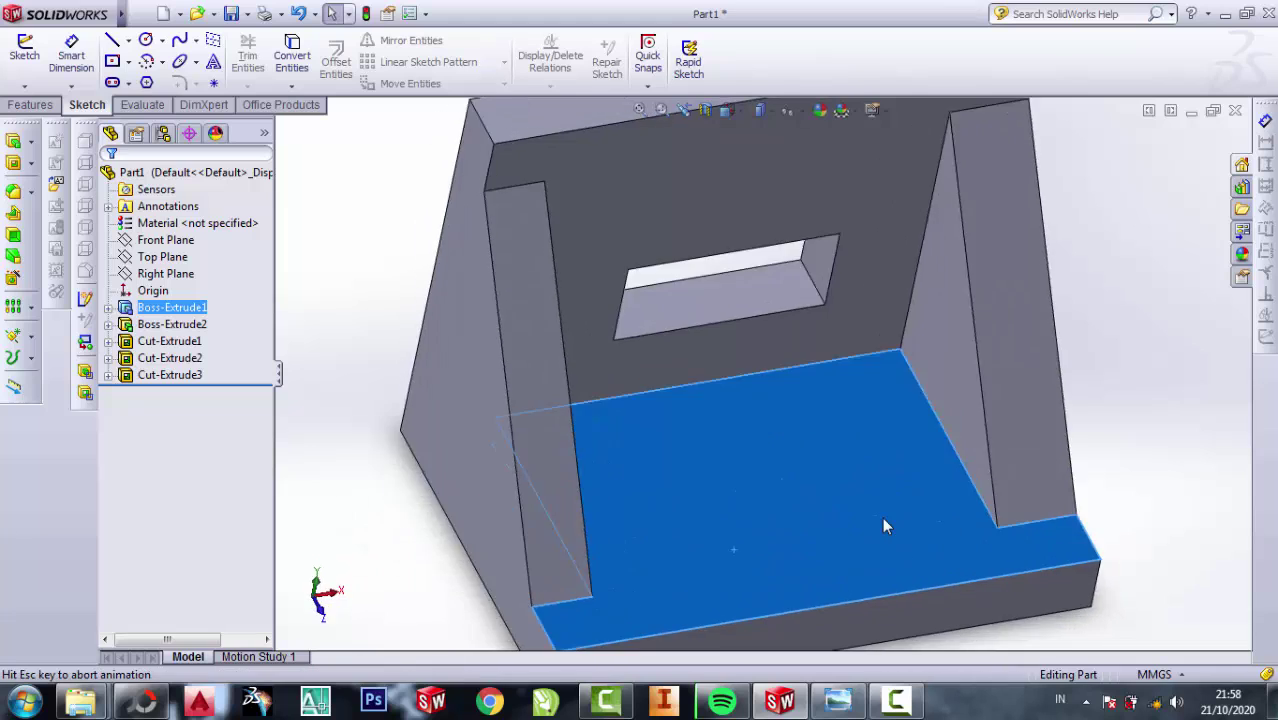
left_click(112, 62)
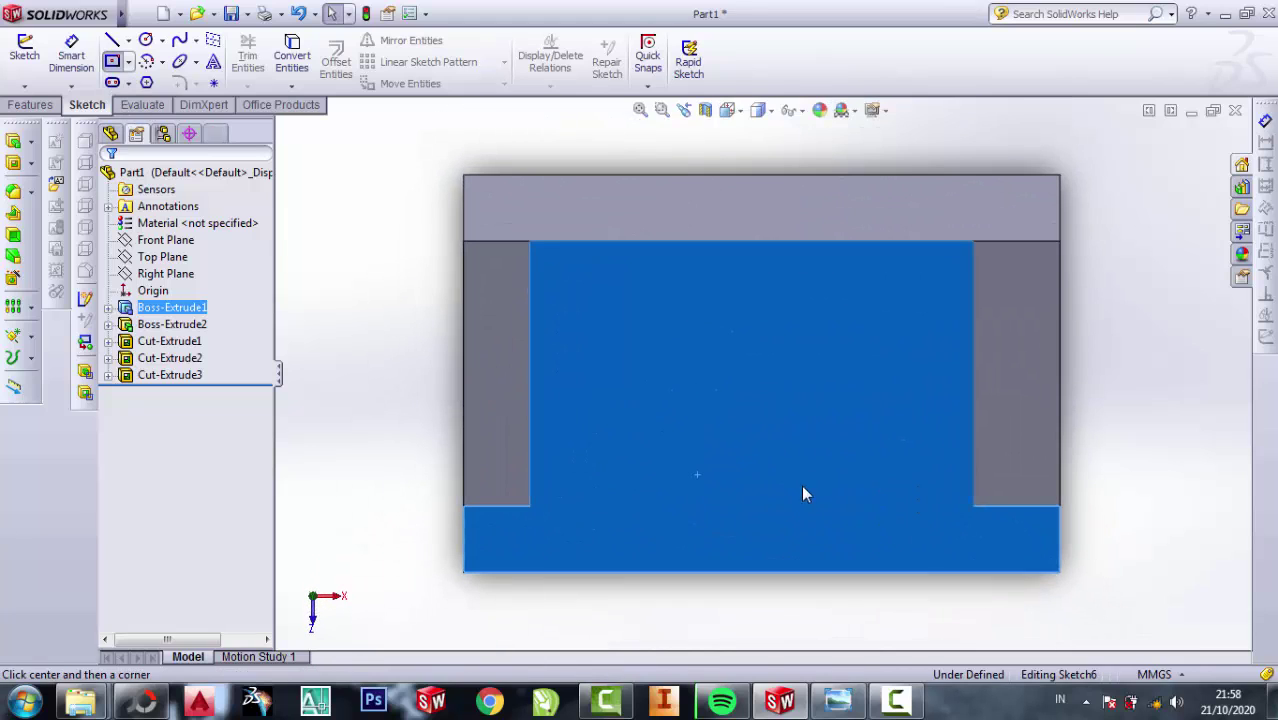
left_click(762, 434)
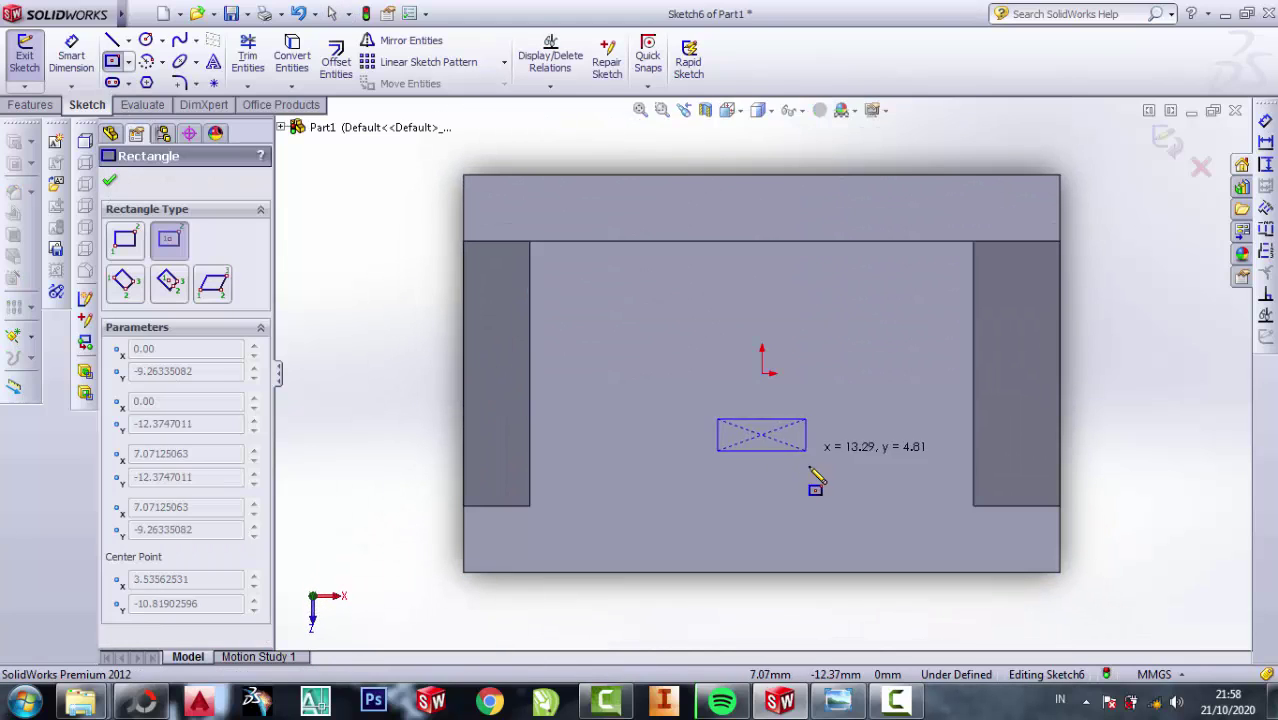
left_click(818, 461)
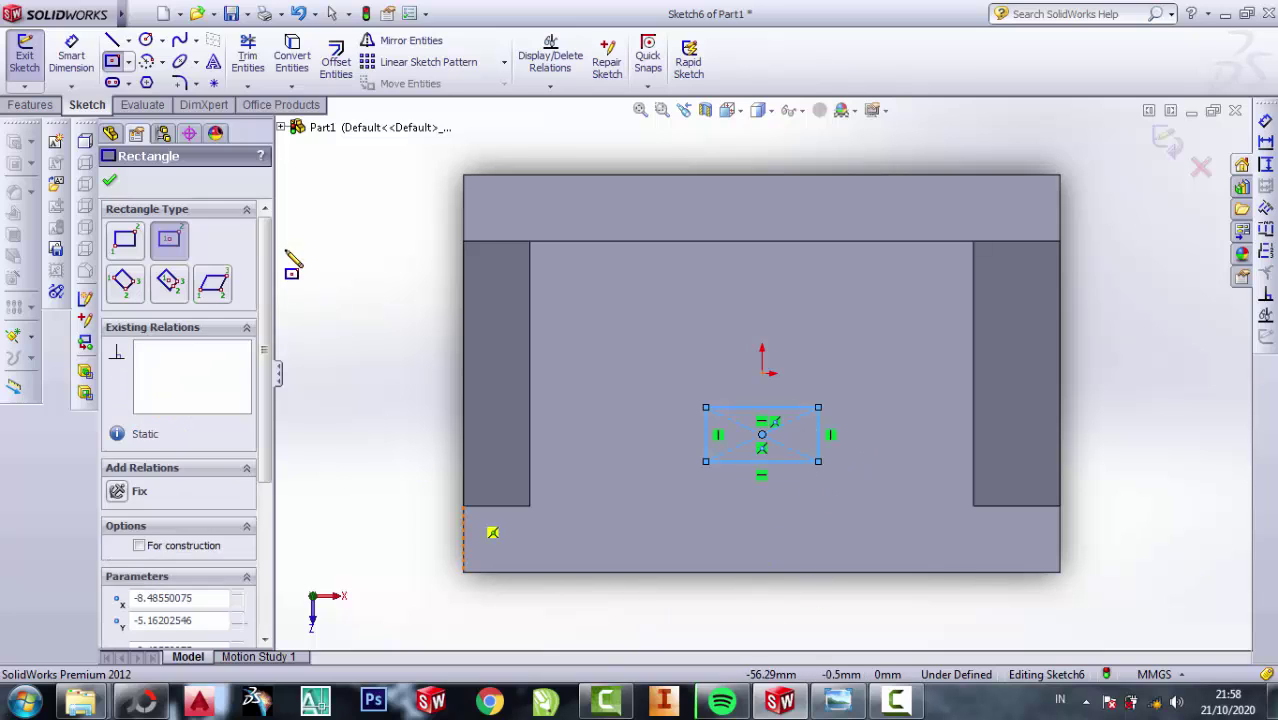
left_click(838, 702)
scroll(1148, 428, "up", 1)
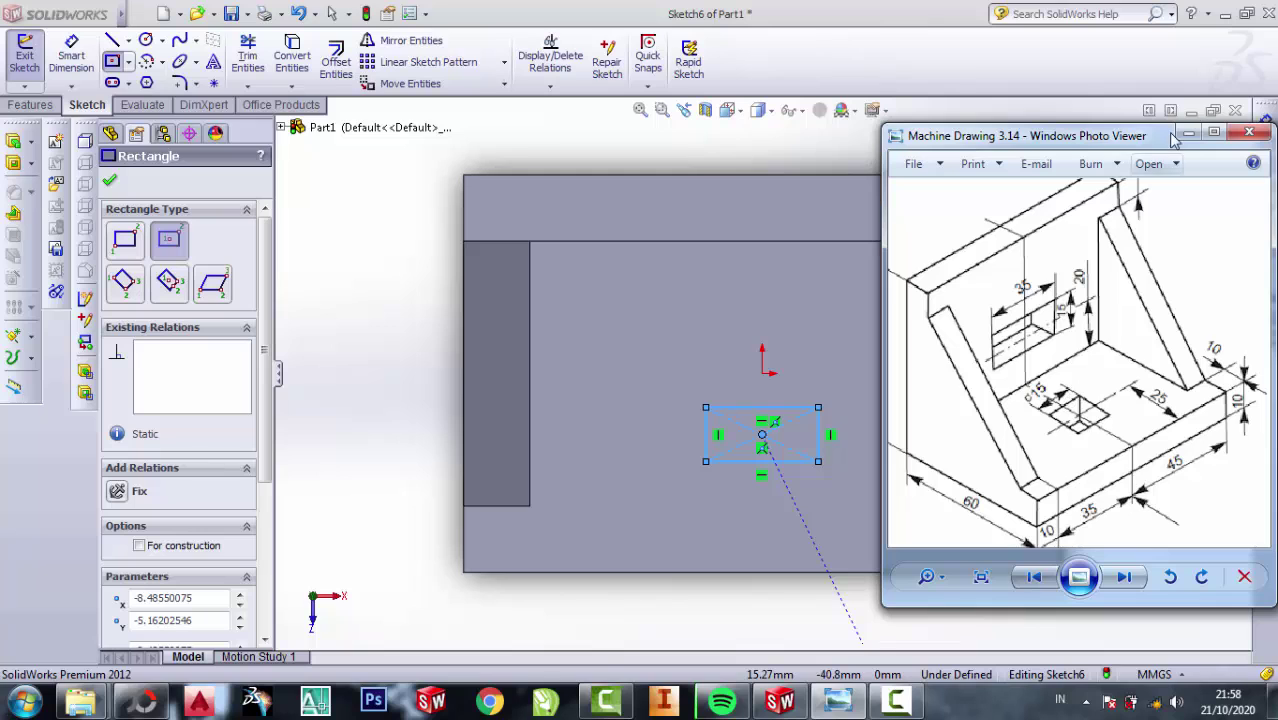
scroll(1054, 400, "up", 2)
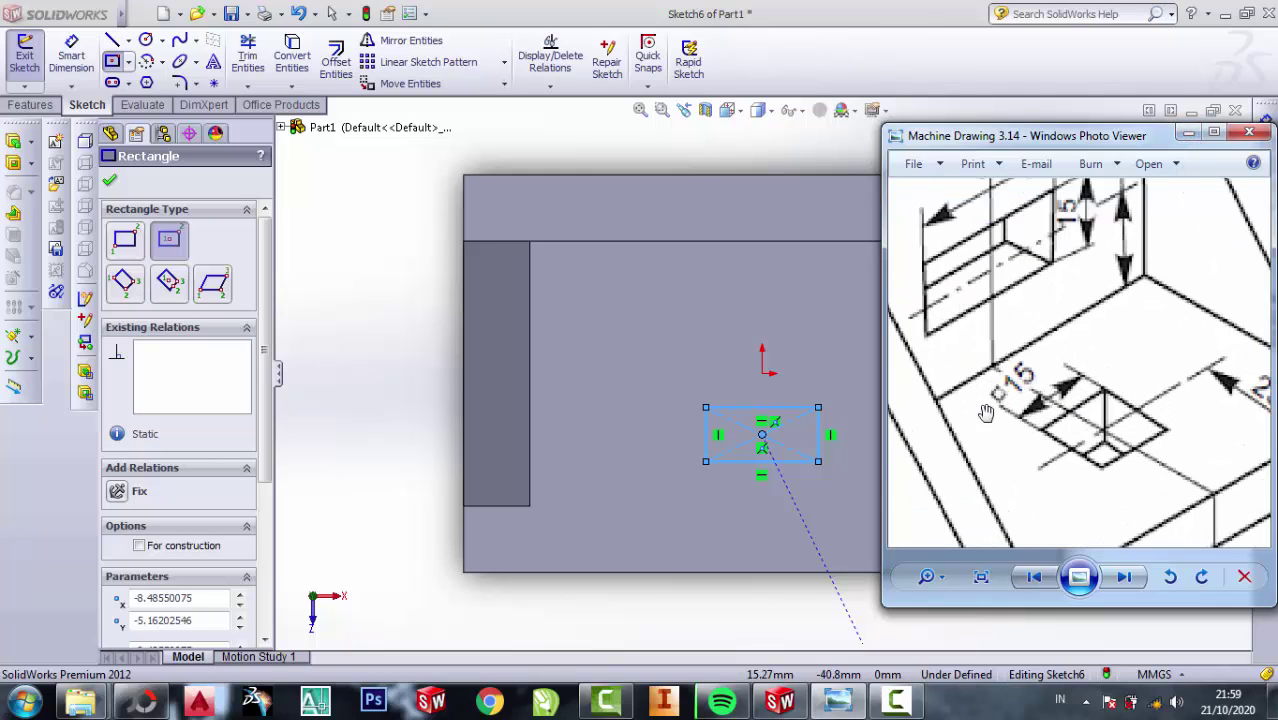
left_click(1190, 136)
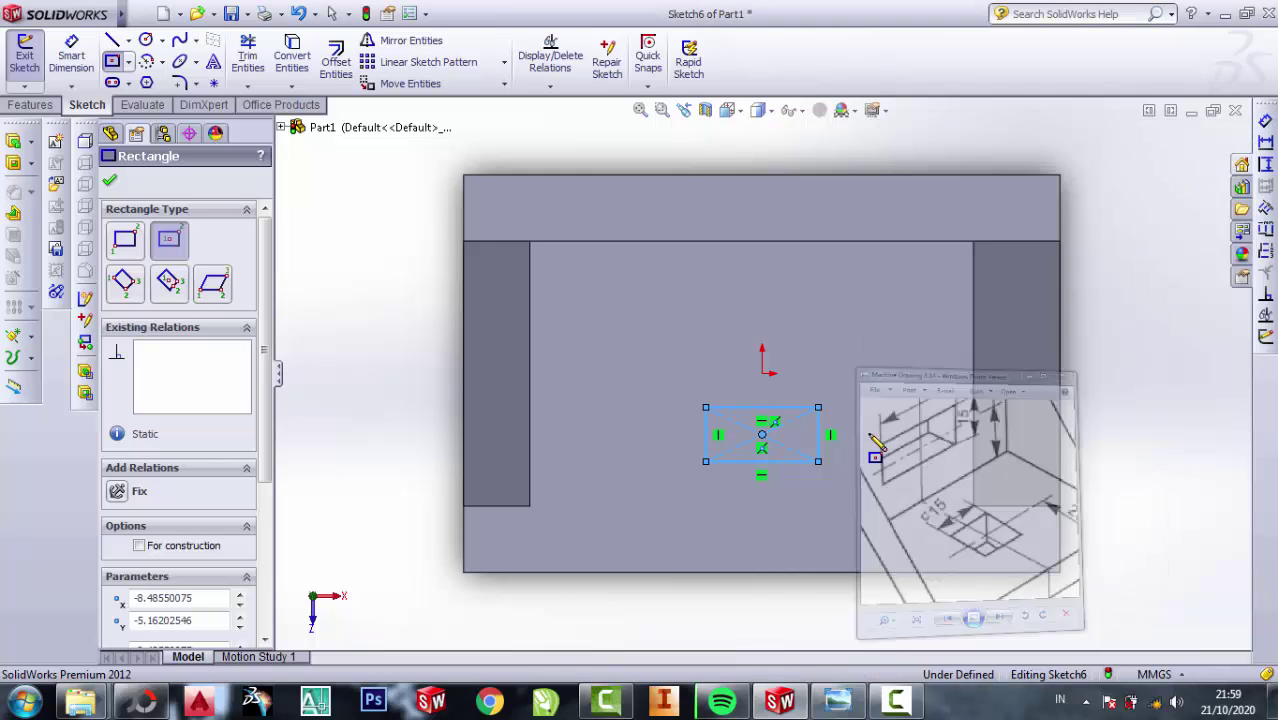
key("Escape")
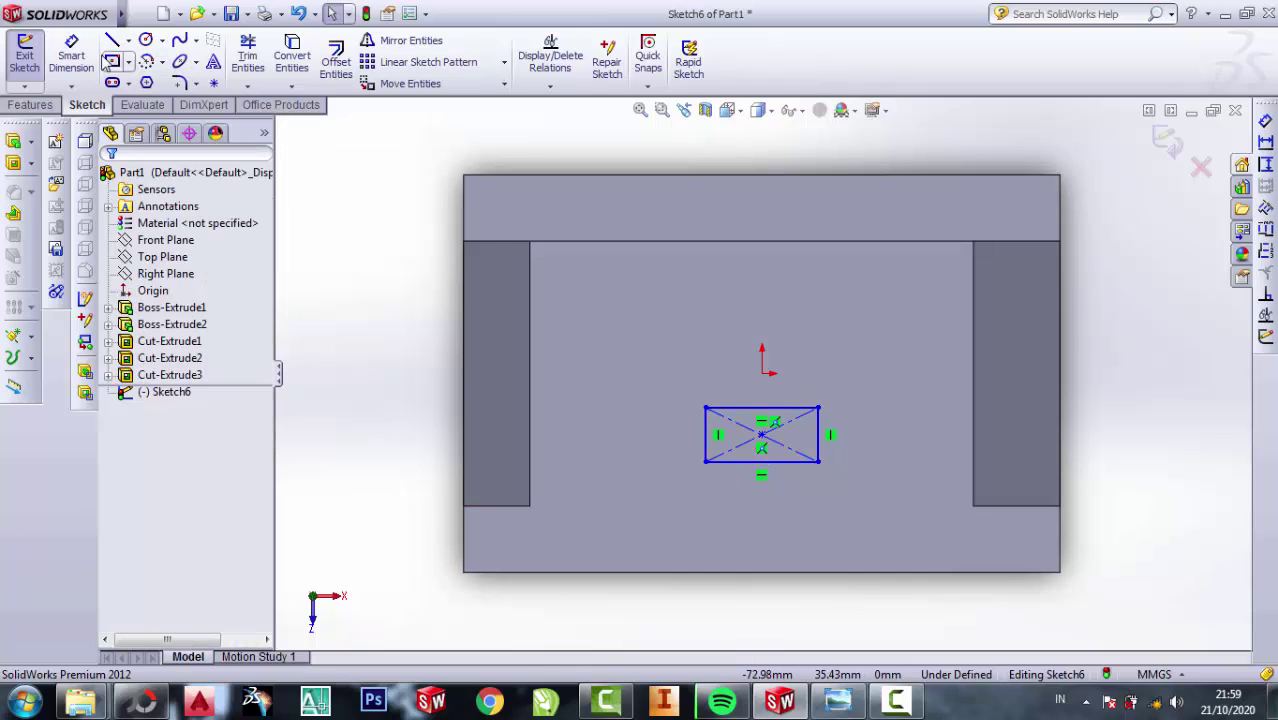
left_click(71, 55)
- Place the square's centre 25 mm from the front edge and set its right side to 15 mm
left_click(762, 438)
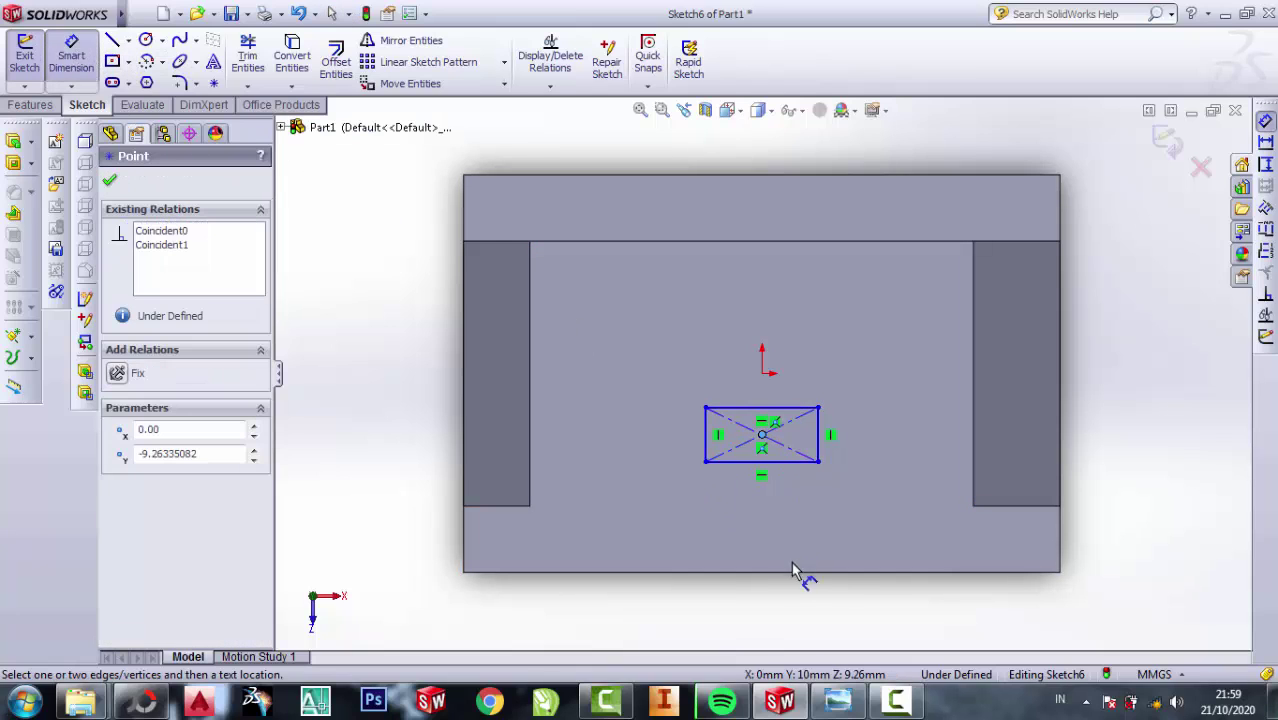
left_click(796, 572)
left_click(1181, 516)
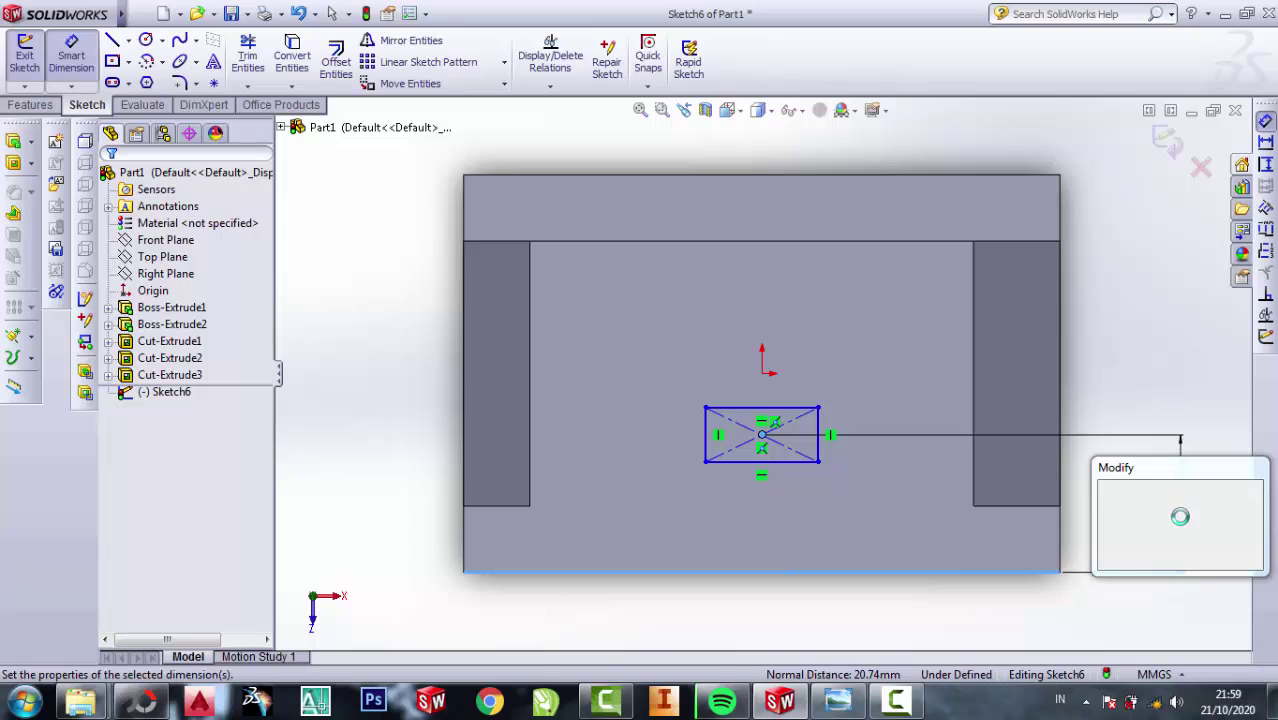
type("25")
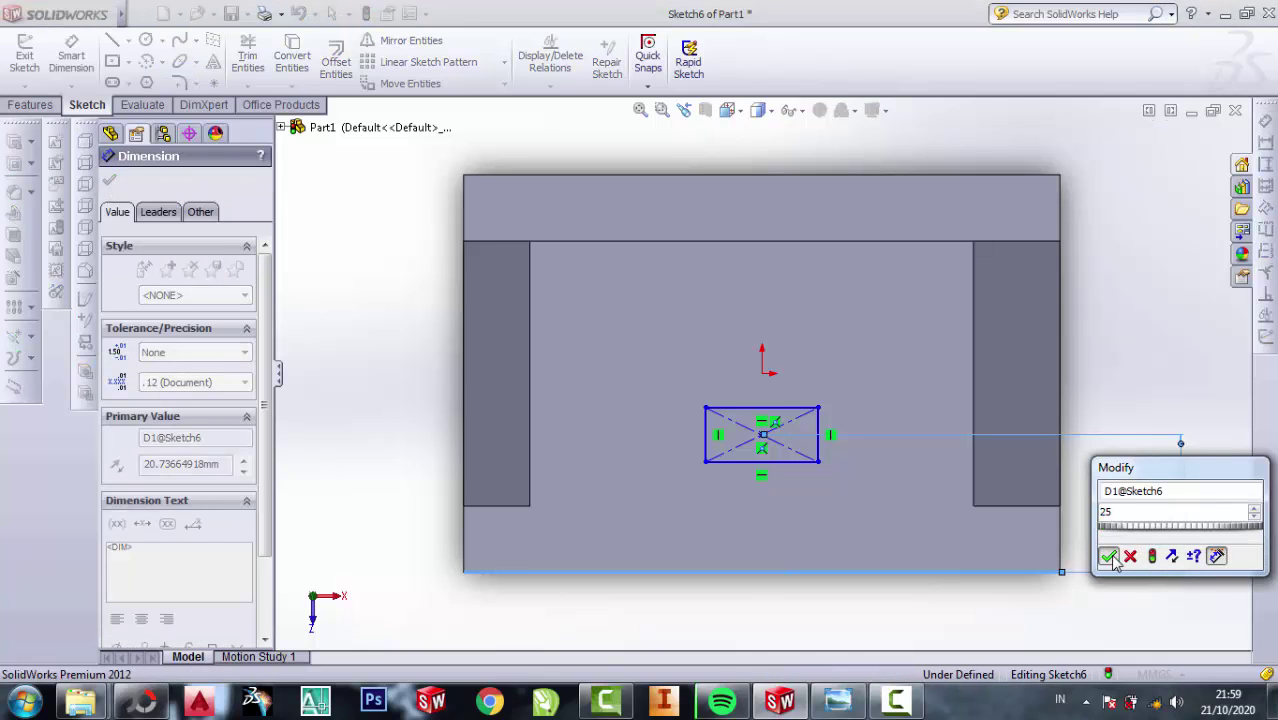
left_click(1109, 557)
left_click(818, 415)
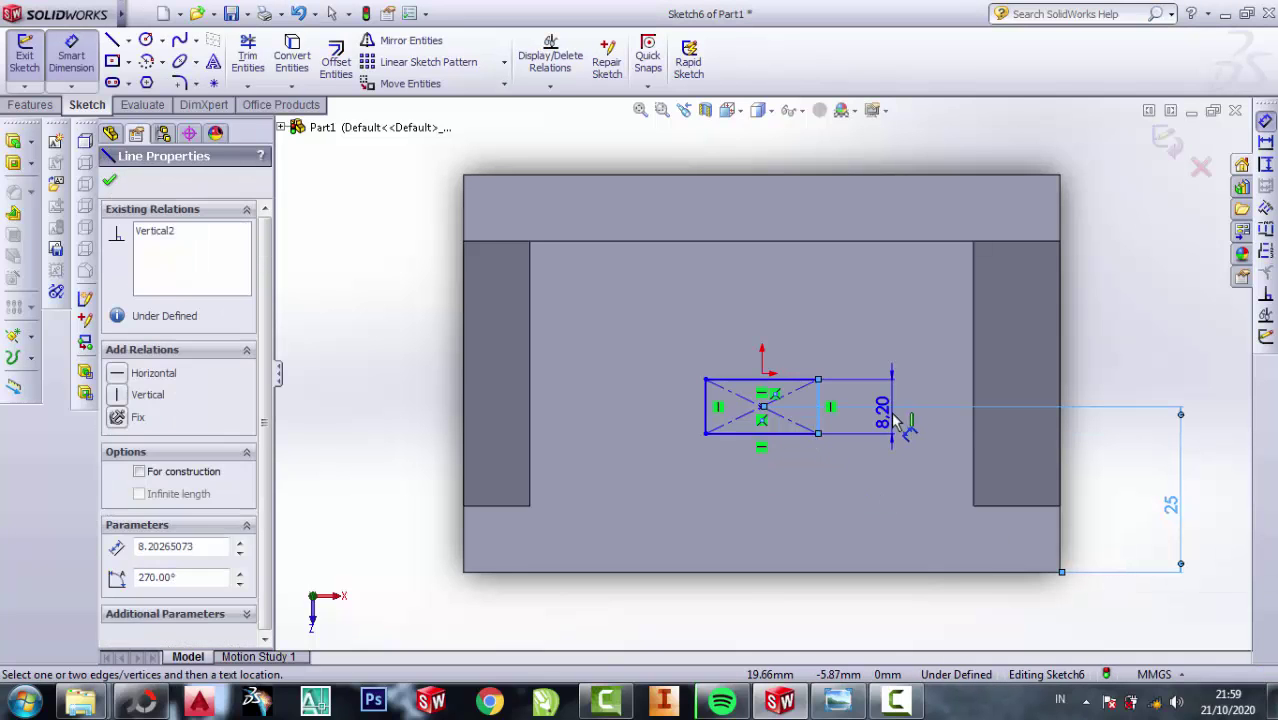
left_click(890, 420)
type("15")
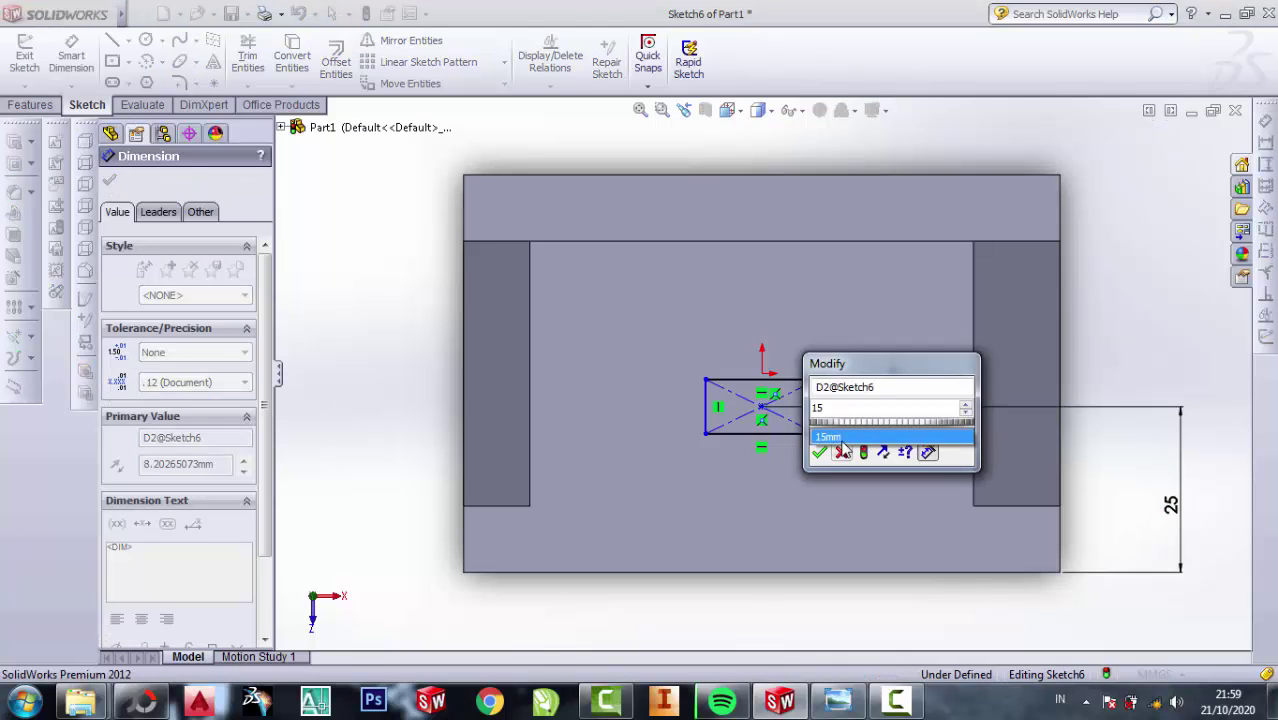
left_click(818, 452)
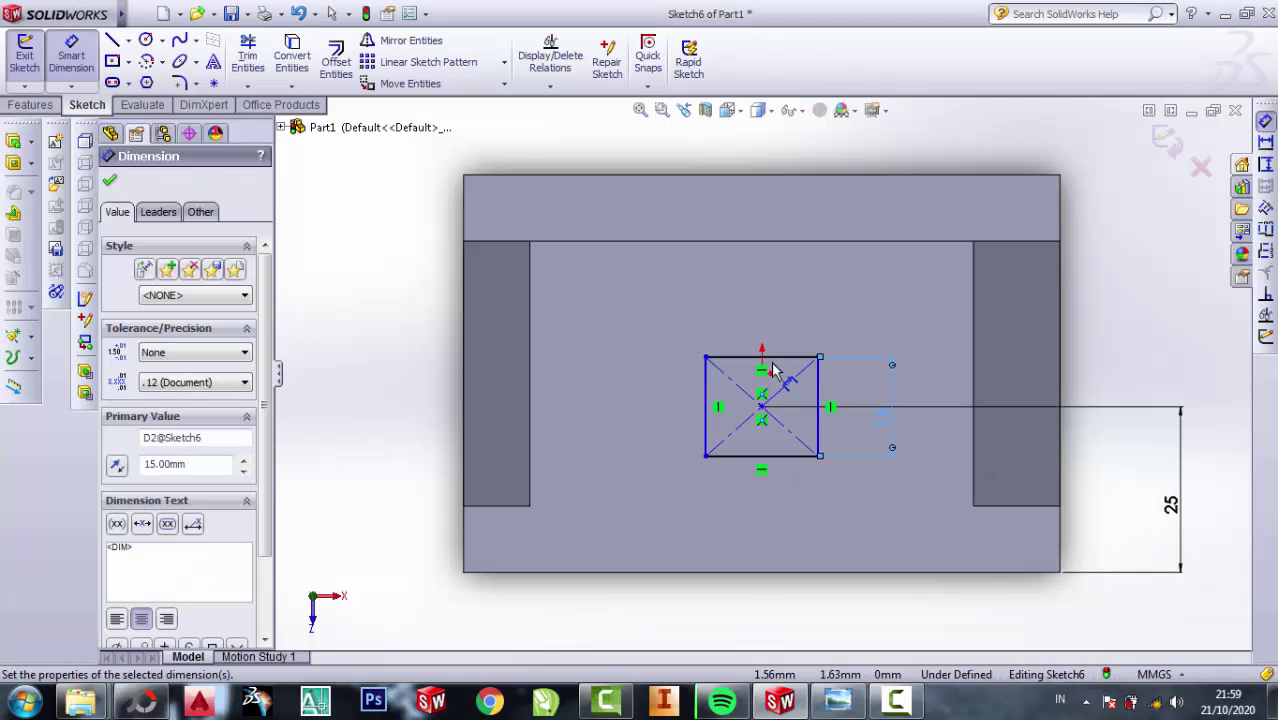
- Set the square's top edge to 15 mm and its centre 45 mm from the left edge
left_click(773, 381)
left_click(773, 322)
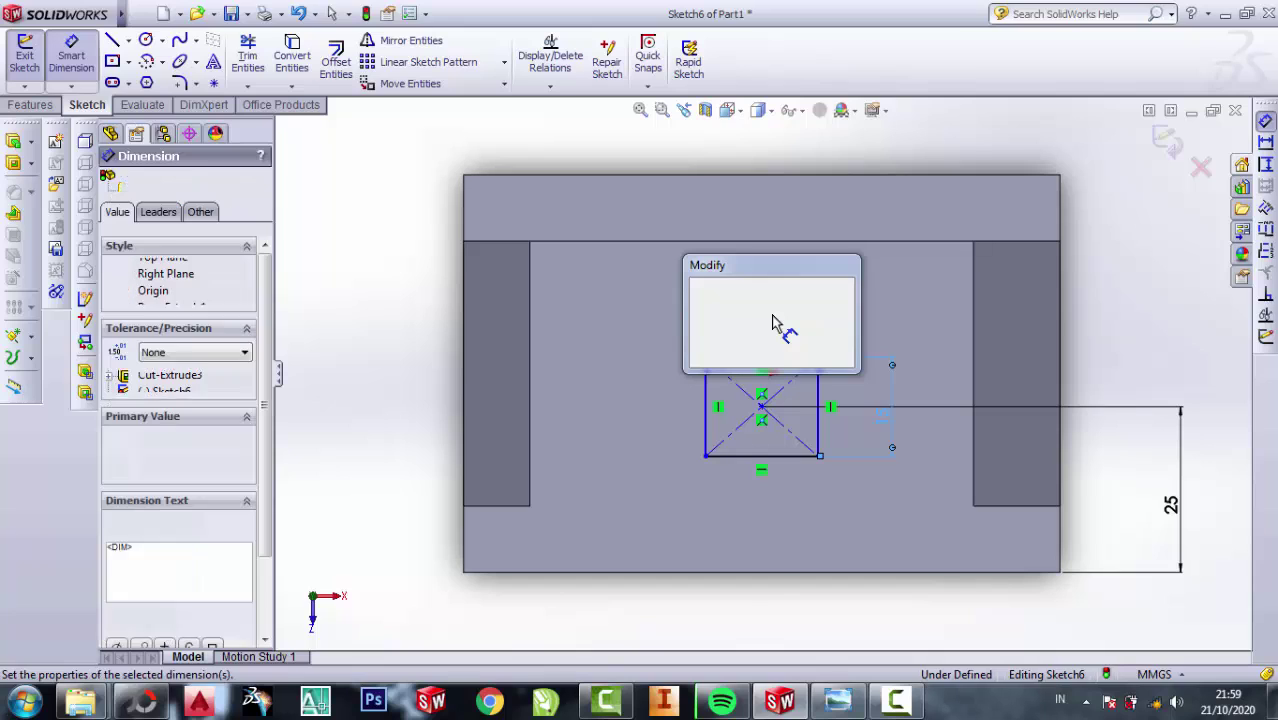
type("15")
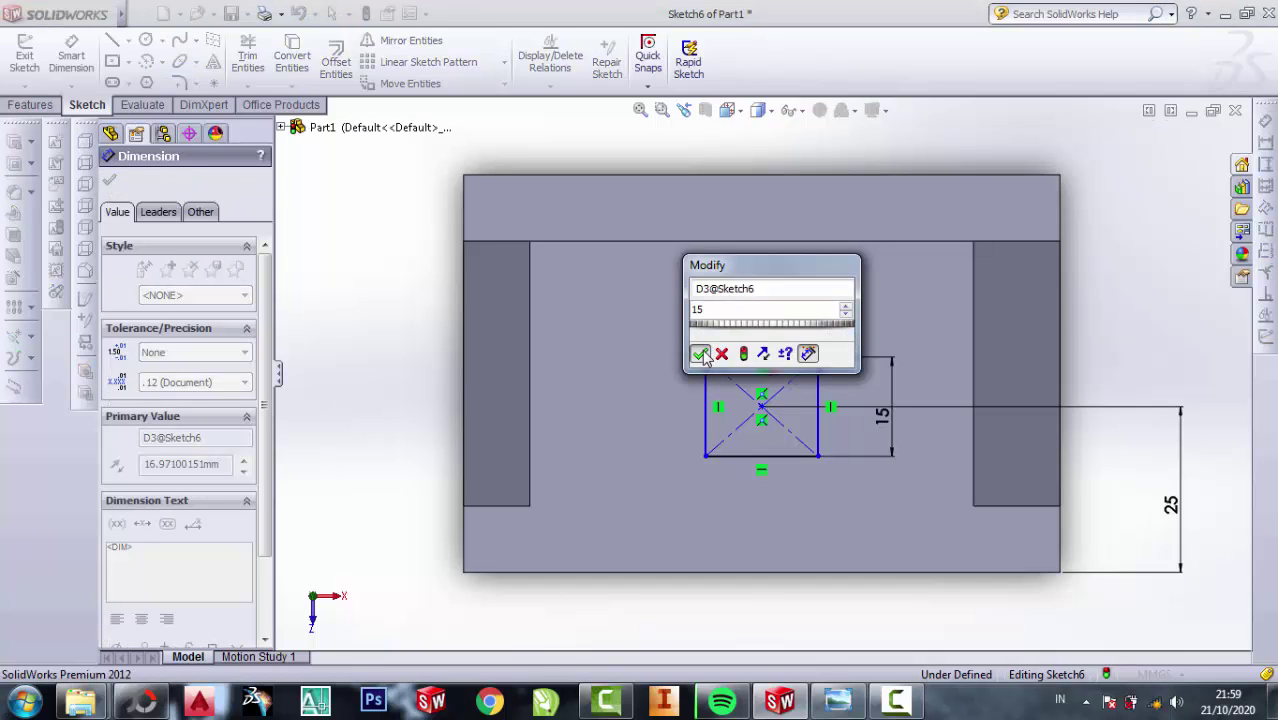
left_click(700, 354)
left_click(762, 407)
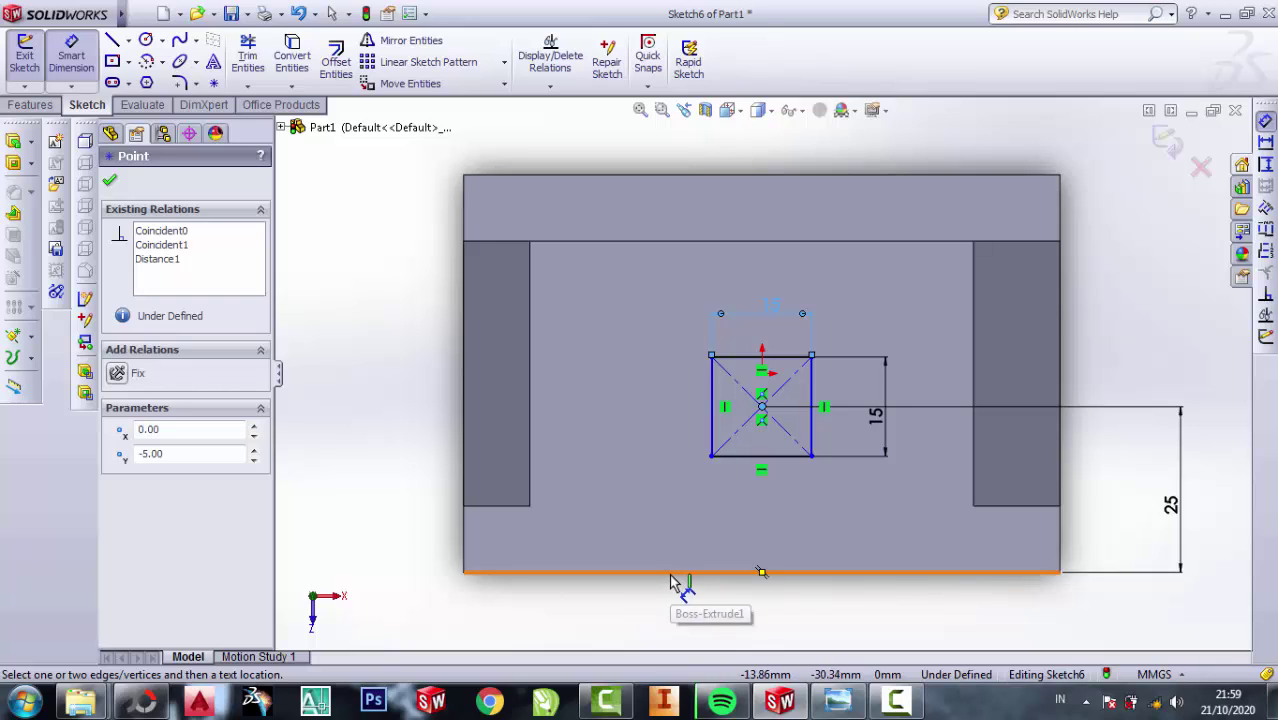
left_click(464, 528)
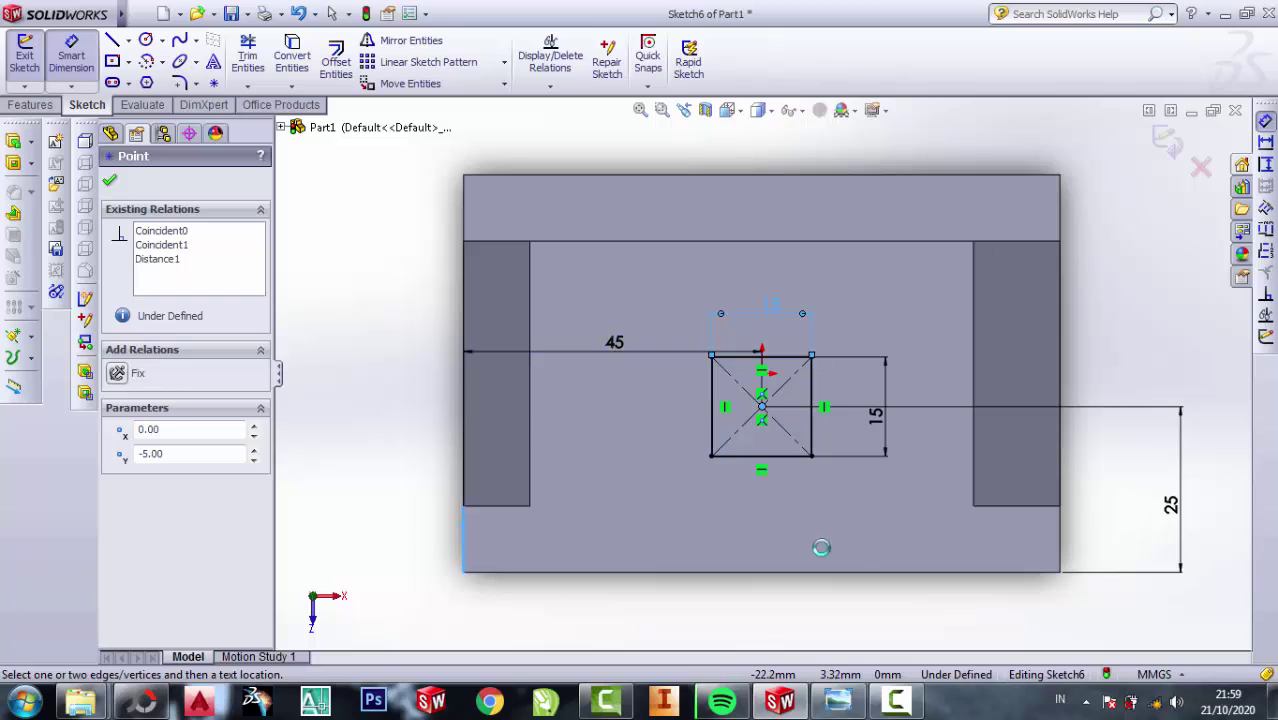
left_click(612, 352)
left_click(542, 387)
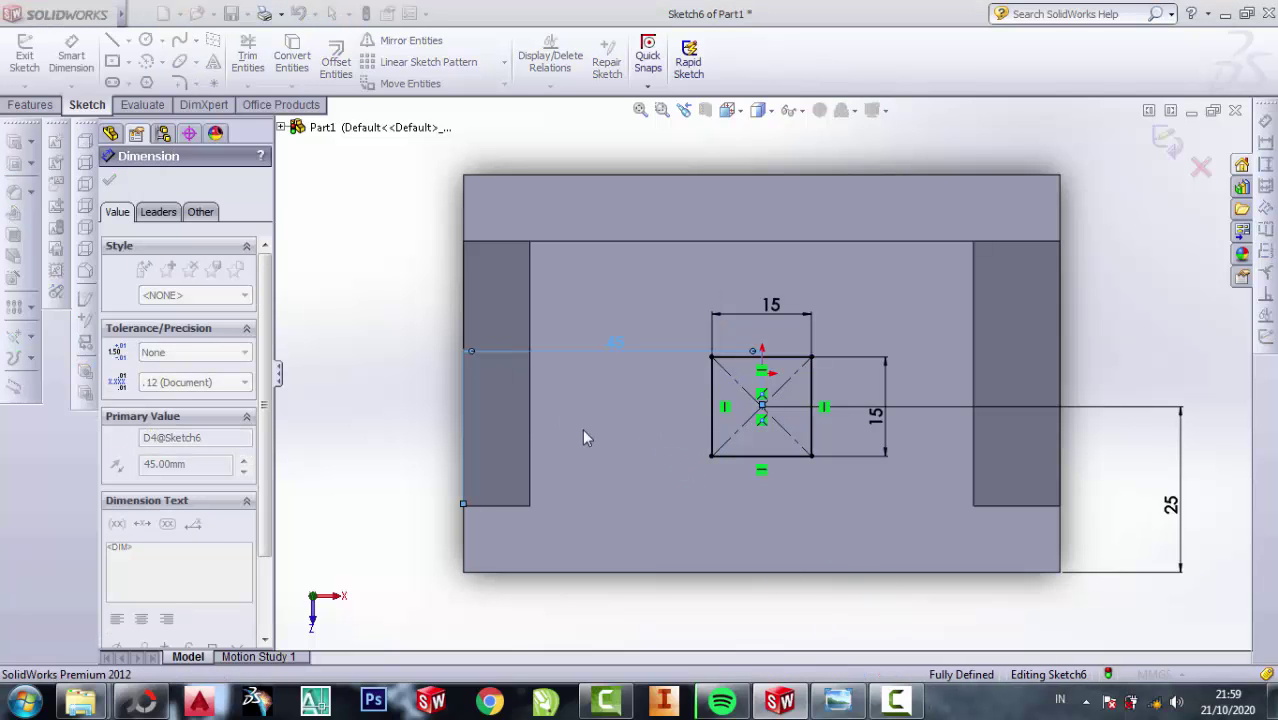
left_click(838, 700)
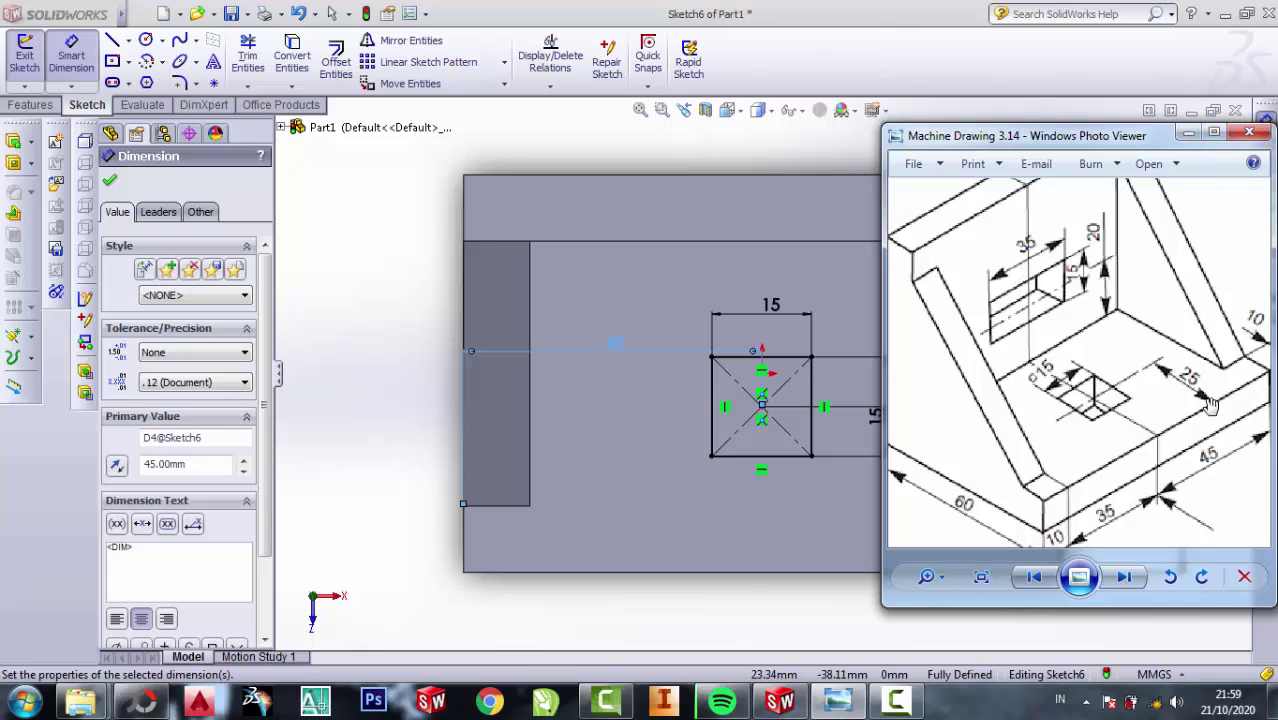
left_click(1188, 135)
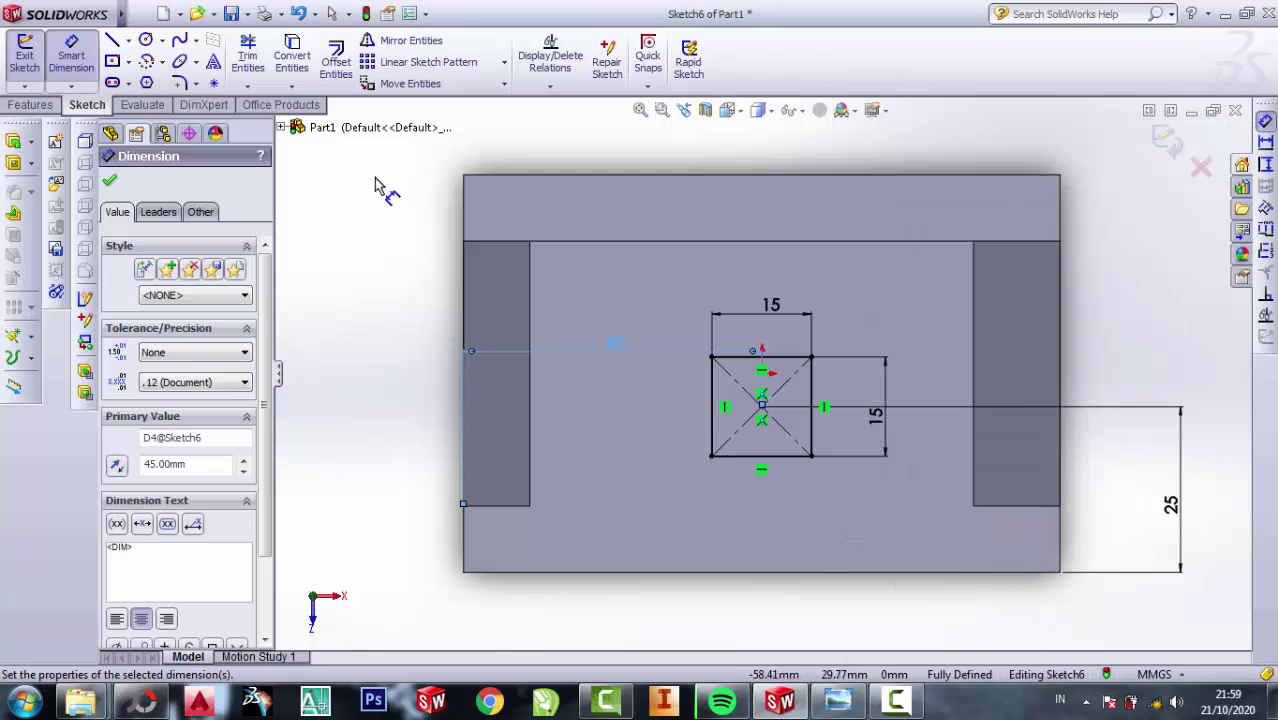
- Cut the 15 mm square hole through the base and view the bracket in Isometric
left_click(13, 164)
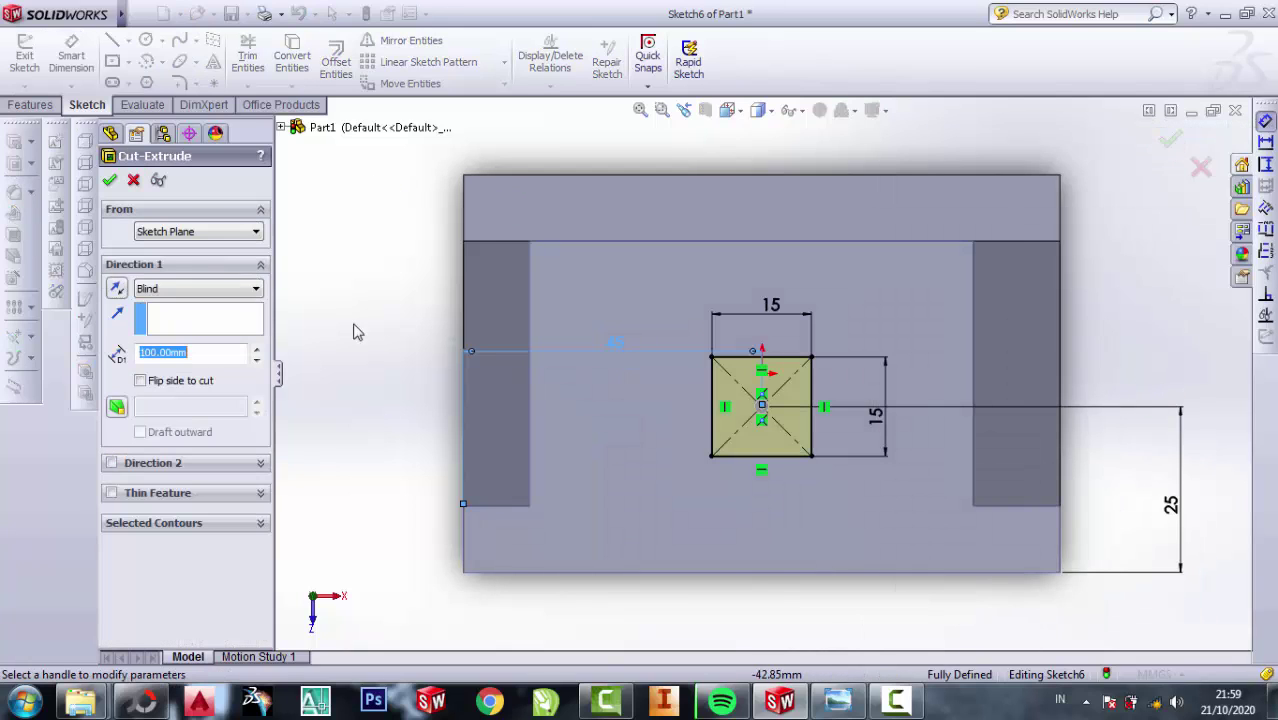
left_click(109, 180)
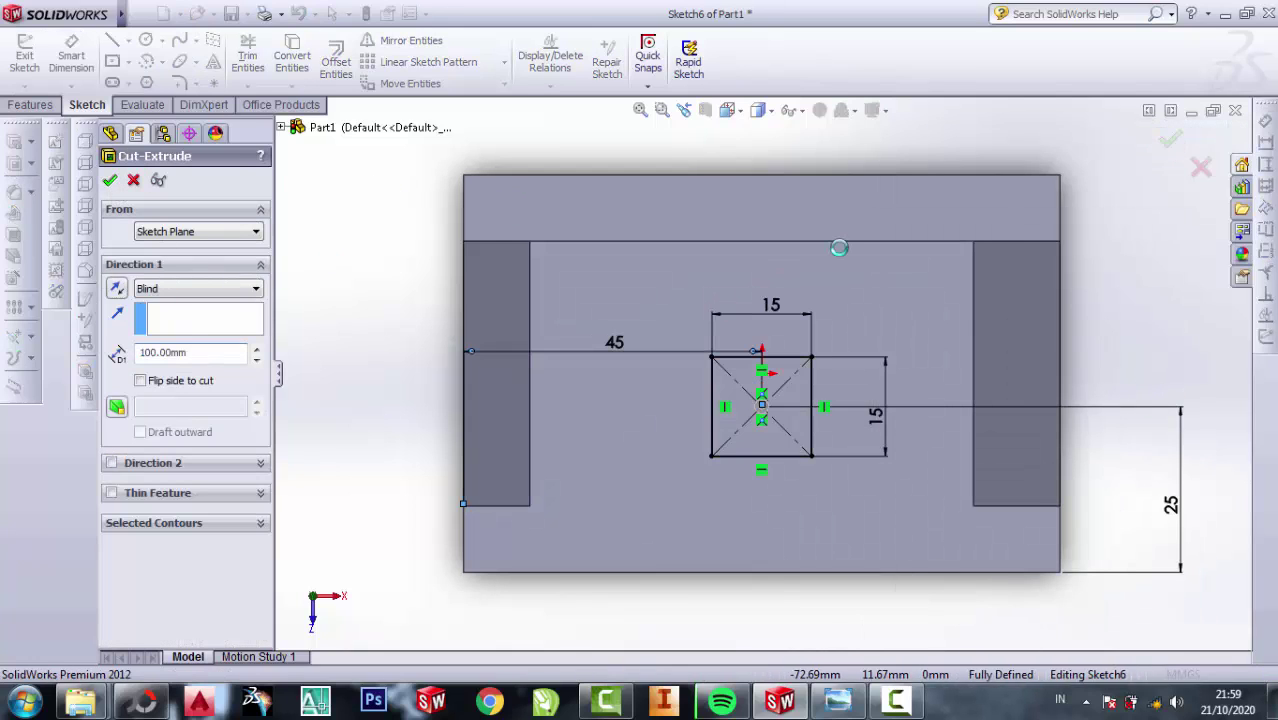
left_click(728, 110)
left_click(776, 137)
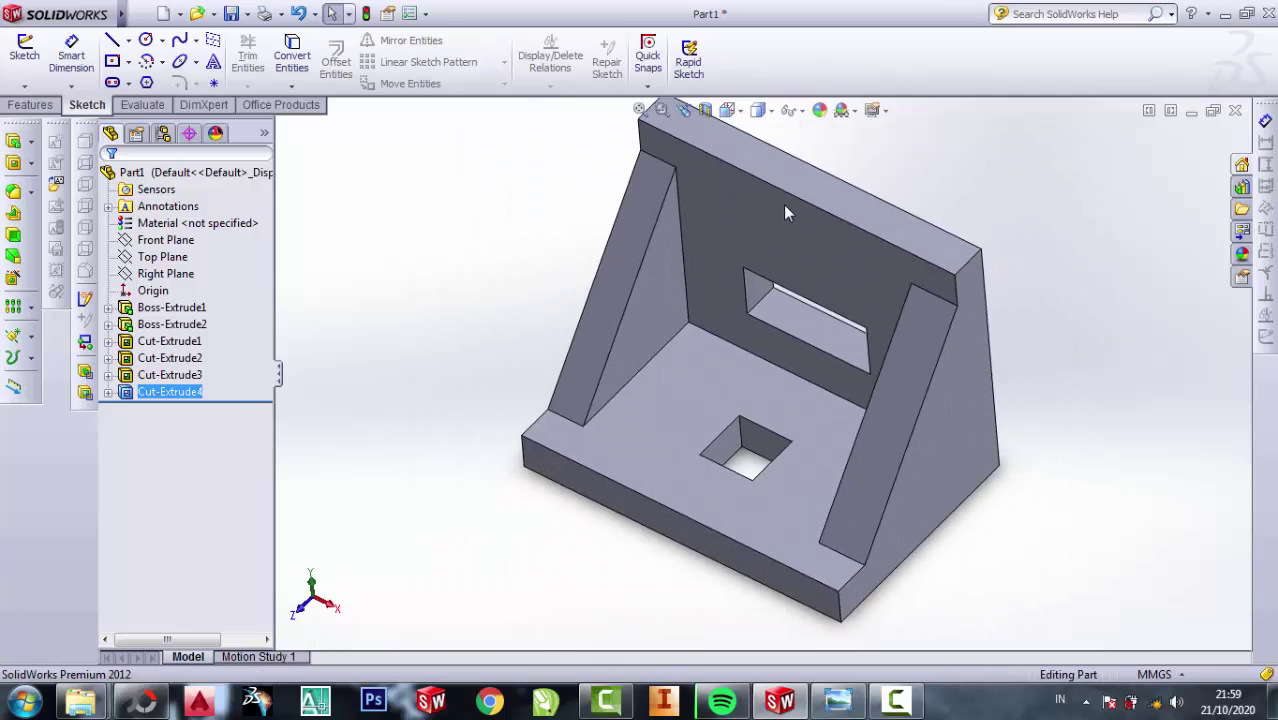
left_click(840, 705)
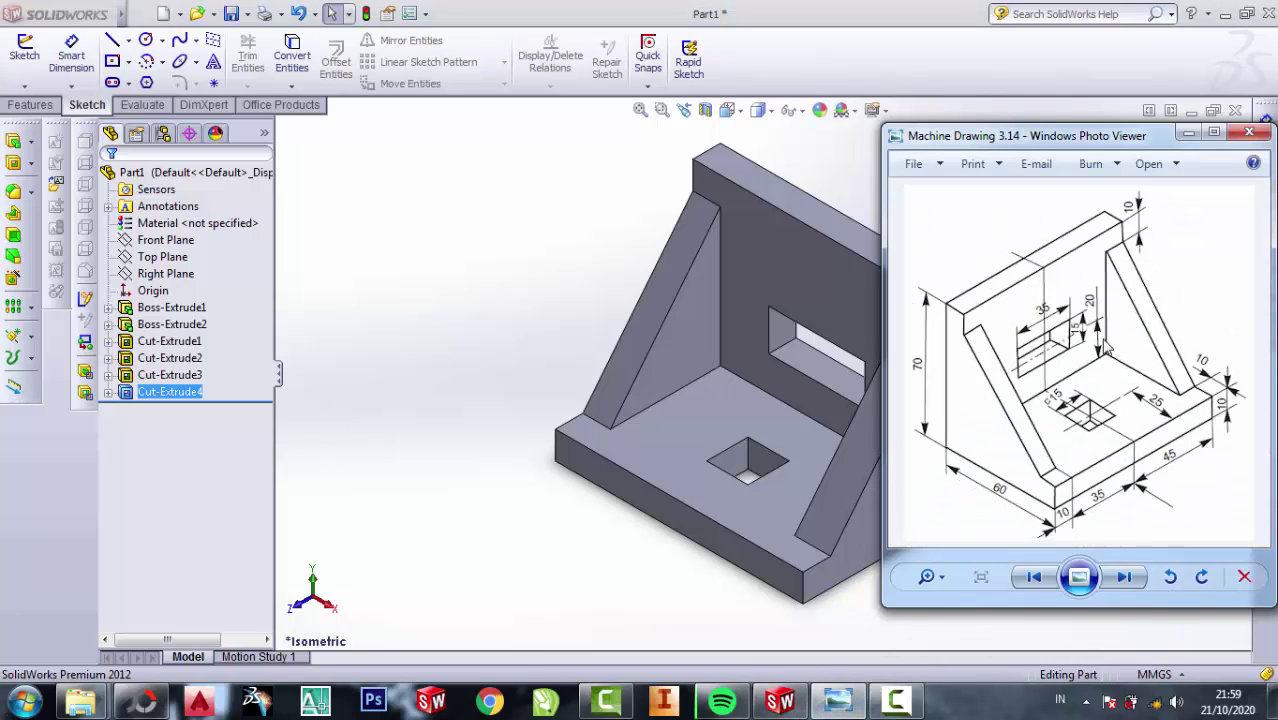
left_click(862, 178)
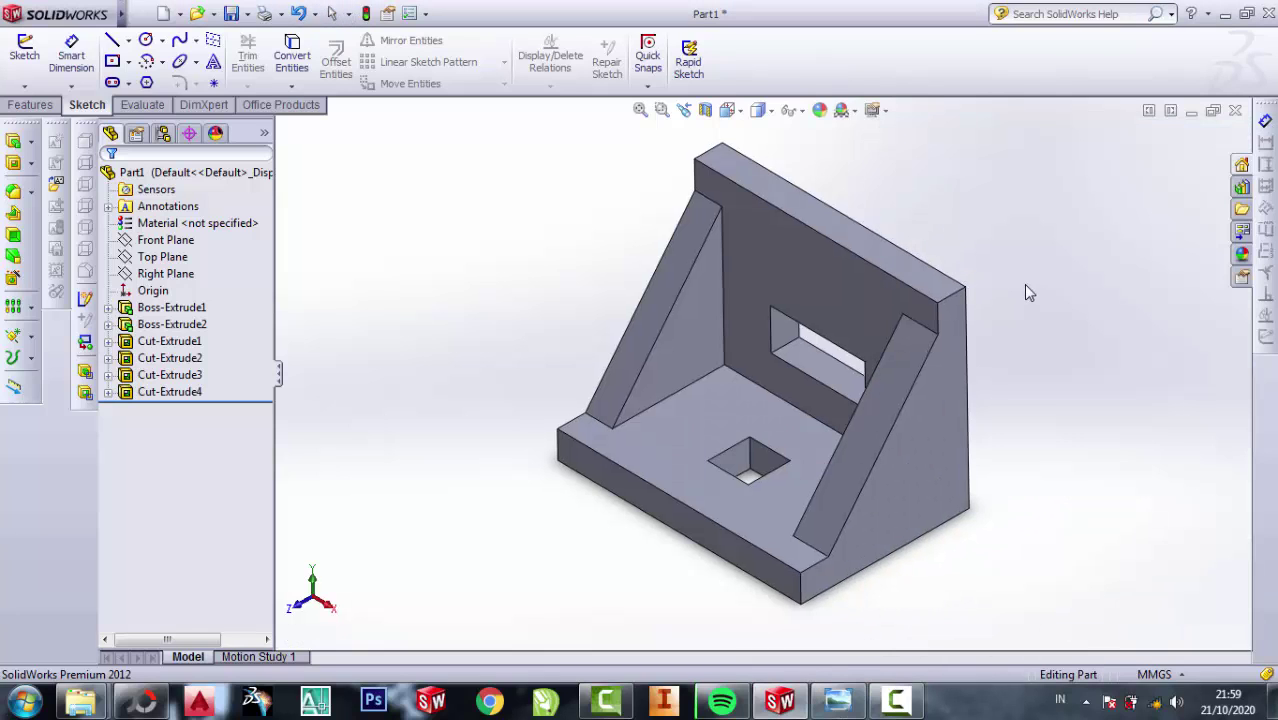
left_click(138, 13)
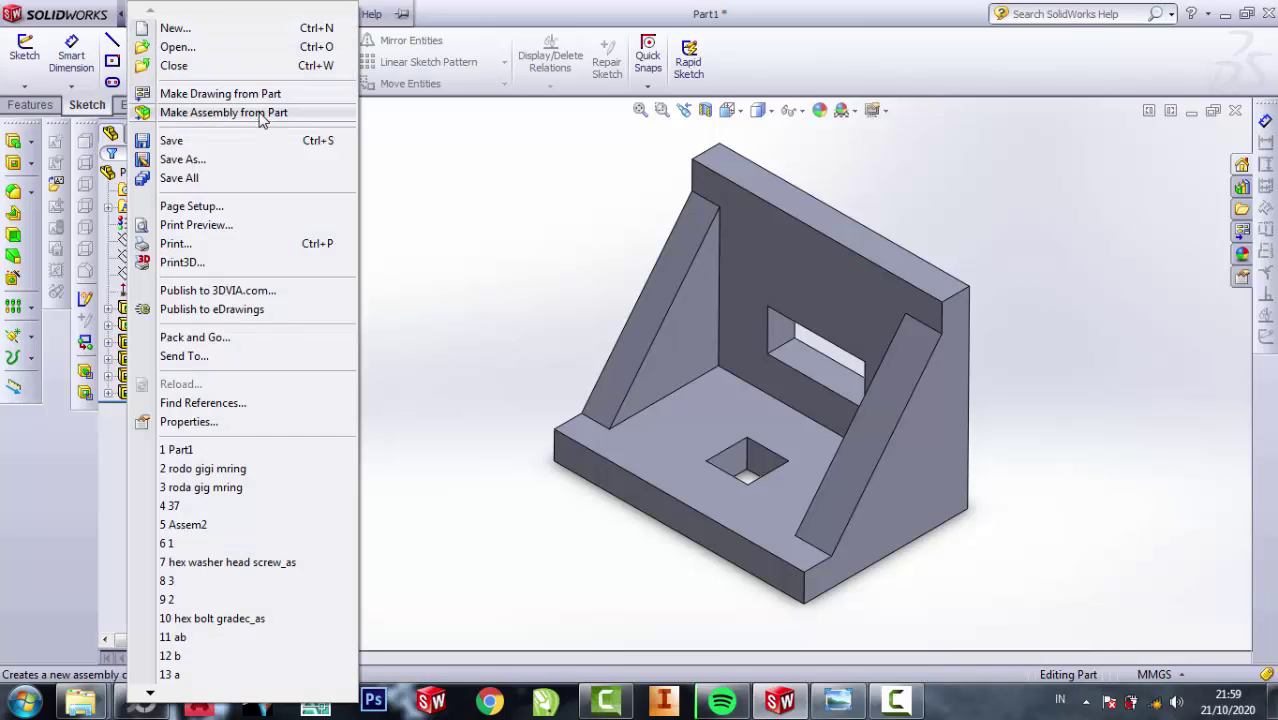
- Make a drawing from the part, saving it as Part1wwww, on an A4 (ISO) sheet
left_click(228, 98)
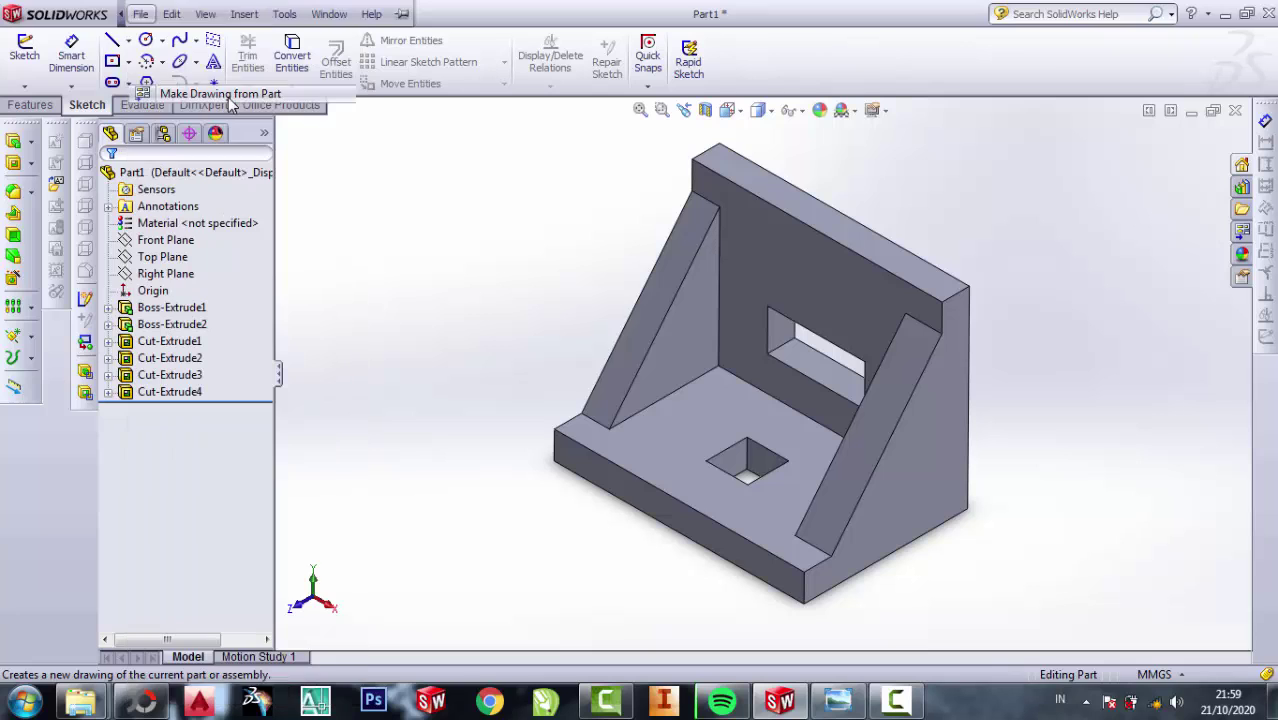
left_click(659, 371)
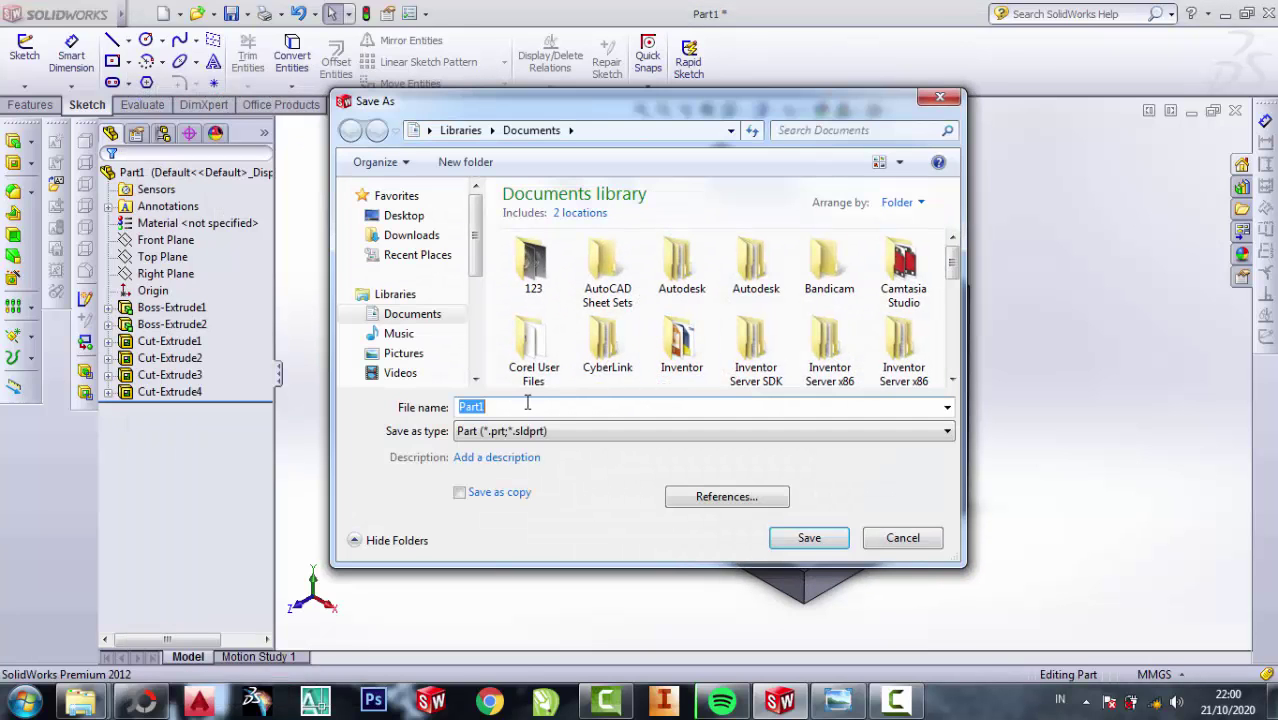
left_click(802, 540)
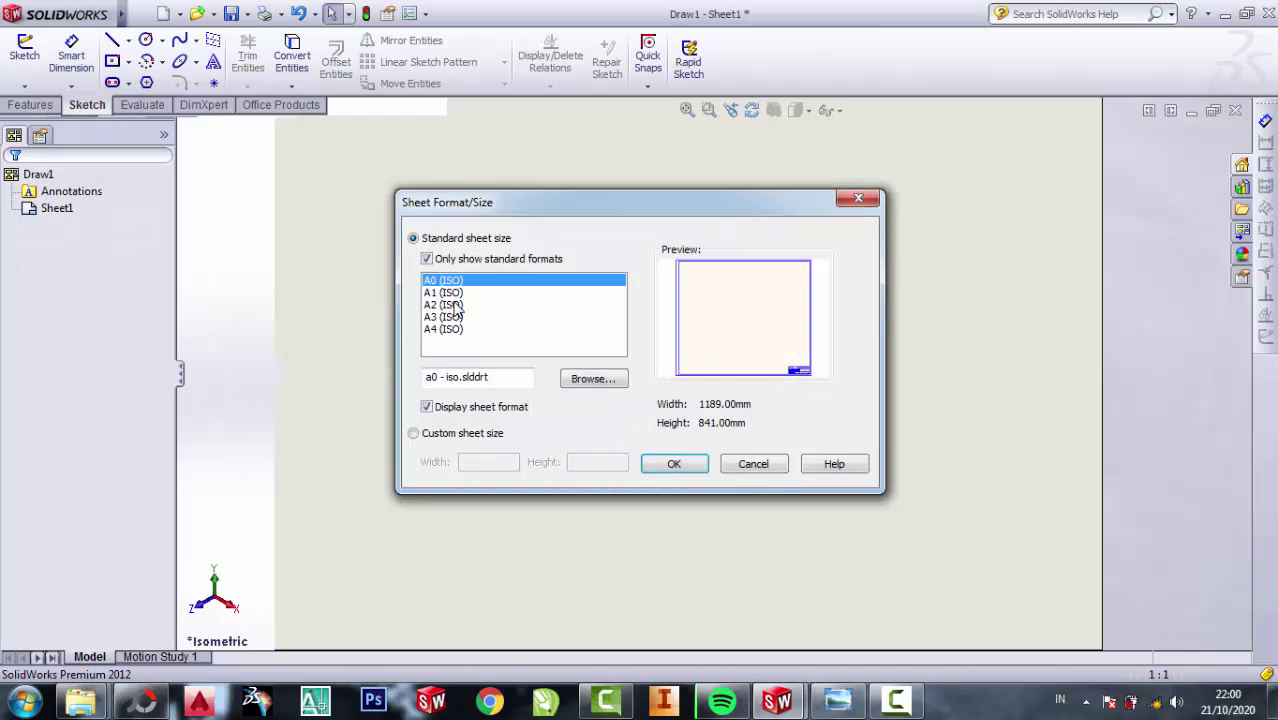
left_click(441, 330)
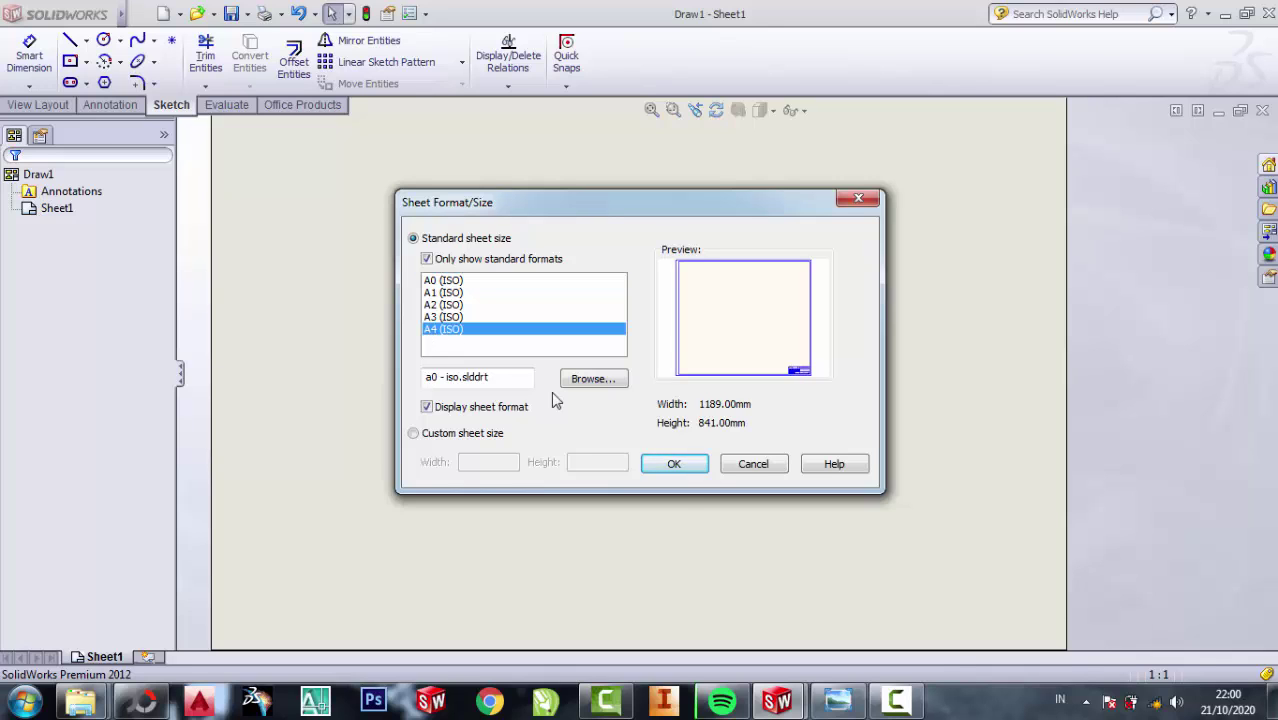
left_click(674, 464)
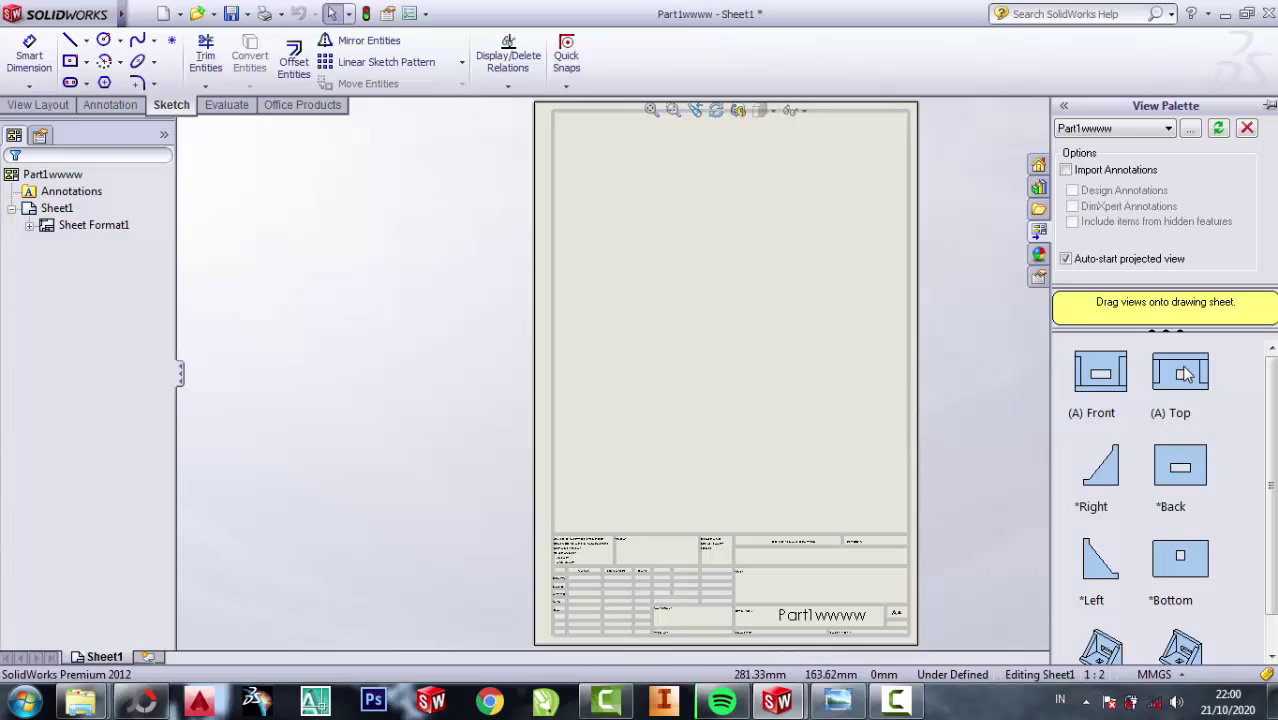
- Place the bracket's Top view mid-sheet, with projected views above it and to its left
left_click(1184, 373)
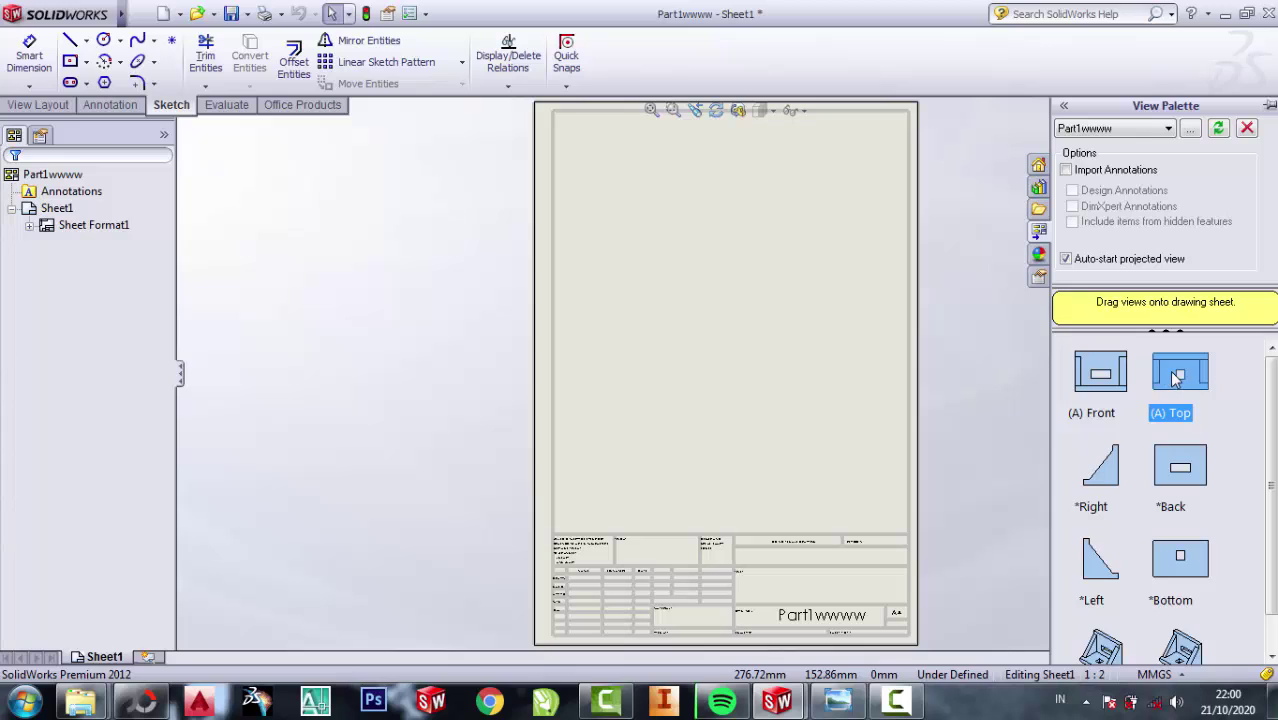
left_click_drag(1176, 374, 722, 314)
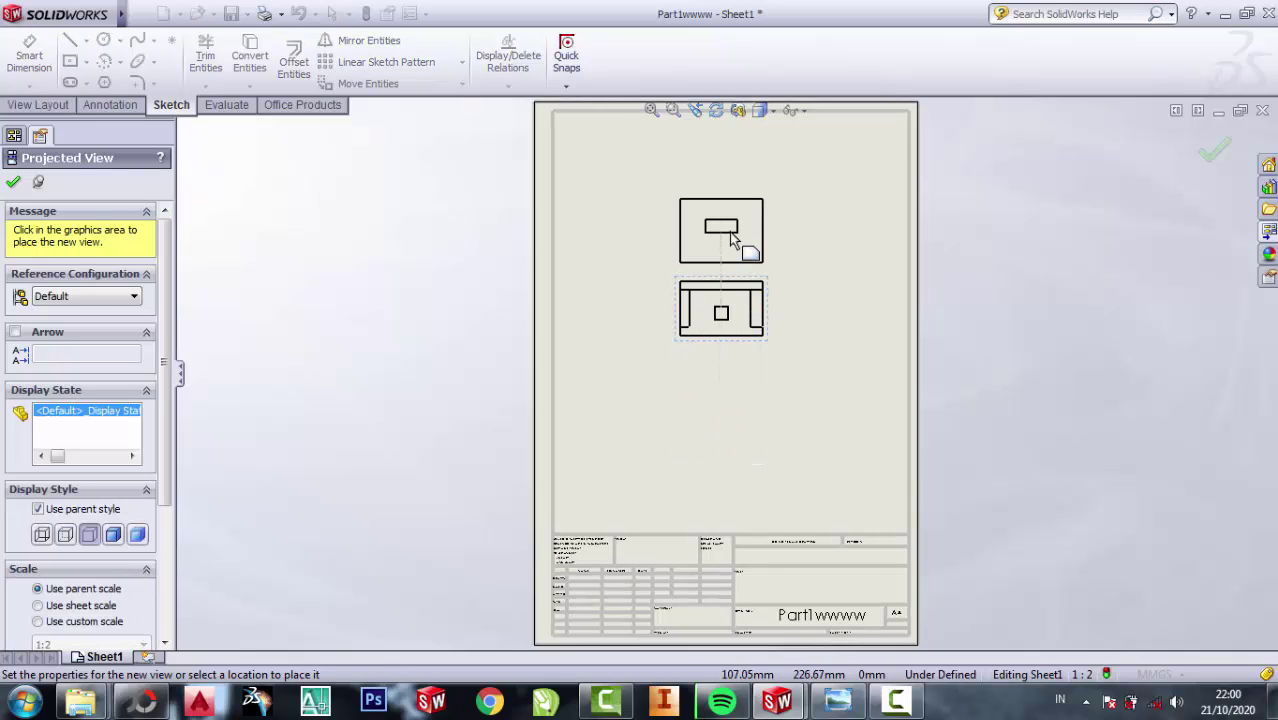
left_click(731, 240)
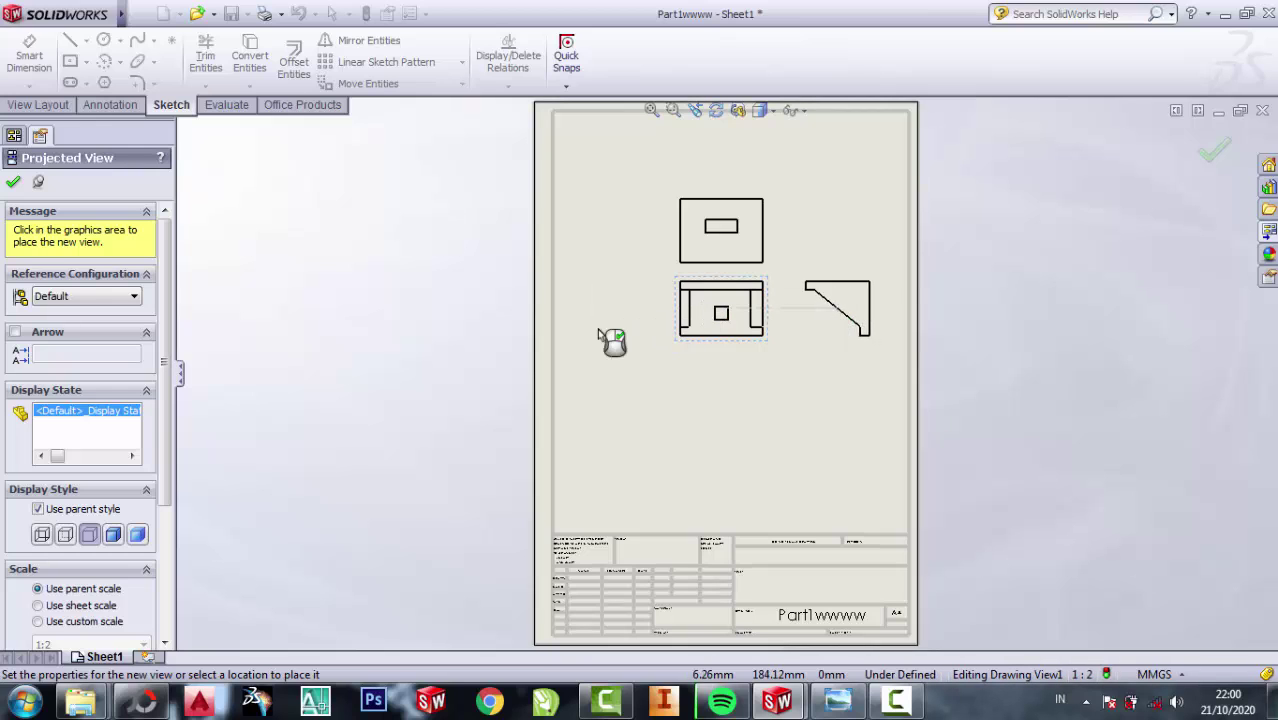
left_click(640, 318)
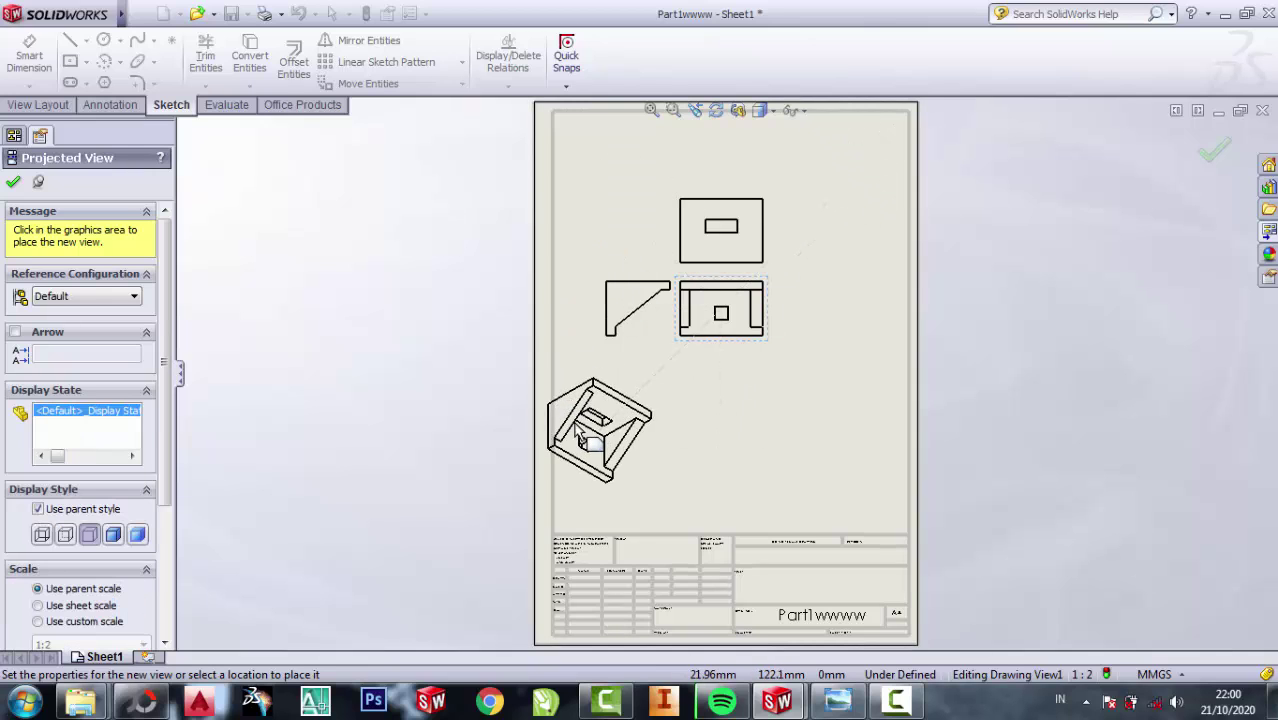
key("Escape")
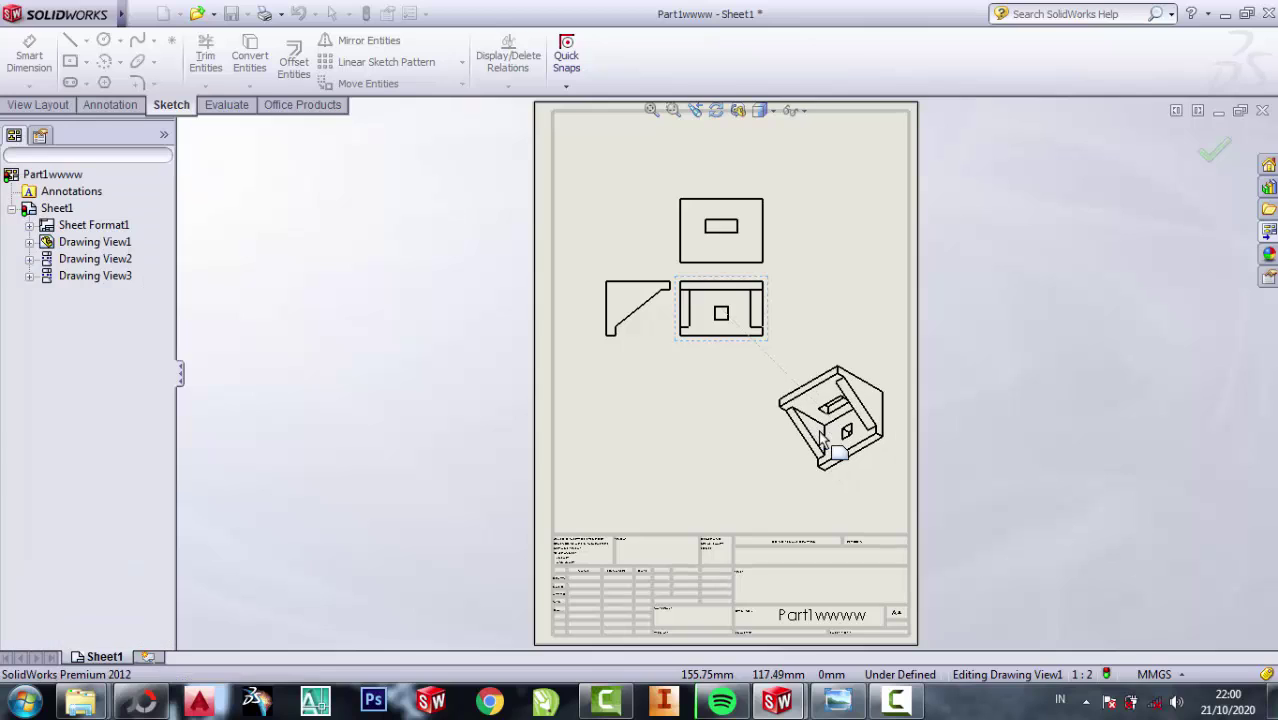
- Add the Current isometric view from the View Palette at the sheet's upper right
scroll(778, 257, "down", 3)
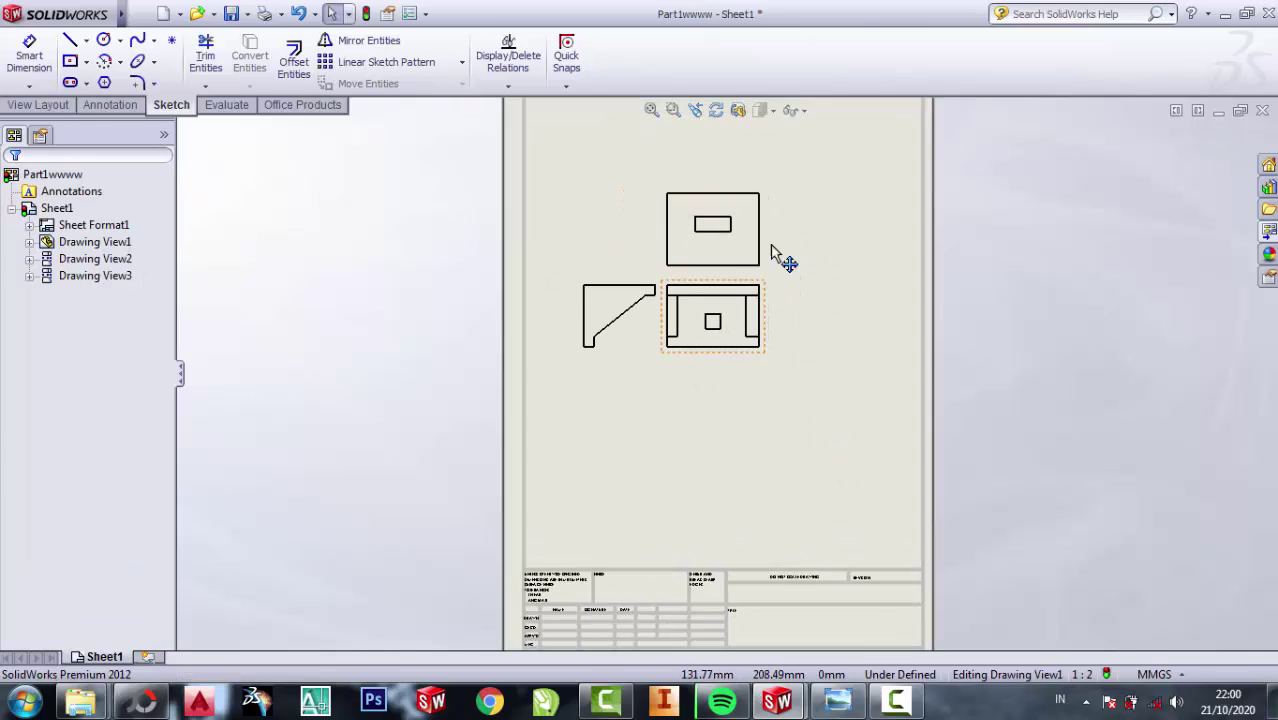
scroll(815, 327, "down", 1)
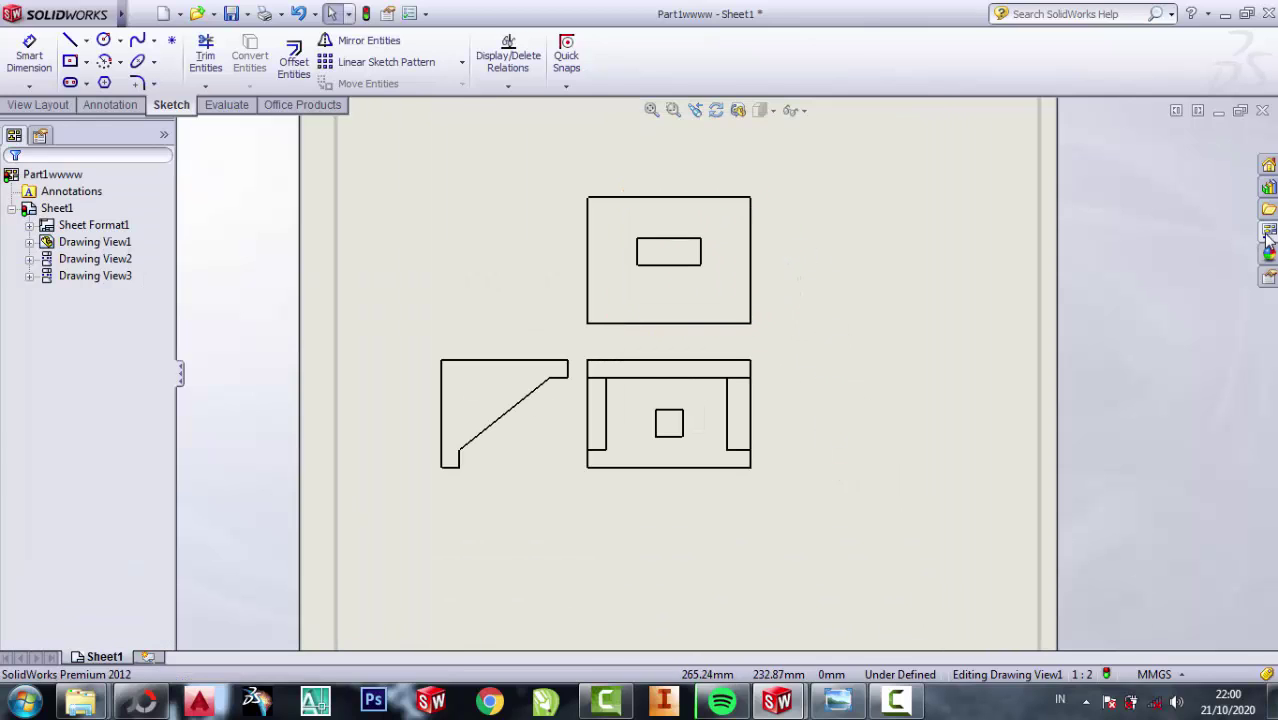
left_click(1268, 231)
left_click(1186, 575)
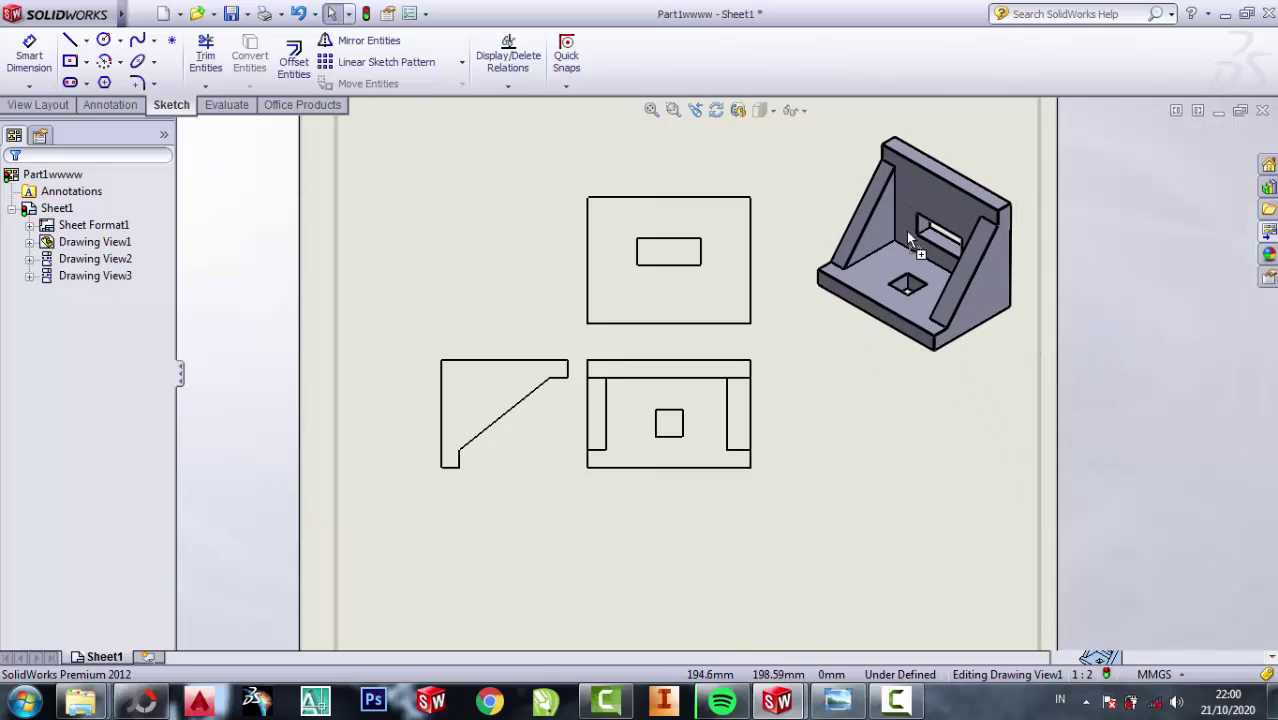
left_click_drag(1035, 436, 906, 231)
left_click(706, 392)
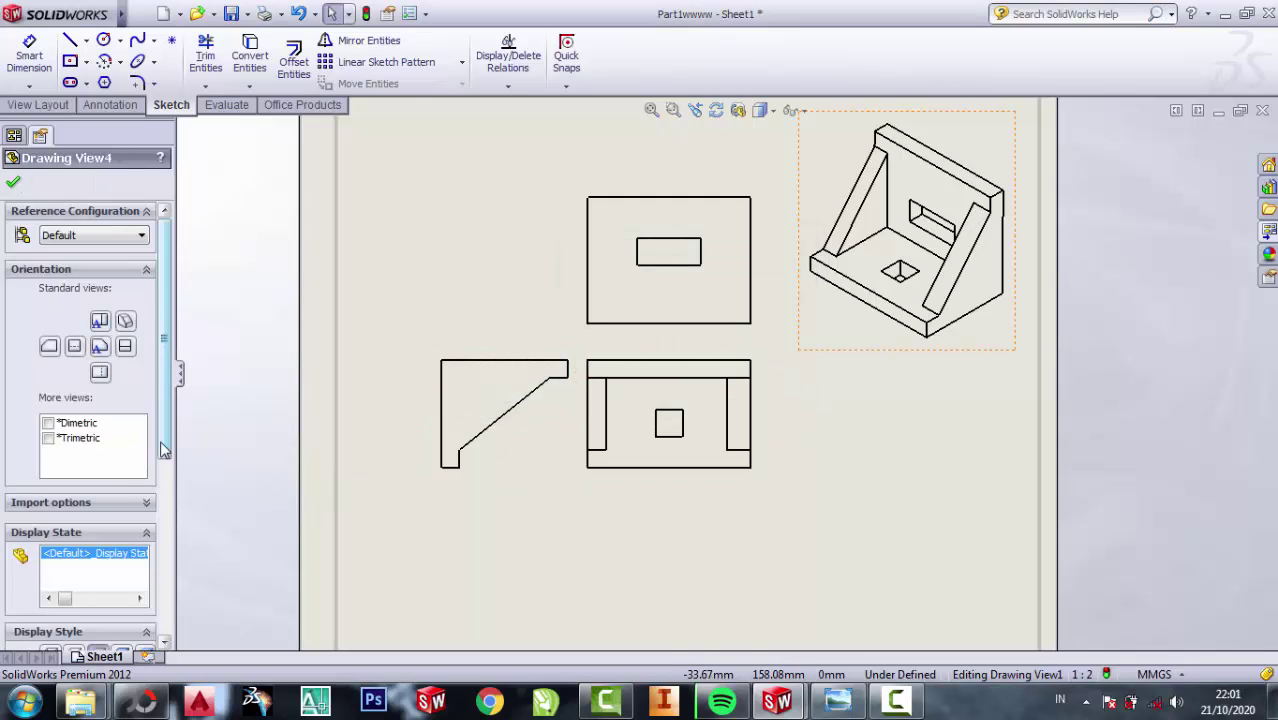
- Set the isometric Drawing View4 display style to Hidden Lines Removed
scroll(150, 433, "down", 5)
left_click(211, 602)
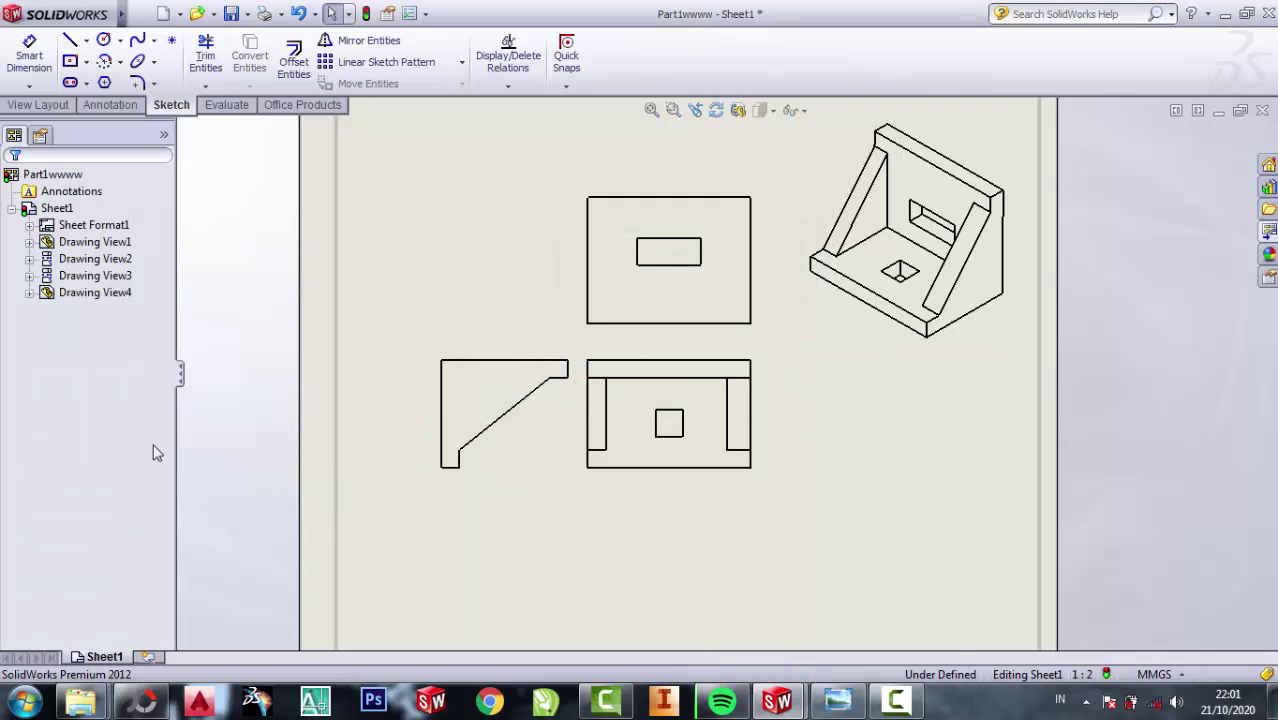
left_click(955, 205)
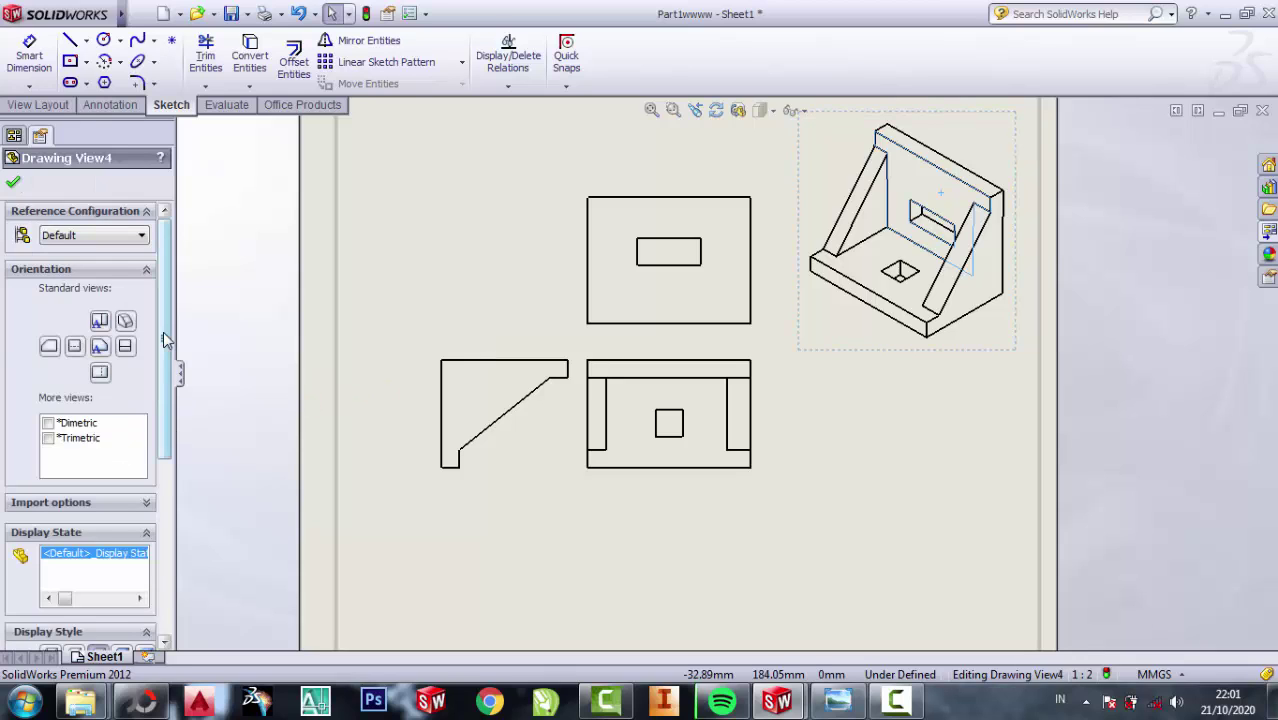
left_click_drag(166, 340, 162, 430)
left_click(75, 490)
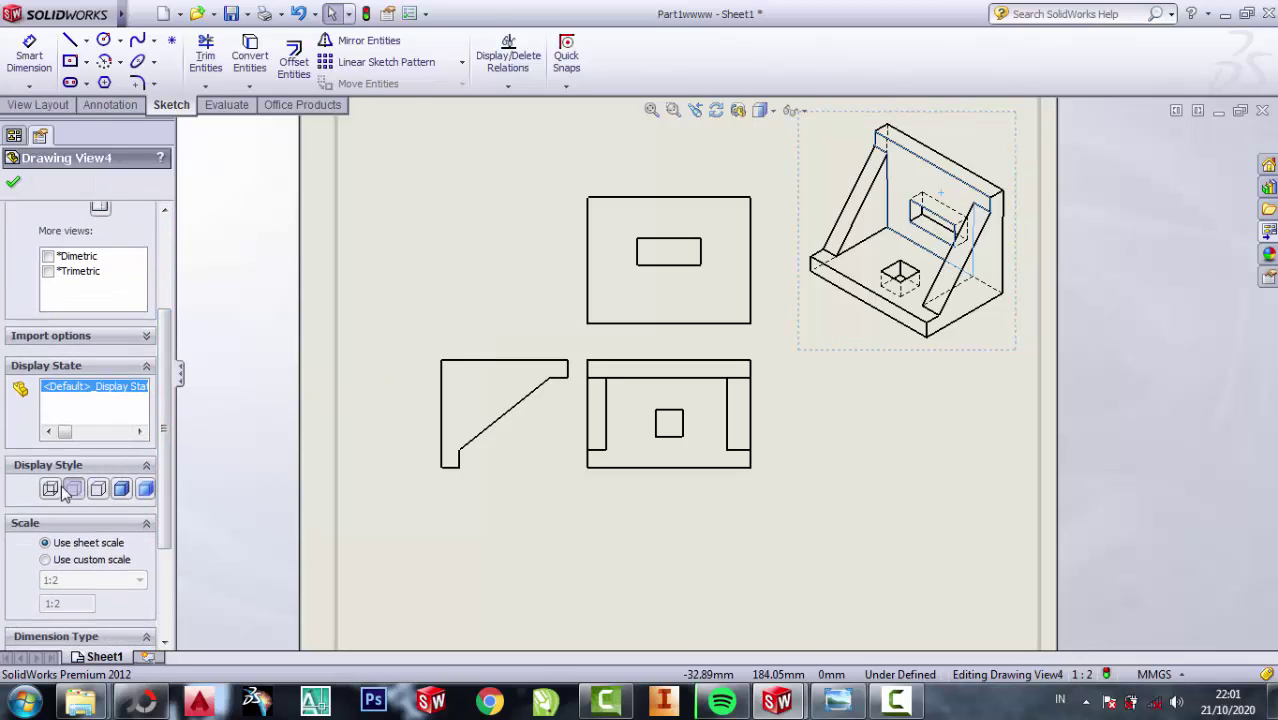
left_click(57, 488)
left_click(120, 494)
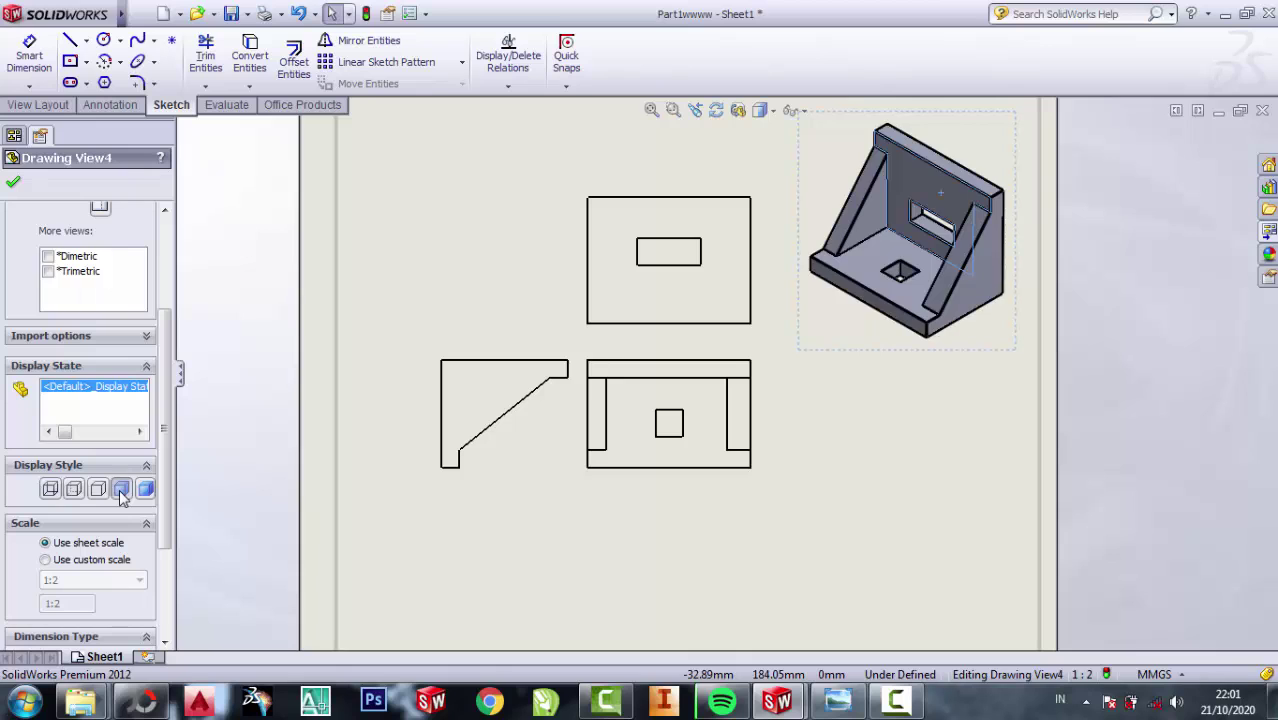
left_click(96, 490)
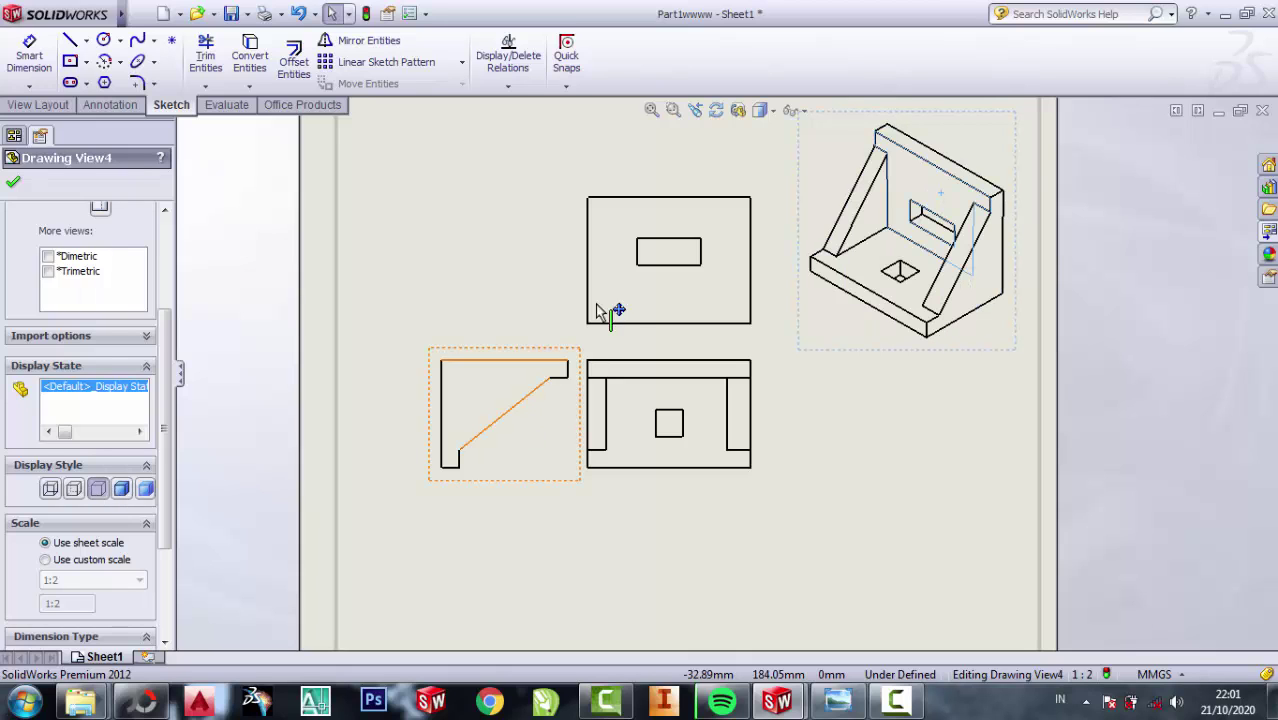
left_click(374, 343)
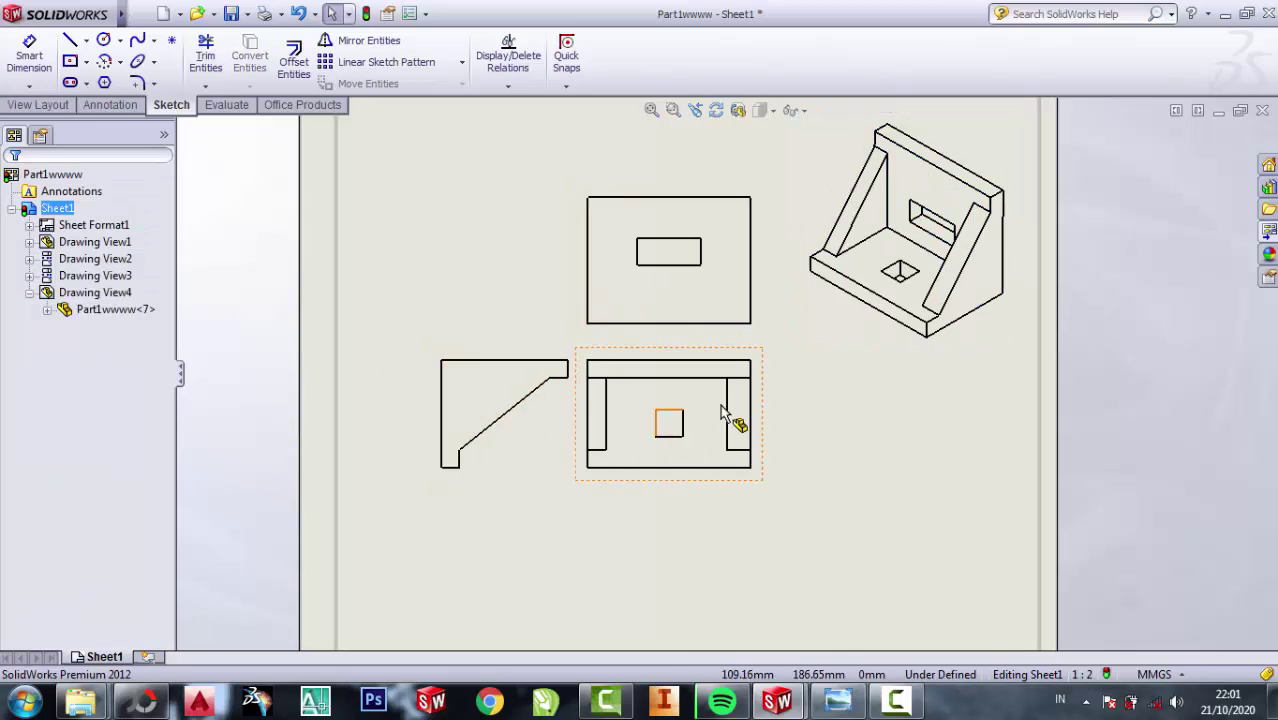
- Set Drawing View1 and its projected views to Hidden Lines Visible
left_click(764, 366)
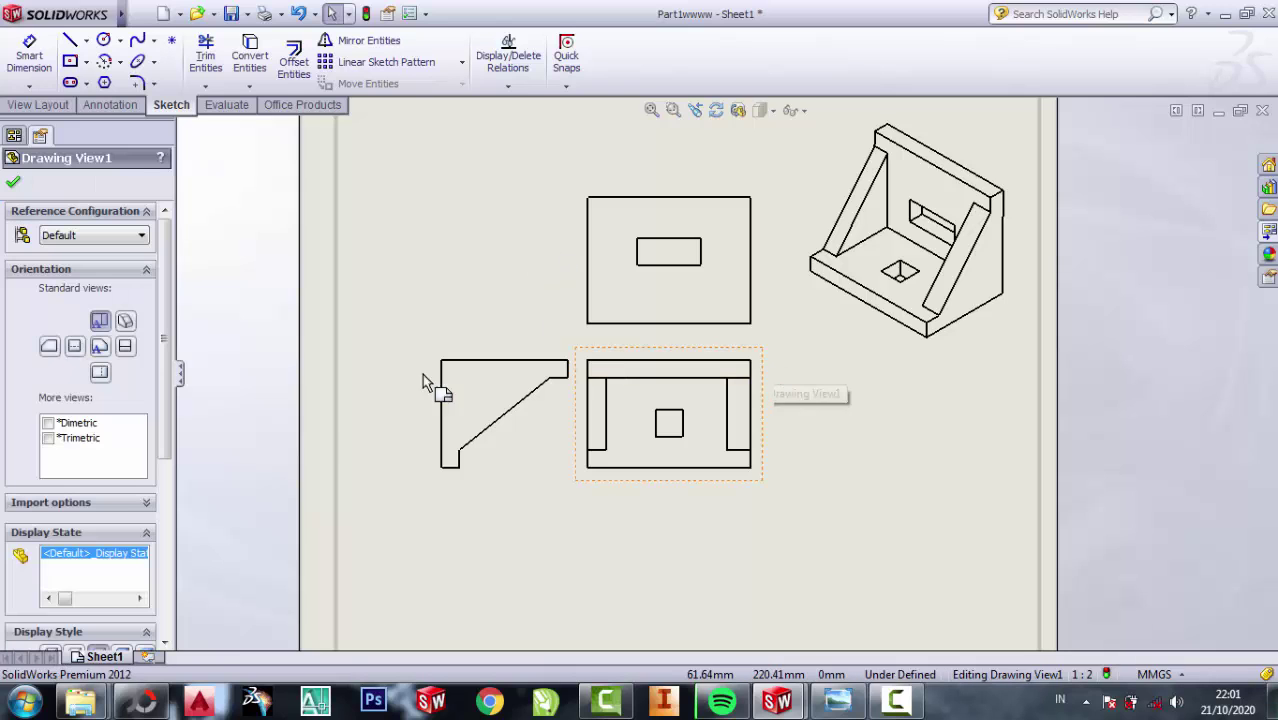
scroll(165, 410, "down", 3)
scroll(165, 410, "down", 2)
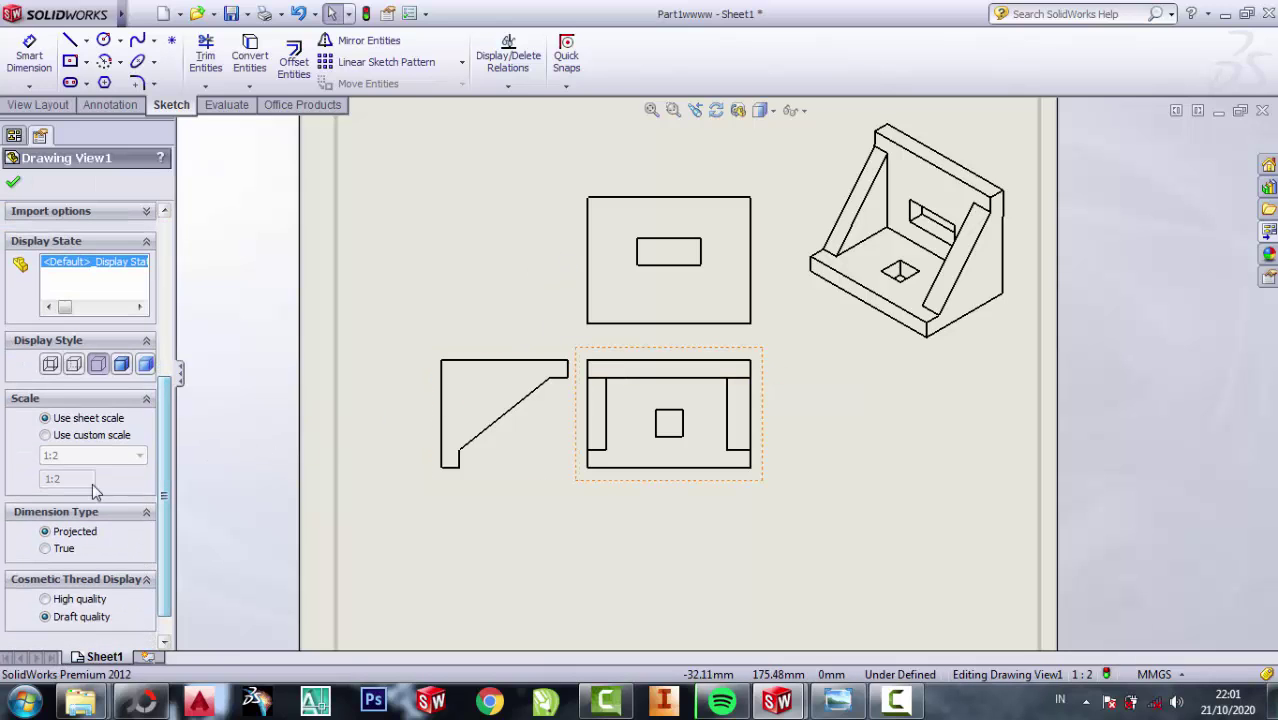
left_click(74, 365)
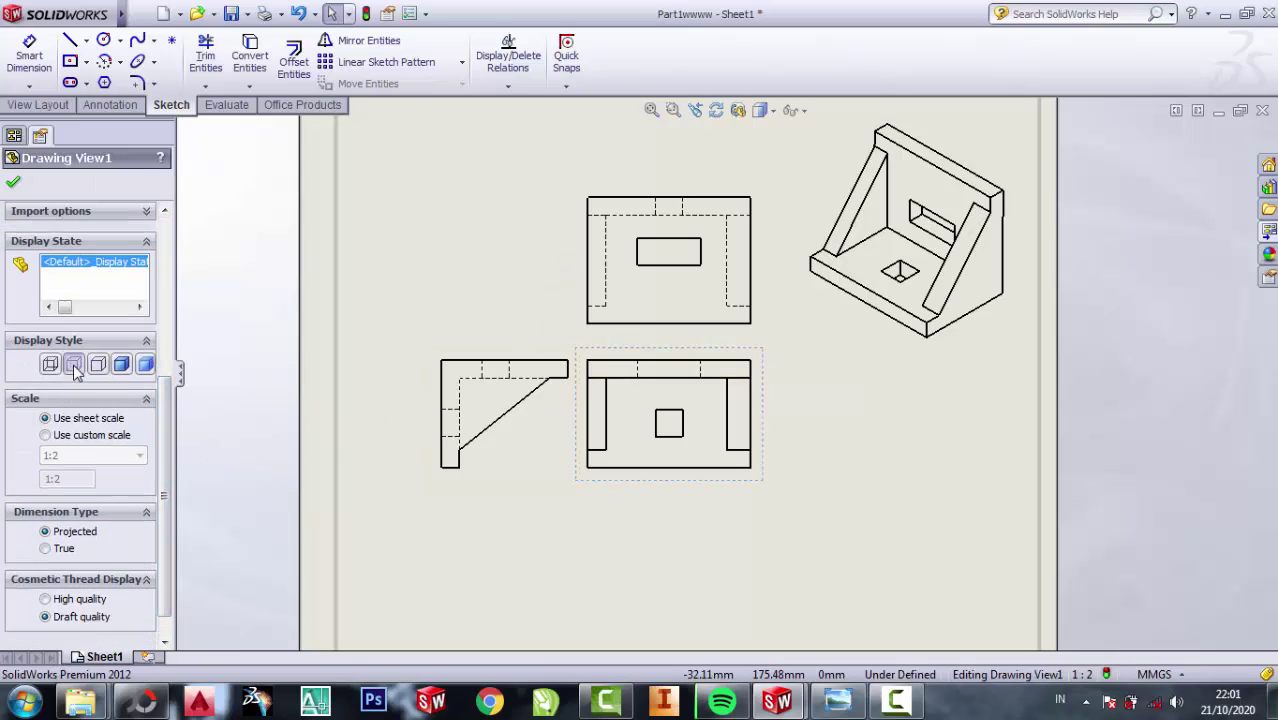
left_click(13, 187)
scroll(760, 462, "down", 1)
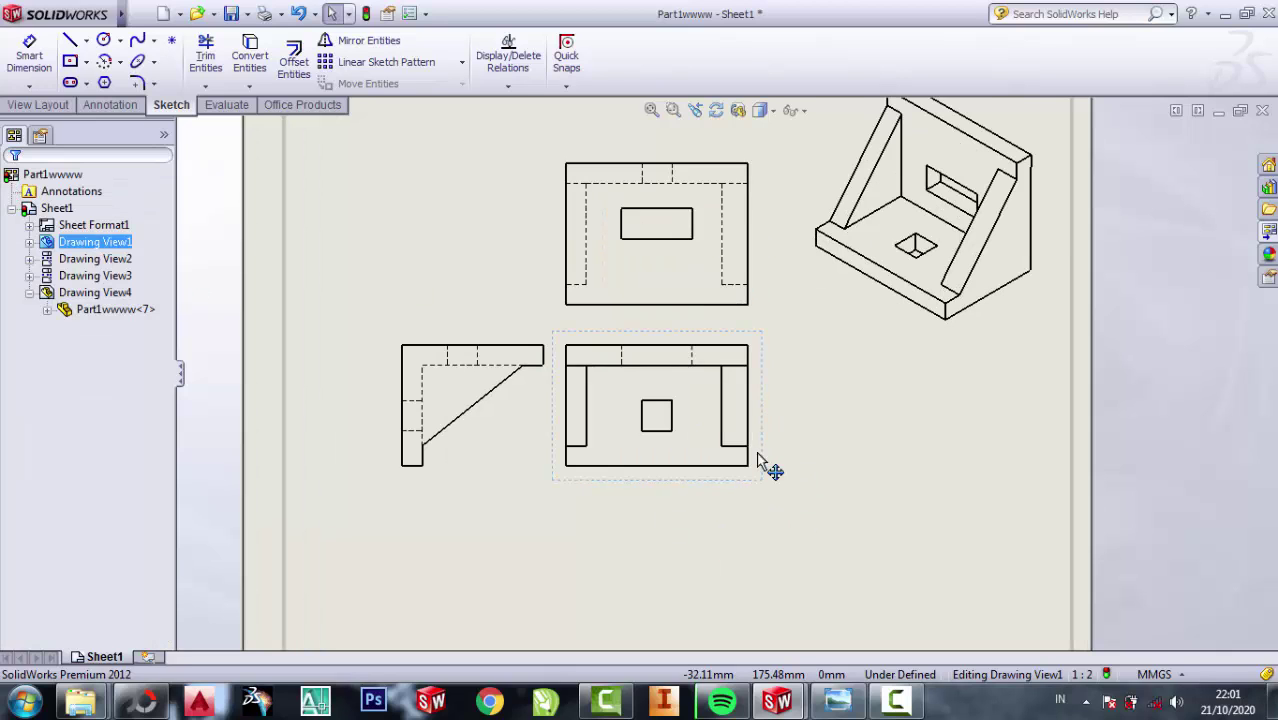
scroll(755, 430, "down", 1)
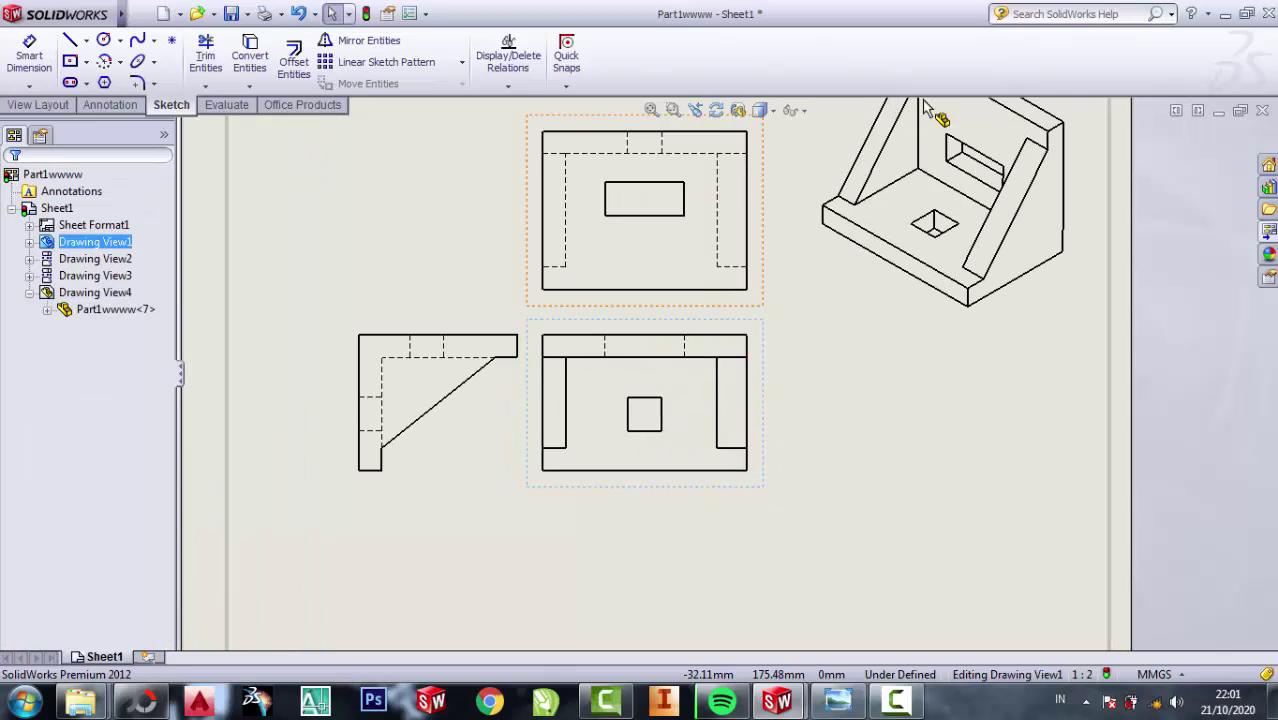
- Dimension the front view's bottom edge as 90 with Smart Dimension
left_click(29, 55)
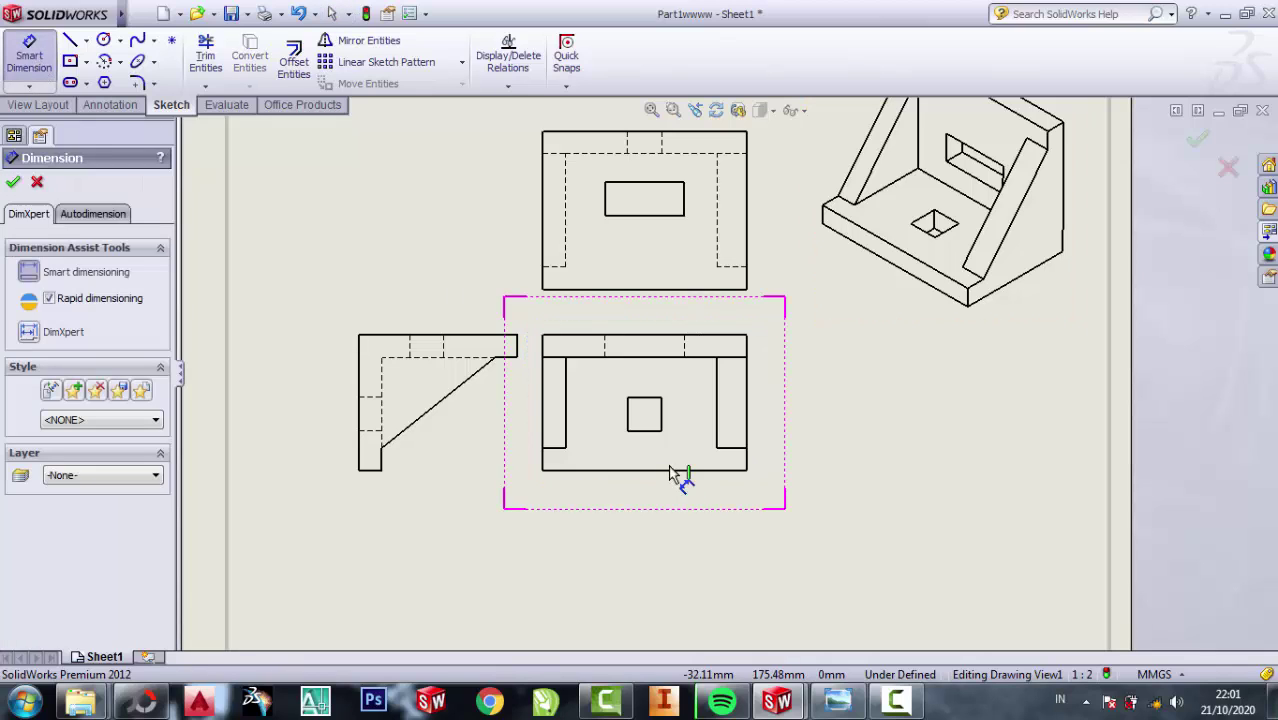
left_click(667, 475)
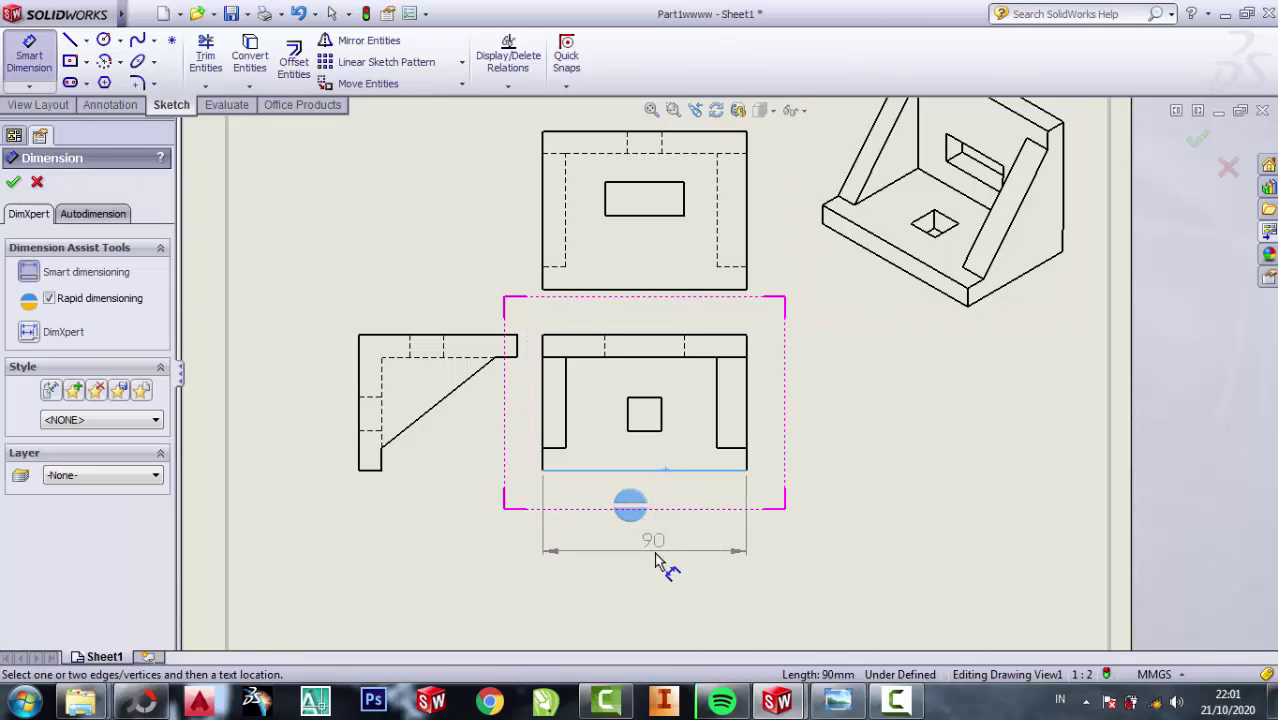
left_click(667, 553)
scroll(675, 450, "down", 1)
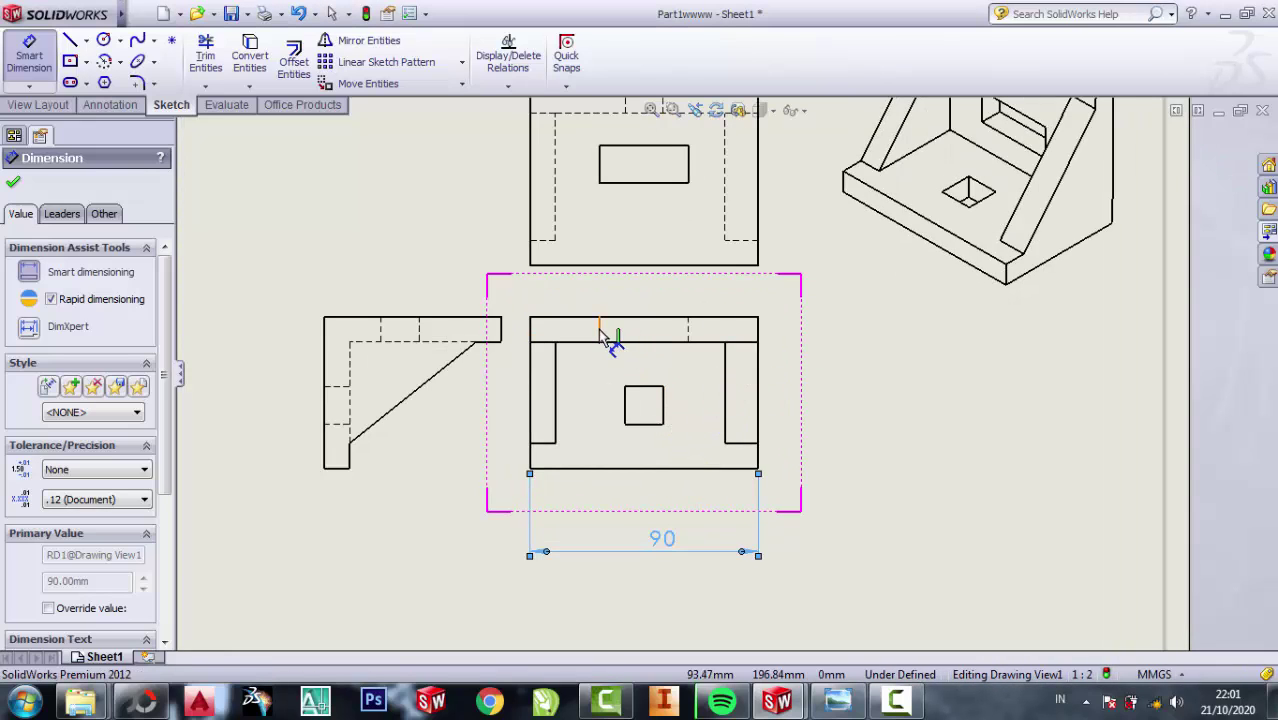
scroll(670, 277, "up", 1)
scroll(719, 371, "down", 1)
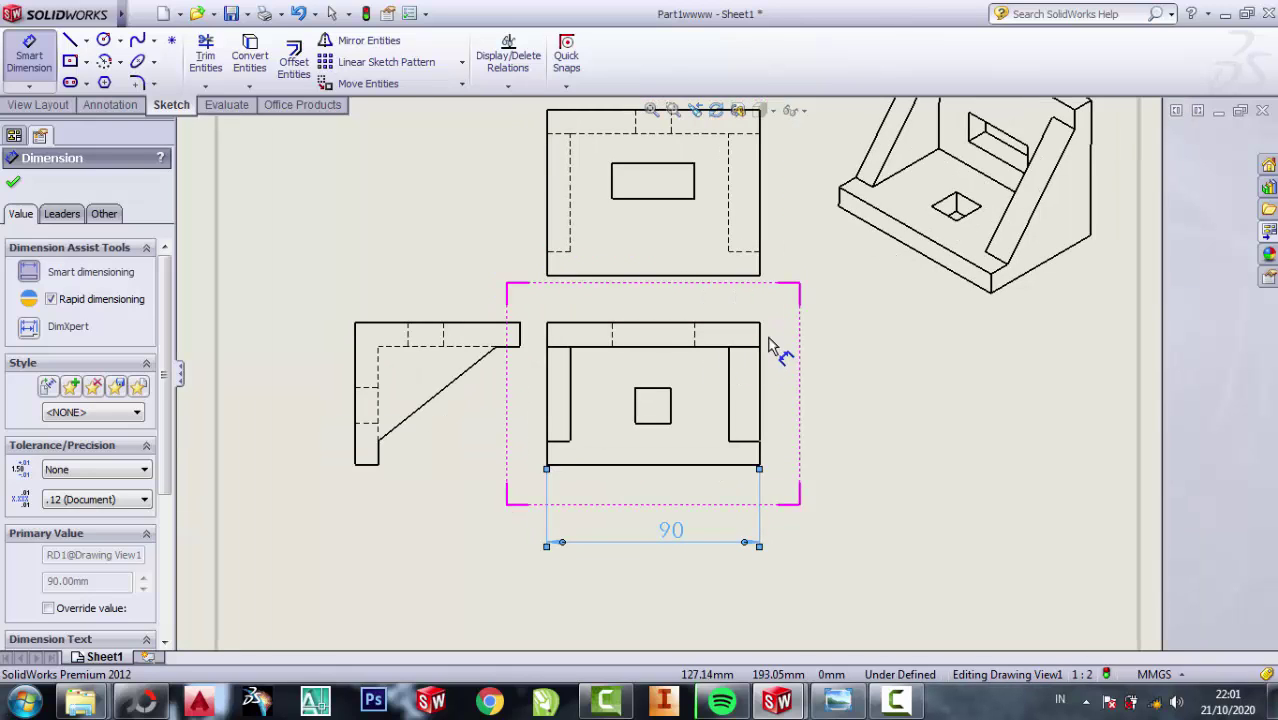
left_click(760, 325)
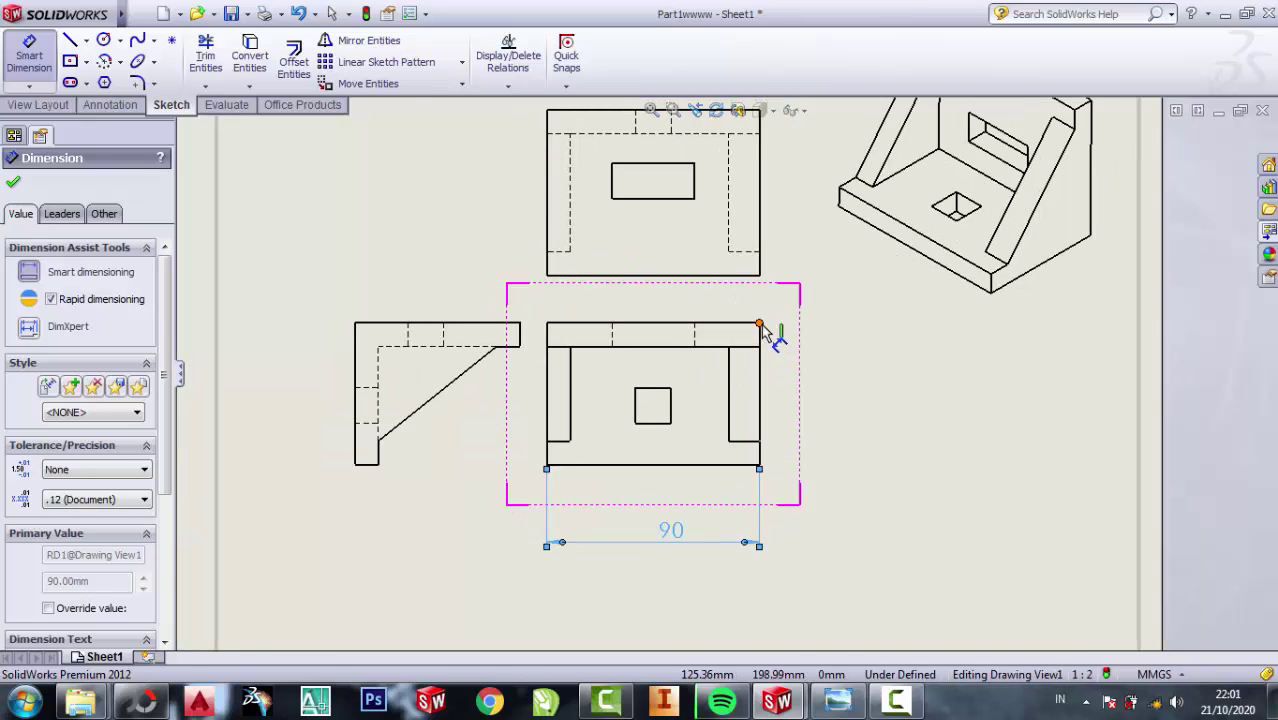
left_click(760, 468)
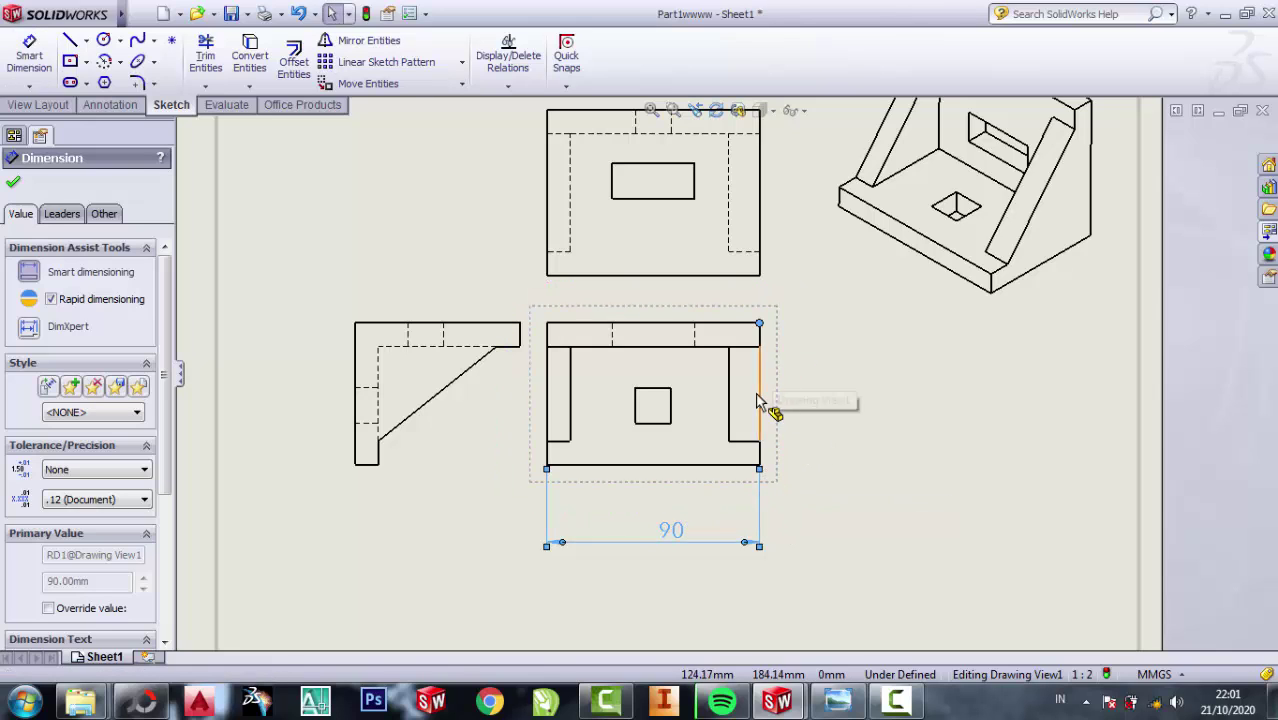
scroll(856, 380, "down", 1)
scroll(776, 480, "down", 1)
scroll(750, 485, "down", 1)
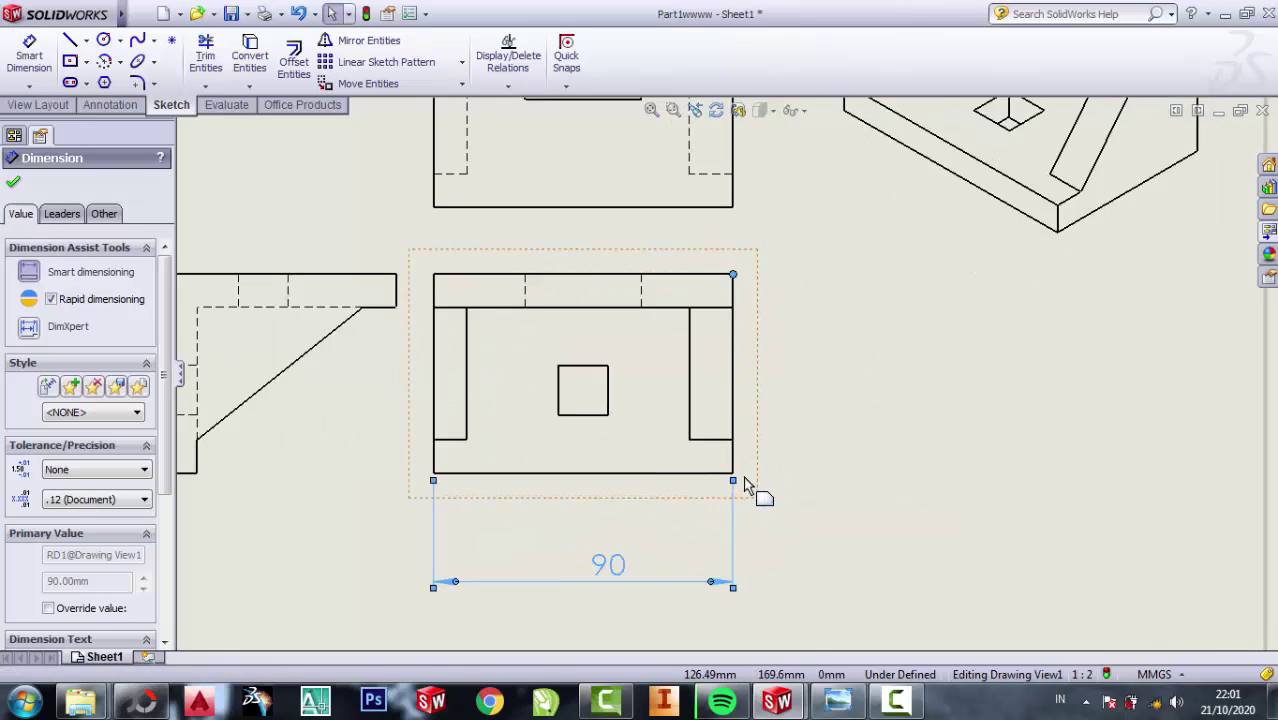
scroll(724, 474, "down", 1)
left_click(795, 418)
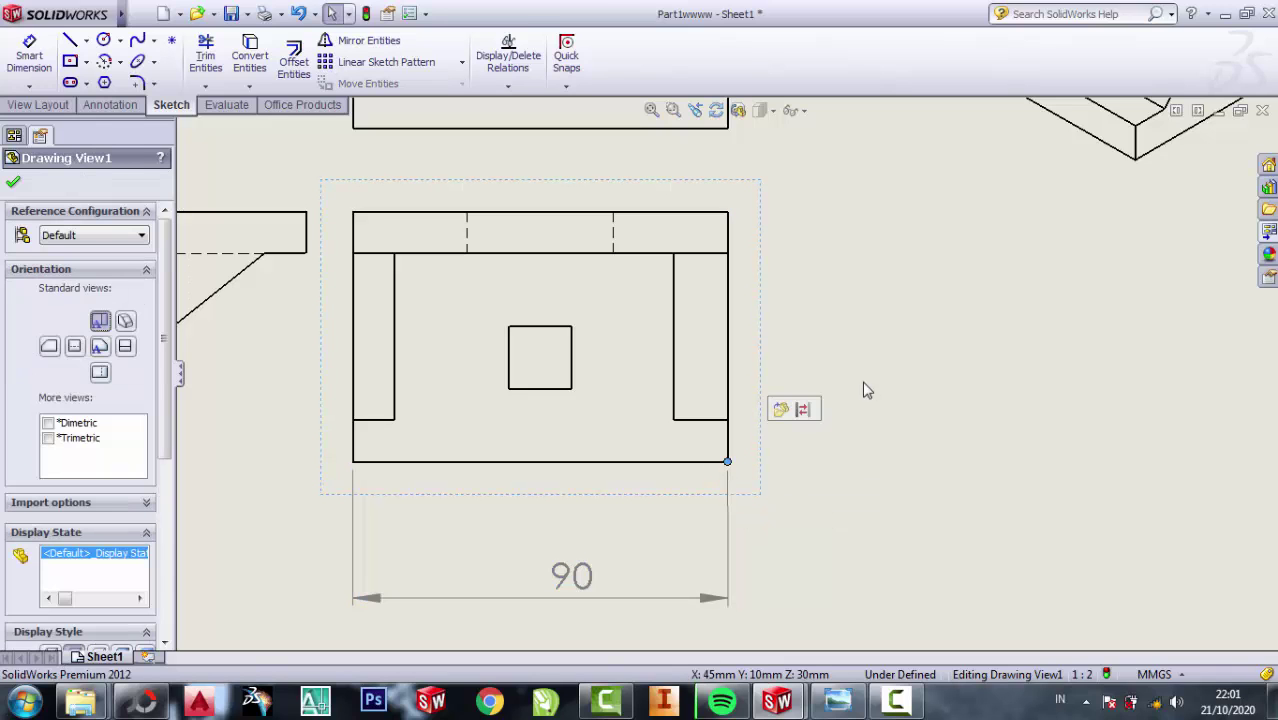
- Add a vertical 60 height on the right with no decimals, and 15 under the square hole
left_click(29, 55)
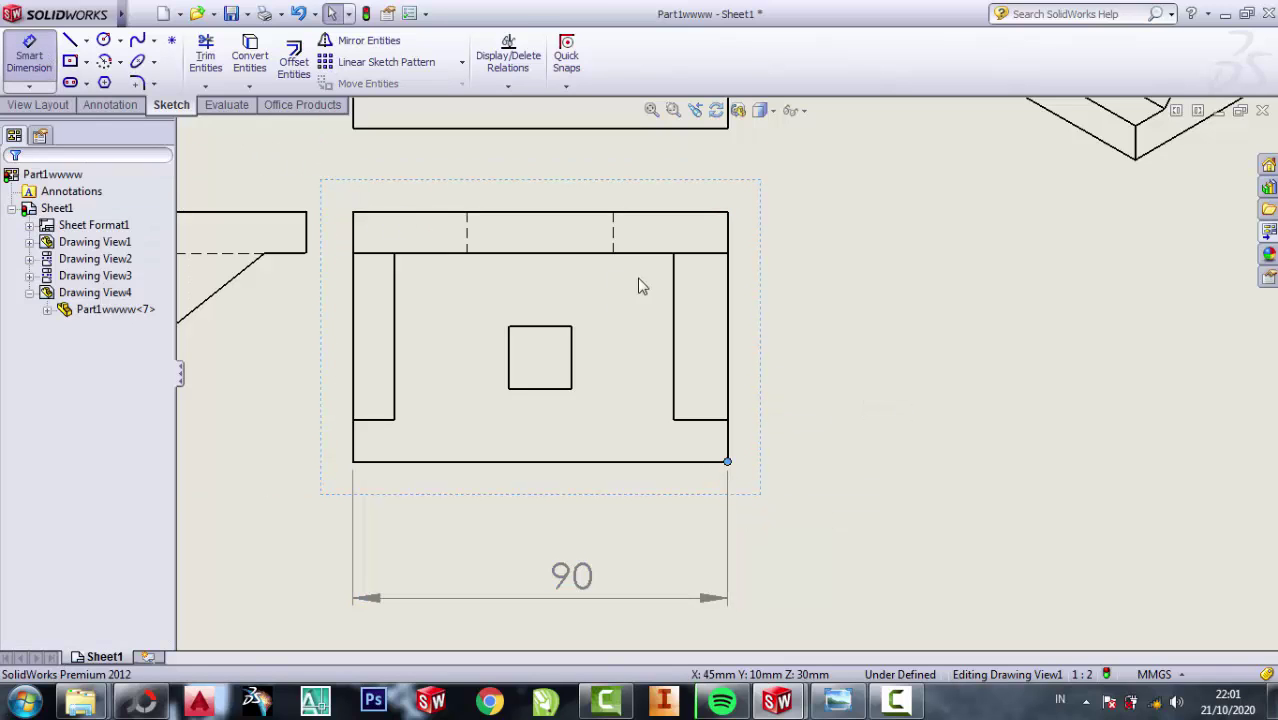
left_click(727, 461)
left_click(729, 214)
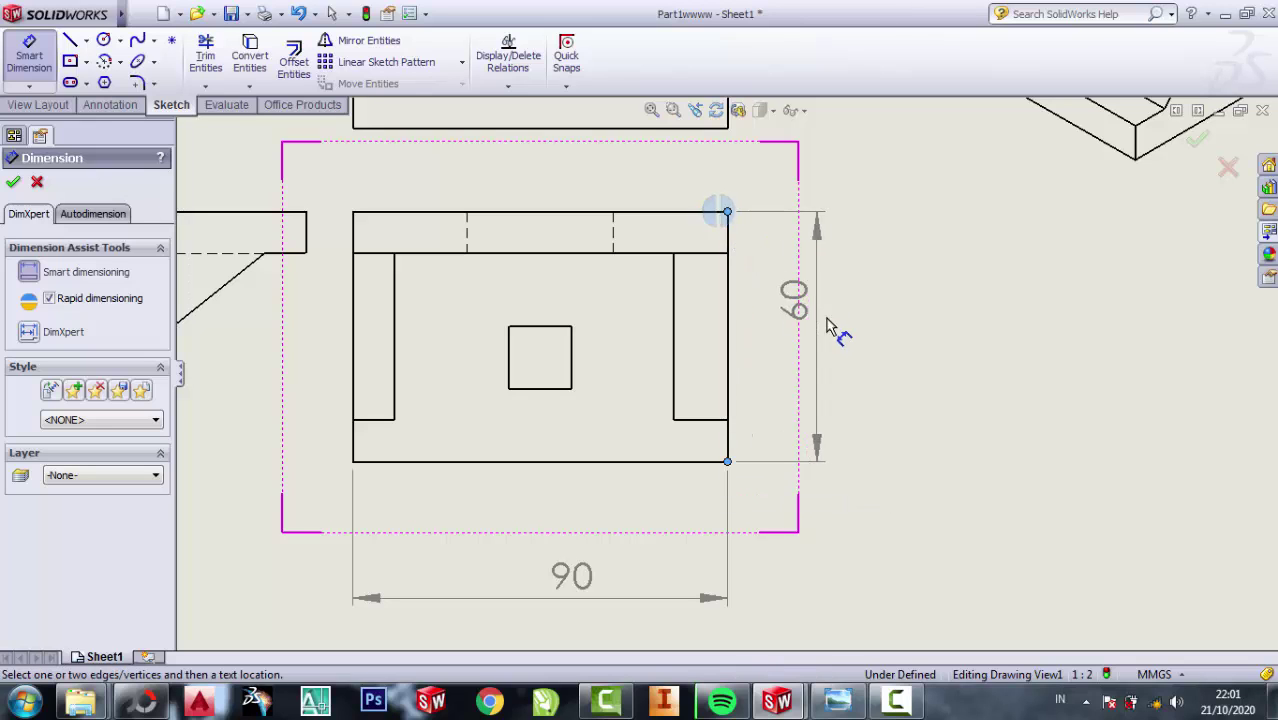
left_click(940, 378)
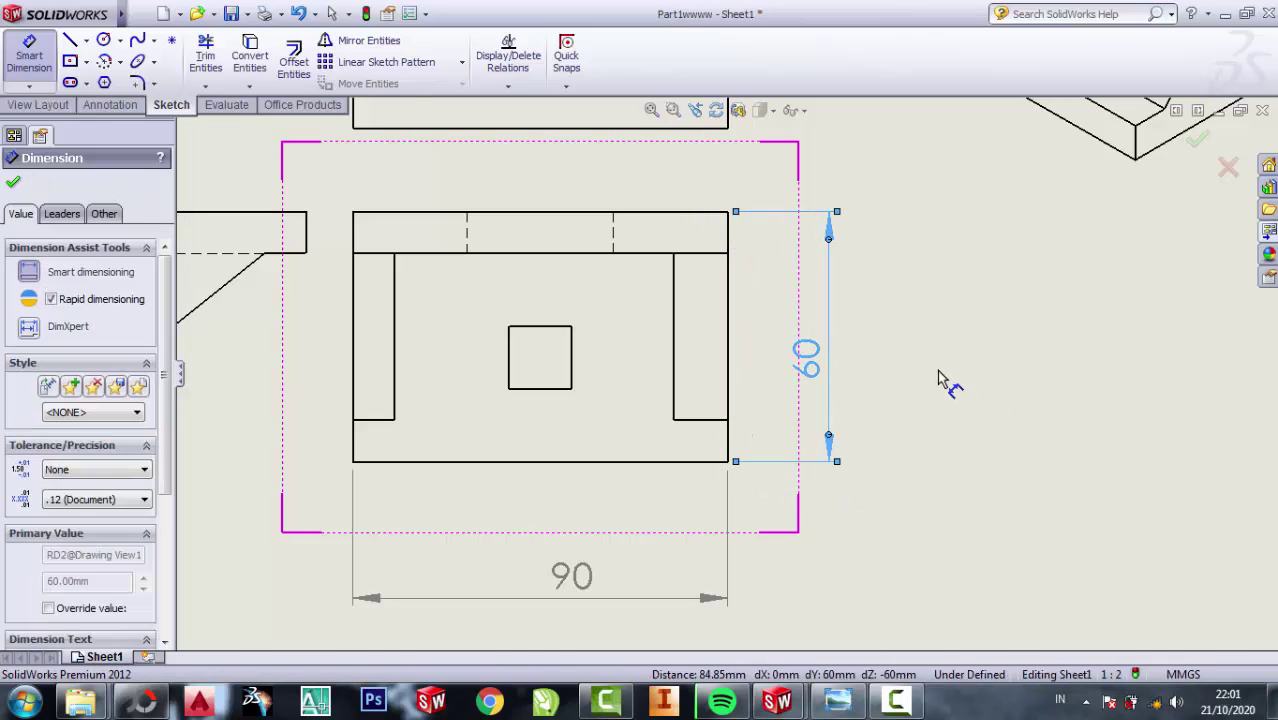
scroll(938, 372, "down", 1)
scroll(938, 372, "down", 1)
scroll(938, 372, "up", 3)
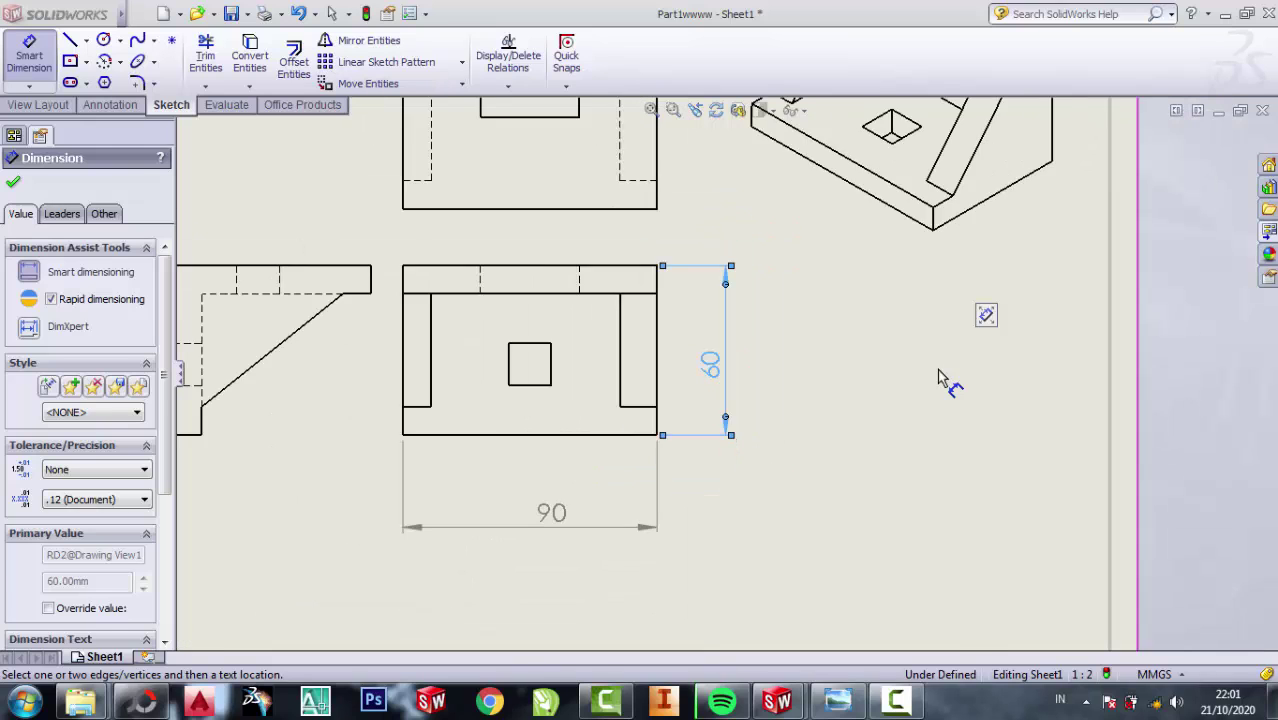
scroll(145, 470, "down", 1)
scroll(95, 415, "down", 3)
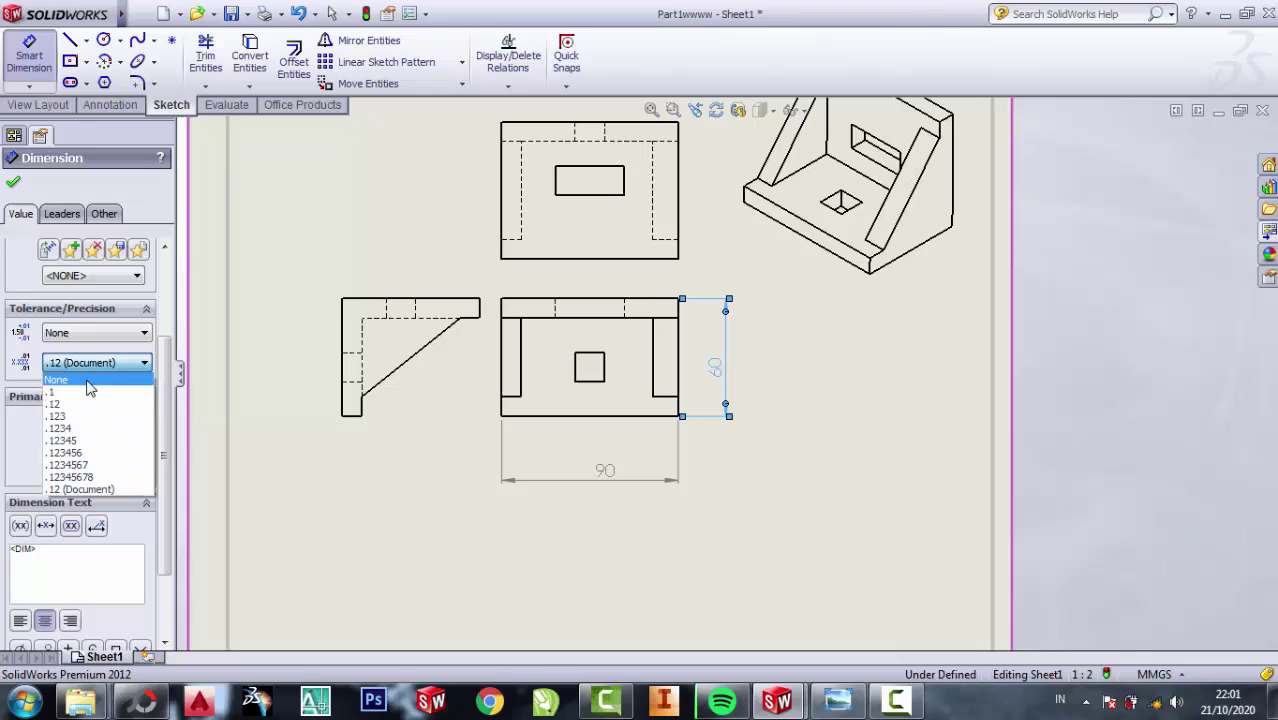
left_click(80, 393)
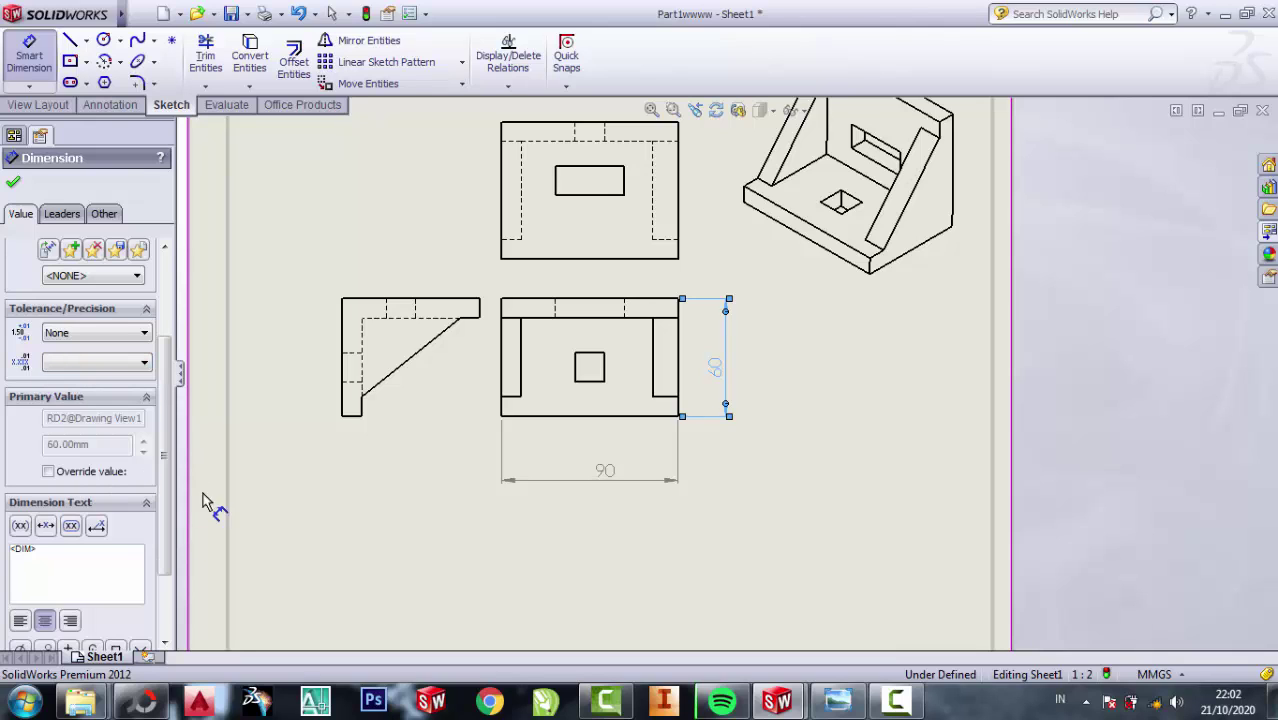
scroll(150, 510, "down", 3)
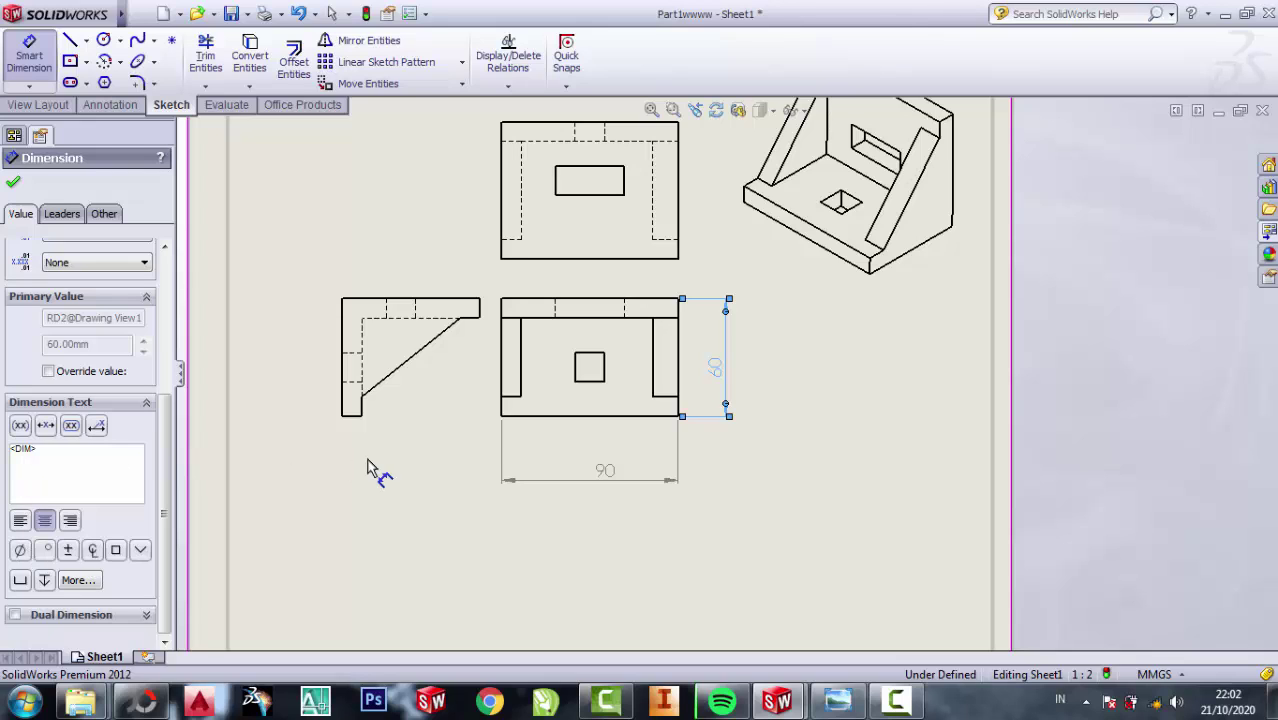
left_click(591, 382)
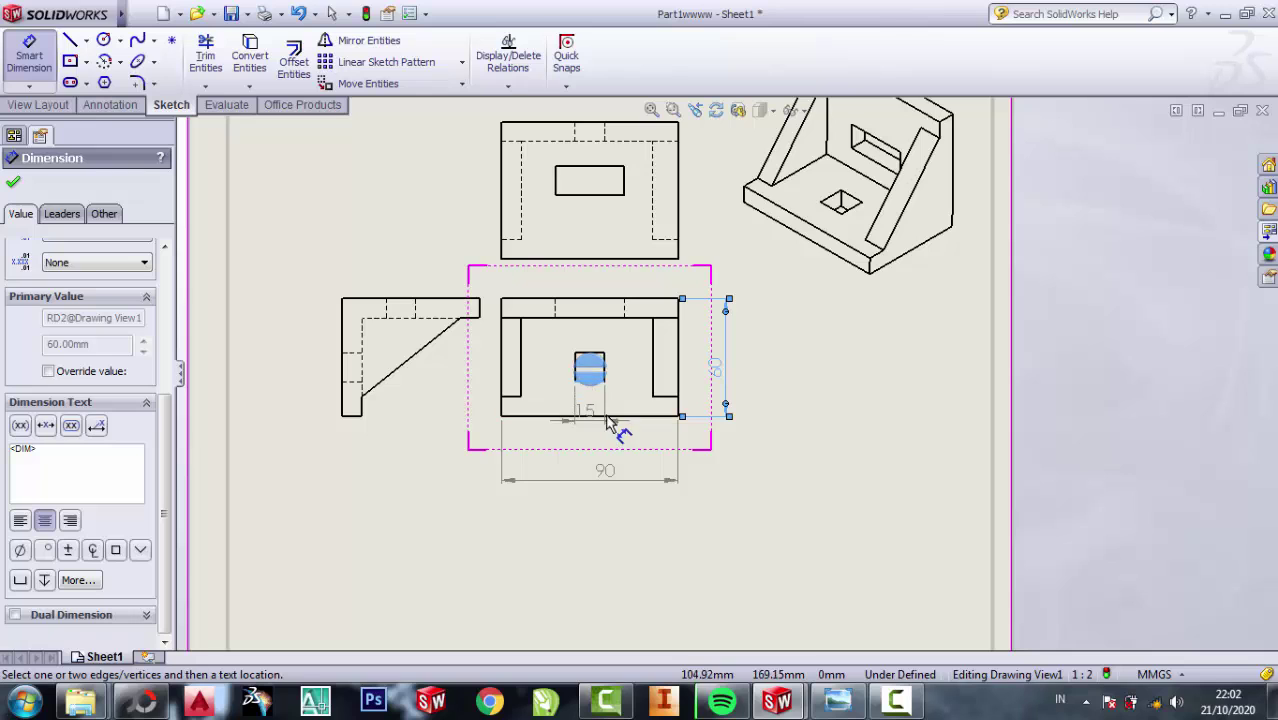
left_click(597, 398)
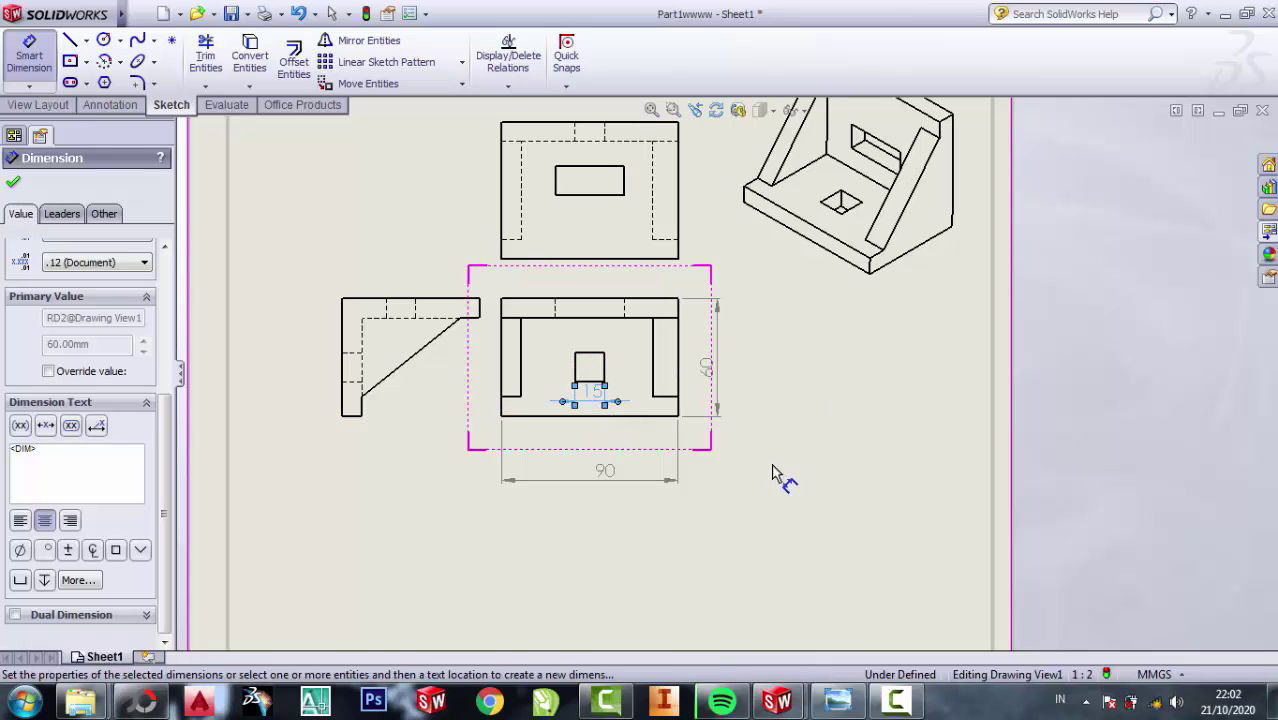
- Close the Dimension PropertyManager to finish dimensioning
scroll(778, 427, "up", 1)
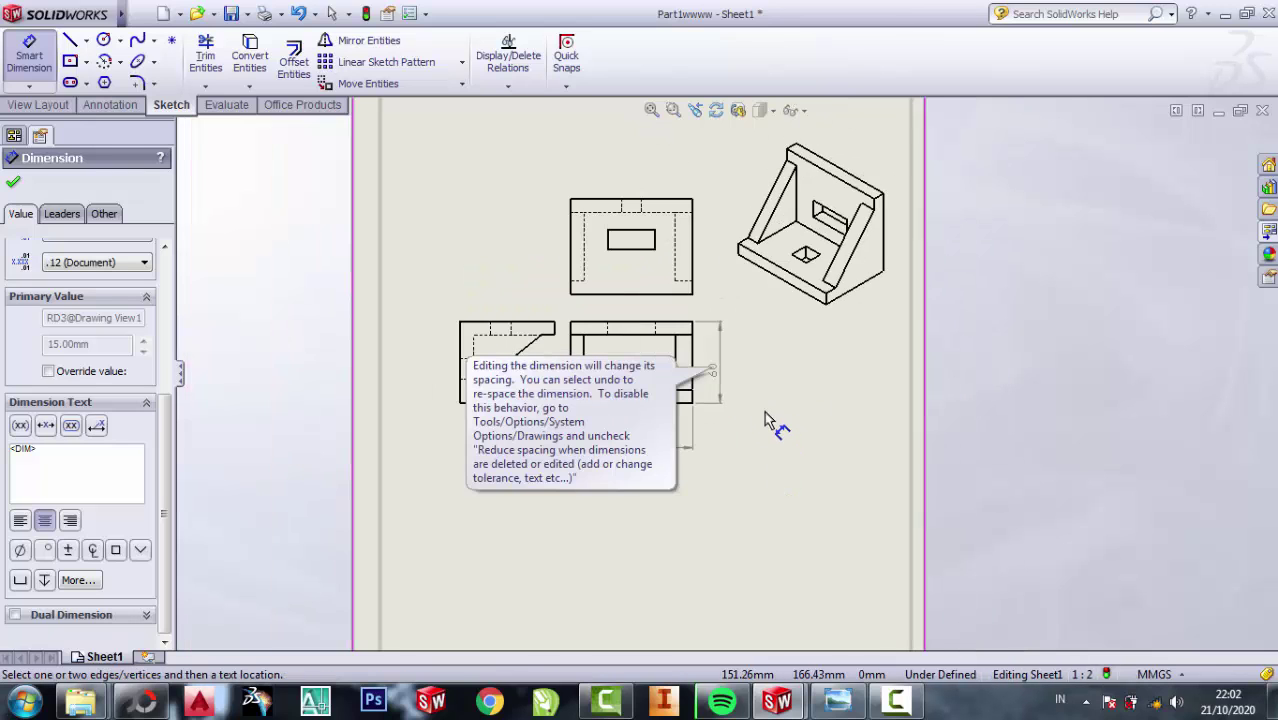
scroll(766, 410, "up", 1)
scroll(690, 400, "up", 1)
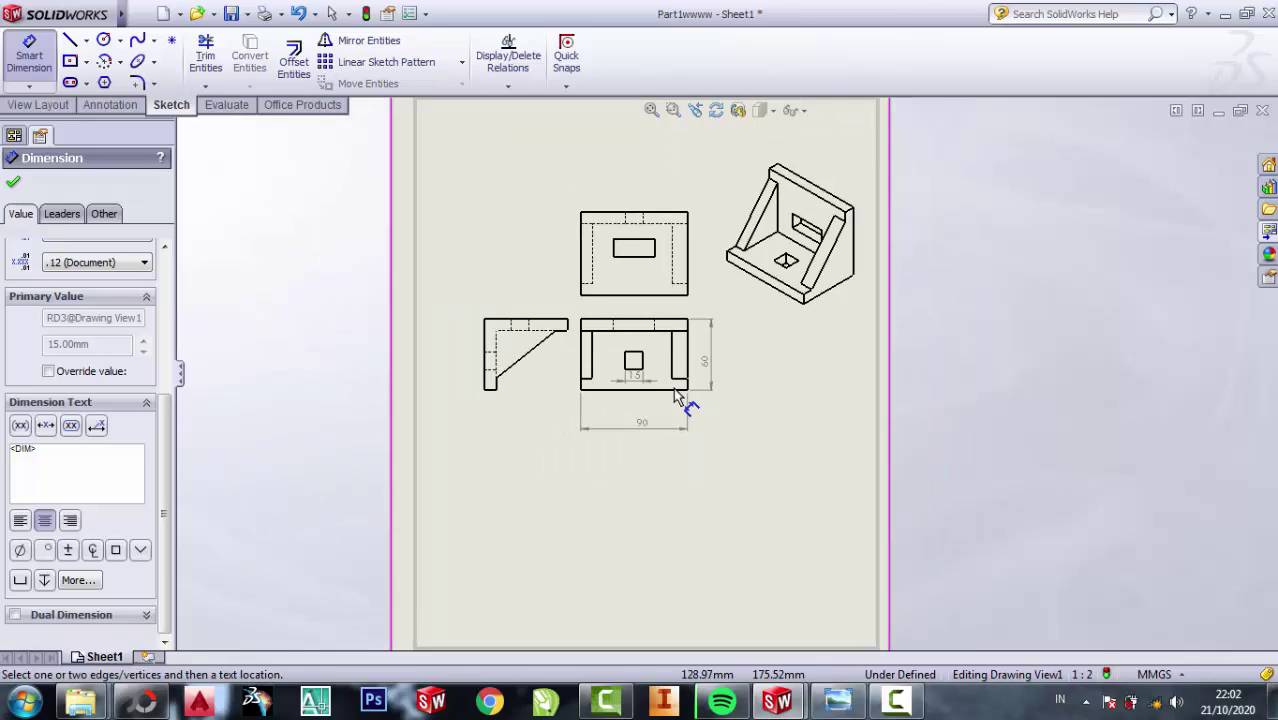
scroll(702, 382, "down", 1)
scroll(745, 317, "down", 1)
scroll(745, 317, "up", 2)
scroll(744, 368, "up", 1)
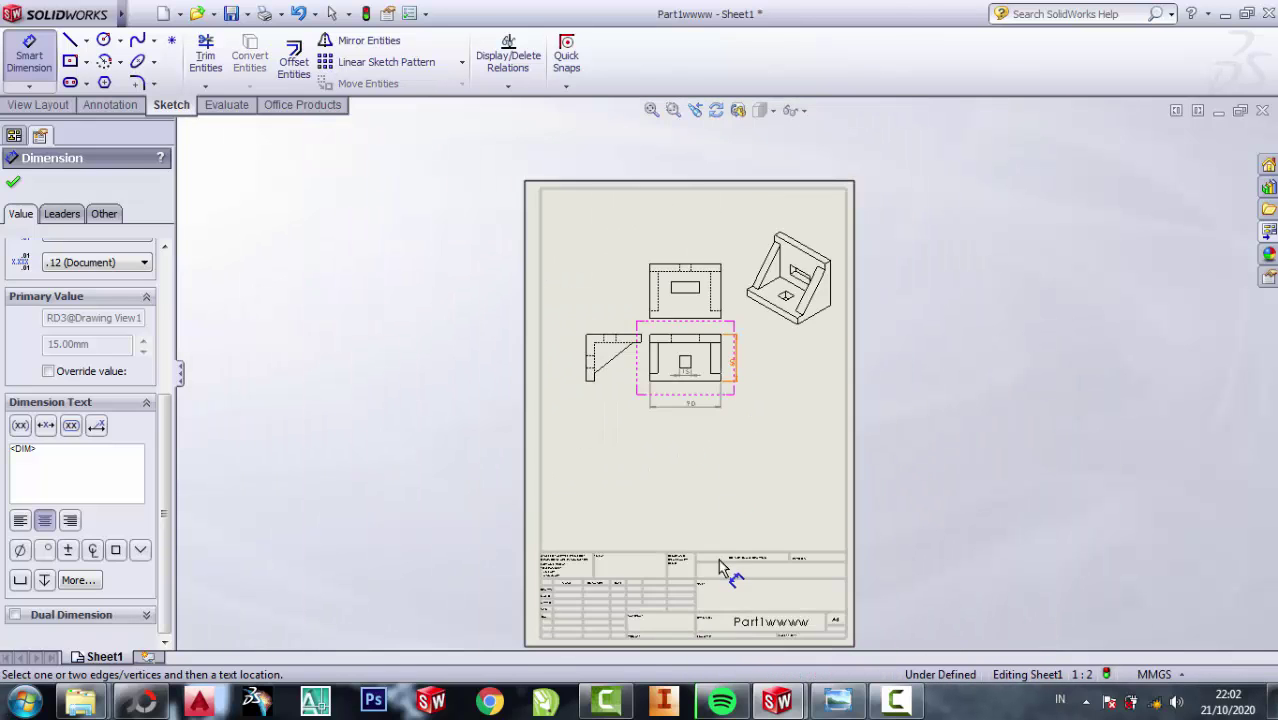
scroll(718, 560, "down", 1)
scroll(760, 616, "down", 2)
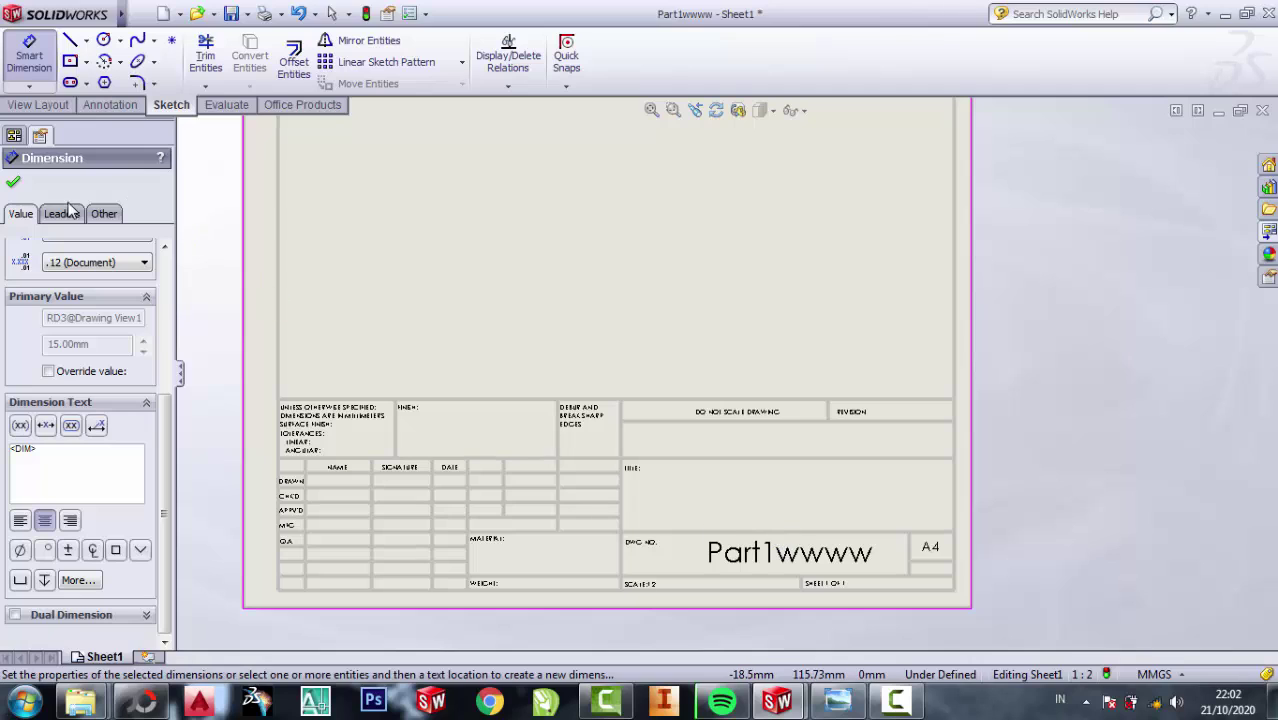
left_click(13, 185)
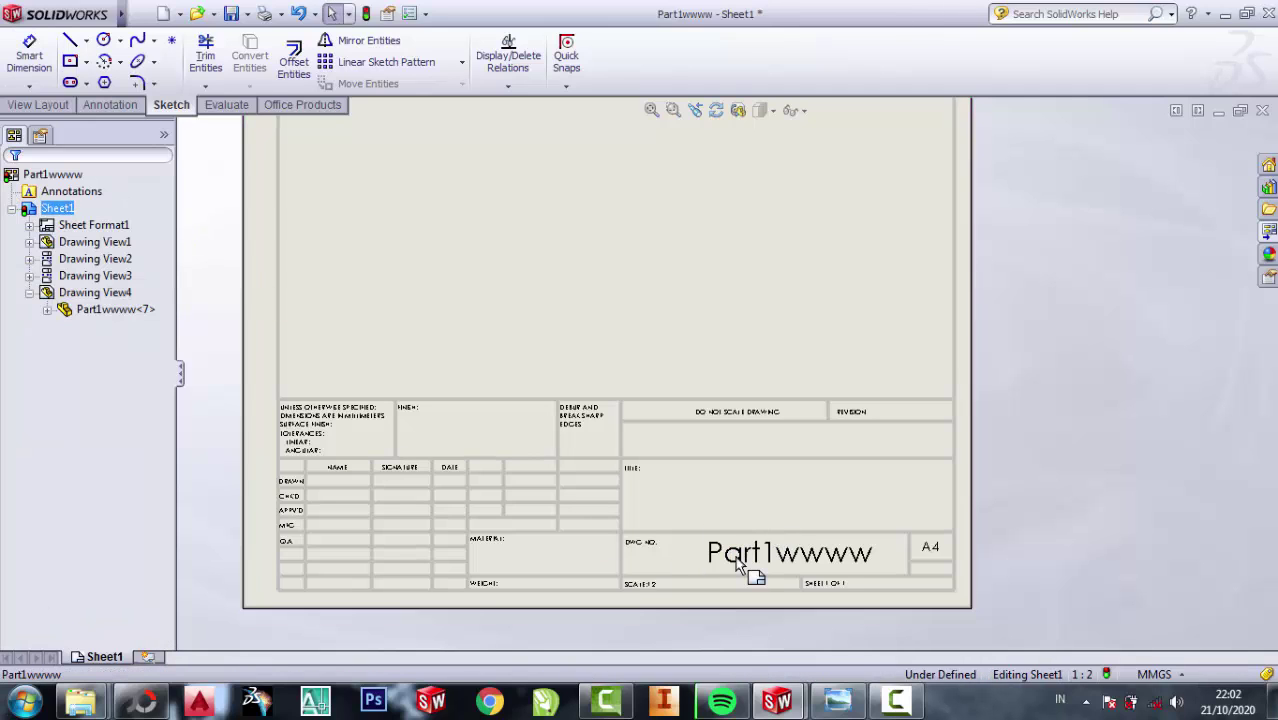
- Zoom around the title block, then zoom out to fit the whole sheet
scroll(758, 560, "down", 2)
scroll(765, 546, "down", 1)
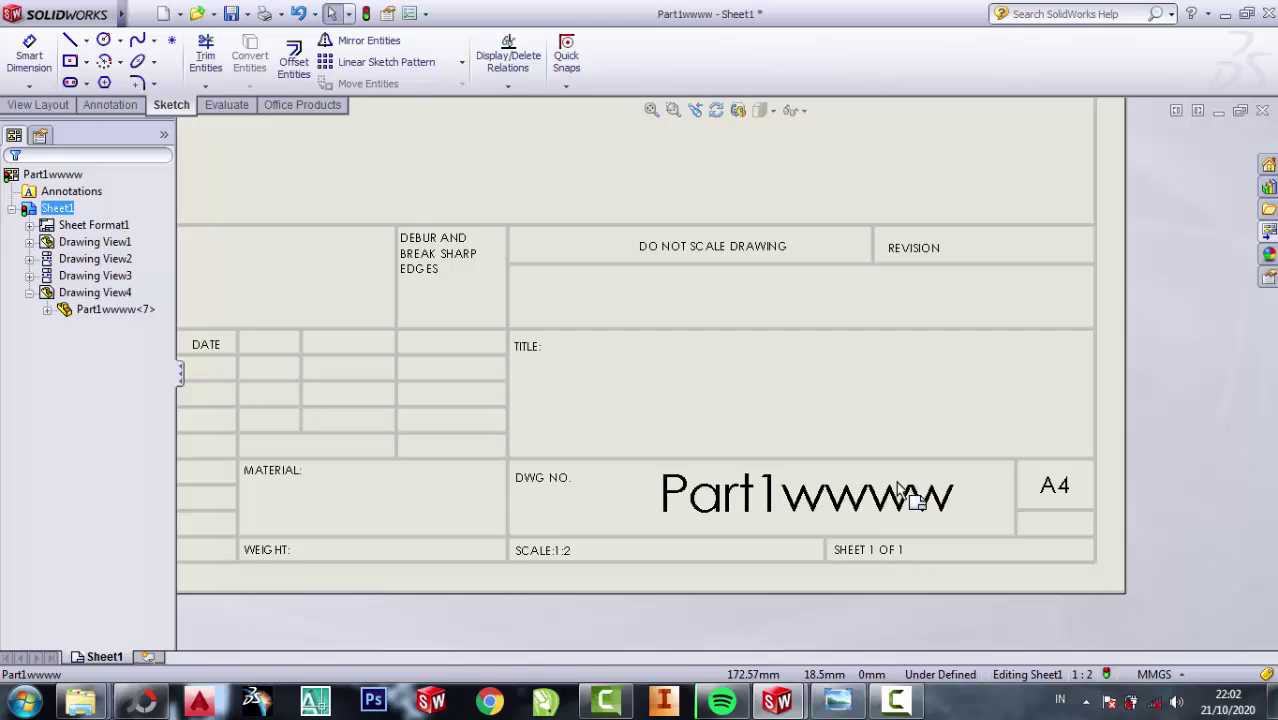
scroll(822, 516, "up", 1)
scroll(822, 518, "up", 1)
scroll(745, 435, "up", 1)
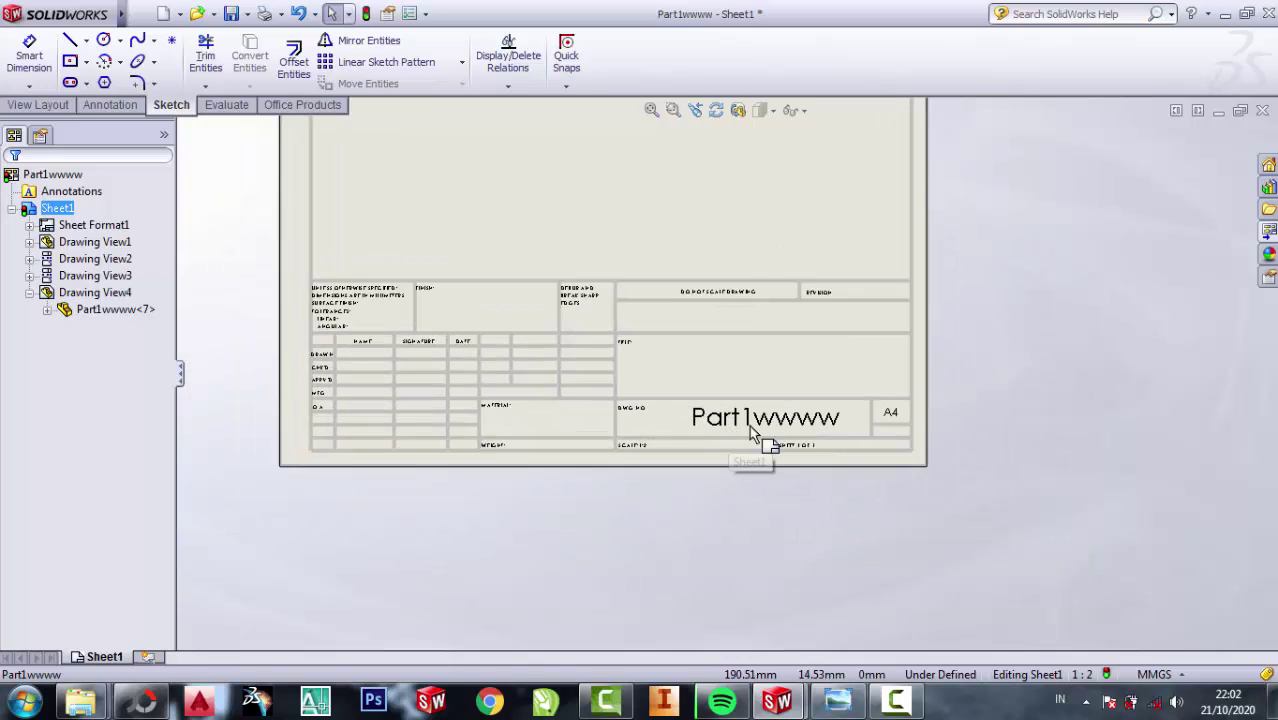
scroll(752, 433, "up", 1)
scroll(685, 408, "up", 1)
scroll(740, 400, "up", 2)
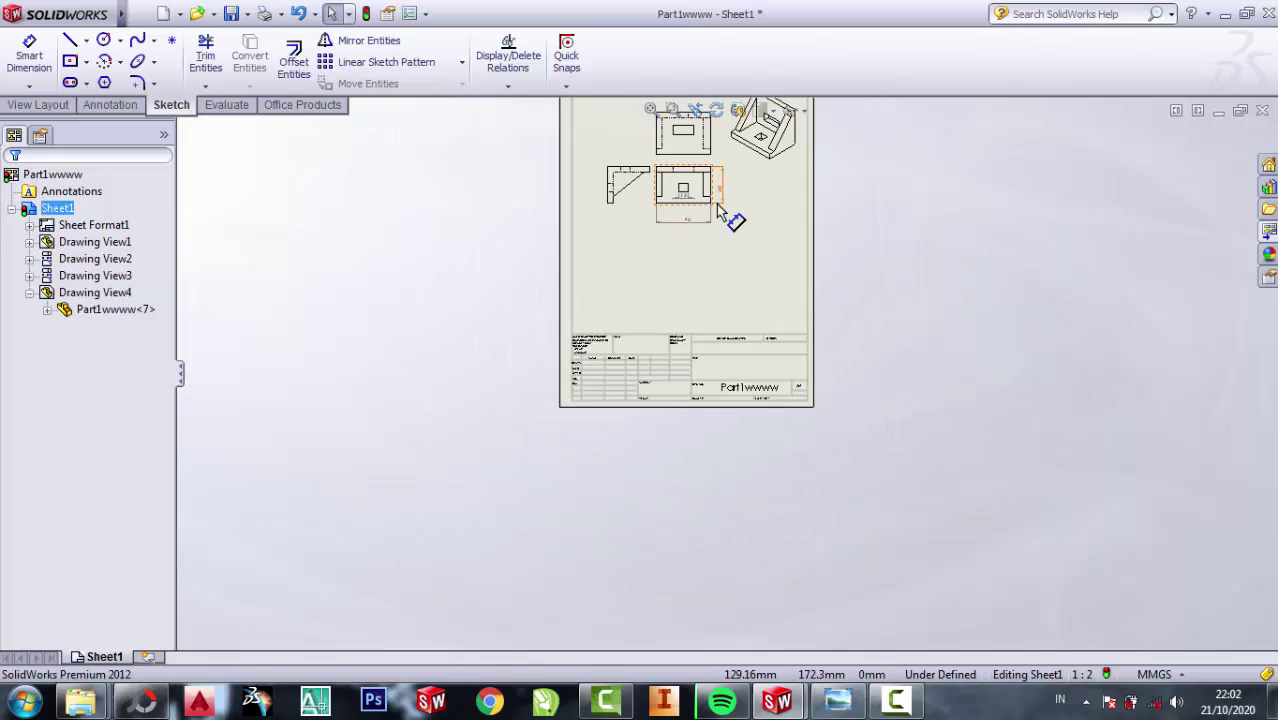
scroll(725, 195, "up", 1)
scroll(750, 260, "down", 3)
scroll(763, 300, "down", 1)
scroll(760, 270, "down", 1)
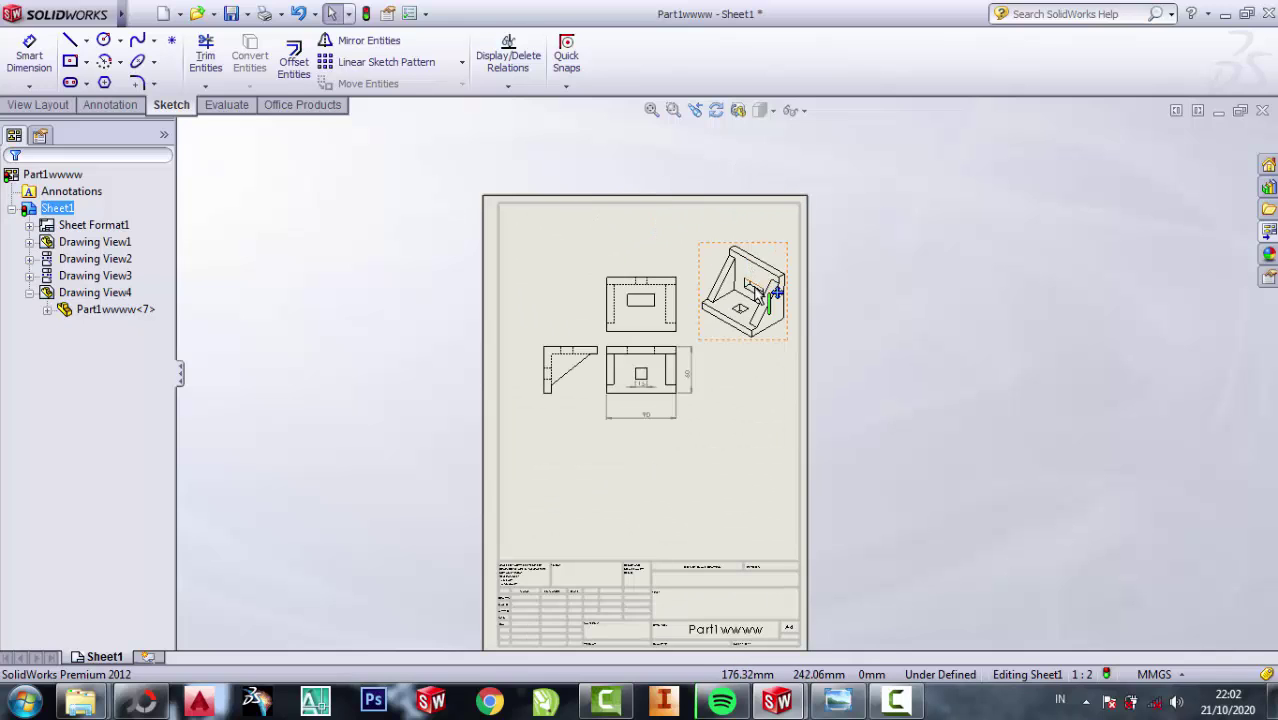
scroll(780, 320, "down", 1)
- Bring the Machine Drawing 3.14 reference image in Windows Photo Viewer to the front
scroll(807, 356, "down", 1)
left_click(838, 700)
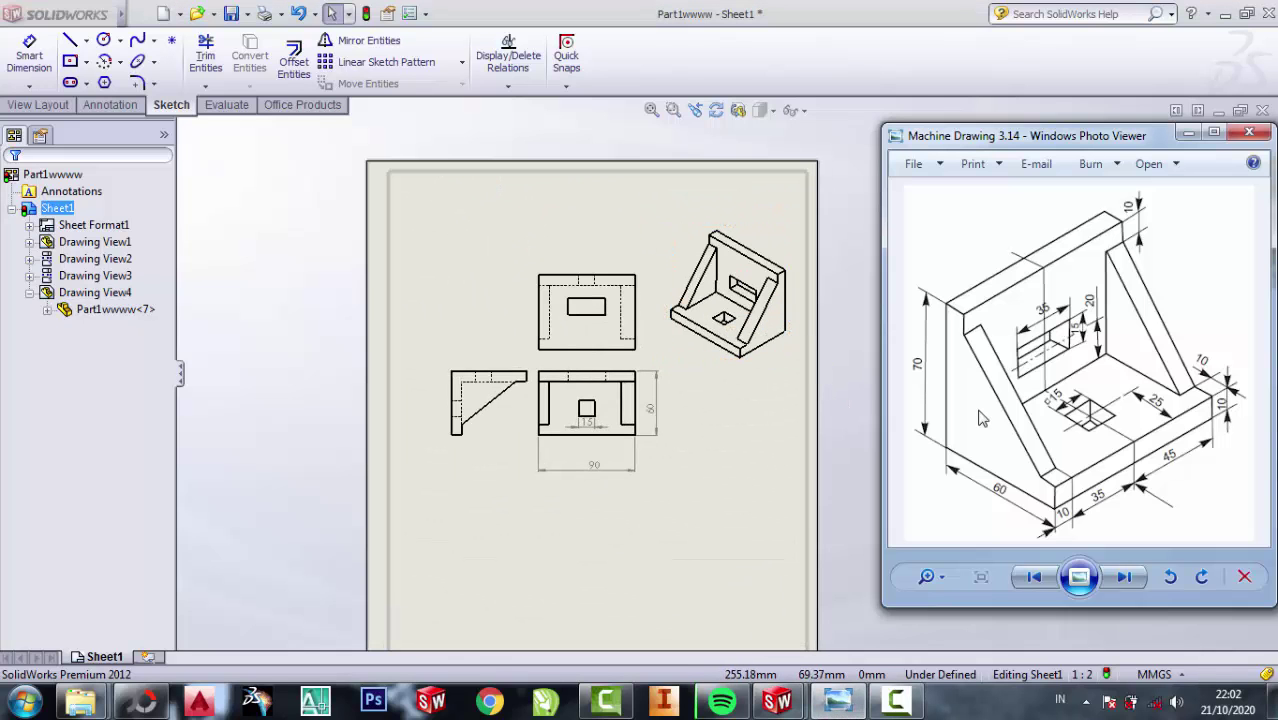